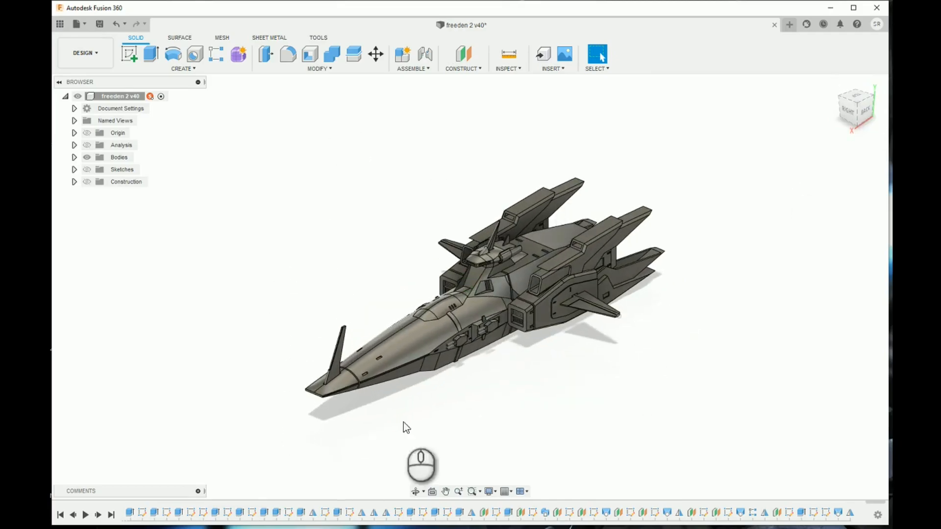
Inspect the completed spaceship model up close and from different angles
scroll(358, 334, down, 1)
scroll(363, 334, up, 2)
scroll(363, 335, up, 2)
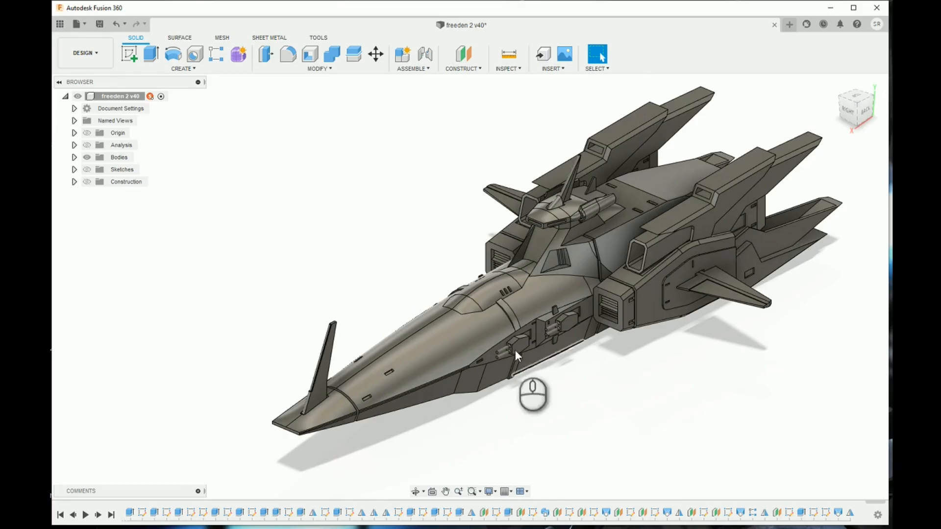
middle_drag(678, 237, 732, 164)
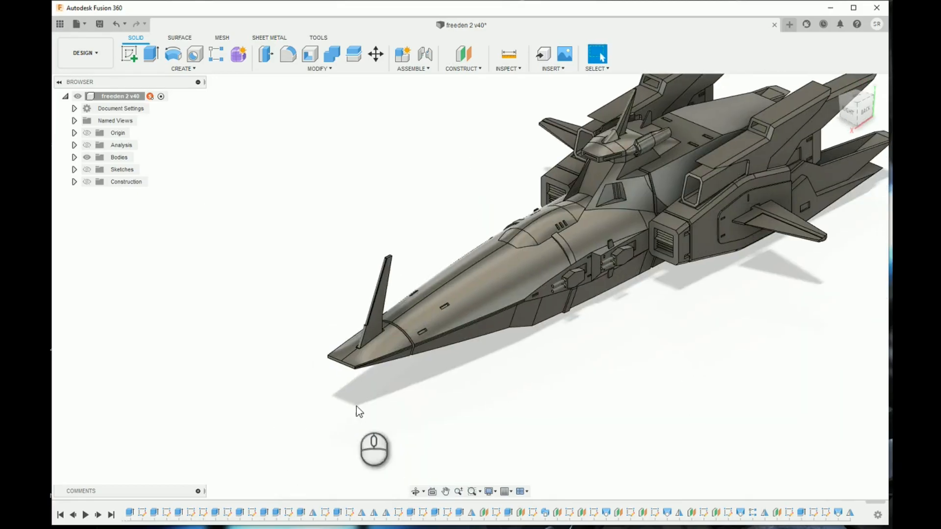
drag(850, 111, 746, 178)
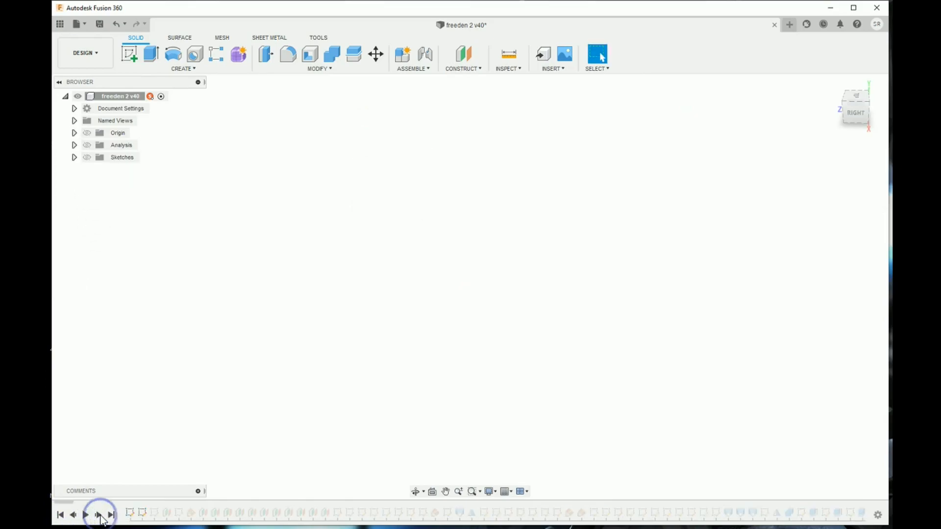
Show the Sketches folder so both base rectangle sketches can be viewed at an angle
click(87, 157)
shift+middle_drag(864, 136, 456, 385)
scroll(588, 367, down, 3)
scroll(321, 193, down, 2)
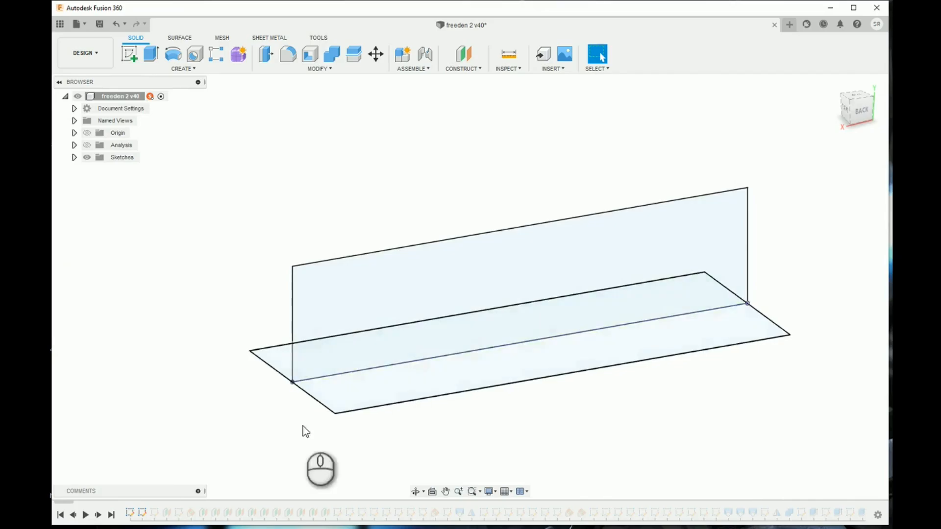
Open the first timeline sketch, check the expression behind the rectangle's length dimension, and finish the sketch
double_click(130, 513)
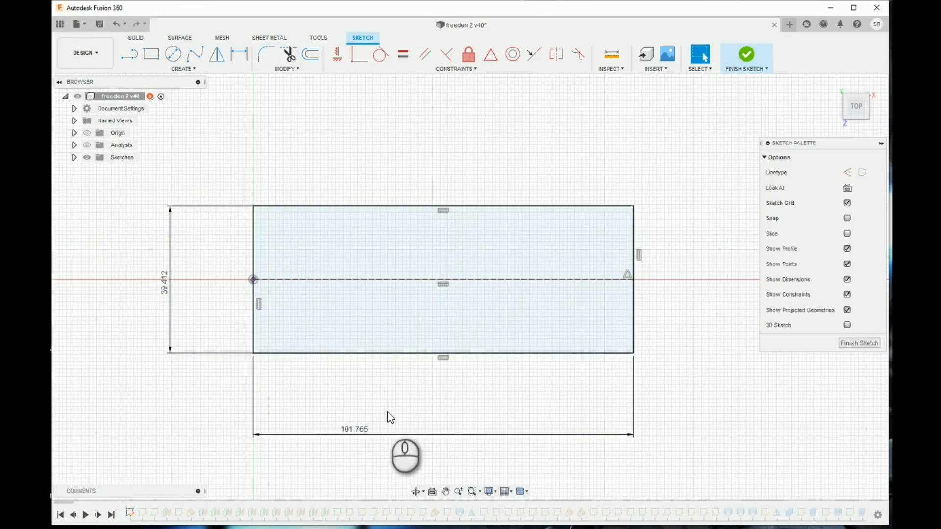
double_click(364, 432)
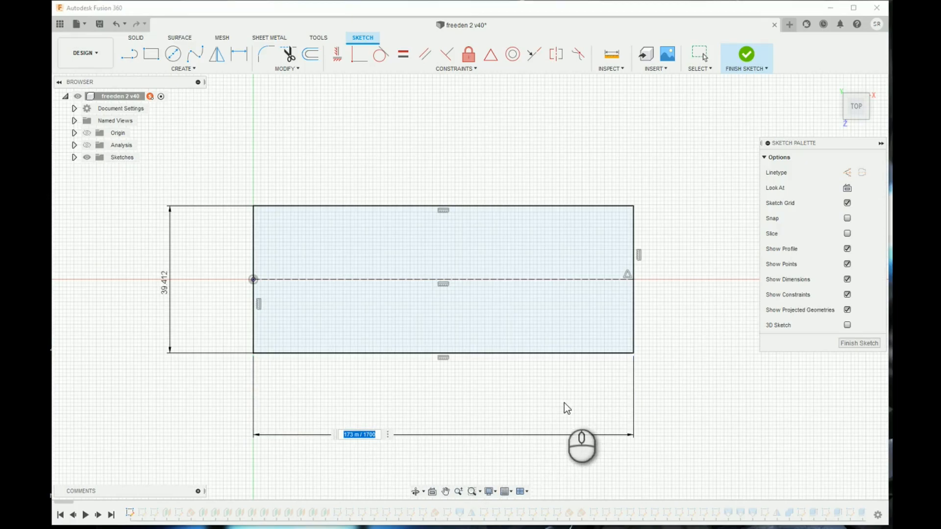
key(Return)
click(851, 343)
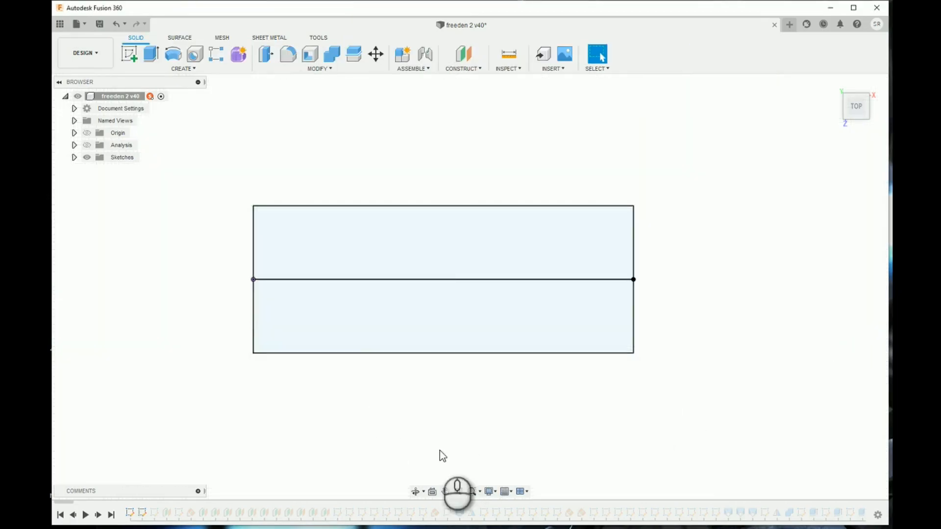
Open the second timeline sketch to review the upright rectangle's height dimension, and finish the sketch
double_click(141, 514)
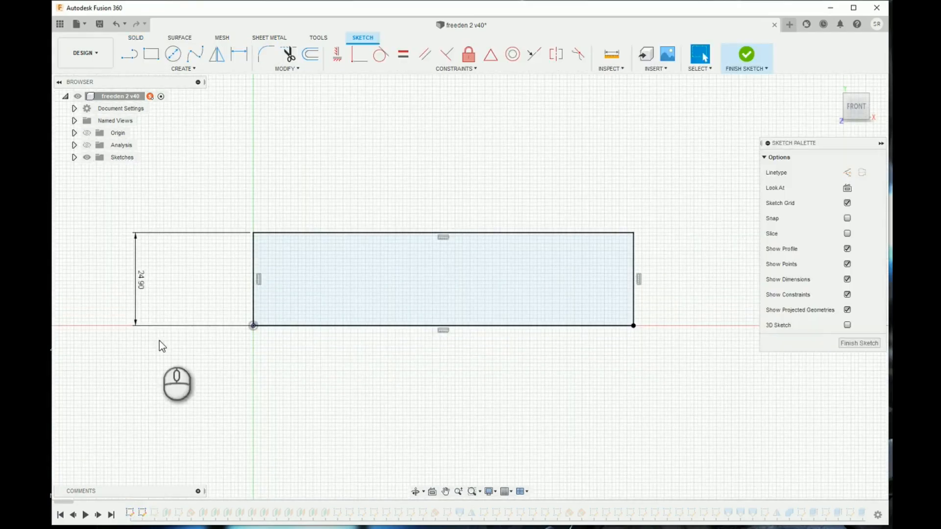
click(852, 343)
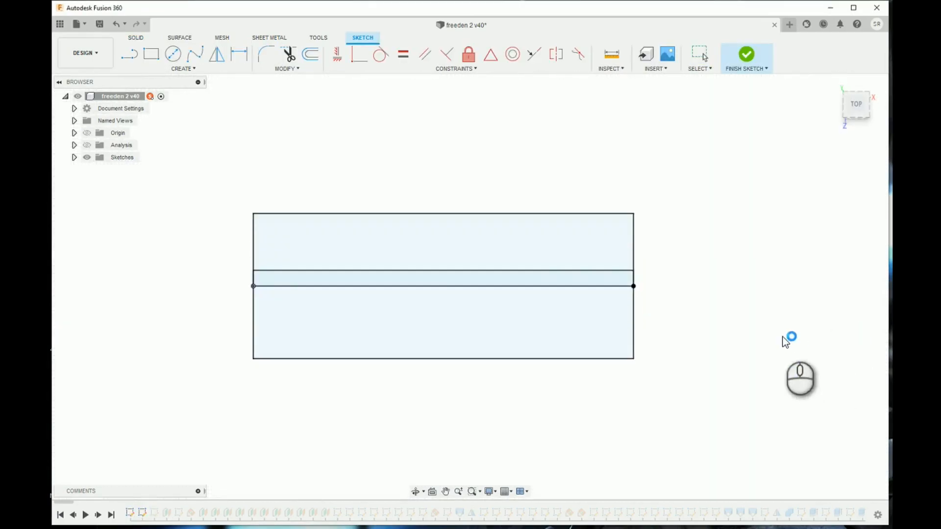
mouse_move(844, 102)
mouse_down()
mouse_move(804, 81)
mouse_move(641, 81)
mouse_up()
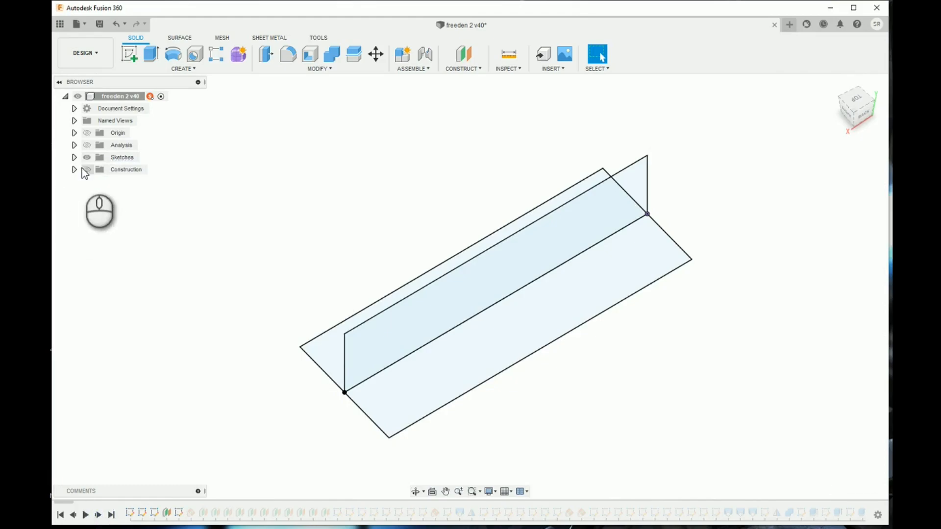
Hide Sketch1 and Sketch2 and show Sketch3 and Sketch4, the curved hull outlines
click(75, 158)
click(95, 109)
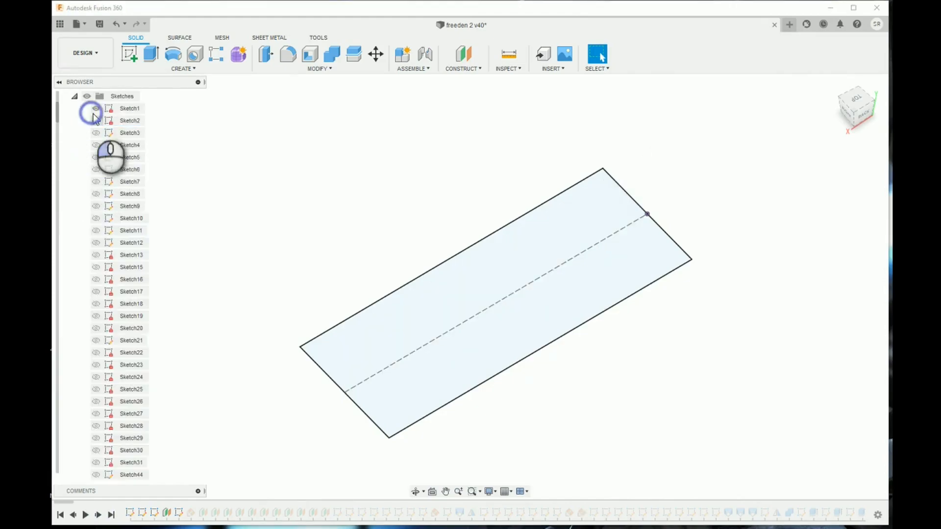
click(97, 133)
click(96, 145)
mouse_move(858, 112)
mouse_down()
mouse_move(52, 77)
mouse_move(83, 90)
mouse_move(859, 114)
mouse_move(697, 147)
mouse_move(504, 234)
mouse_up()
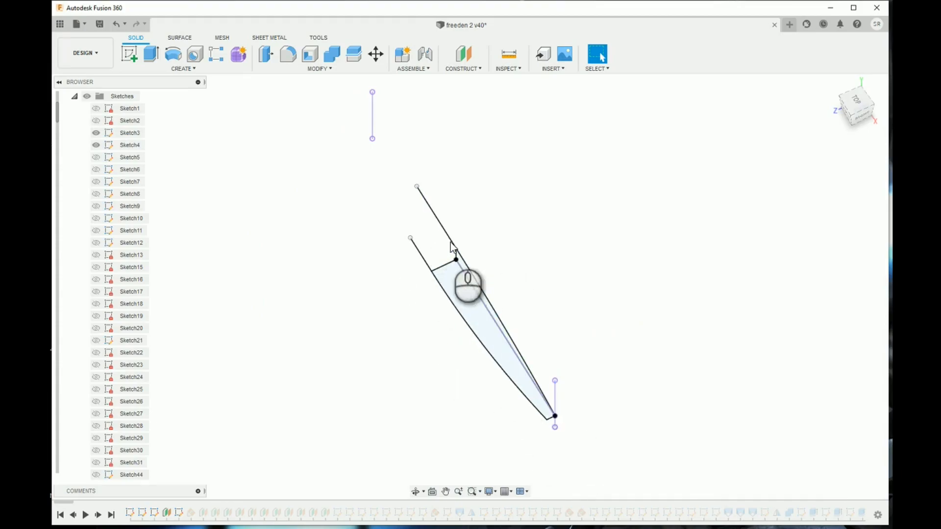
mouse_move(855, 111)
mouse_down()
mouse_move(924, 94)
mouse_move(794, 100)
mouse_move(844, 126)
mouse_up()
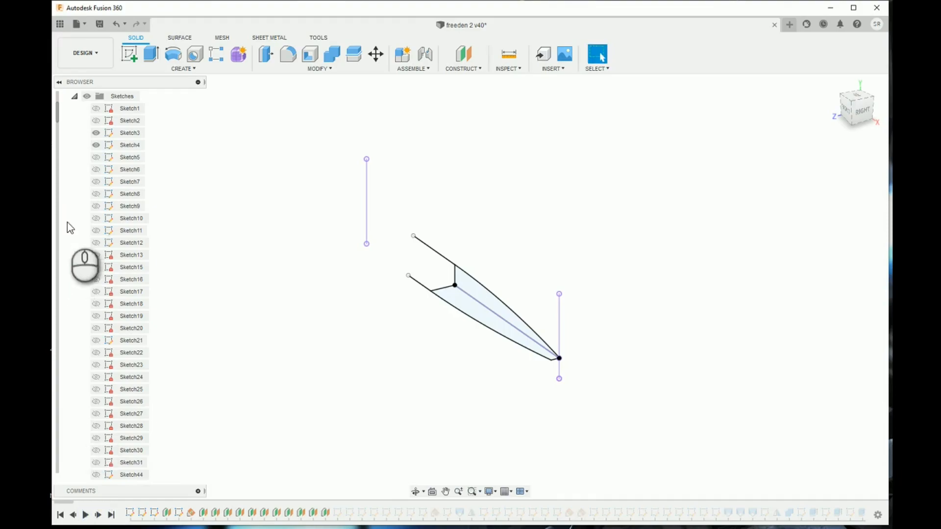
Turn on the Construction folder's visibility and show Plane3
click(75, 97)
click(87, 171)
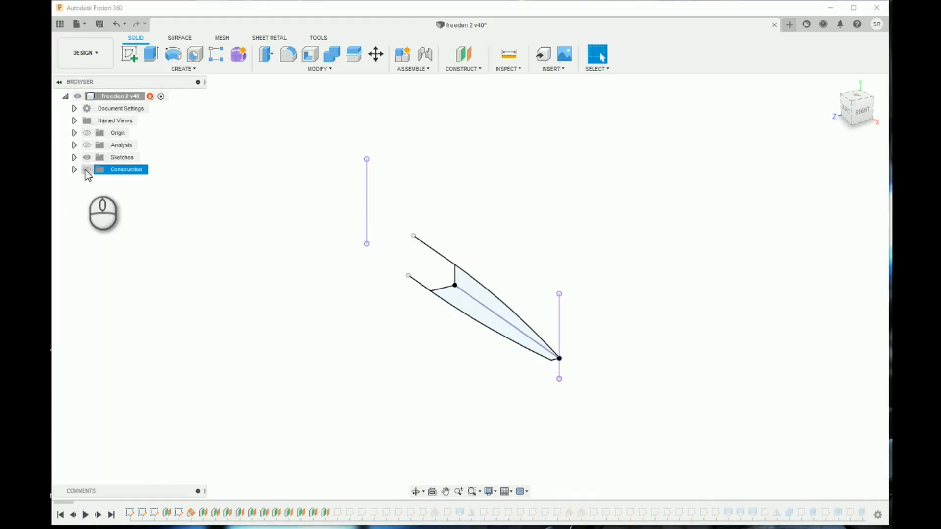
click(74, 170)
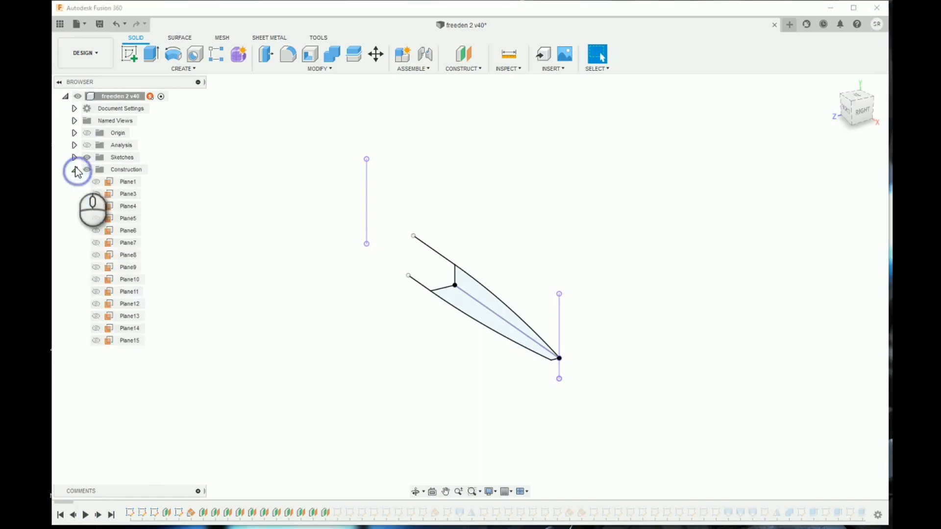
click(96, 194)
Show Plane4 through Plane15 together and view the row of construction planes along the hull outlines
click(128, 206)
shift+click(135, 341)
key(v)
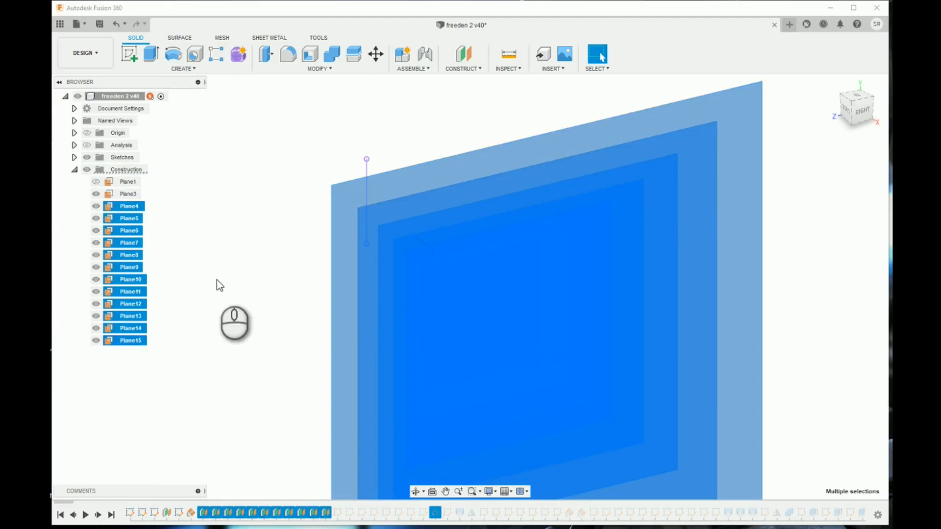
click(227, 277)
drag(858, 96, 724, 144)
drag(740, 188, 448, 138)
drag(429, 96, 476, 99)
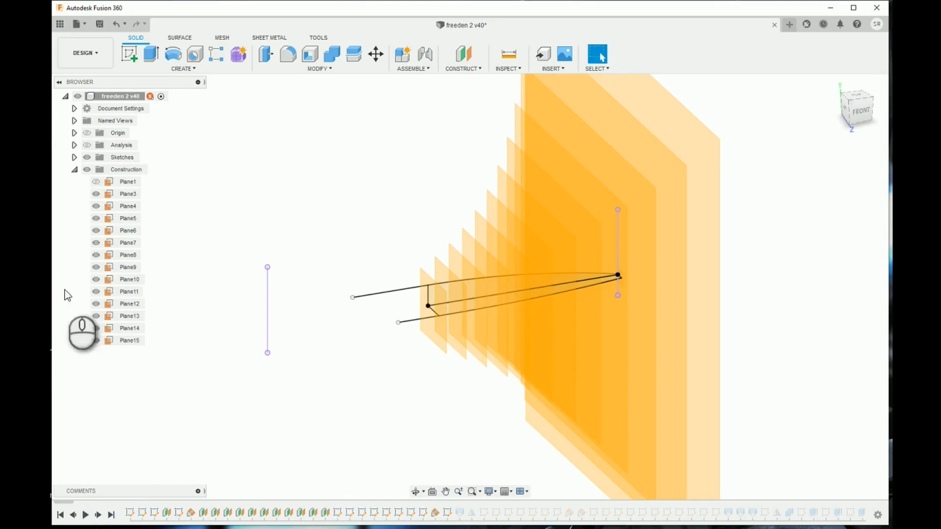
Show the hull cross-section sketches, Sketch5 through Sketch12
click(74, 157)
click(101, 158)
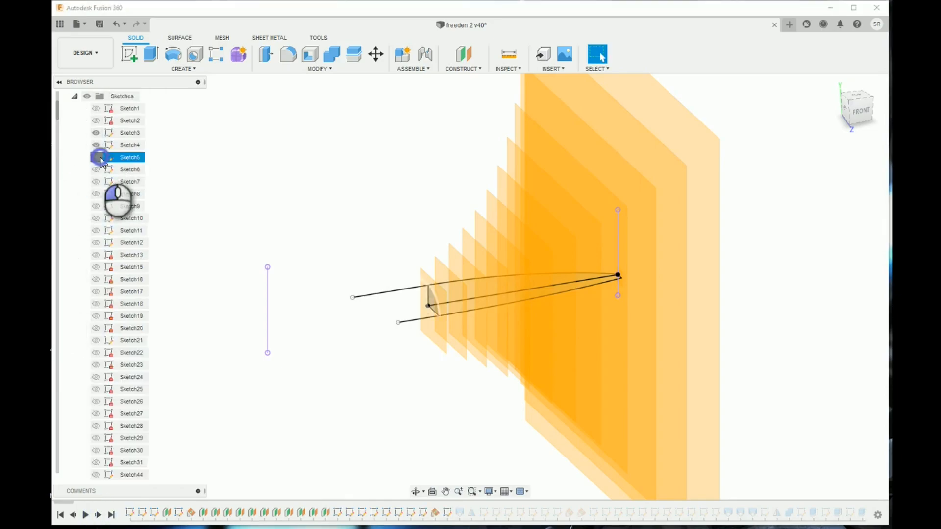
click(96, 169)
click(96, 182)
click(96, 206)
click(96, 219)
click(96, 231)
click(97, 243)
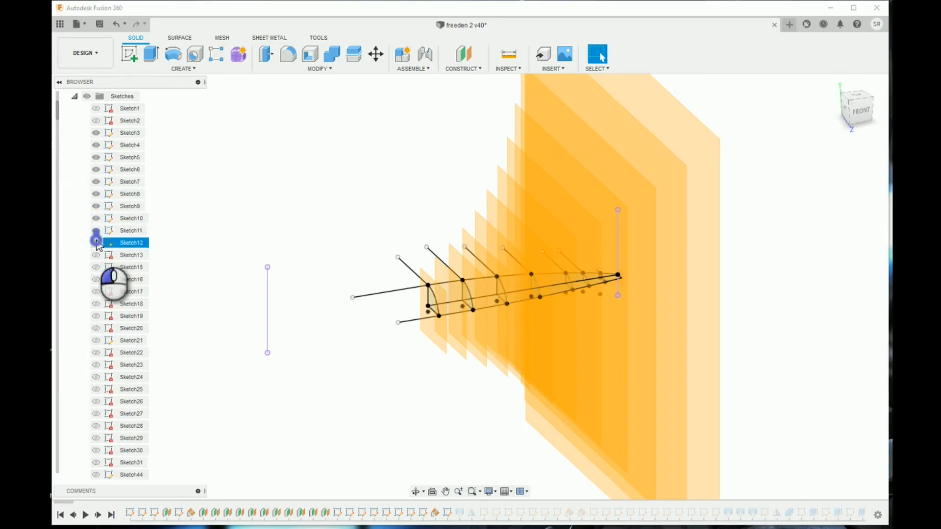
click(76, 97)
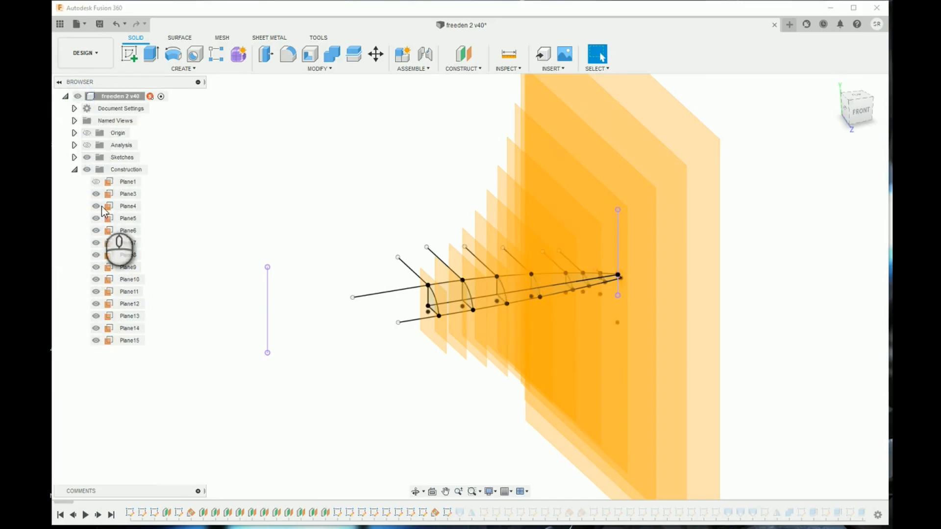
Hide the Construction folder and examine the cross-section profiles along the hull outlines
click(86, 170)
drag(856, 111, 866, 114)
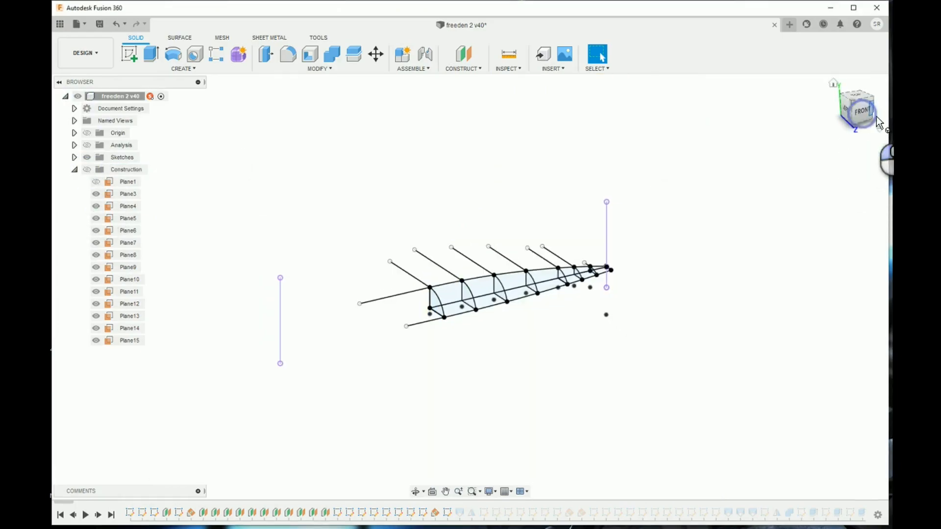
scroll(484, 317, up, 5)
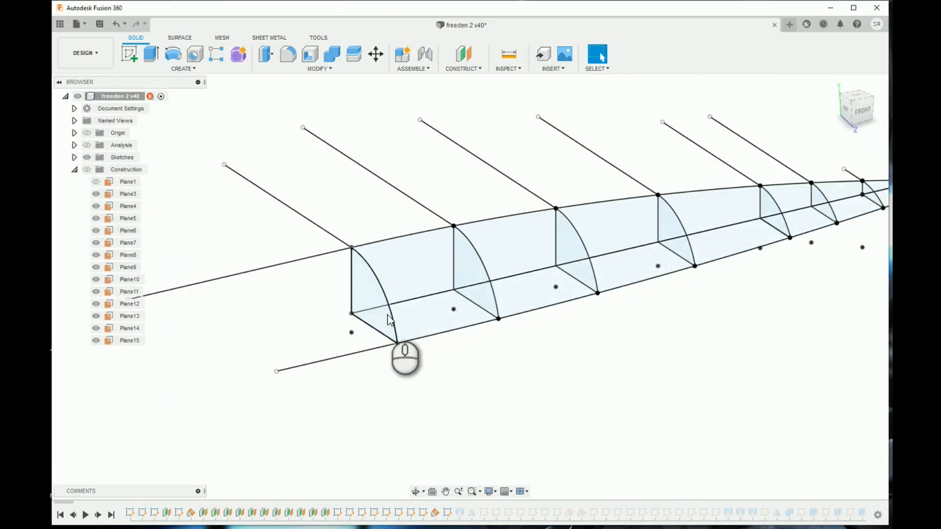
scroll(584, 256, down, 5)
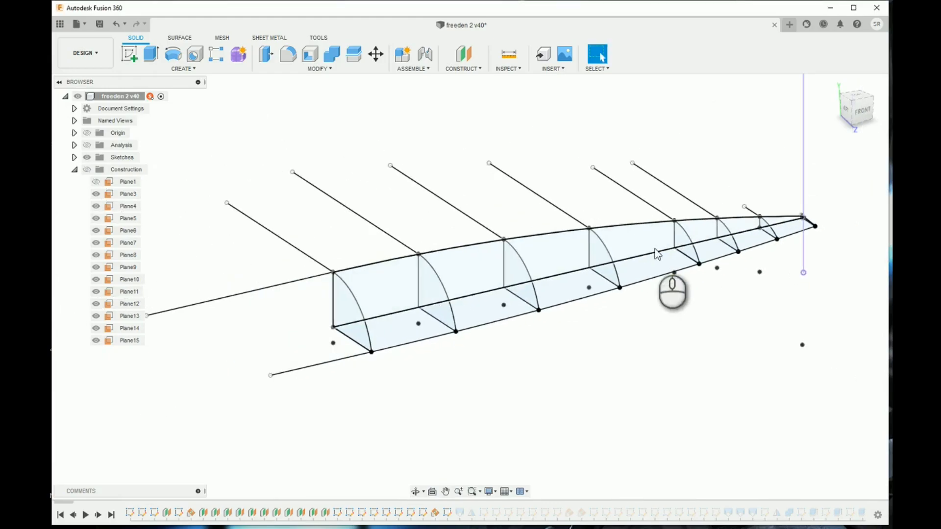
Open the first cross-section sketch, examine the short dimensioned edge at the arc's lower end, and finish the sketch
double_click(337, 513)
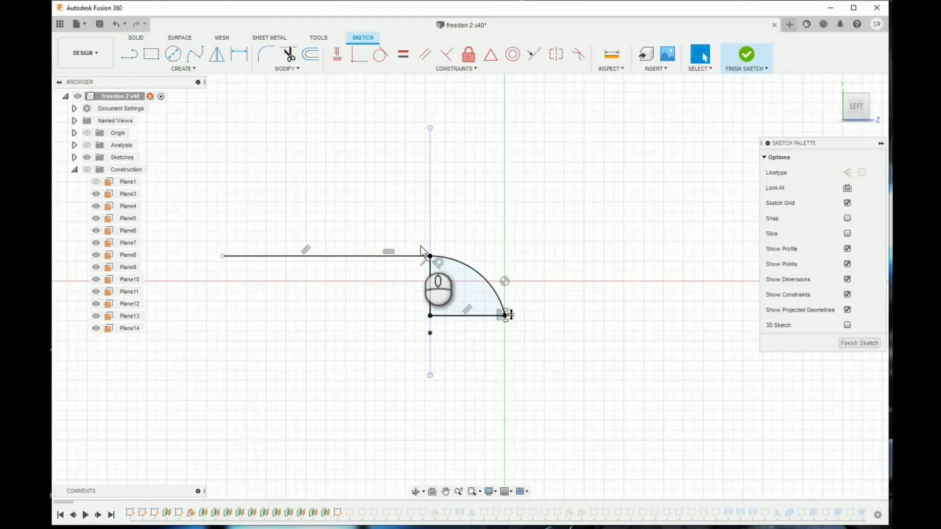
scroll(504, 312, up, 5)
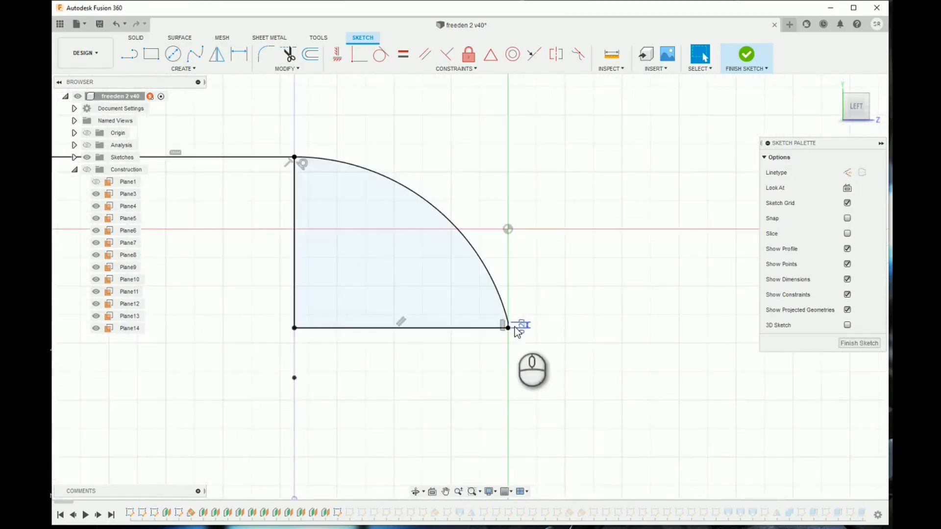
scroll(493, 328, down, 5)
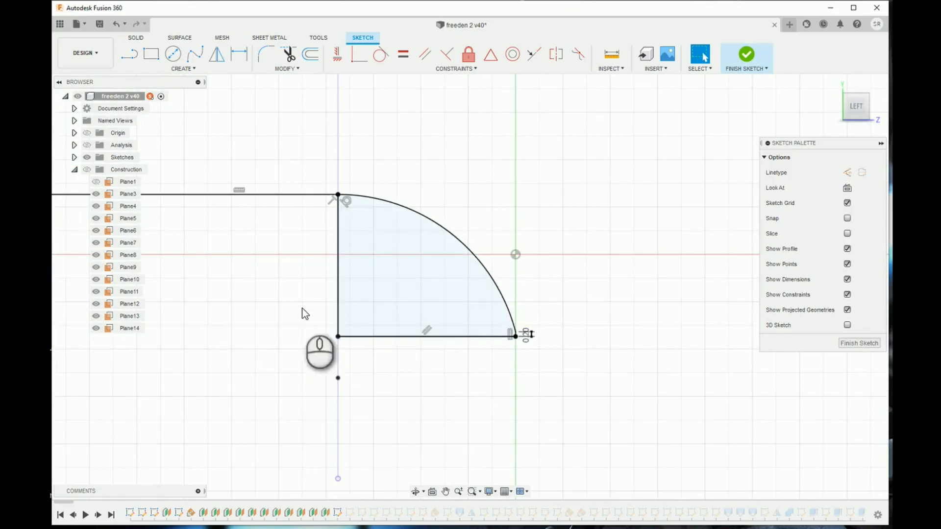
scroll(515, 332, up, 4)
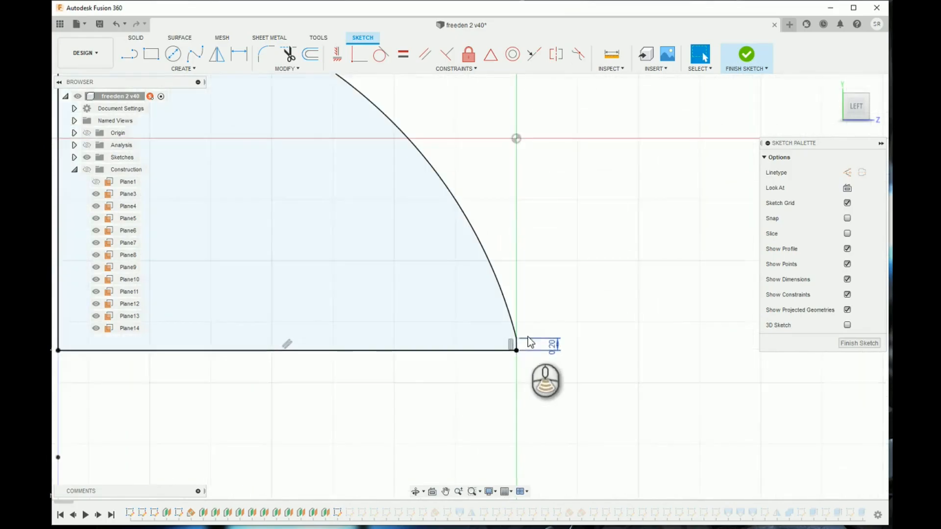
scroll(571, 348, down, 6)
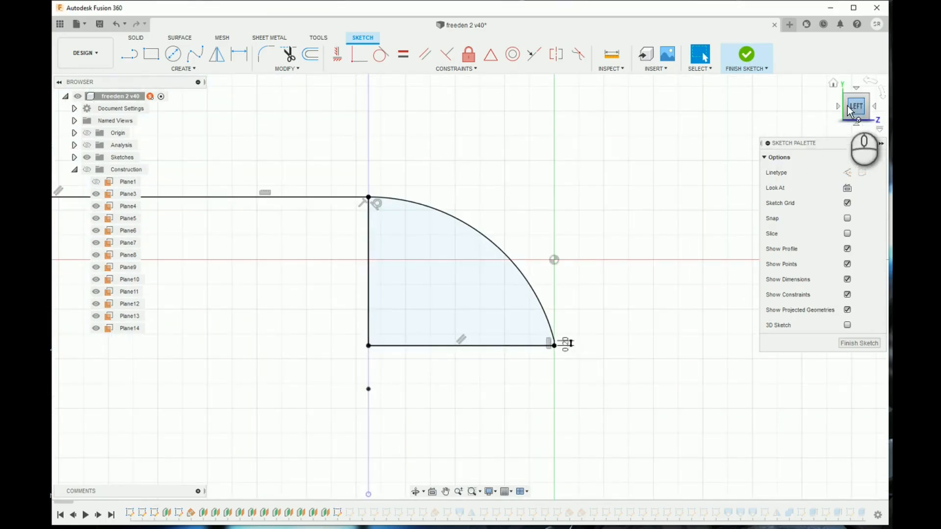
click(747, 54)
Advance the timeline by one feature to bring in the hull body lofted through the cross-section profiles
mouse_move(872, 143)
shift+middle_down()
mouse_move(830, 153)
mouse_move(780, 318)
mouse_move(517, 359)
shift+middle_up()
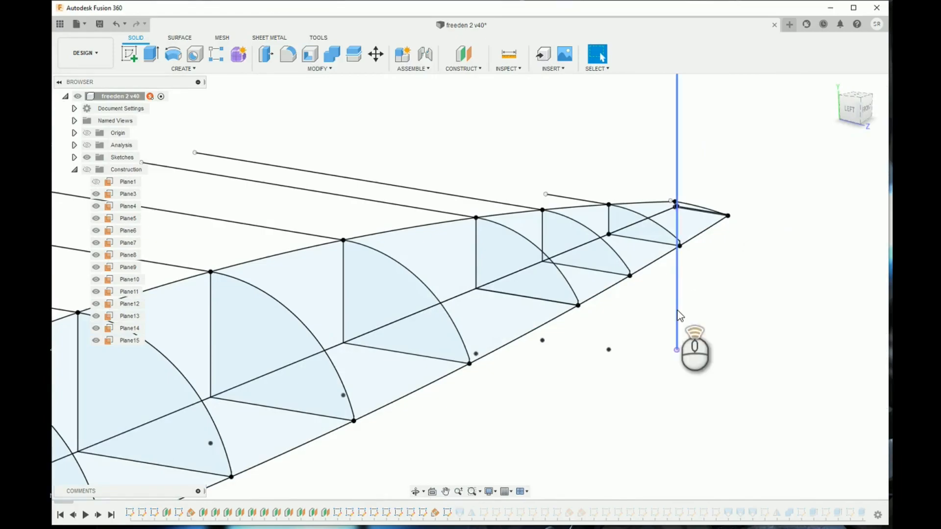
scroll(680, 316, down, 2)
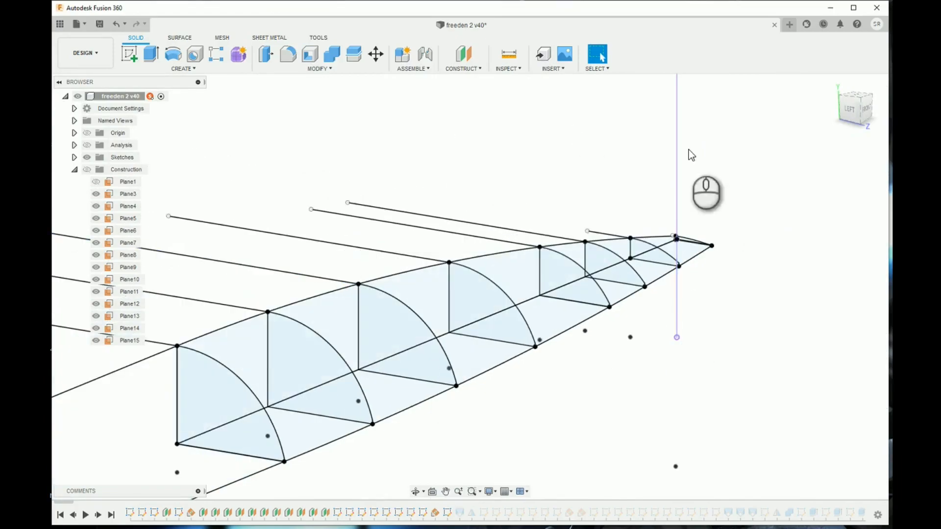
scroll(618, 354, down, 3)
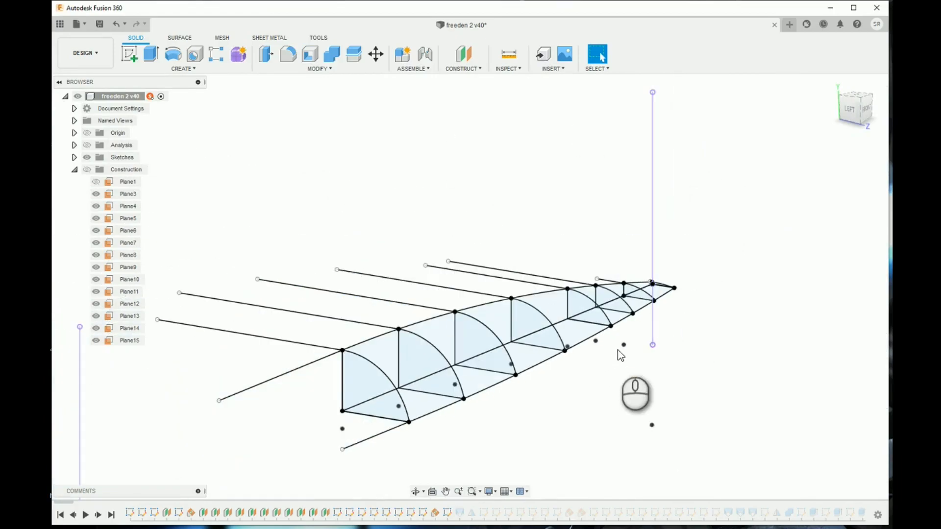
click(98, 515)
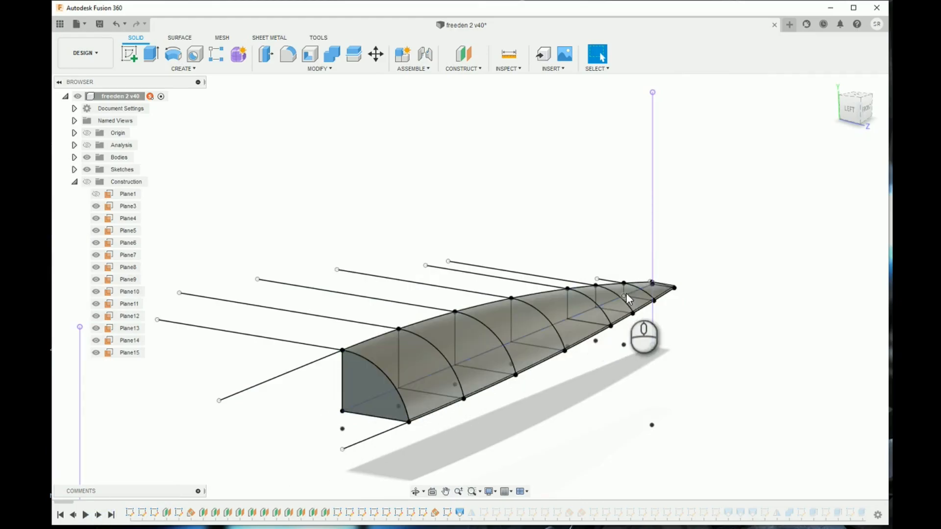
Examine the narrow tip of the lofted hull body up close, including from the front view
scroll(683, 285, up, 6)
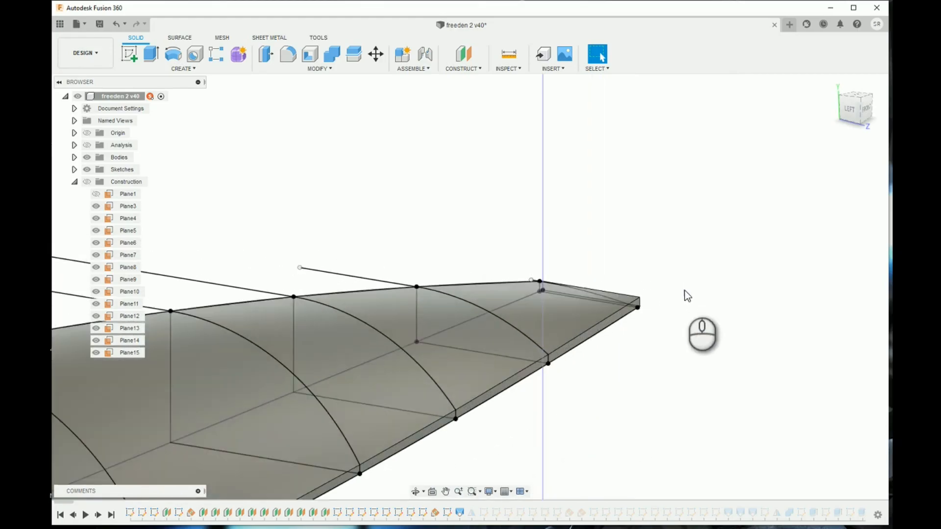
drag(853, 120, 868, 119)
middle_drag(701, 310, 74, 262)
middle_drag(637, 290, 148, 307)
middle_drag(651, 276, 546, 291)
drag(858, 120, 824, 118)
middle_drag(780, 323, 207, 172)
scroll(559, 360, down, 3)
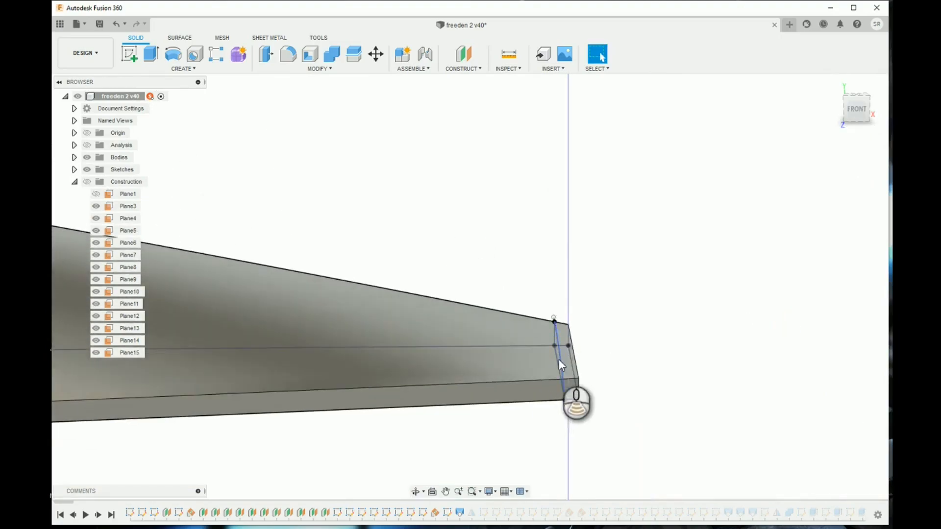
scroll(559, 360, down, 3)
scroll(616, 383, up, 7)
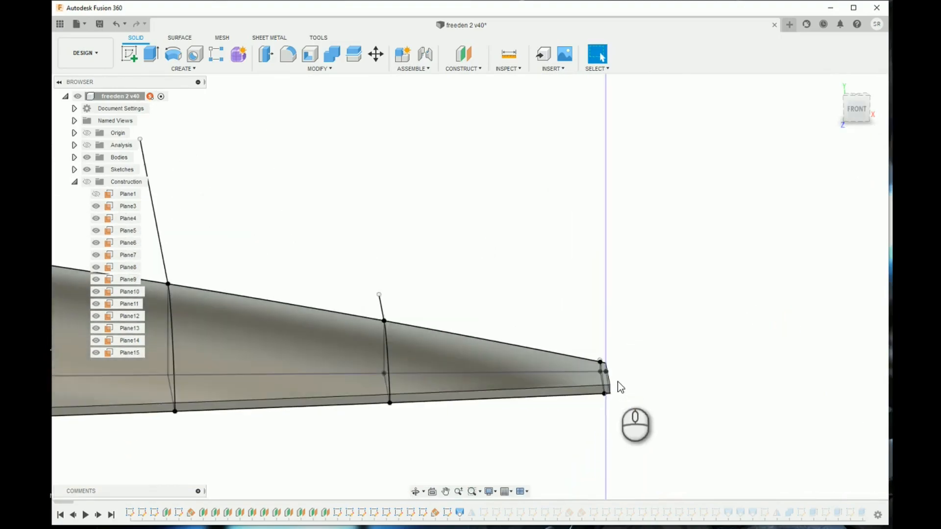
Hide the Sketches folder and examine the mirrored upper hull body from several sides
scroll(618, 381, up, 6)
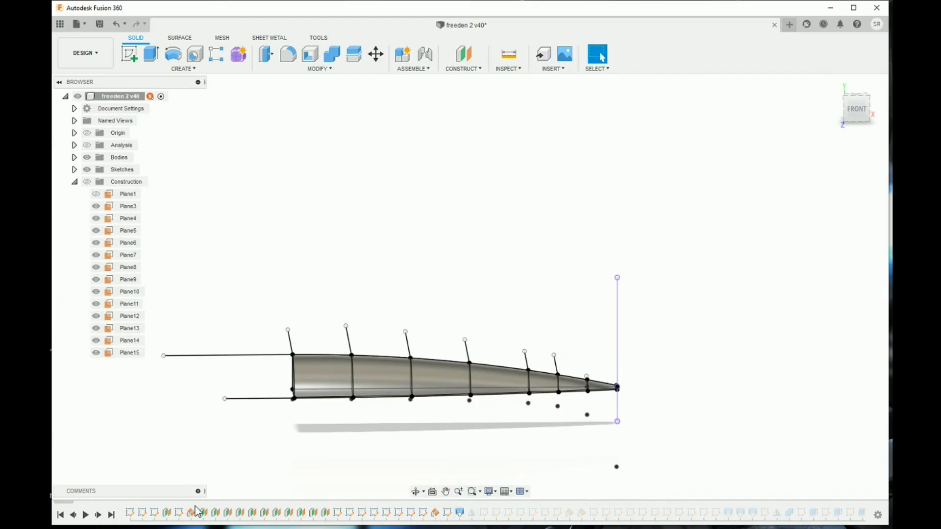
mouse_move(866, 168)
shift+middle_down()
mouse_move(840, 178)
mouse_move(741, 175)
shift+middle_up()
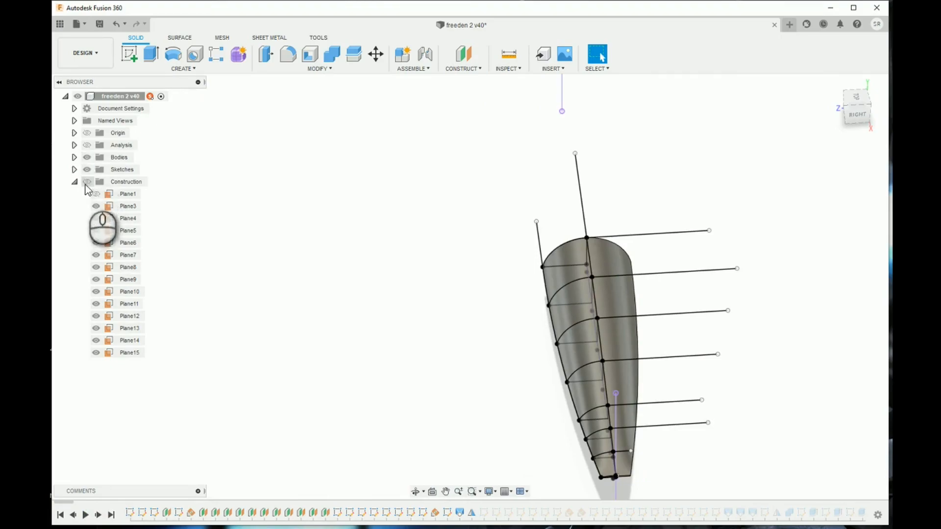
click(88, 169)
mouse_move(849, 114)
shift+middle_down()
mouse_move(720, 80)
mouse_move(816, 94)
mouse_move(845, 120)
shift+middle_up()
middle_drag(796, 240, 667, 146)
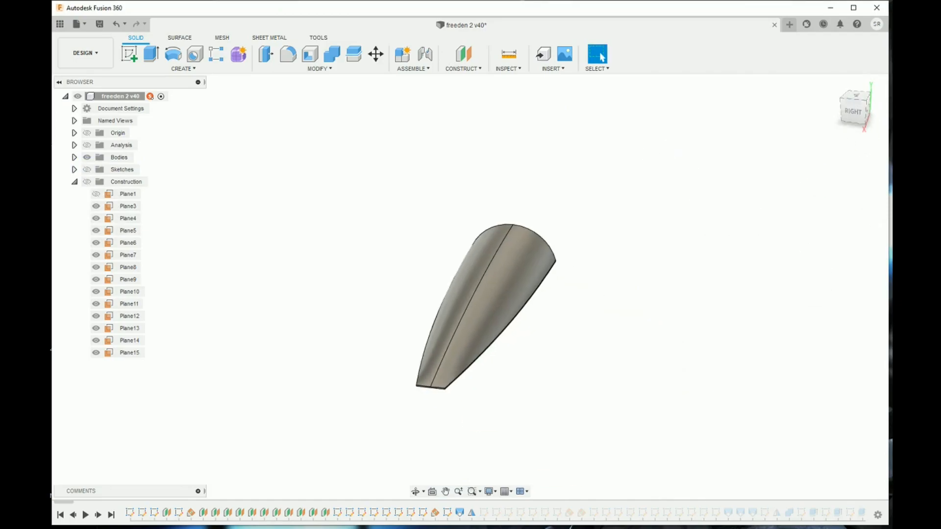
drag(854, 111, 784, 85)
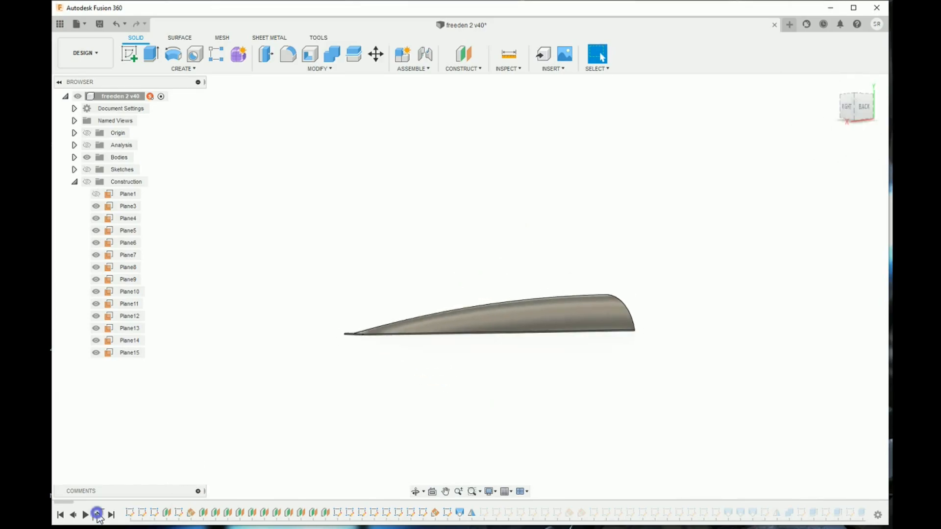
Show the Sketches folder again and hide Sketch3 through Sketch12
click(74, 169)
scroll(88, 174, down, 2)
click(100, 132)
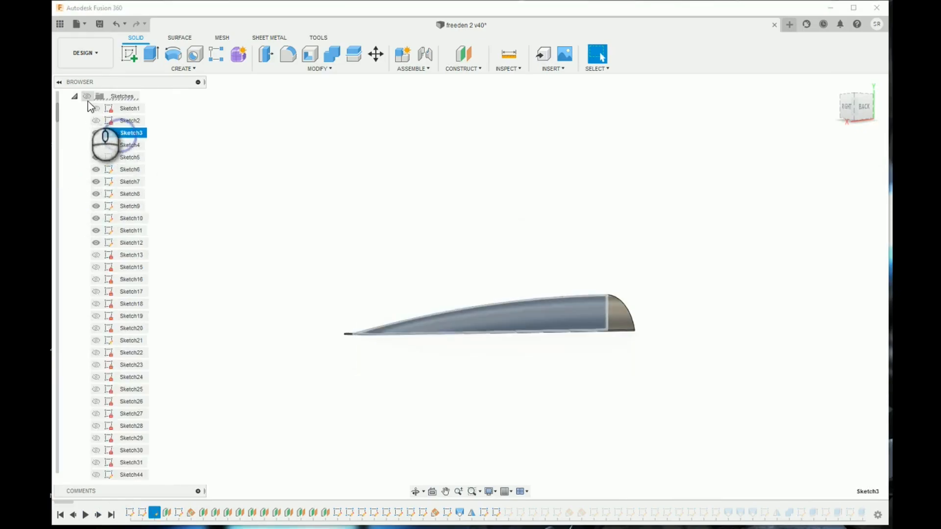
click(86, 96)
shift+click(133, 244)
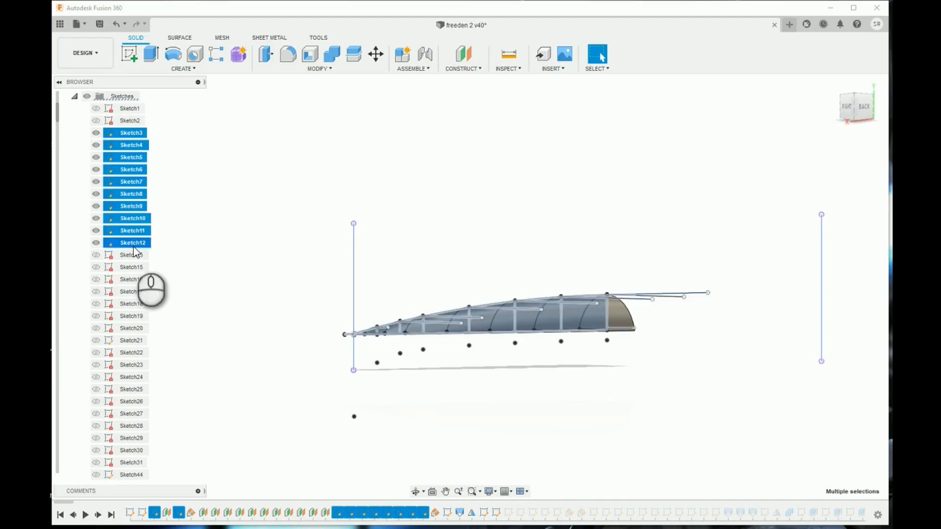
key(v)
Show Sketch15 with the lower hull's side outline and examine it from the side and from below
shift+click(94, 256)
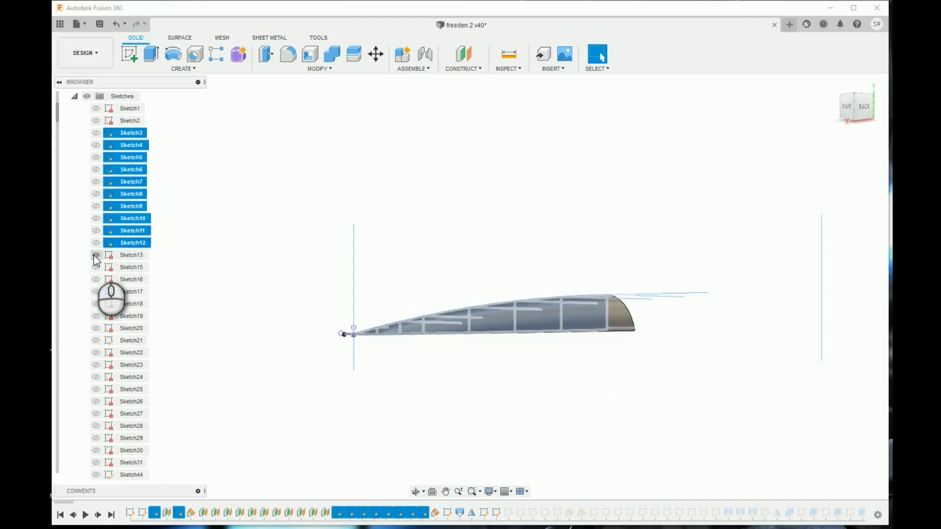
click(96, 267)
click(315, 416)
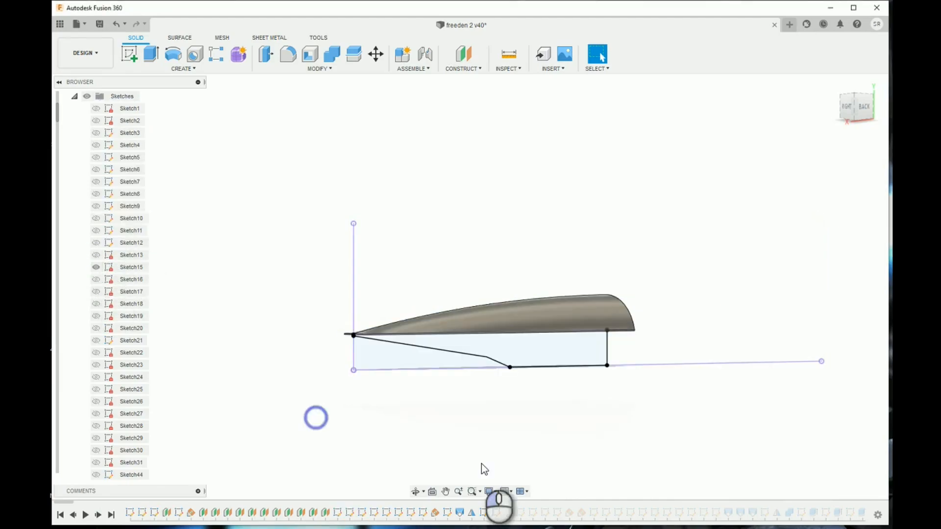
scroll(503, 423, up, 2)
mouse_move(851, 112)
mouse_down()
mouse_move(772, 95)
mouse_move(828, 103)
mouse_move(859, 93)
mouse_move(851, 56)
mouse_up()
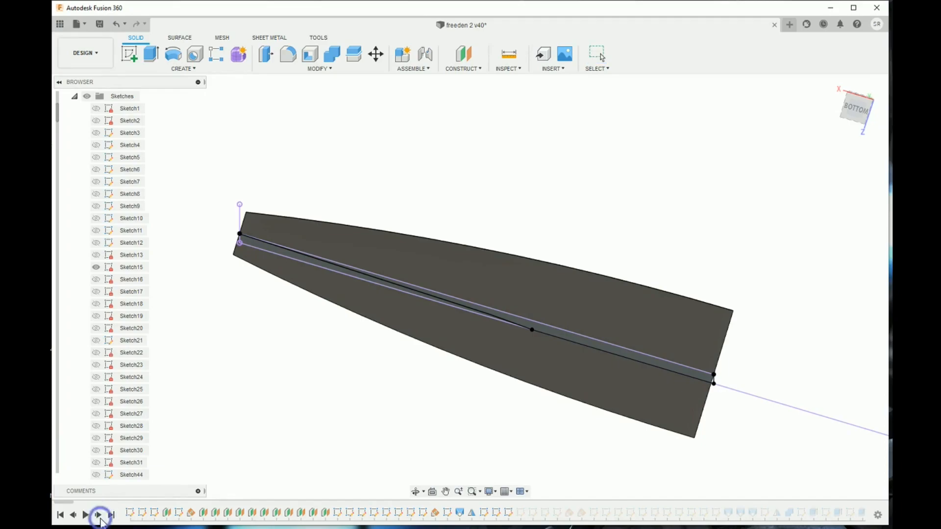
Show Sketch16 and Sketch17 and examine the lower hull profile at the wide end
click(96, 291)
click(96, 279)
mouse_move(857, 143)
mouse_down()
mouse_move(843, 119)
mouse_move(856, 106)
mouse_move(873, 111)
mouse_up()
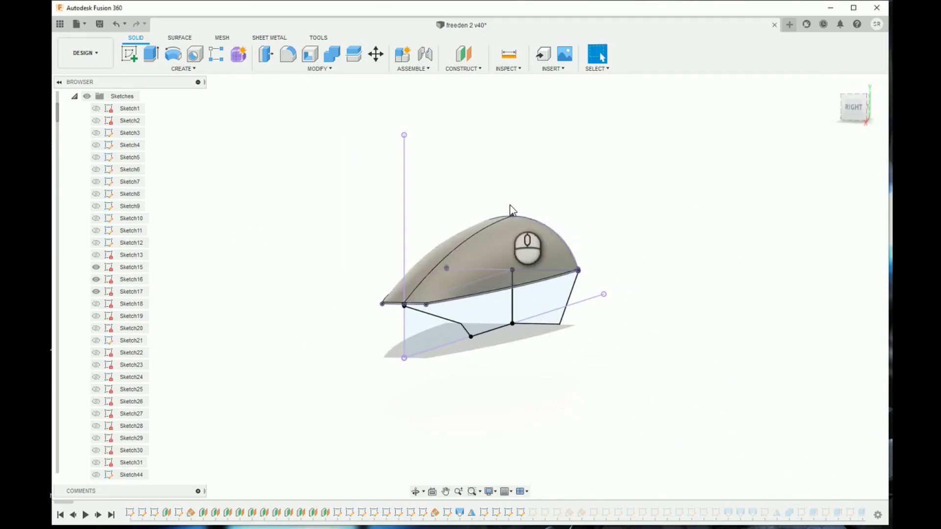
scroll(576, 274, up, 5)
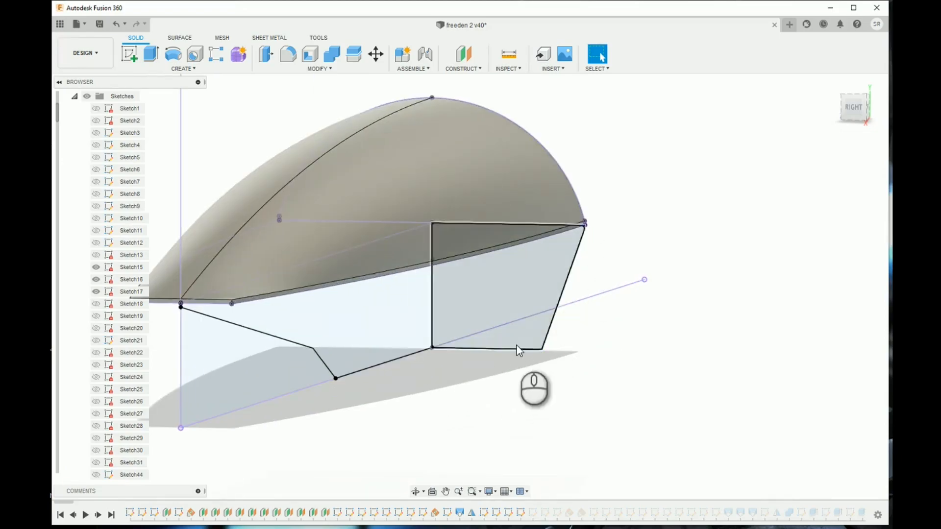
Show Sketch19 through Sketch23 and examine these lower hull profiles against the side outline
click(95, 316)
click(96, 328)
click(95, 341)
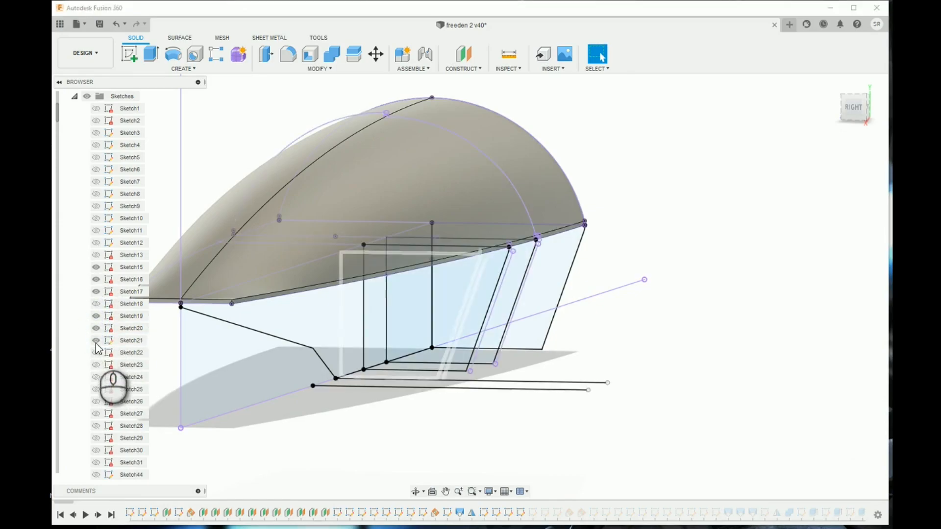
click(96, 353)
click(96, 365)
drag(857, 105, 736, 123)
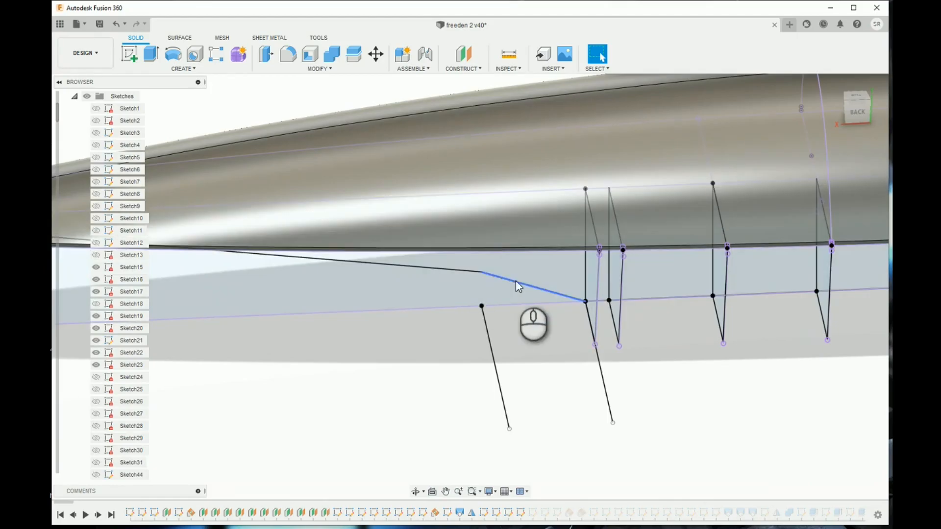
click(865, 113)
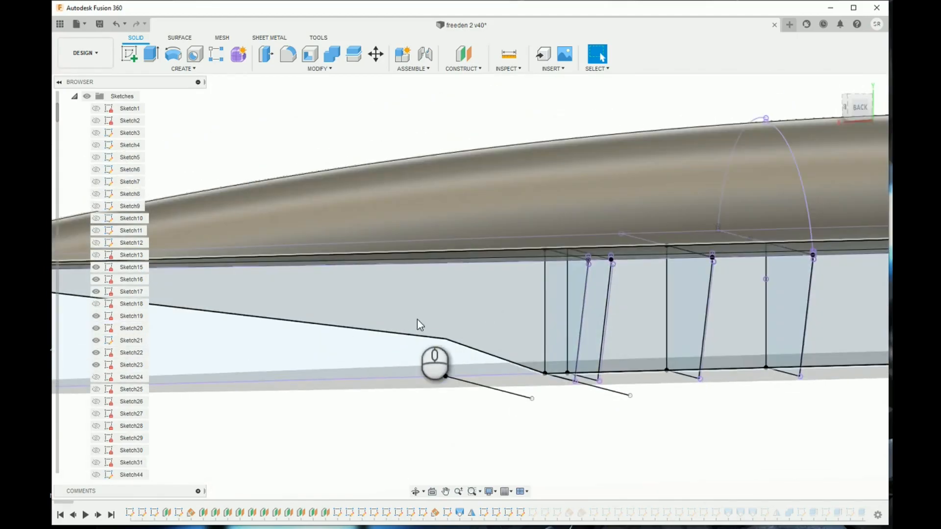
scroll(420, 325, up, 2)
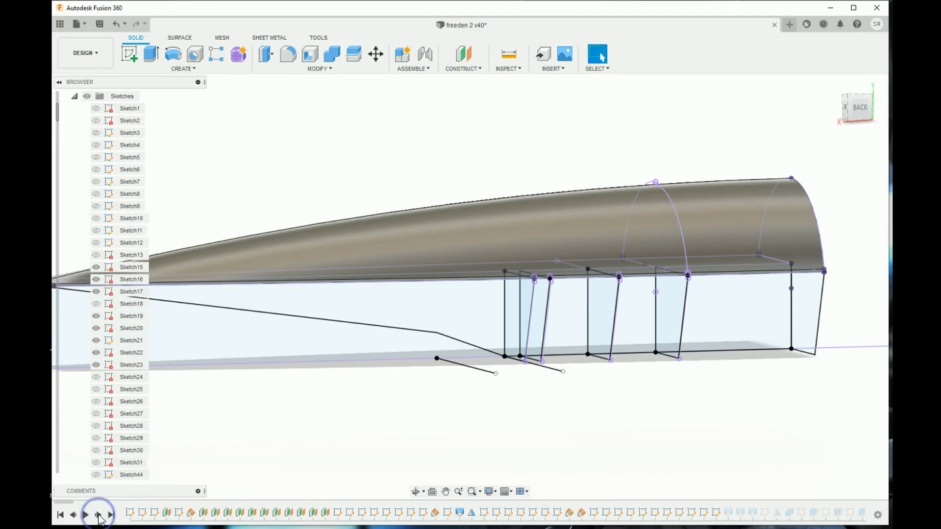
Show all sketches from Sketch24 down to Sketch41 in the sketch list
click(125, 377)
scroll(125, 393, down, 4)
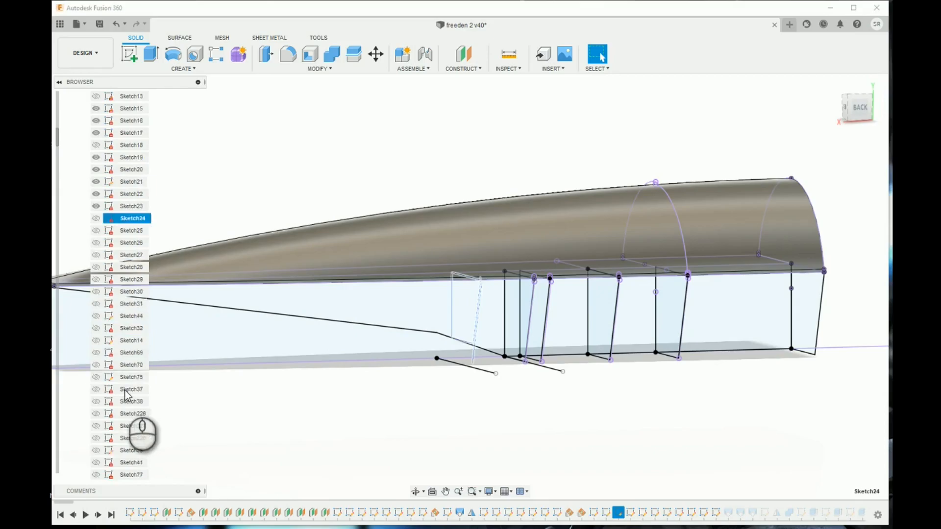
scroll(127, 395, up, 3)
shift+click(129, 364)
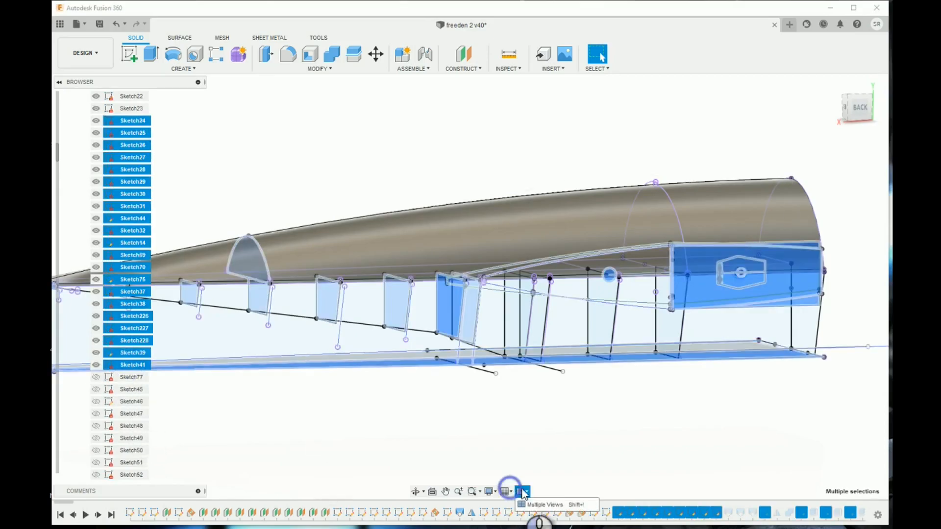
Hide the surplus sketches from Sketch41 back up to Sketch31 in the list and clear the selection
click(96, 340)
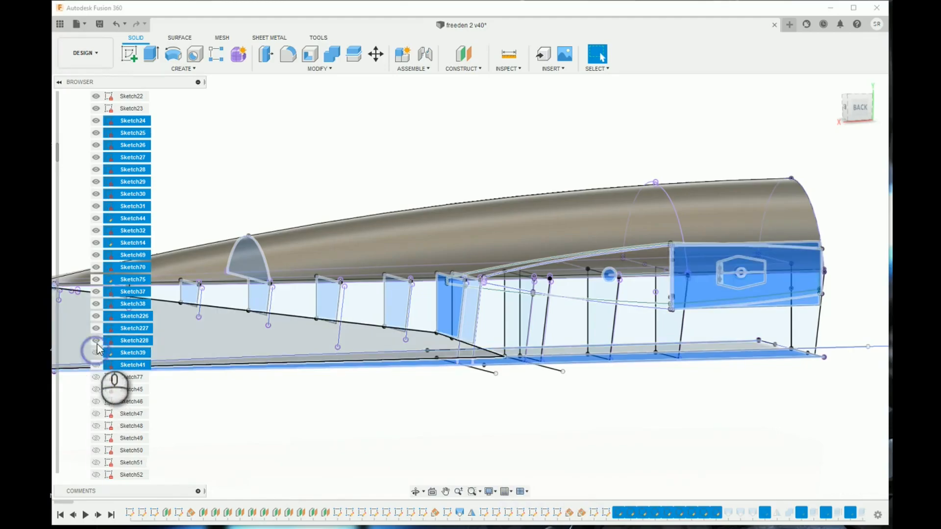
click(96, 328)
click(96, 316)
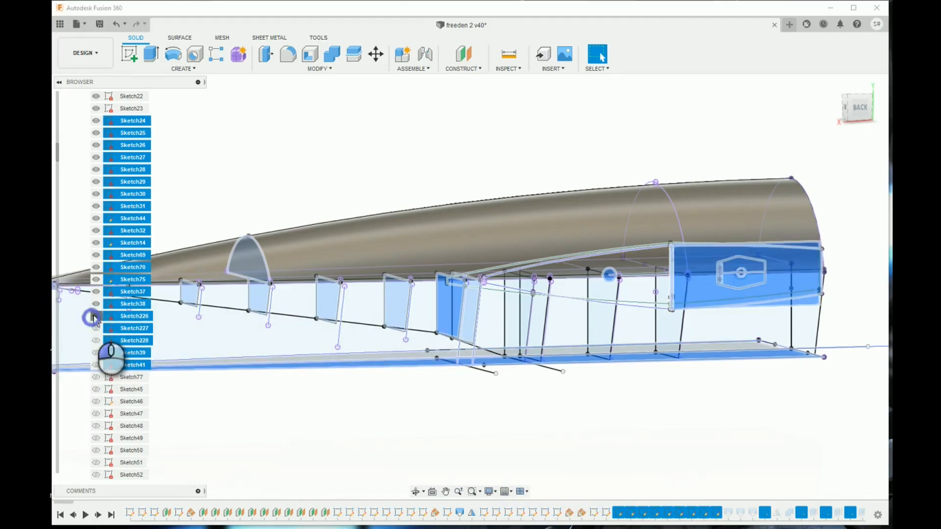
click(96, 292)
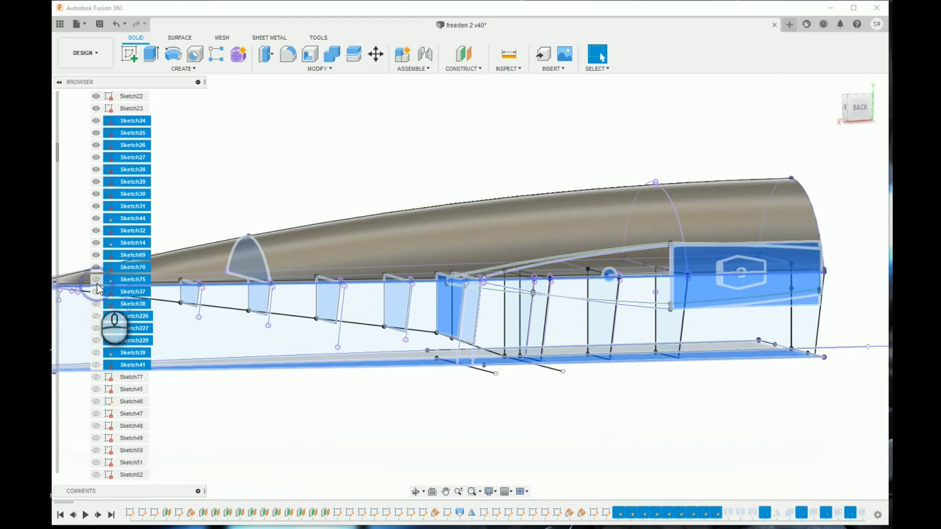
click(97, 267)
click(96, 255)
click(96, 243)
click(96, 231)
click(96, 206)
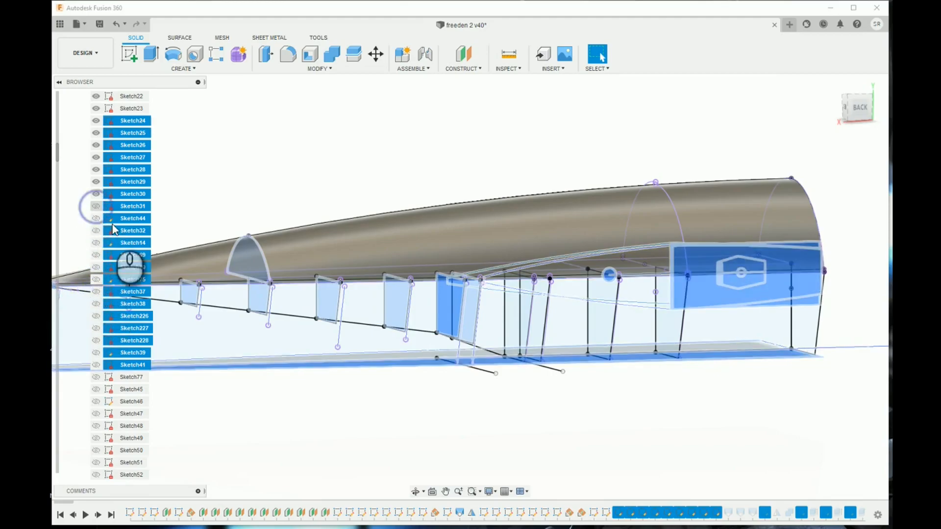
click(330, 320)
Examine the full row of lower hull profiles from the narrow tip to the wide end
middle_drag(322, 411, 498, 400)
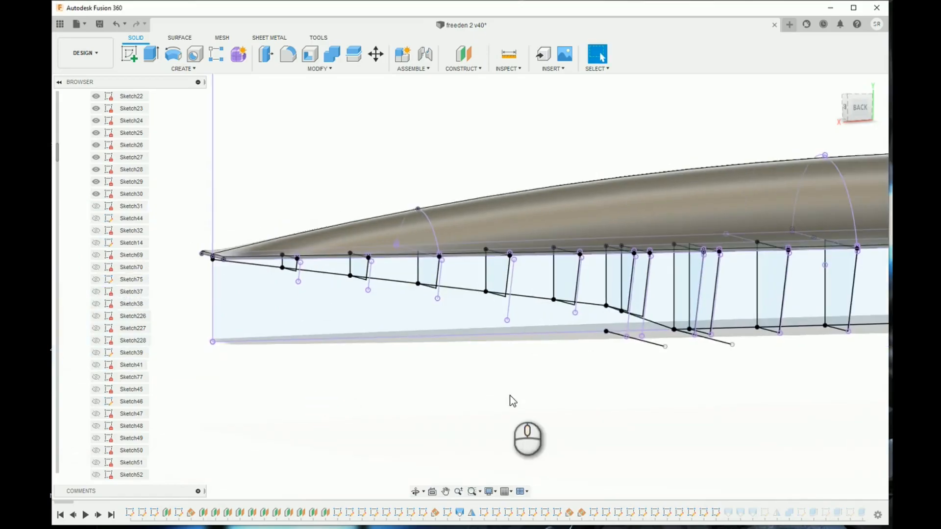
middle_drag(571, 349, 521, 358)
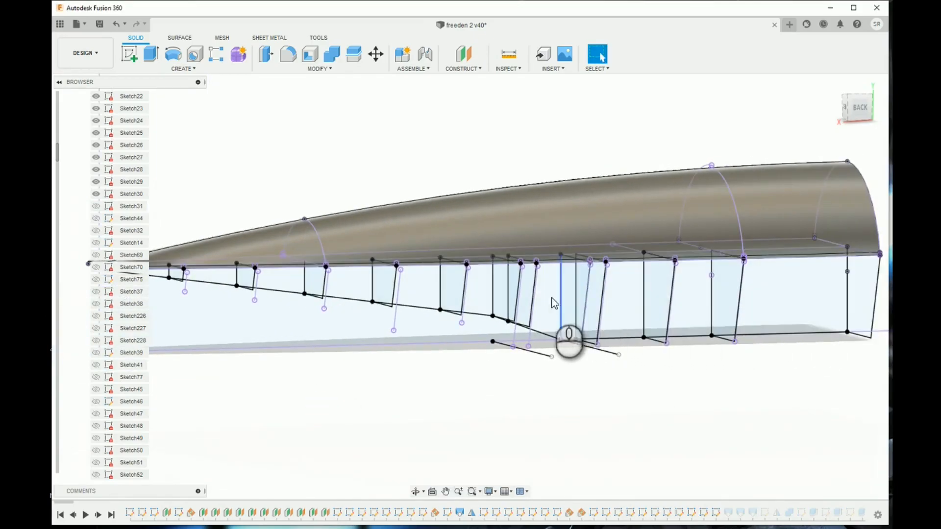
drag(852, 103, 820, 104)
mouse_move(837, 147)
mouse_down()
mouse_move(804, 143)
mouse_move(781, 156)
mouse_move(881, 161)
mouse_move(873, 169)
mouse_up()
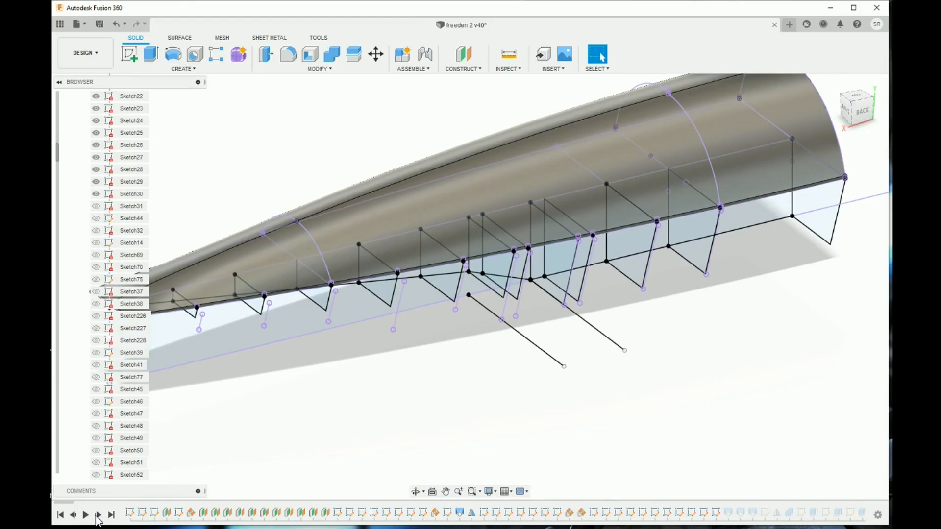
Advance the timeline by one feature to bring in the wide-end loft of the lower hull, and examine it
click(98, 516)
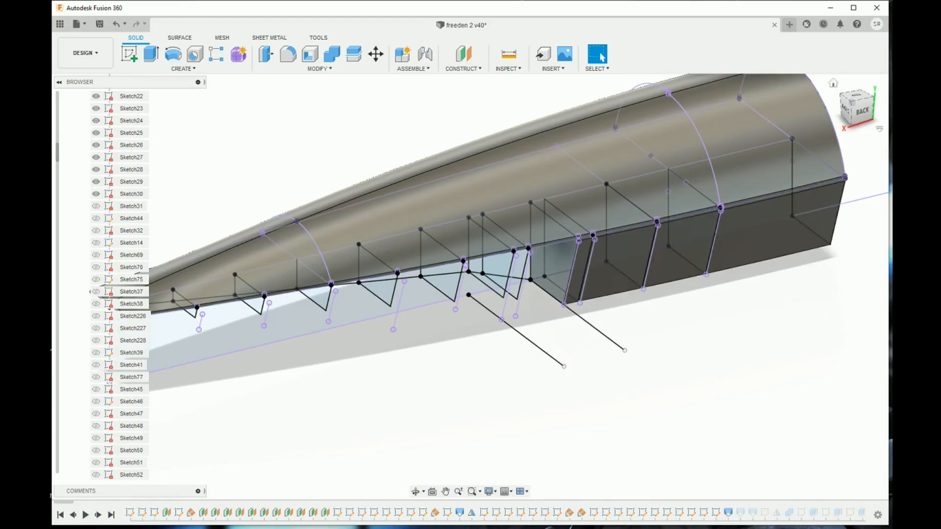
mouse_move(876, 111)
mouse_down()
mouse_move(877, 137)
mouse_move(889, 132)
mouse_move(863, 117)
mouse_up()
middle_drag(804, 137, 734, 478)
drag(858, 116, 764, 55)
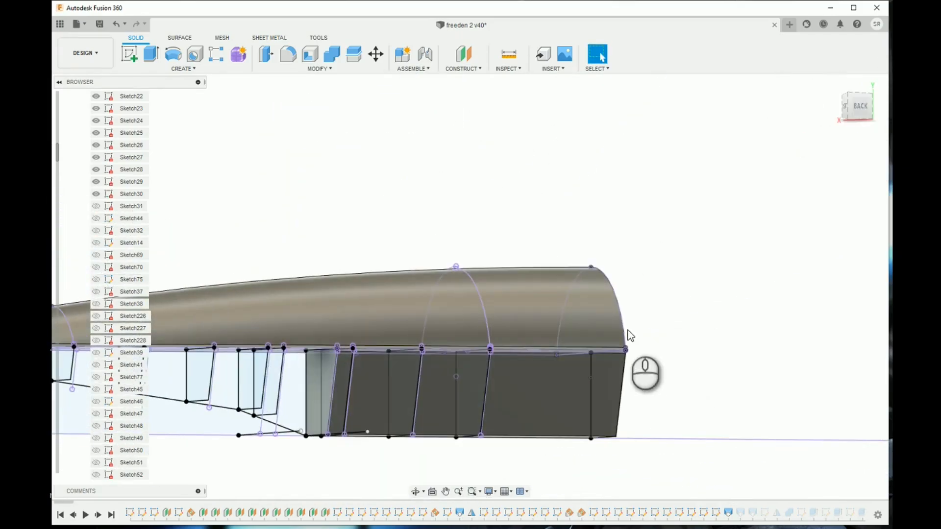
Advance the timeline through the next two lofts of the lower hull and examine its narrow tip
click(98, 514)
middle_drag(319, 398, 442, 338)
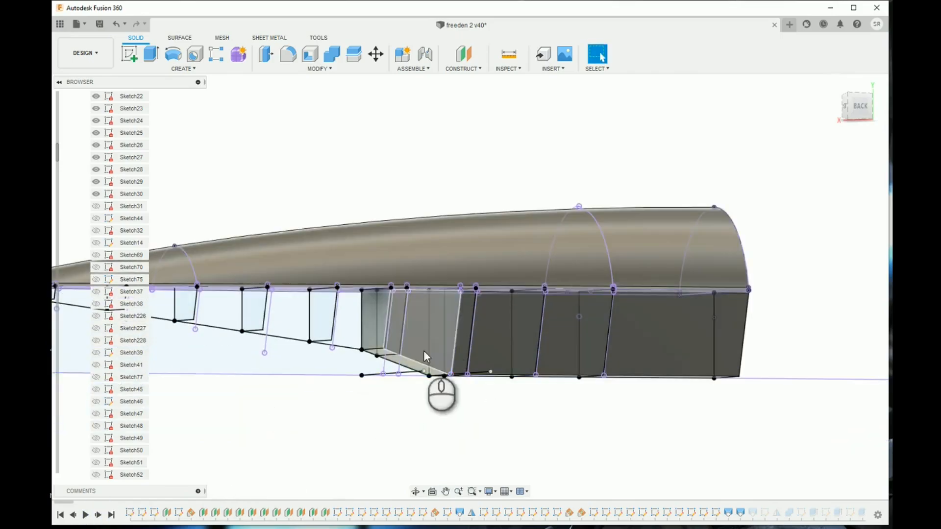
click(98, 517)
middle_drag(280, 447, 552, 399)
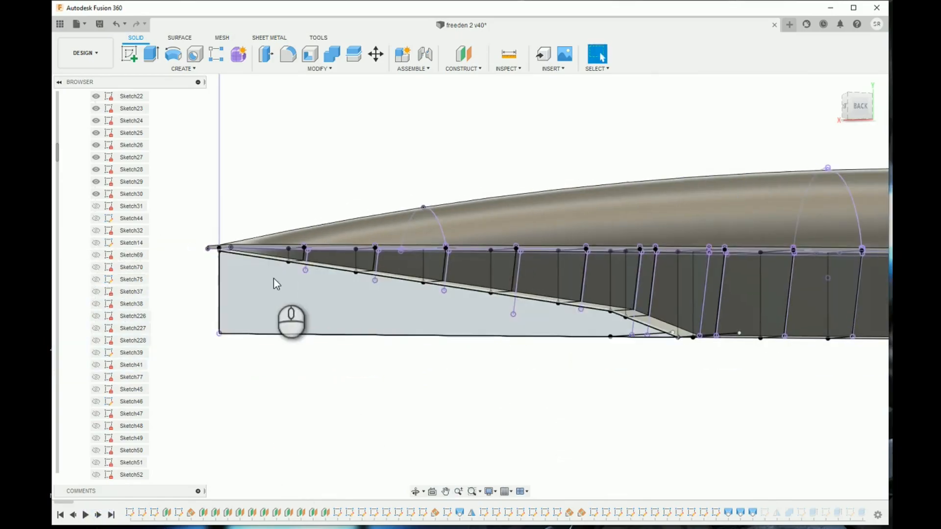
scroll(205, 250, down, 3)
scroll(206, 254, down, 3)
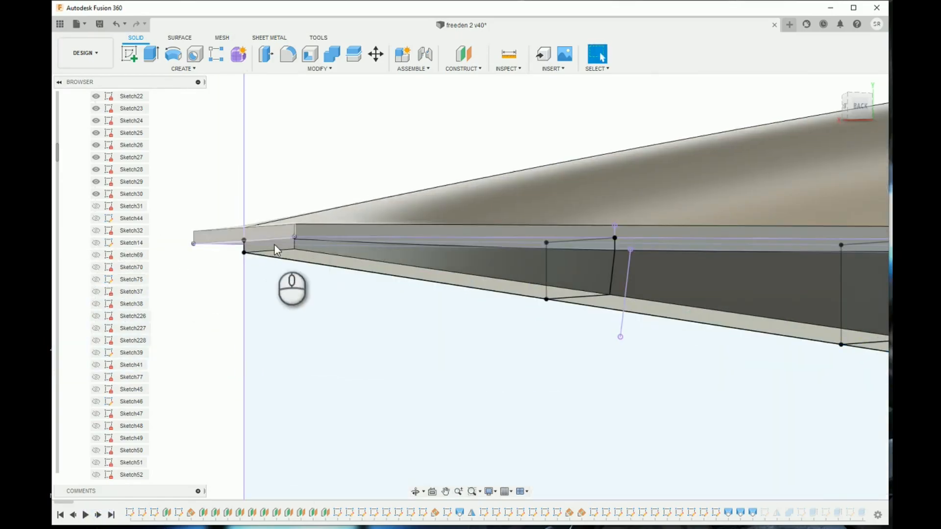
Advance the timeline through the mirror of the lower hull and examine both halves along the hull
click(100, 516)
scroll(263, 406, up, 3)
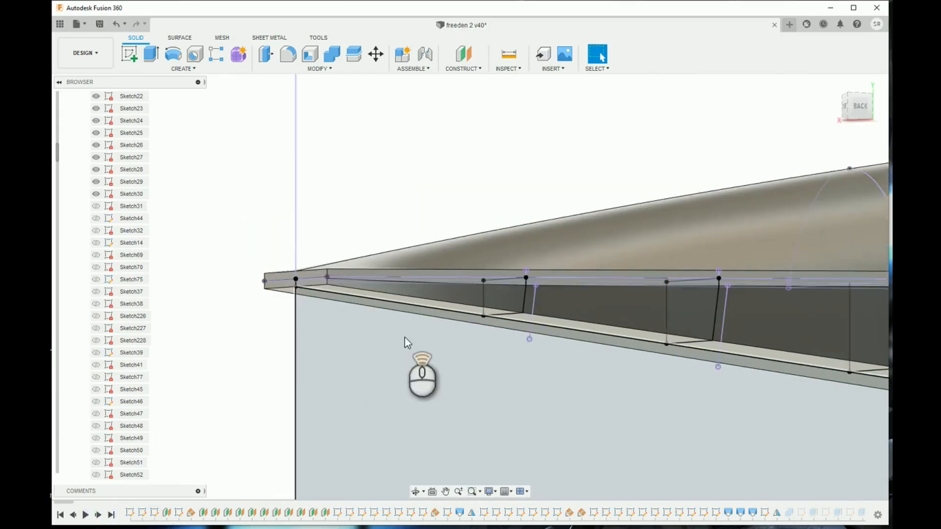
drag(878, 102, 902, 120)
scroll(660, 345, up, 3)
scroll(659, 345, up, 2)
middle_drag(744, 333, 479, 339)
Hide Sketch15 through Sketch30 and examine the bare hull body from several angles
scroll(130, 168, up, 2)
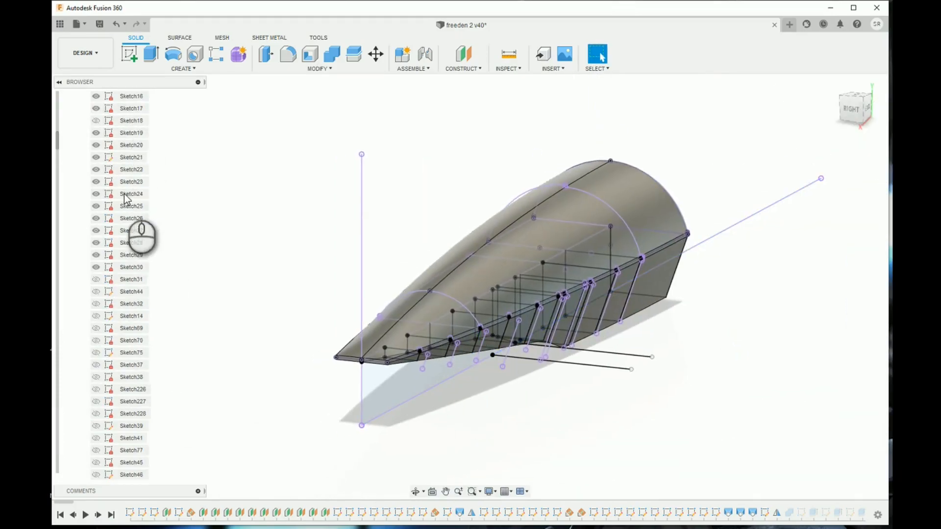
click(126, 169)
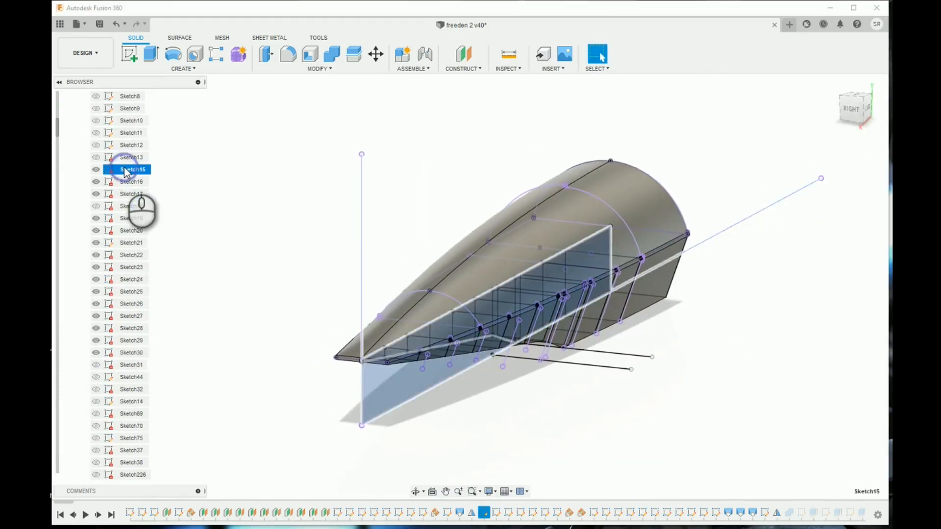
shift+click(125, 353)
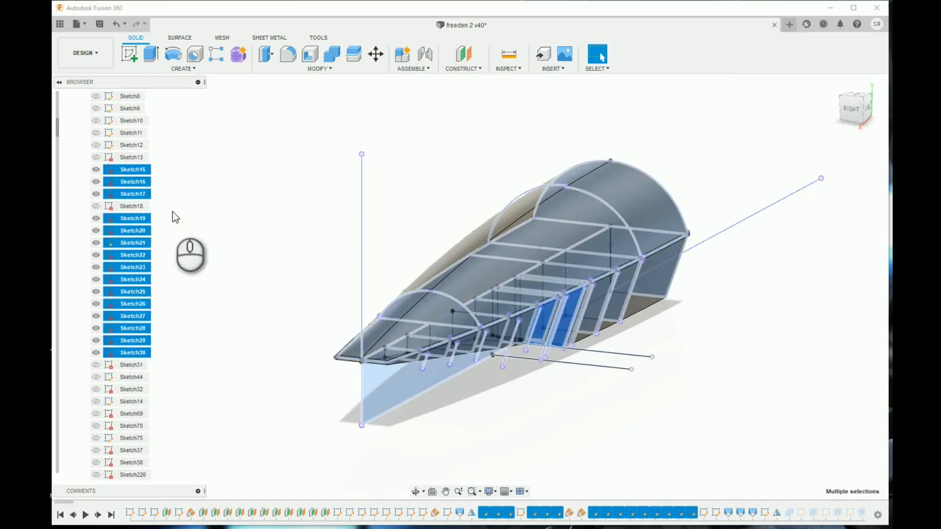
key(v)
mouse_move(828, 106)
mouse_down()
mouse_move(835, 99)
mouse_move(683, 69)
mouse_move(469, 115)
mouse_up()
mouse_move(486, 156)
mouse_down()
mouse_move(202, 144)
mouse_move(351, 120)
mouse_move(479, 137)
mouse_move(468, 146)
mouse_up()
drag(453, 104, 300, 115)
middle_drag(665, 178, 675, 198)
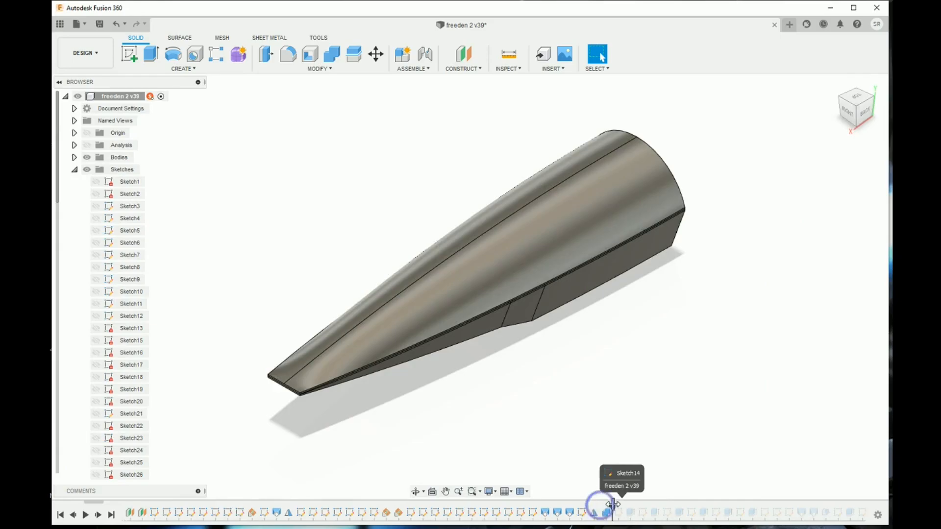
Advance the timeline past Sketch14 and the extrude following it to bring in the hull's side block
drag(634, 502, 632, 504)
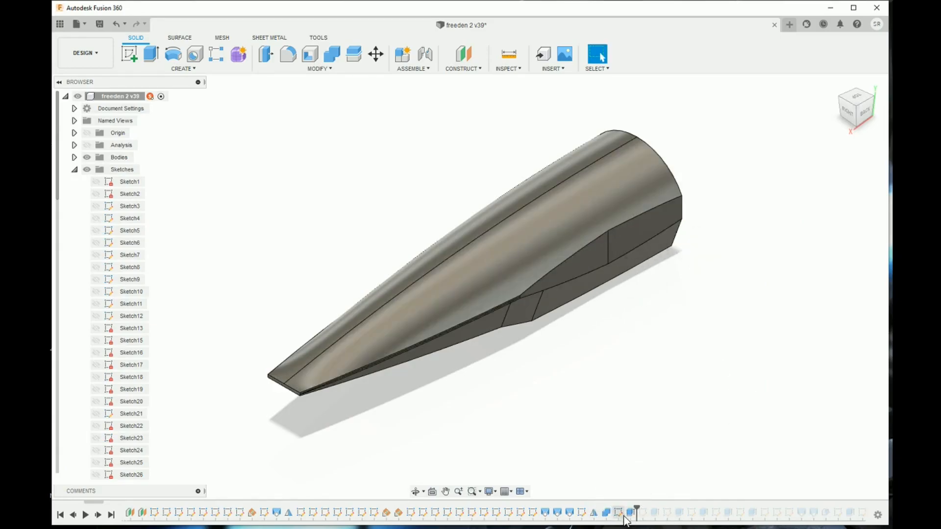
Inspect the sketch and the extrude cut settings used to trim the sides of the hull's wide end
double_click(617, 512)
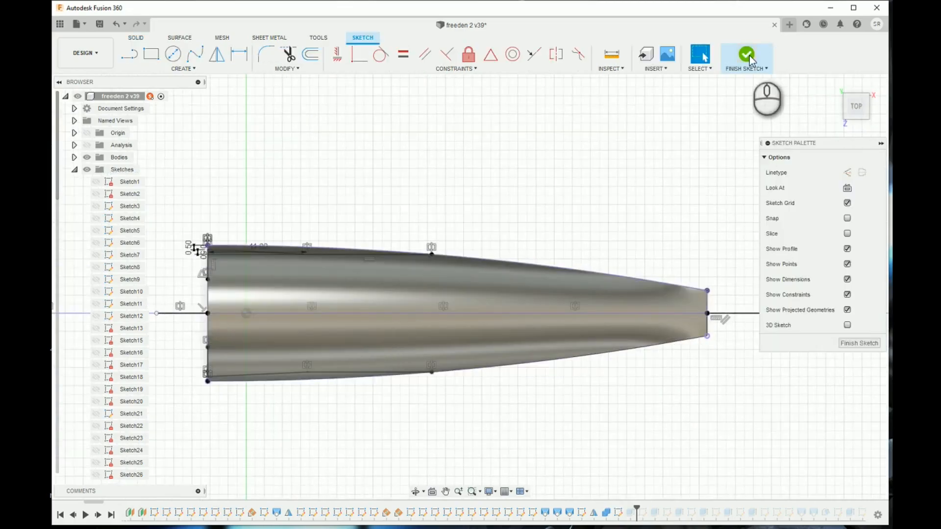
click(750, 55)
double_click(631, 513)
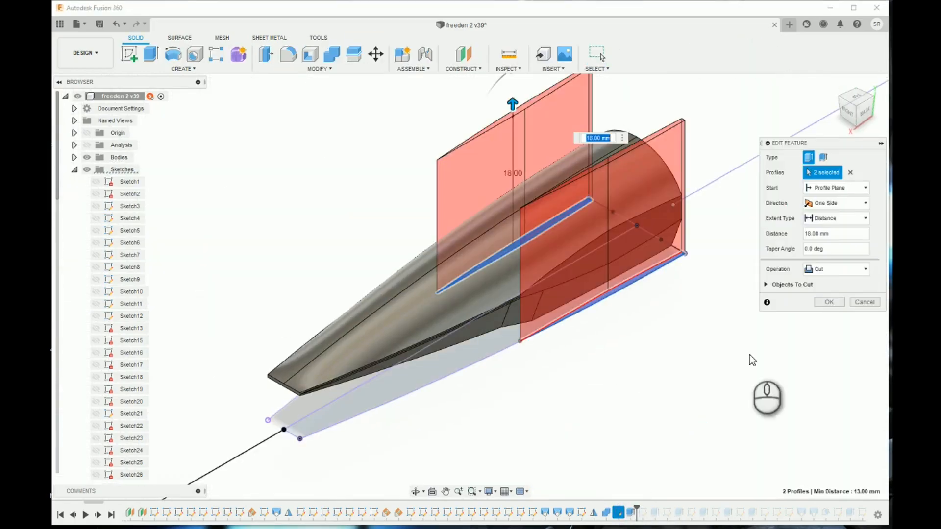
click(831, 302)
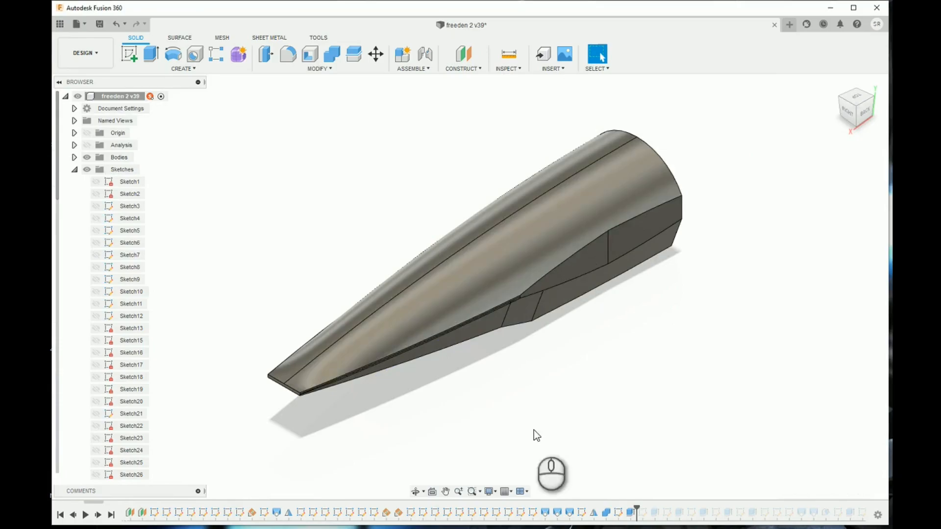
Reopen the side cut's sketch, examine its outline and dimensions at the hull's wide end, and return to an angled view of the hull
double_click(619, 512)
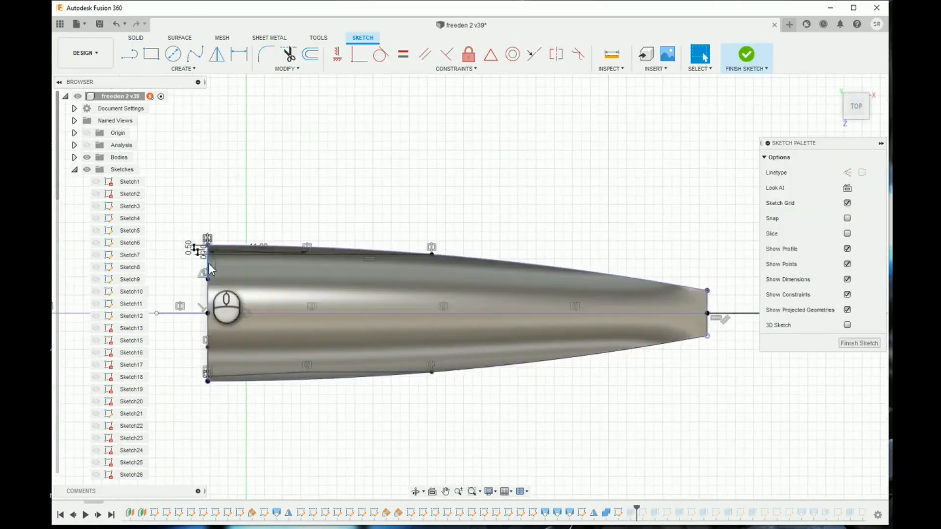
scroll(216, 260, down, 4)
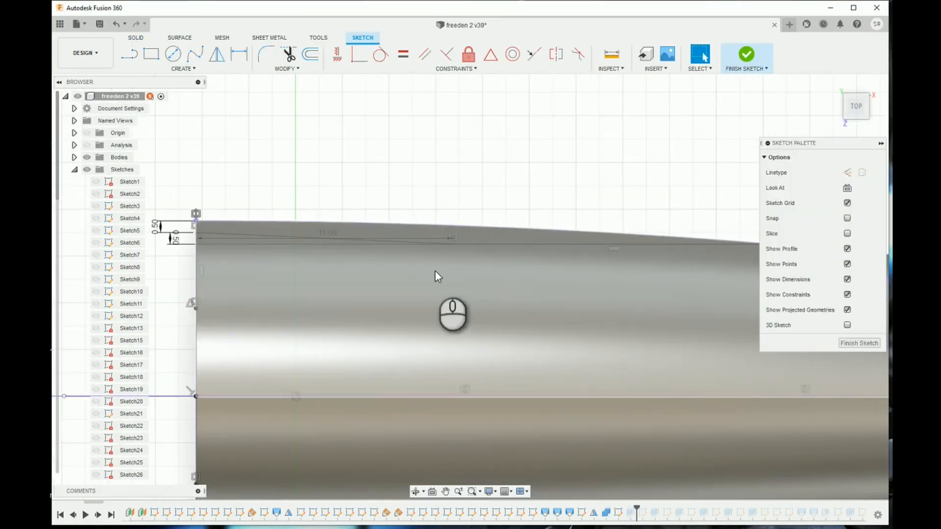
scroll(527, 181, up, 4)
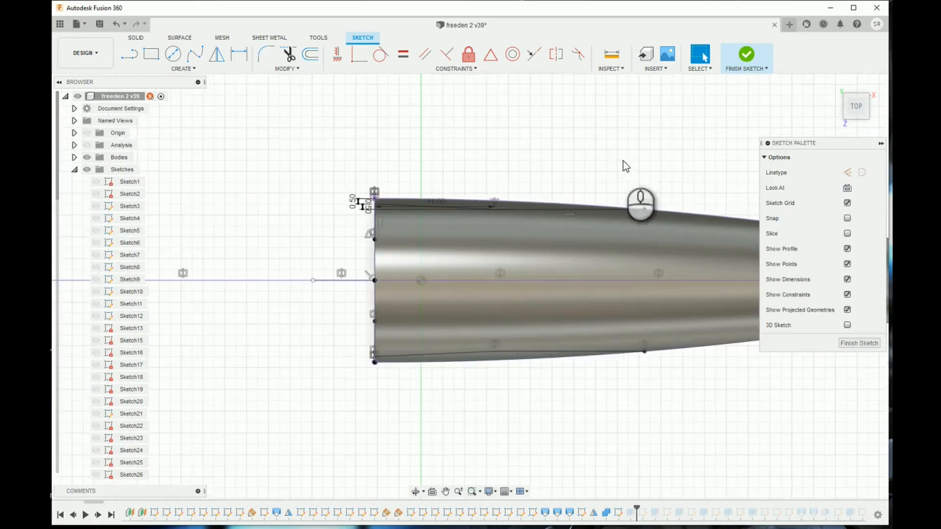
click(762, 61)
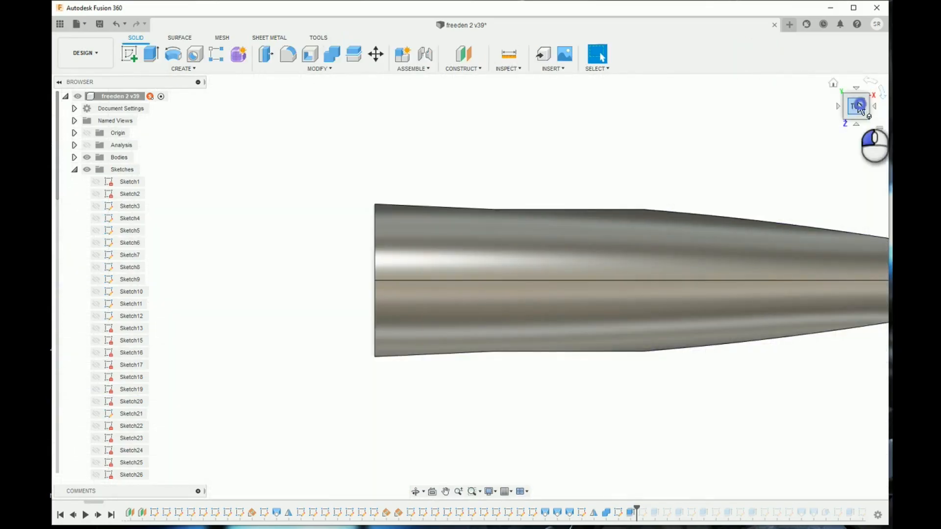
drag(859, 104, 730, 75)
shift+middle_drag(730, 75, 595, 377)
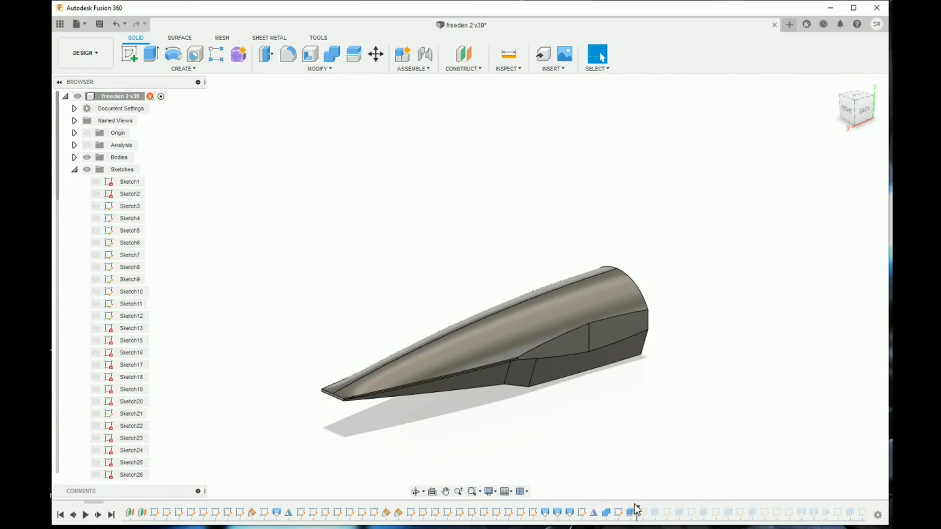
Advance the timeline through the gun turret's sketches and extrudes up to Loft32 and examine the turret on the hull's side
drag(638, 507, 706, 508)
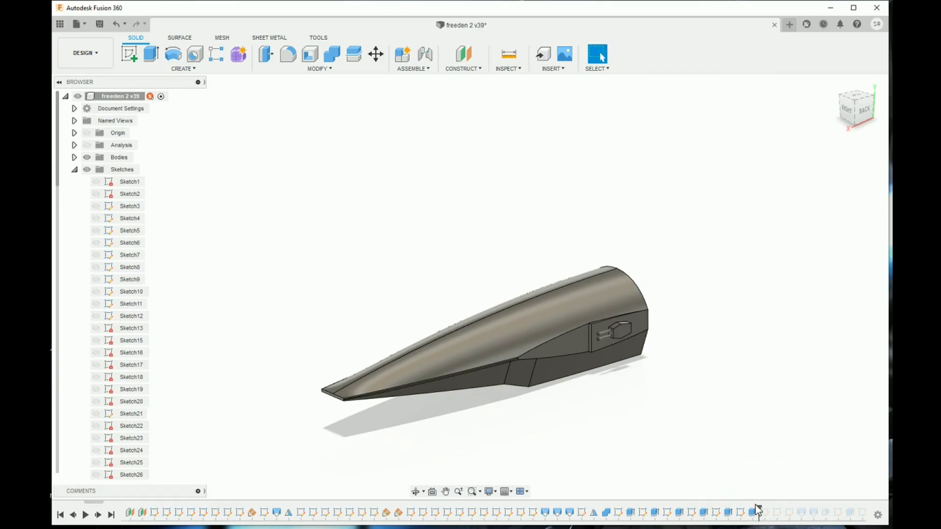
drag(760, 507, 805, 503)
scroll(622, 370, up, 5)
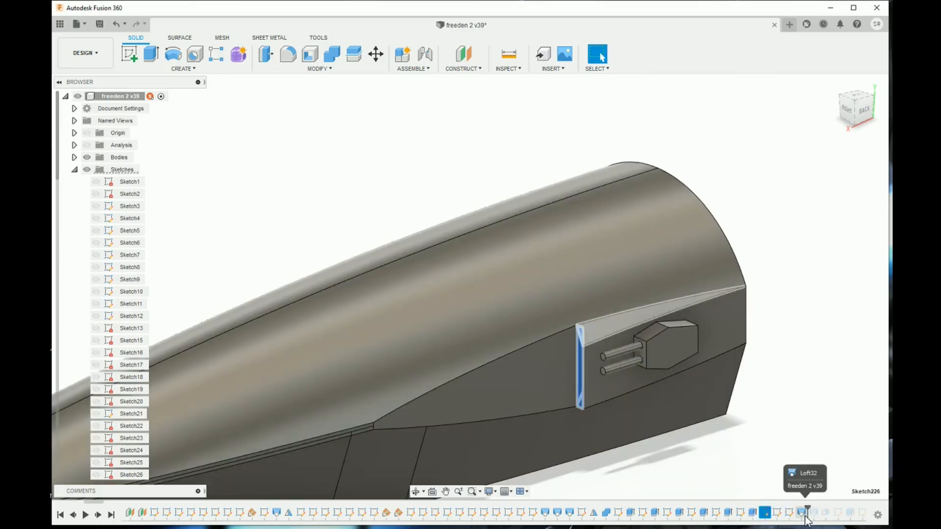
scroll(577, 353, up, 5)
scroll(695, 301, down, 5)
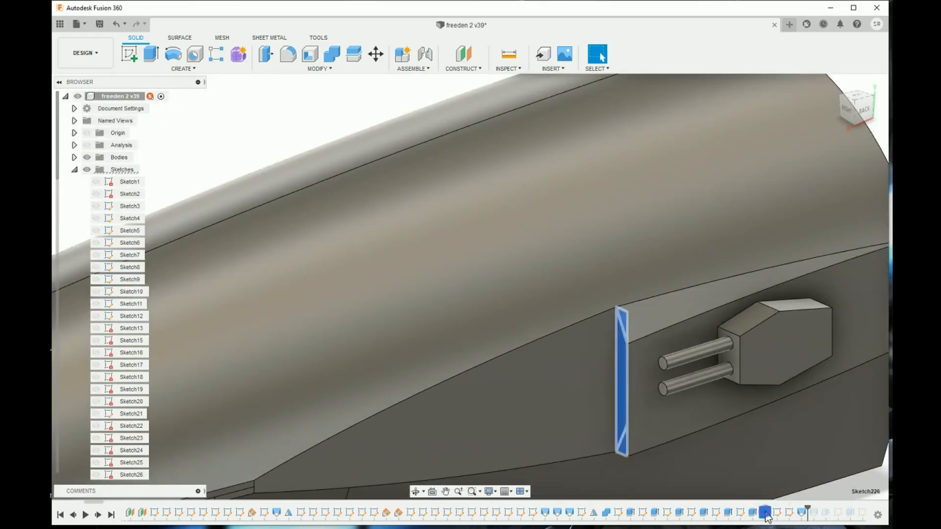
Inspect Sketch226, Sketch227 and the profiles and rail of the Loft32 cut above the gun turret
double_click(765, 513)
click(859, 343)
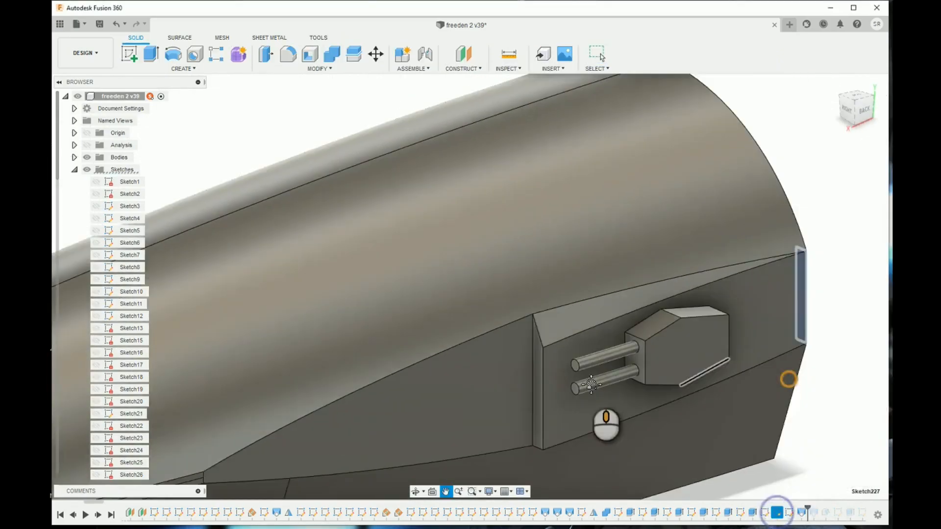
middle_drag(705, 382, 591, 385)
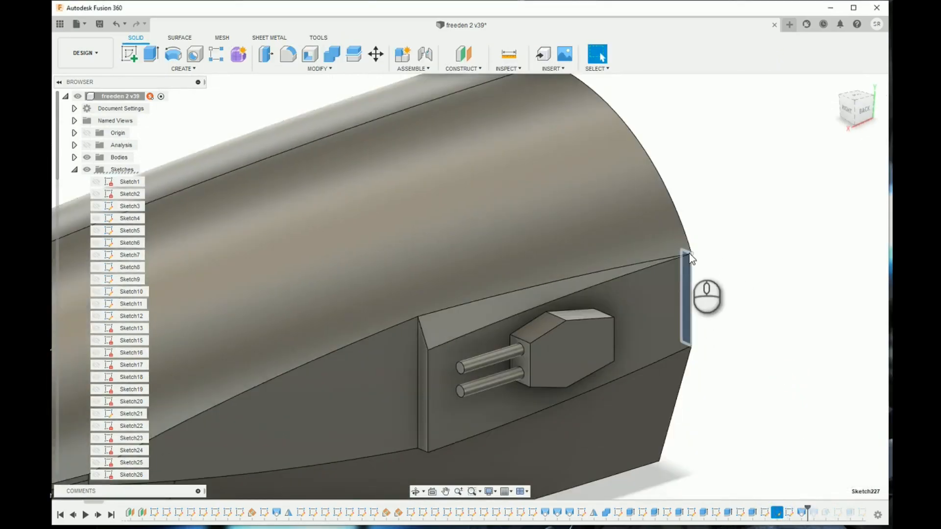
double_click(802, 512)
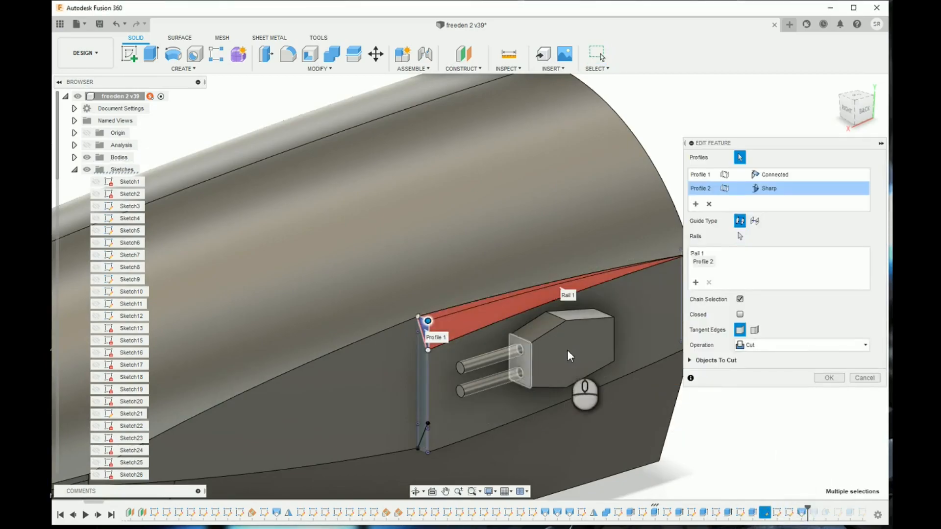
middle_drag(596, 304, 514, 328)
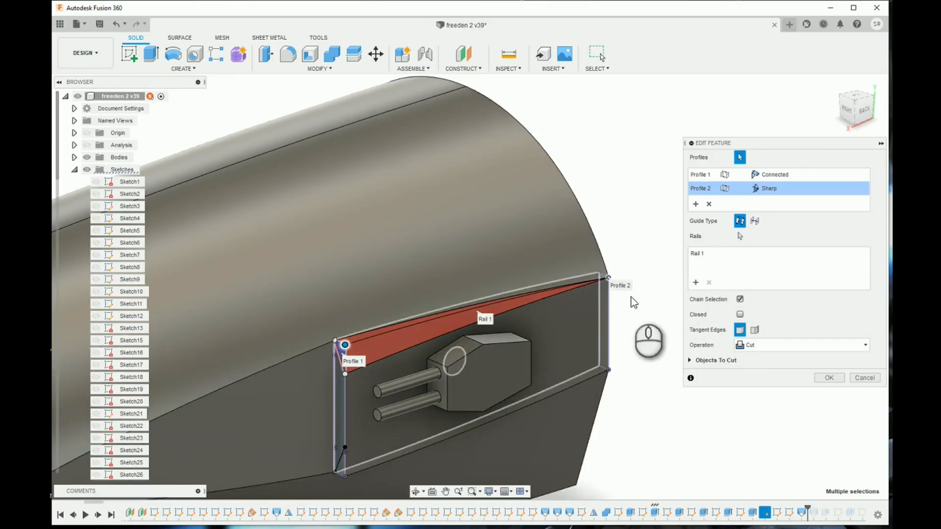
click(867, 379)
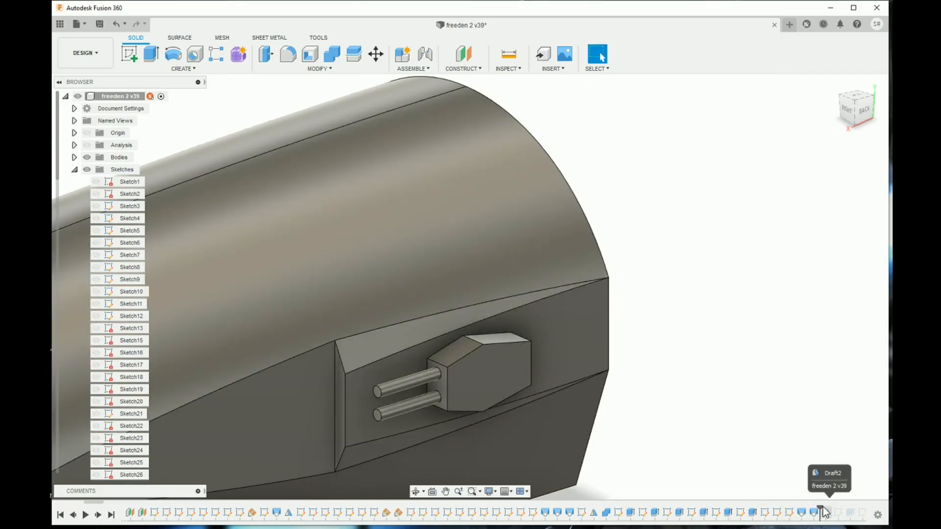
Advance the timeline through Draft2 and the following features to bring in the forward side hole and the collars at the gun barrels' base
drag(833, 510, 828, 518)
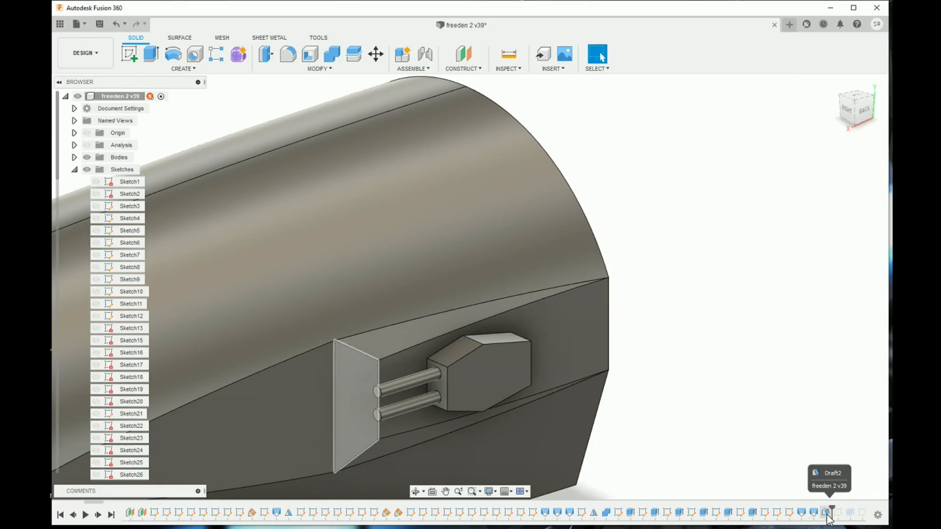
middle_drag(415, 361, 616, 310)
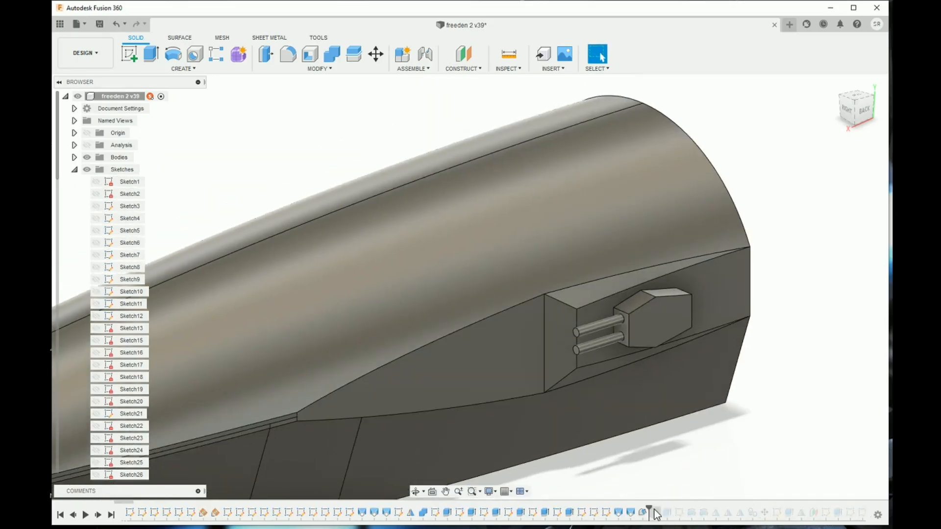
drag(648, 508, 711, 505)
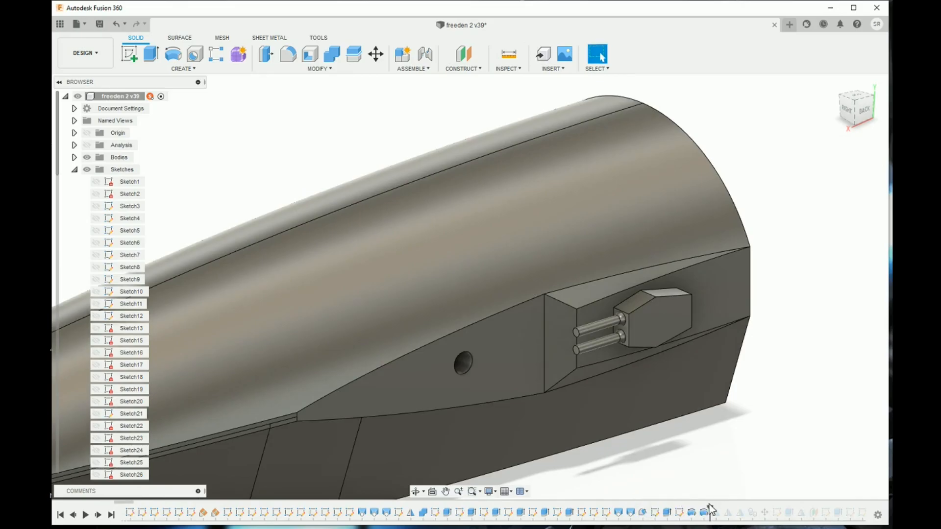
Inspect the sketch of the collar circles around the two gun barrels and examine the collars on the turret
double_click(678, 513)
scroll(672, 278, up, 5)
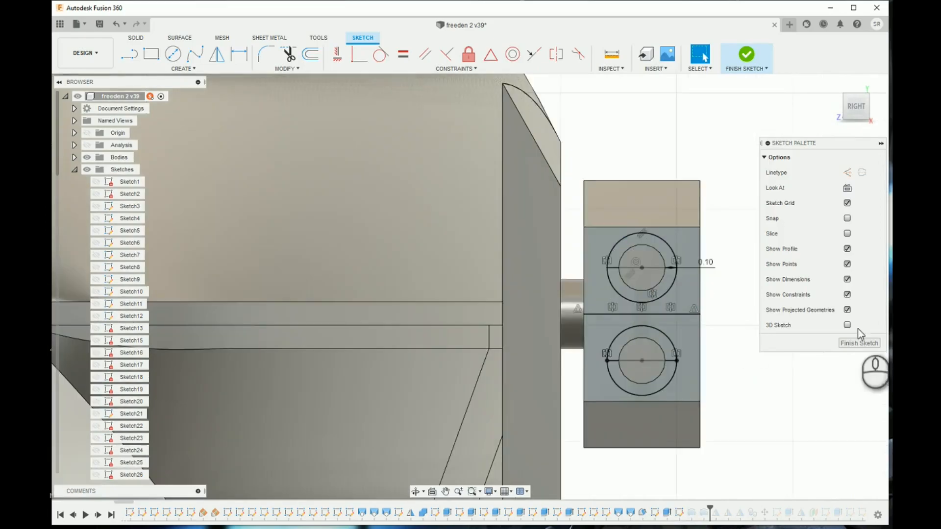
click(860, 343)
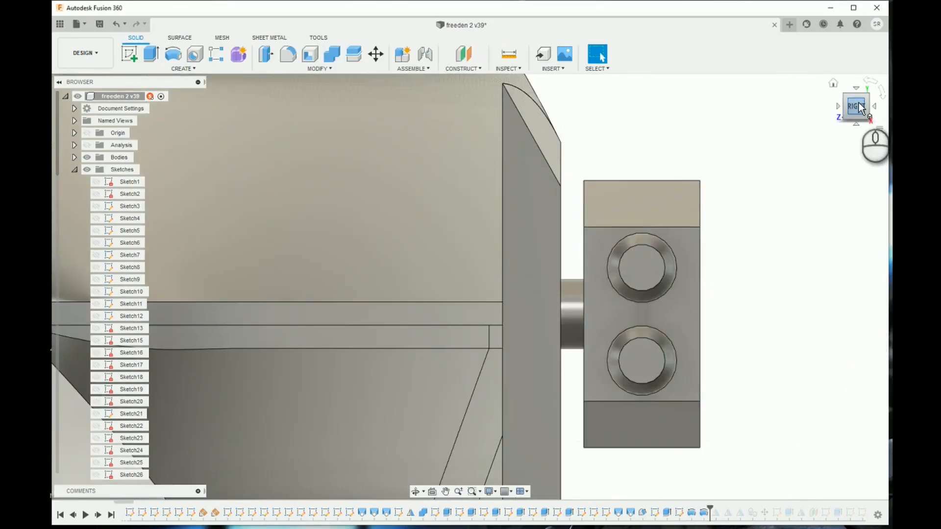
shift+middle_drag(854, 103, 819, 129)
scroll(699, 248, down, 10)
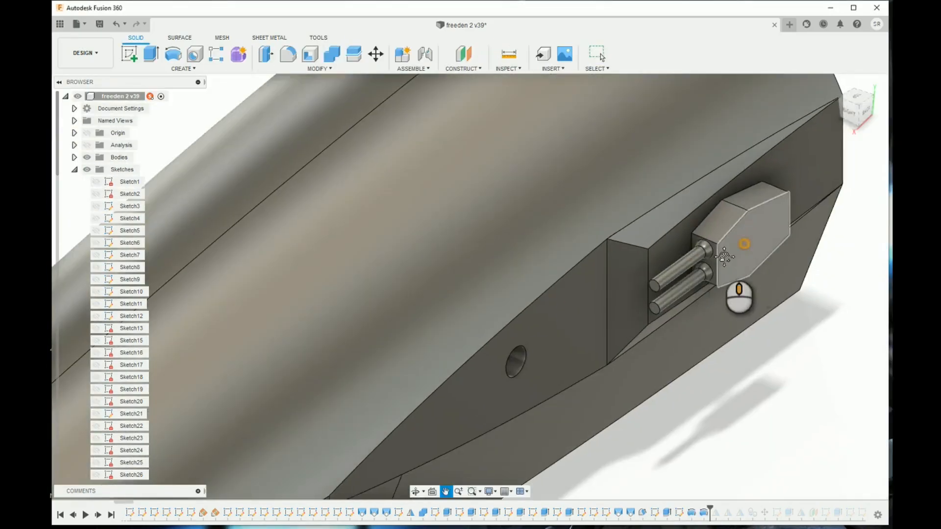
middle_drag(724, 256, 592, 295)
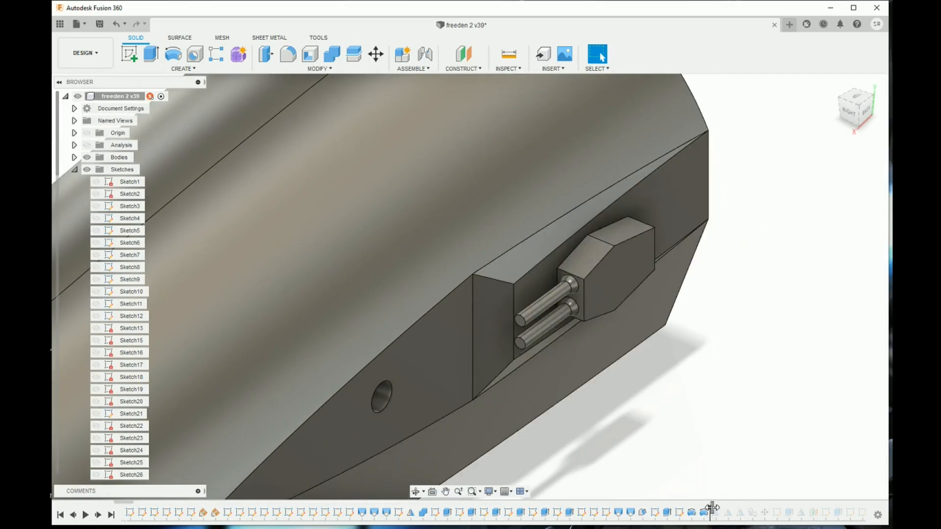
Advance the timeline through the mirrors, copy and move that add the second gun turret, and examine both turrets along the side
drag(712, 507, 746, 510)
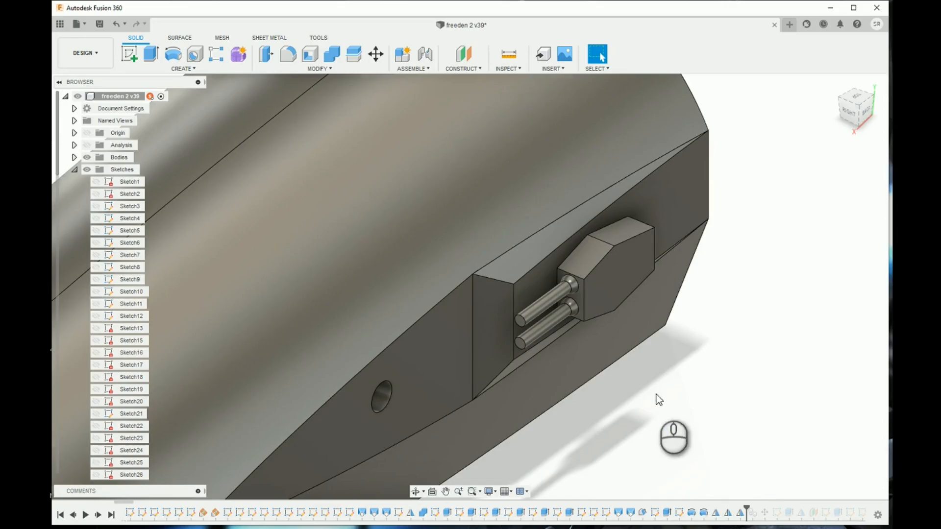
scroll(695, 369, down, 5)
mouse_move(851, 113)
mouse_down()
mouse_move(814, 117)
mouse_move(832, 166)
mouse_up()
drag(747, 510, 770, 510)
middle_drag(654, 443, 715, 334)
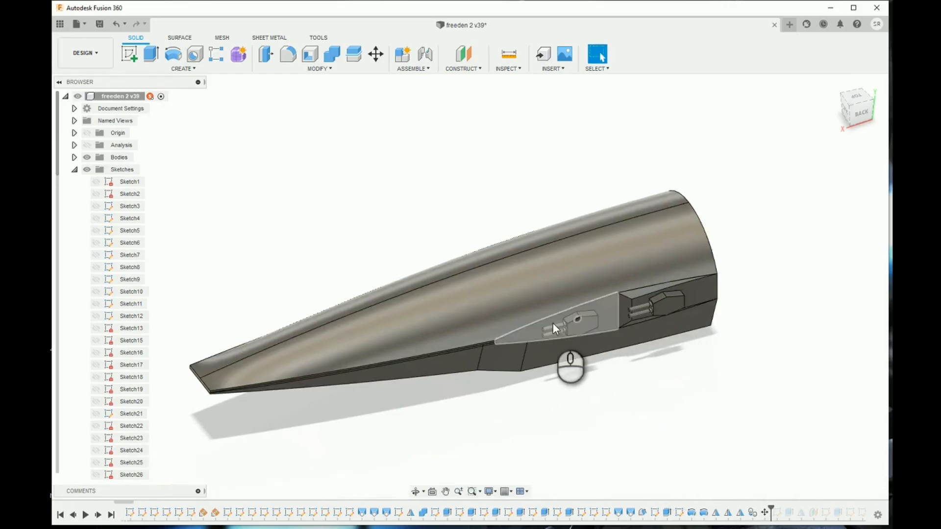
click(861, 105)
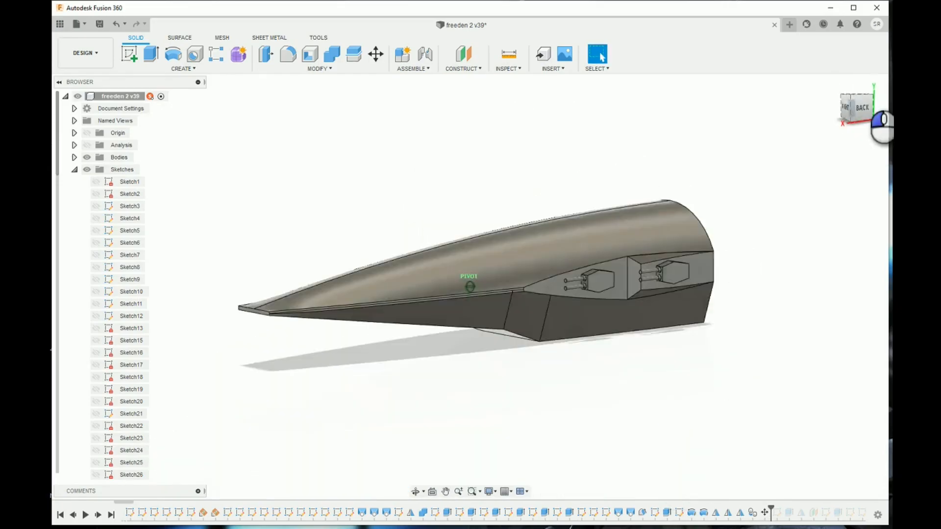
Advance the timeline through the next sketch, extrude and mirror, and examine the turrets on both sides of the hull
mouse_move(770, 510)
mouse_down()
mouse_move(696, 513)
mouse_move(734, 510)
mouse_up()
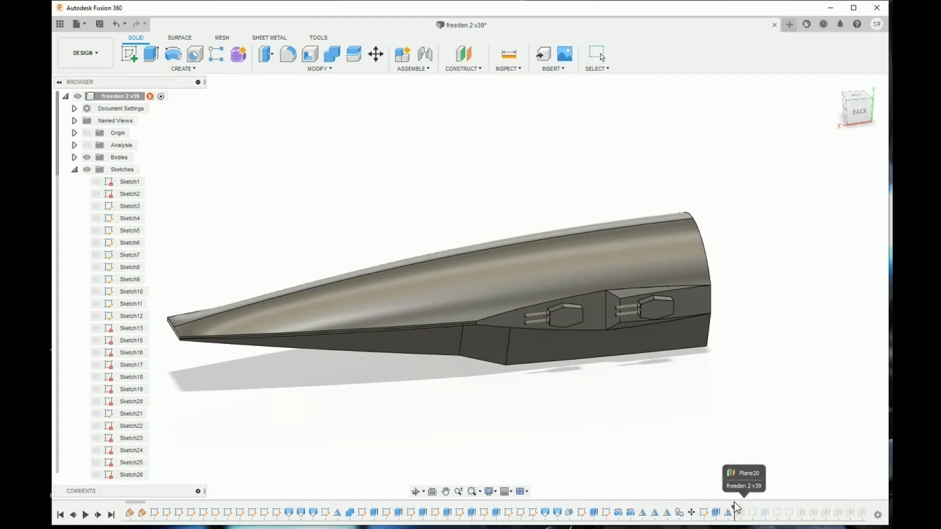
click(834, 83)
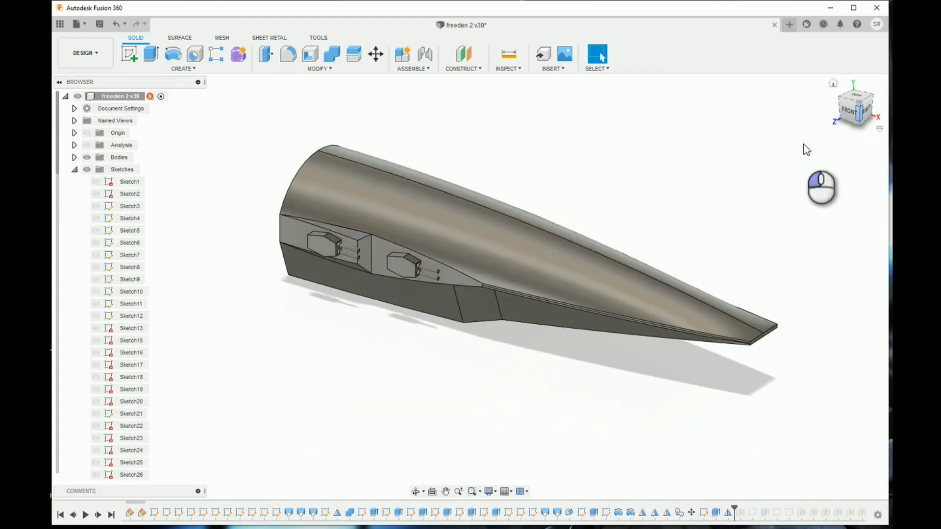
middle_drag(288, 275, 430, 429)
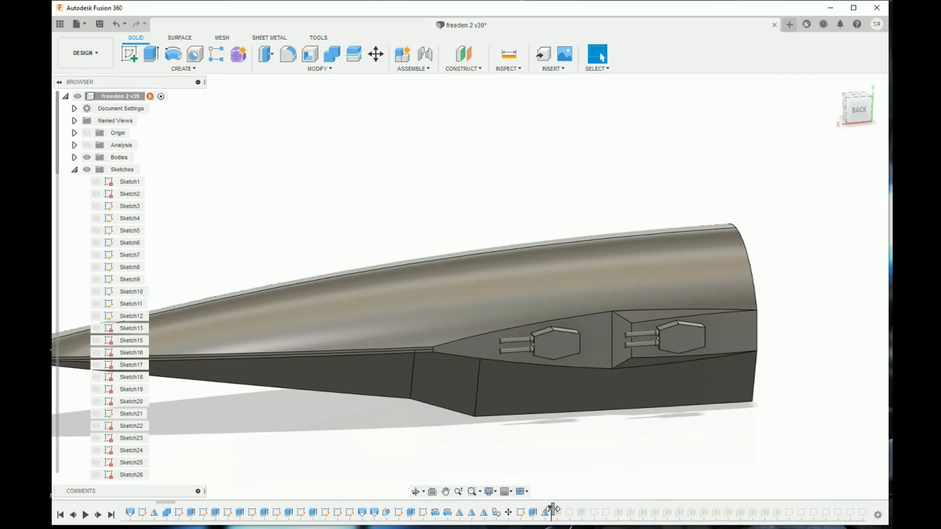
Advance the timeline through Plane20, the next sketch and Extrude12 to bring in the raised block on top of the hull
drag(552, 510, 585, 513)
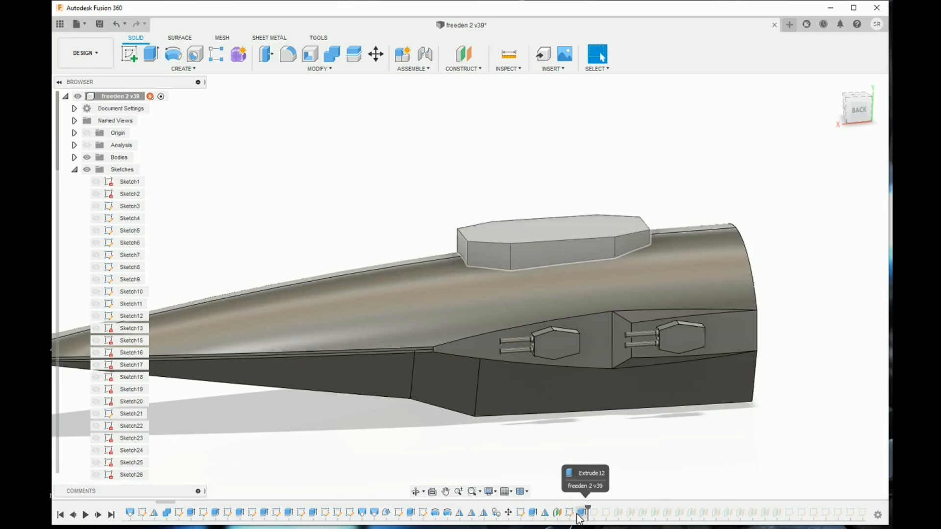
mouse_move(849, 122)
mouse_down()
mouse_move(877, 126)
mouse_move(855, 147)
mouse_up()
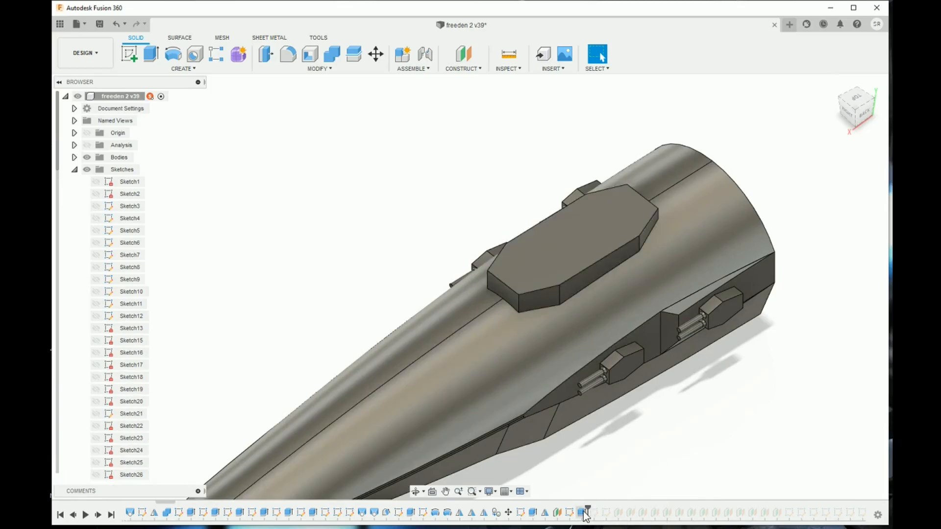
Advance the timeline past the series of offset planes across the raised block and inspect the settings of Plane22
mouse_move(653, 511)
mouse_down()
mouse_move(805, 512)
mouse_move(786, 512)
mouse_up()
drag(861, 131, 762, 377)
double_click(645, 514)
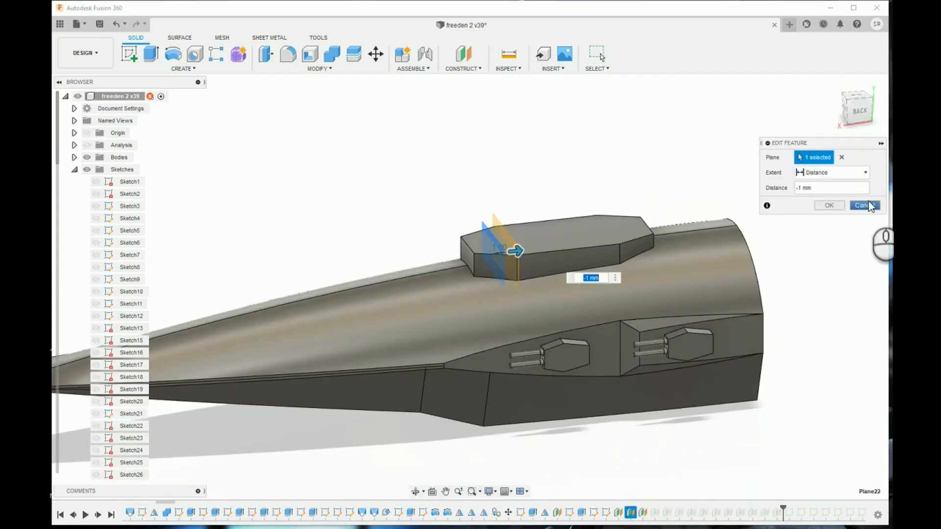
click(871, 206)
Advance the timeline to the loft cuts that round off the raised block and inspect the profiles of each loft
mouse_move(783, 513)
mouse_down()
mouse_move(643, 508)
mouse_move(828, 500)
mouse_up()
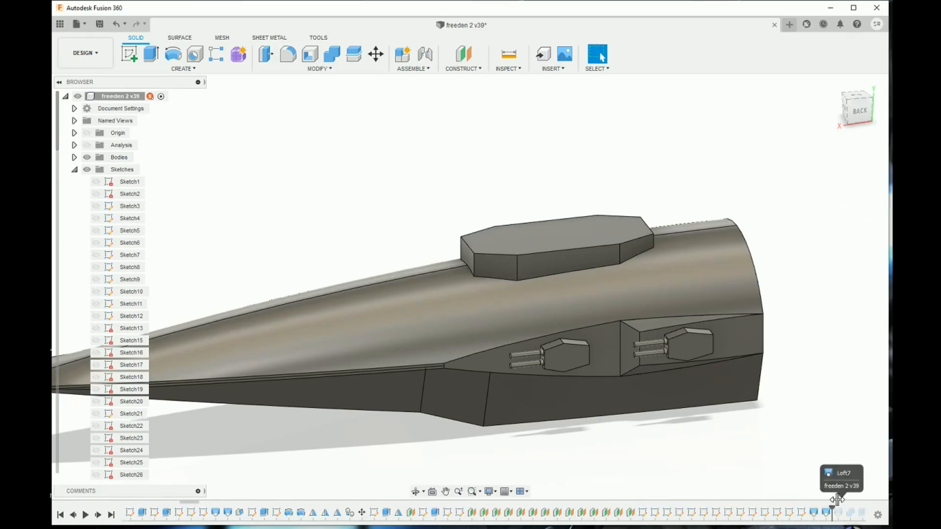
click(814, 513)
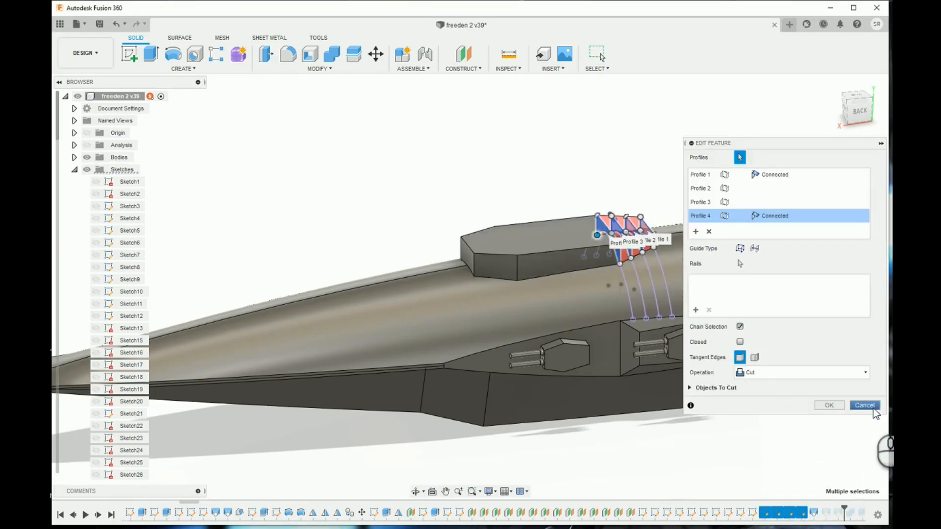
click(871, 407)
double_click(827, 513)
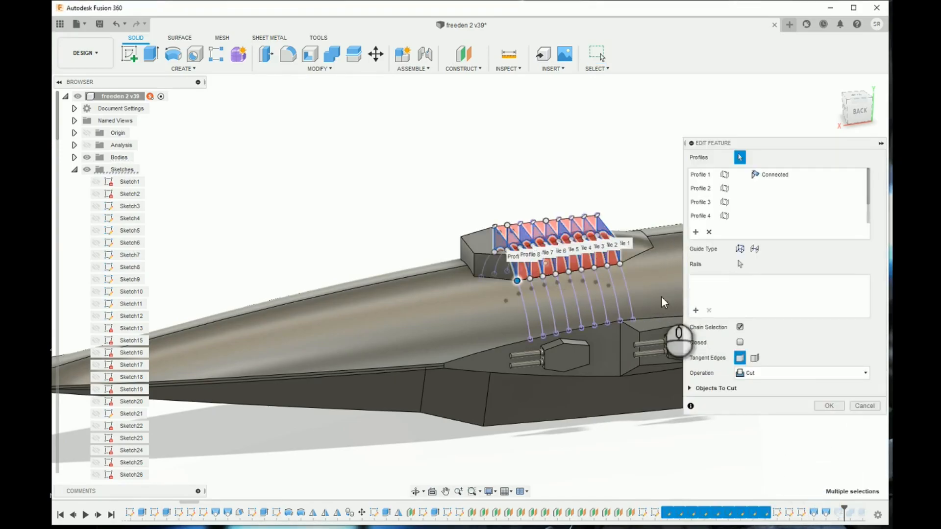
click(867, 407)
double_click(826, 513)
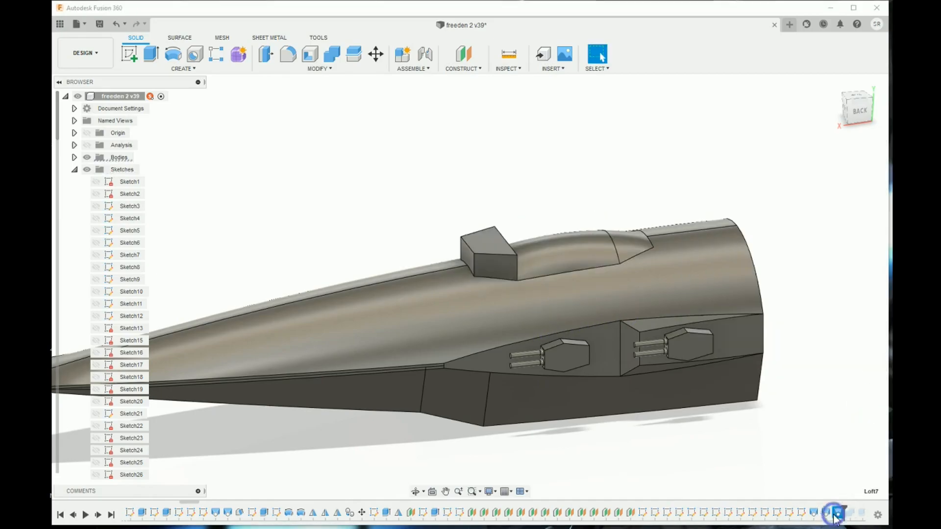
click(875, 406)
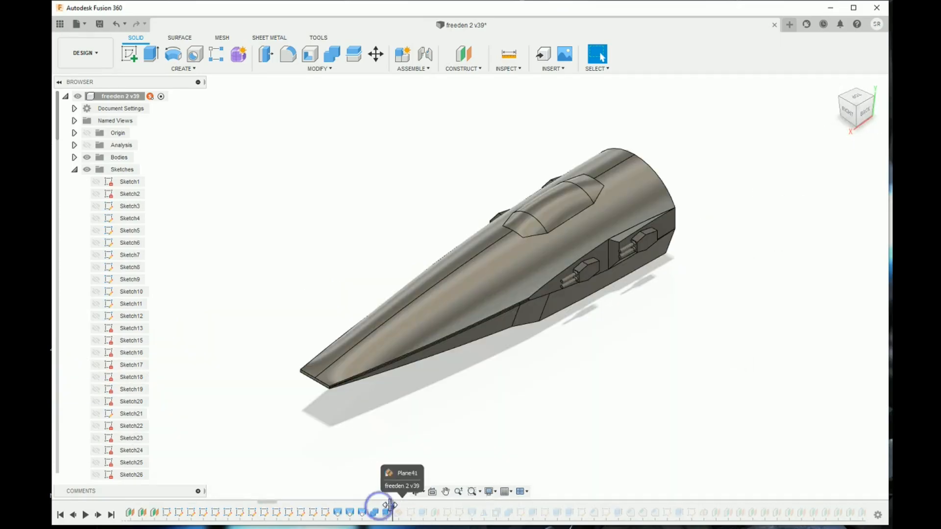
Advance the timeline through the rear hull extension up to the box-shaped block on top of it, examining the hull from several sides
drag(382, 510, 392, 510)
click(872, 104)
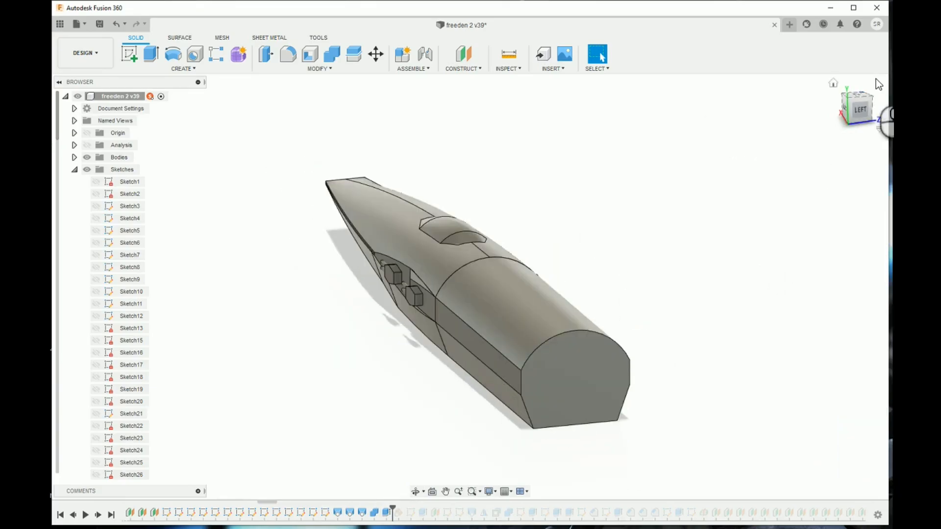
click(863, 99)
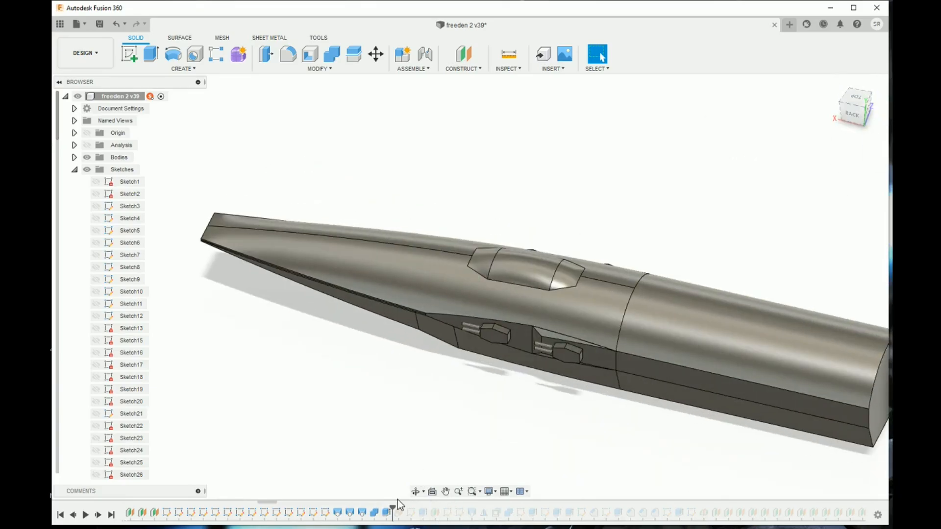
drag(392, 511, 429, 513)
middle_drag(601, 444, 425, 416)
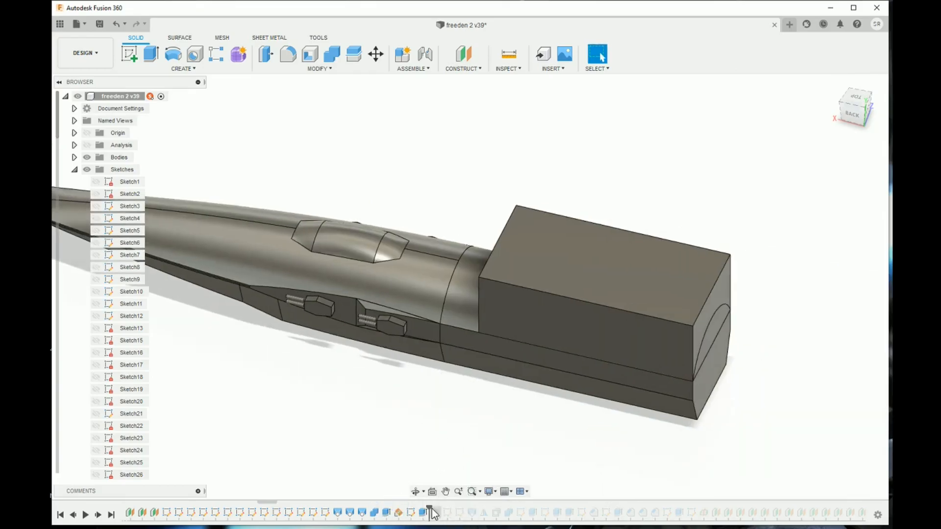
Advance the timeline to just before Mirror9 and inspect the lower triangular loft sketch in front of the rear block
drag(429, 509, 481, 509)
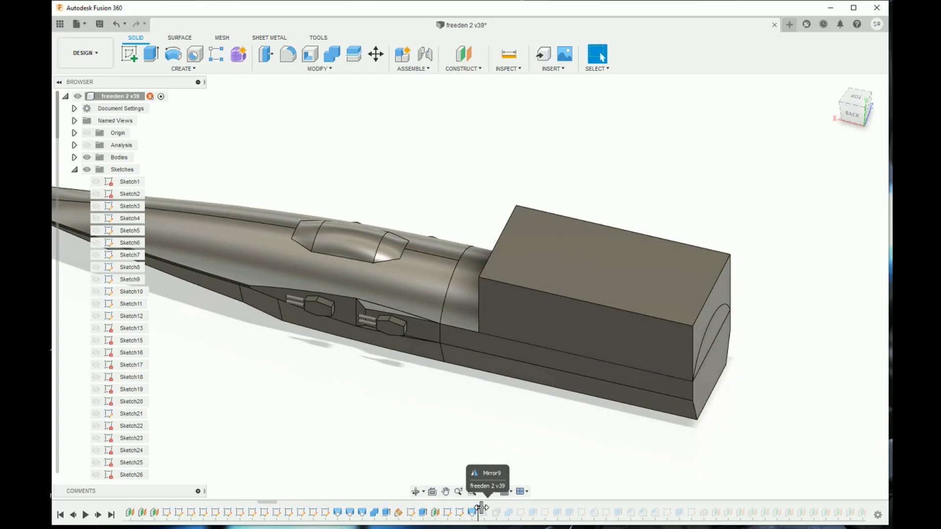
double_click(447, 512)
scroll(473, 160, up, 5)
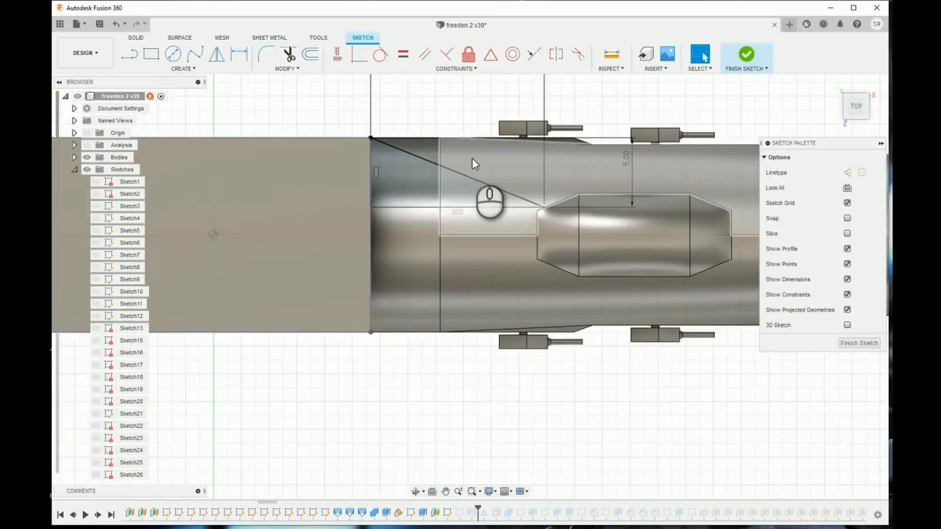
middle_drag(476, 137, 515, 270)
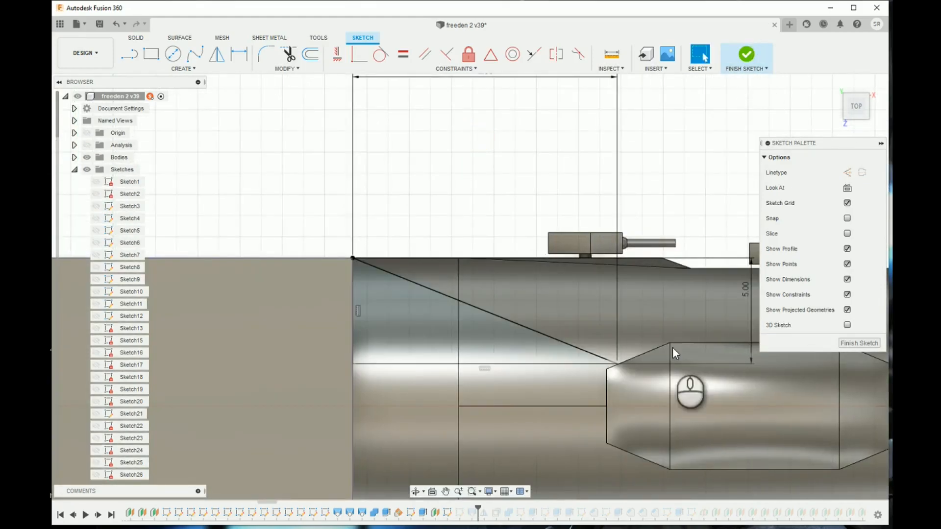
scroll(625, 368, up, 10)
scroll(559, 310, down, 10)
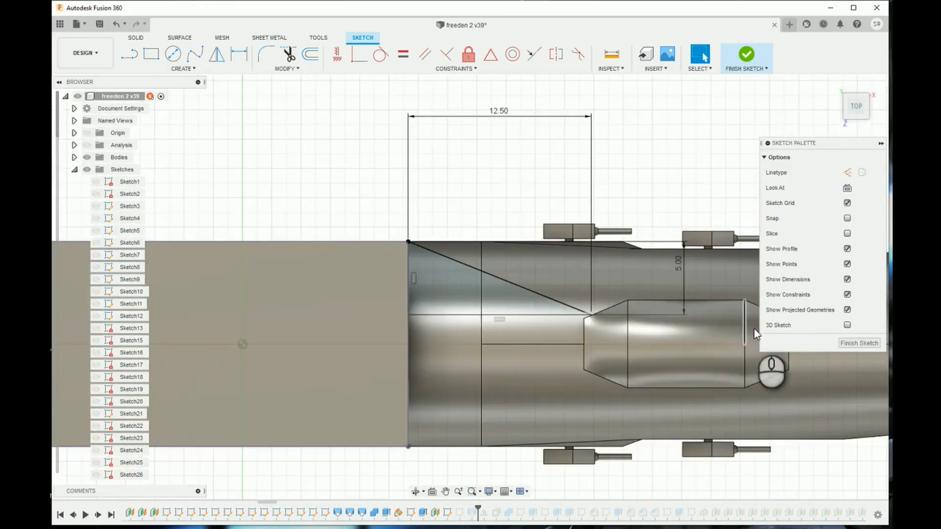
click(118, 25)
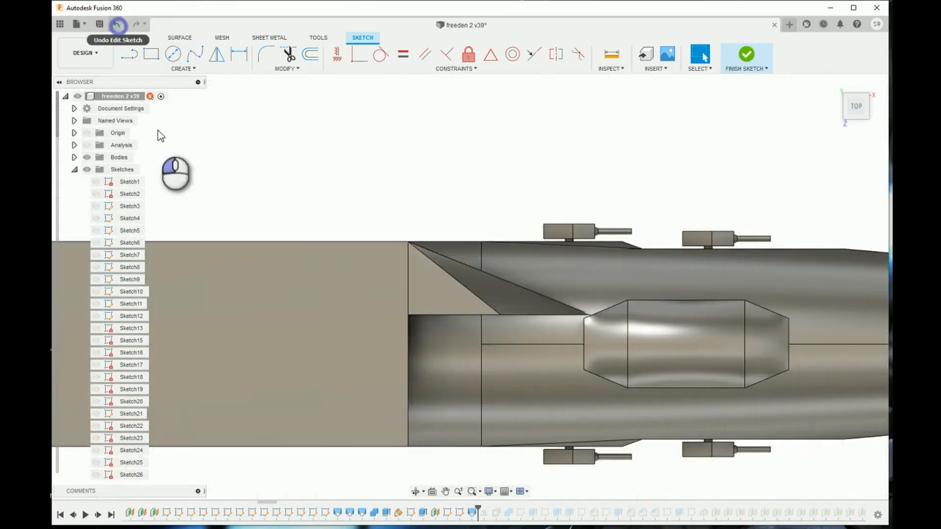
Inspect the smaller triangular sketch of the loft and examine the lofted wedge at the front of the rear block
double_click(461, 512)
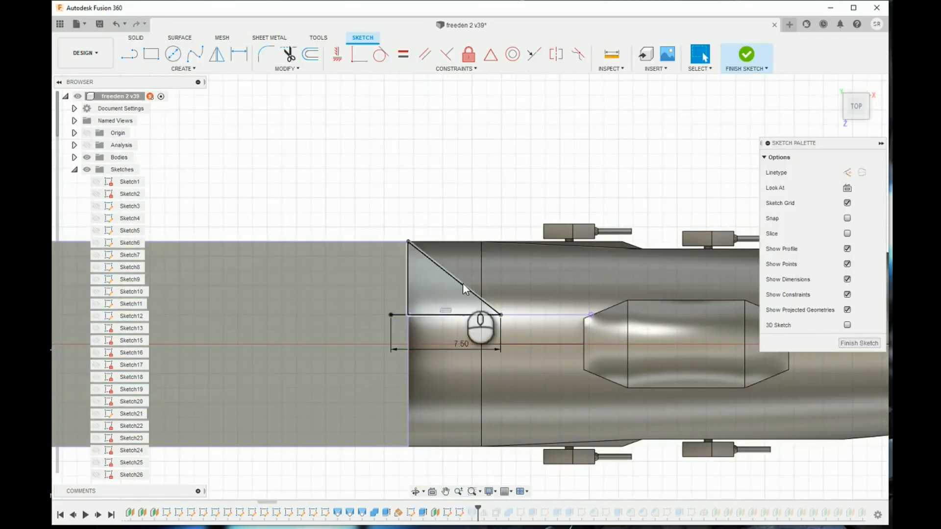
click(865, 343)
mouse_move(857, 110)
mouse_down()
mouse_move(769, 82)
mouse_move(755, 89)
mouse_up()
scroll(687, 155, down, 1)
middle_drag(616, 170, 665, 272)
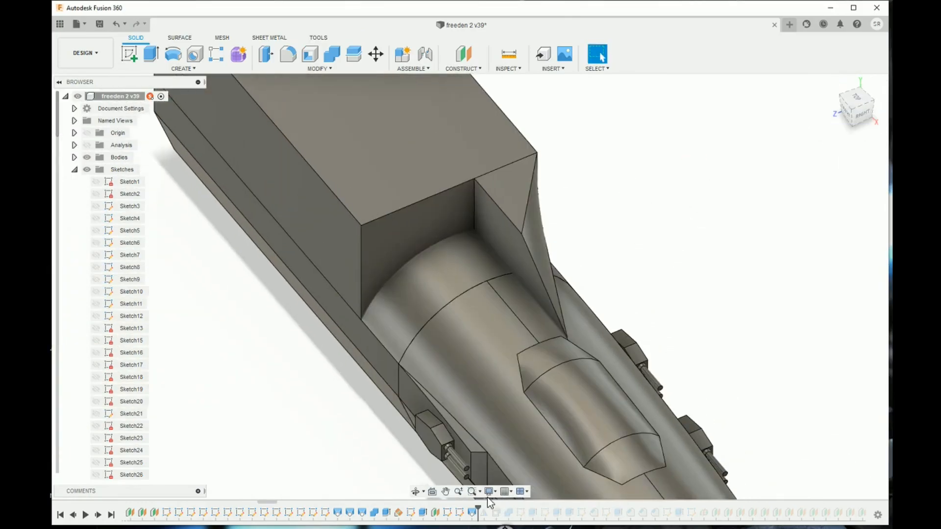
Advance the timeline through Mirror9, the combine and the next sketch and extrude that fill the gap between the wedges, and examine the sloped front
drag(479, 509, 501, 510)
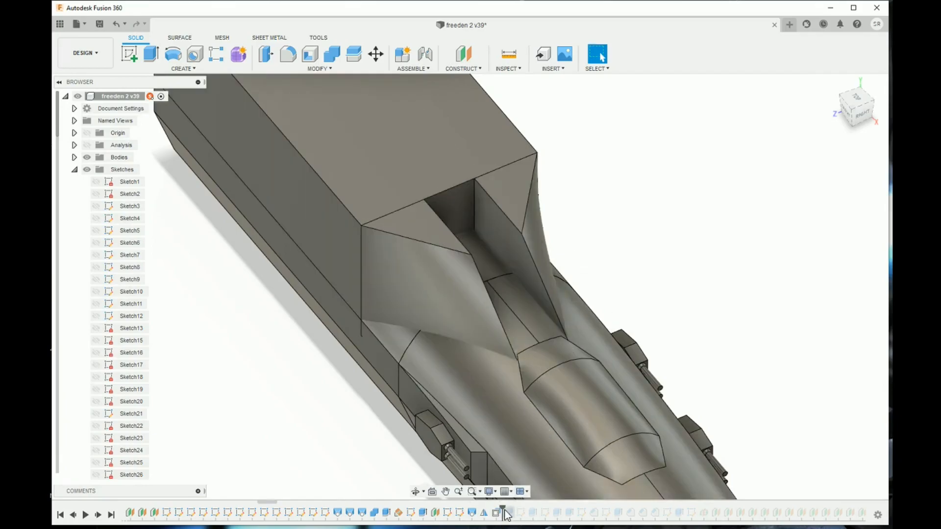
drag(504, 511, 517, 510)
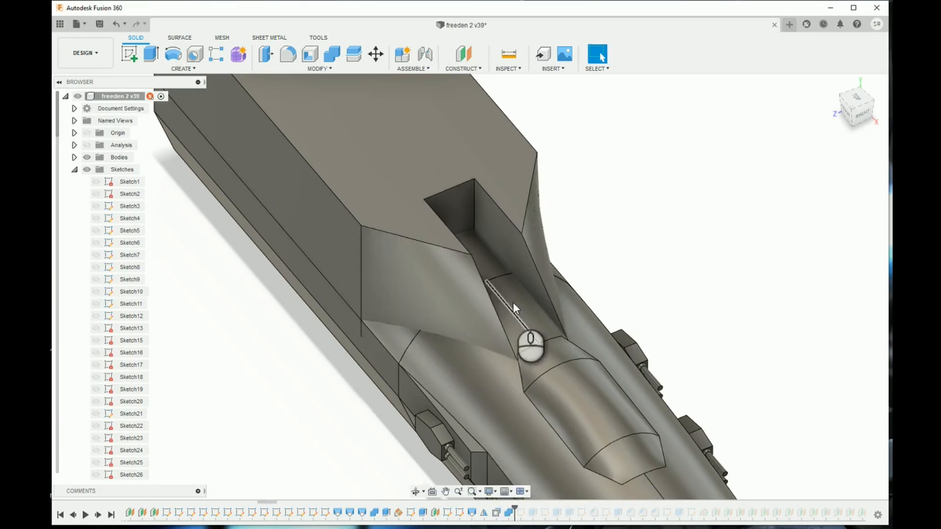
drag(517, 509, 528, 506)
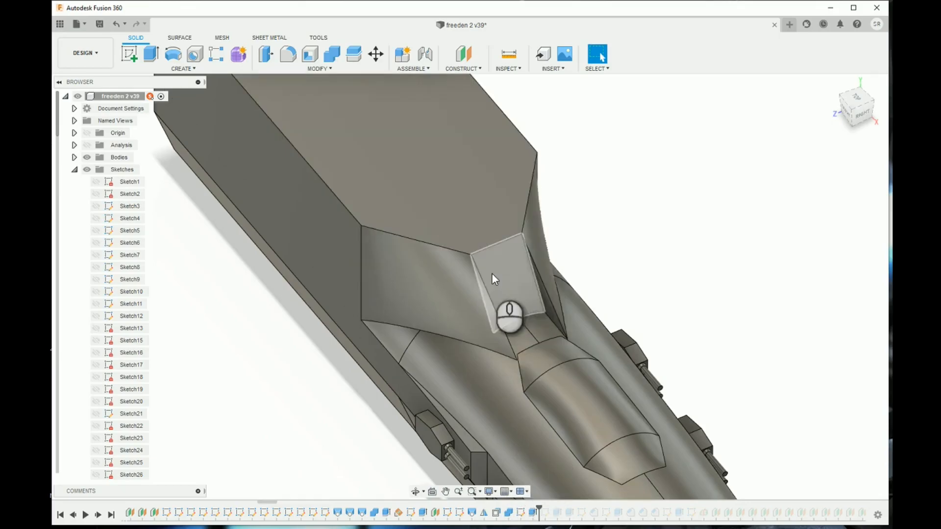
drag(856, 109, 712, 114)
middle_drag(308, 195, 395, 266)
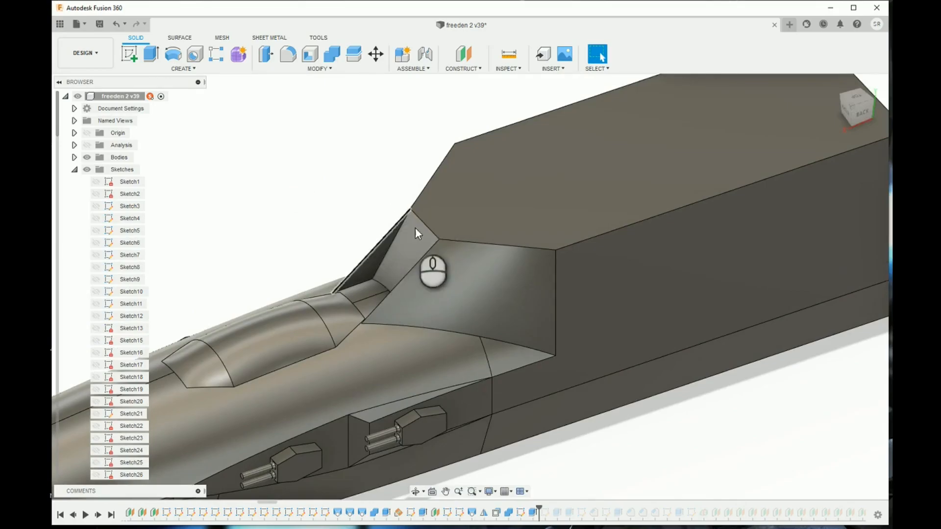
Advance the timeline through the raised bridge platform and the chamfers on the rear block, and examine the shaped rear hull
drag(539, 508, 564, 509)
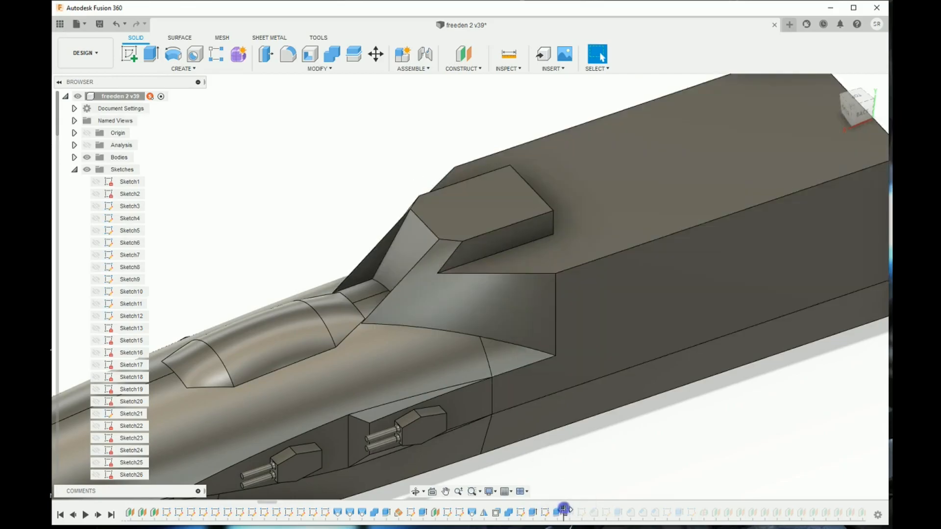
drag(564, 510, 574, 511)
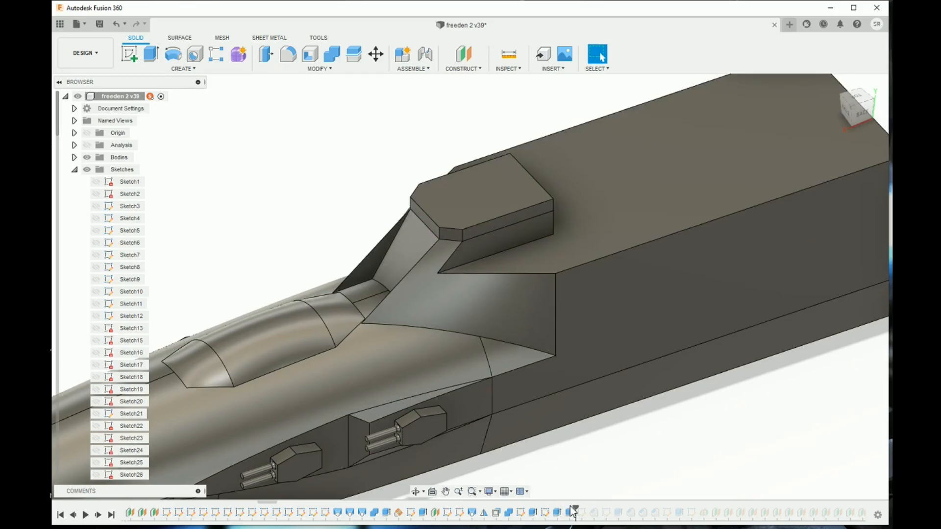
drag(579, 508, 660, 505)
mouse_move(709, 399)
middle_down()
mouse_move(547, 479)
mouse_move(489, 488)
middle_up()
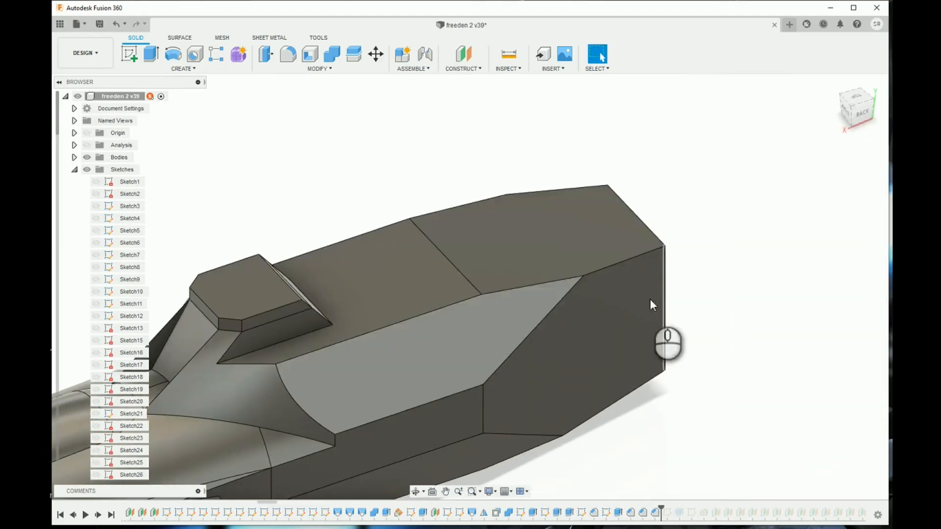
mouse_move(863, 116)
mouse_down()
mouse_move(656, 89)
mouse_move(578, 58)
mouse_move(682, 60)
mouse_up()
drag(699, 102, 827, 144)
drag(810, 100, 797, 105)
scroll(756, 248, up, 3)
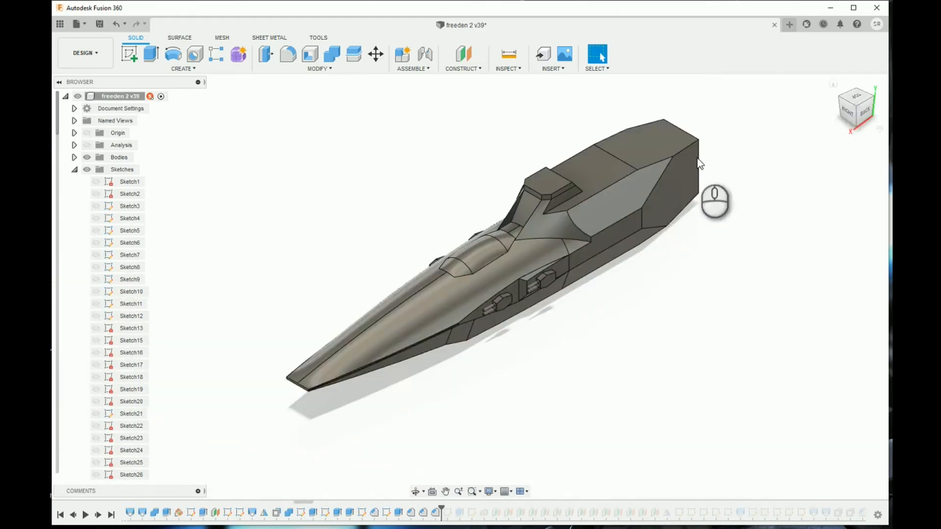
Examine the bridge platform and inspect the sketch of the half-width plate on top of it
scroll(571, 170, down, 7)
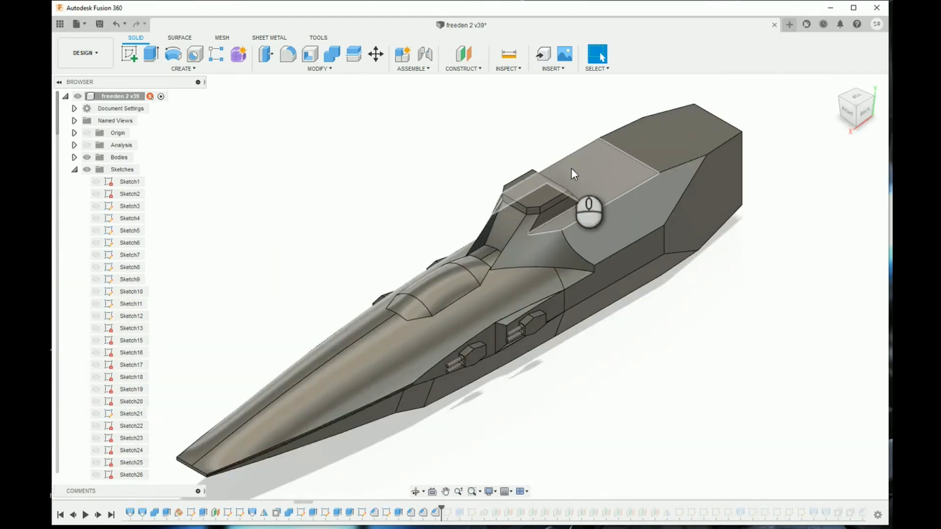
middle_drag(516, 132, 507, 190)
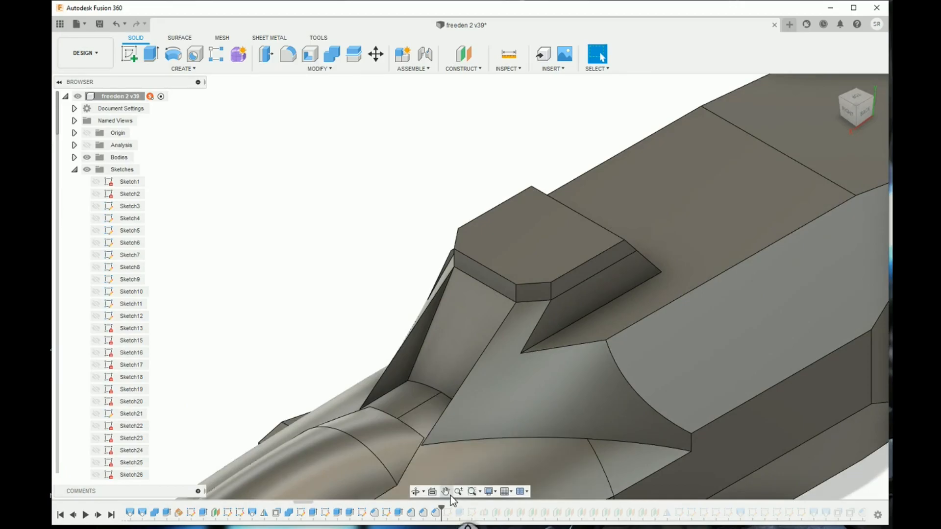
double_click(447, 512)
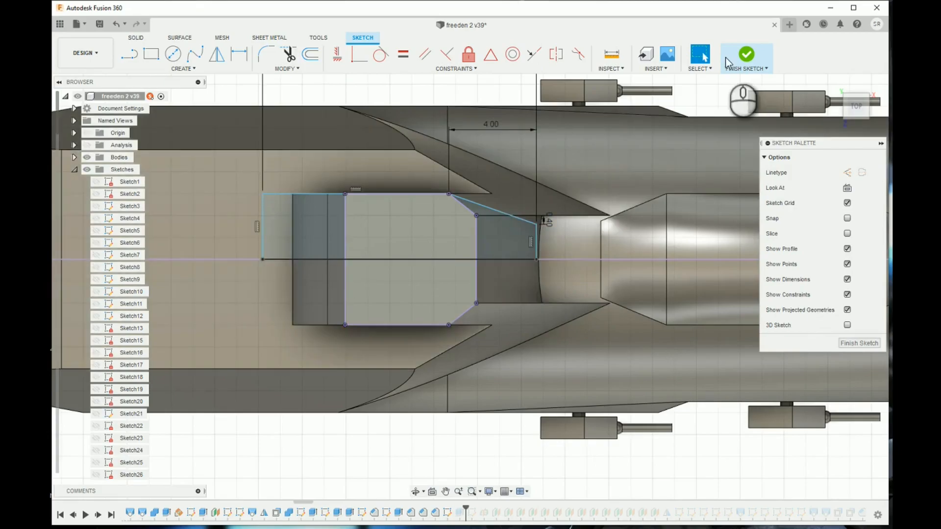
click(746, 55)
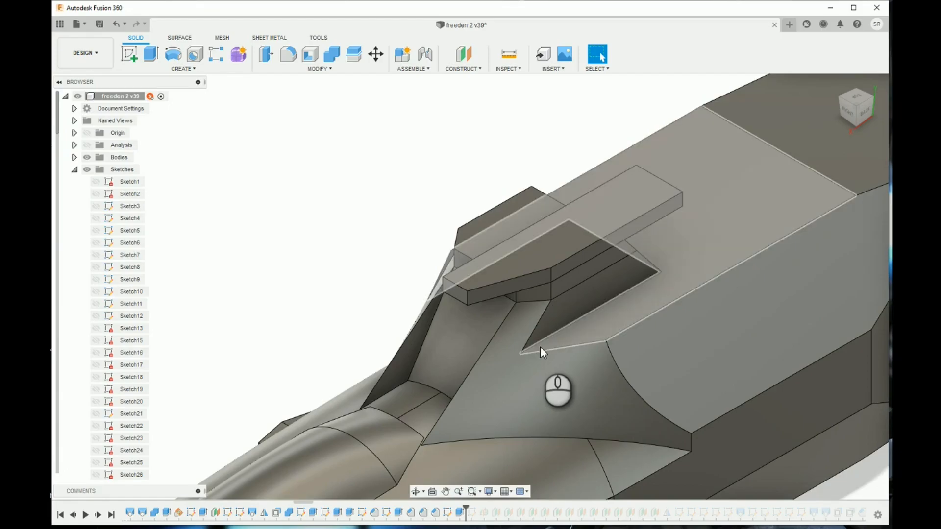
Examine the extruded half-width plate on the bridge and its proportions against the whole ship
scroll(541, 346, down, 2)
scroll(319, 254, down, 6)
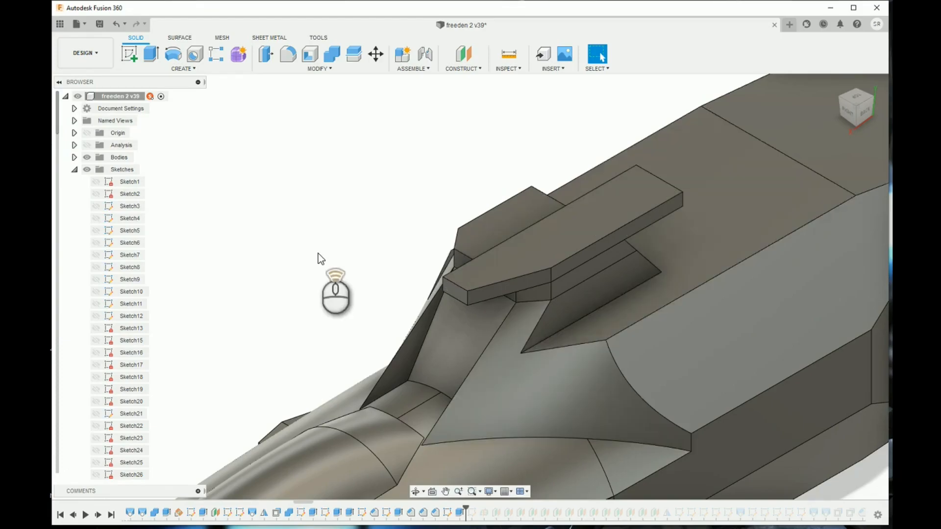
scroll(332, 254, down, 5)
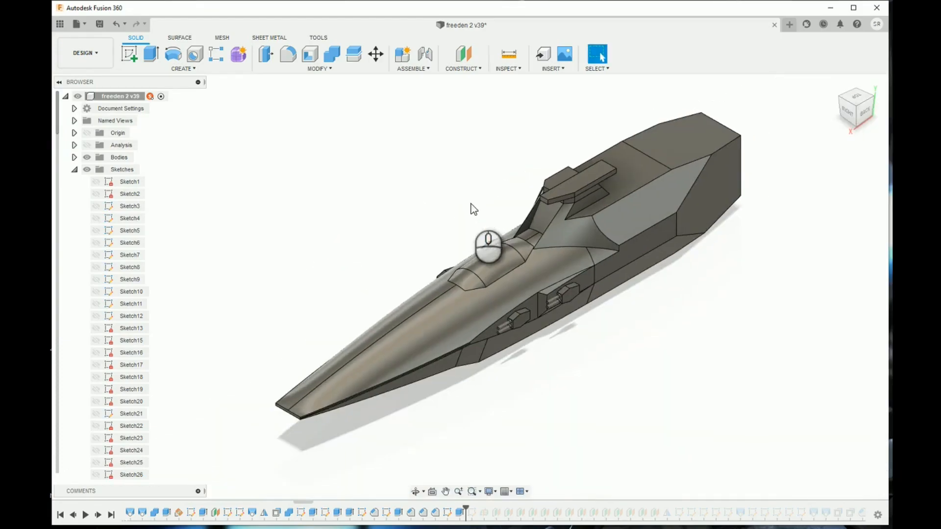
middle_drag(504, 164, 479, 220)
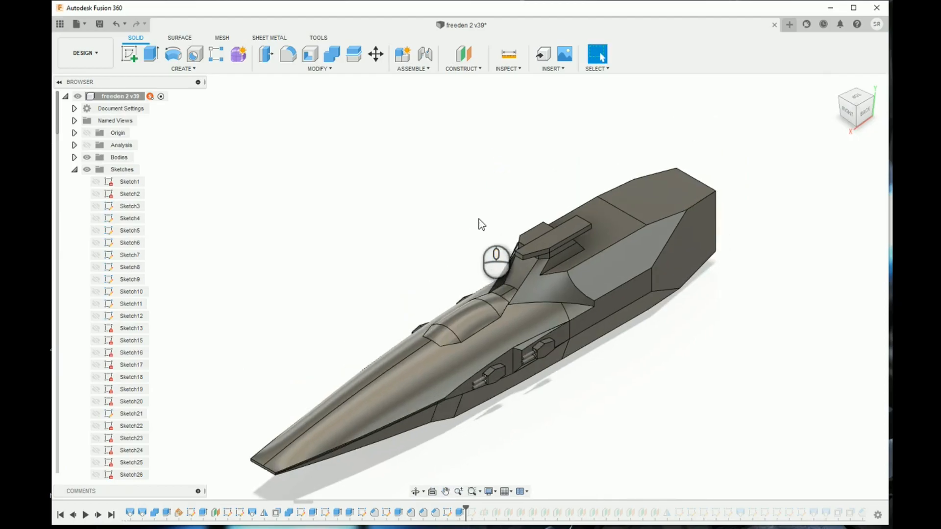
scroll(512, 213, up, 5)
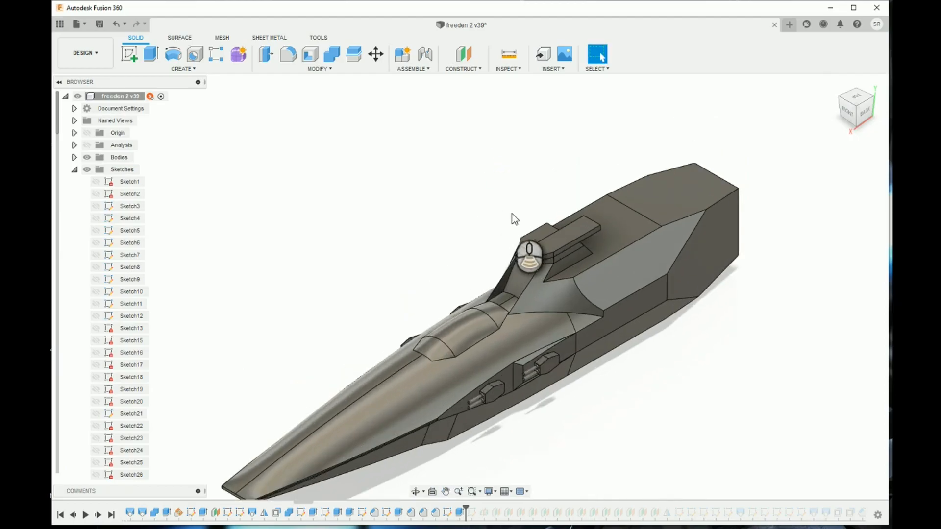
middle_drag(512, 213, 454, 205)
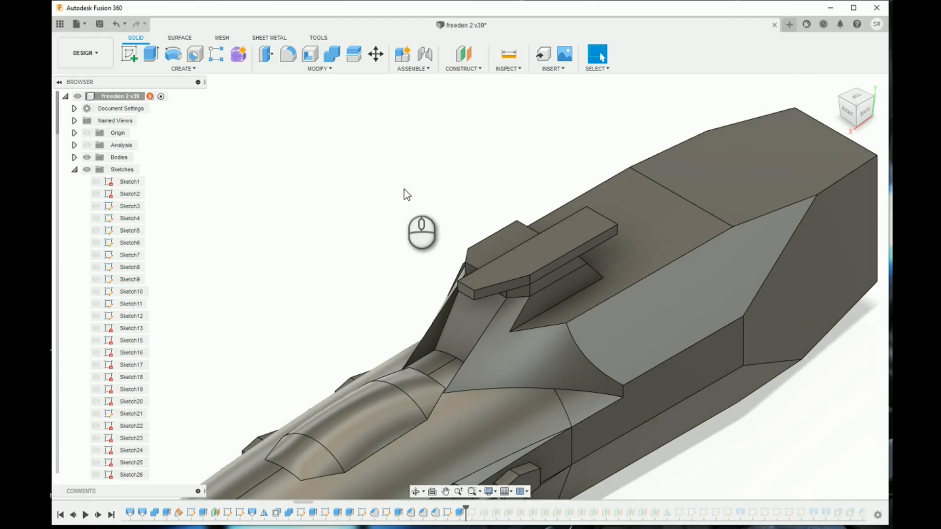
Advance the timeline past the offset planes, the mirror and the next sketches to the loft that shapes the front of the bridge plate
scroll(404, 189, down, 2)
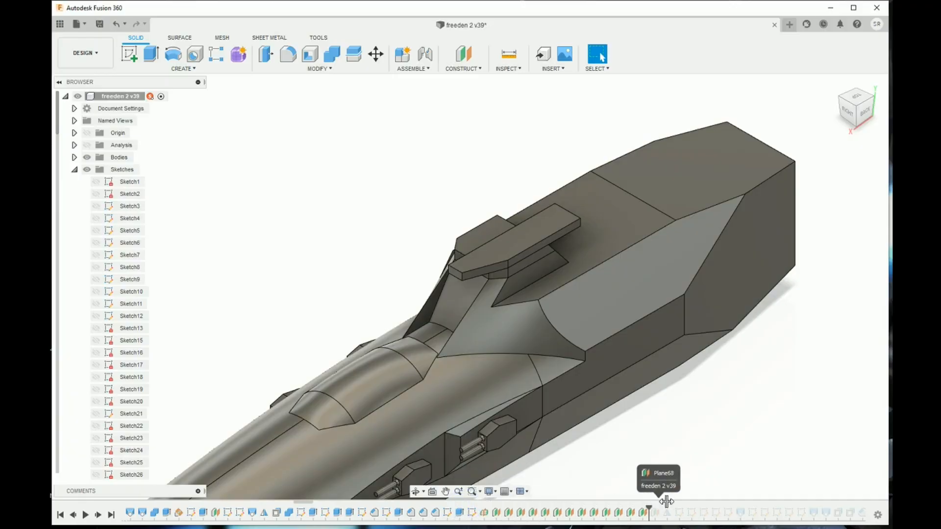
drag(665, 501, 742, 499)
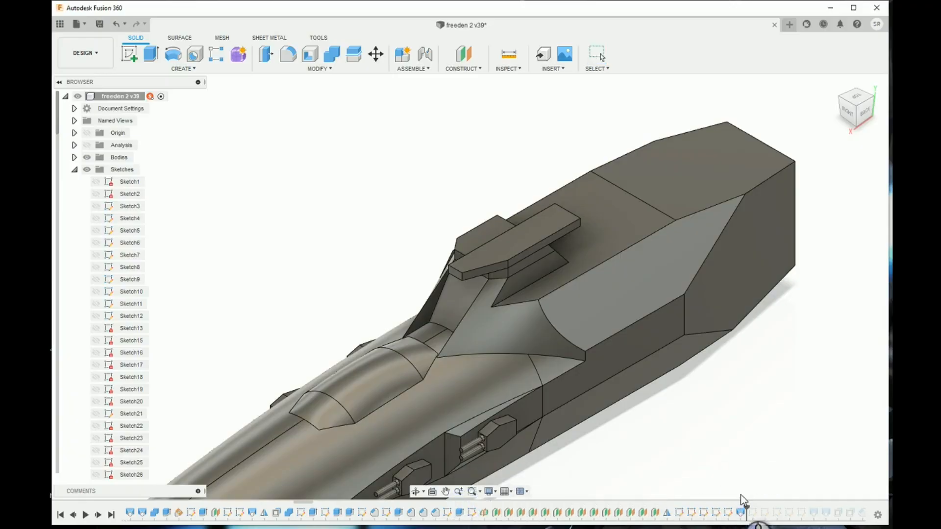
scroll(470, 289, up, 4)
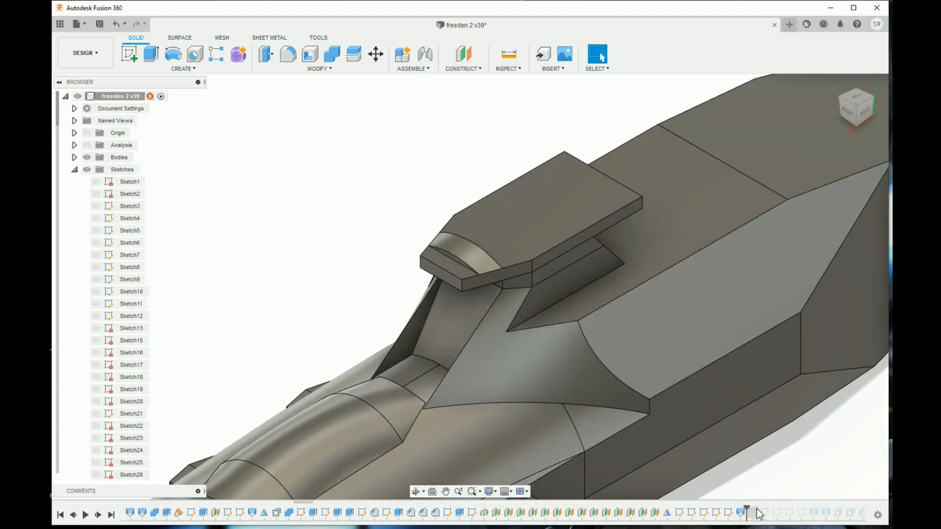
Advance the timeline through the remaining lofts that dome the top of the bridge plate, and examine the profile from the back
scroll(759, 513, down, 3)
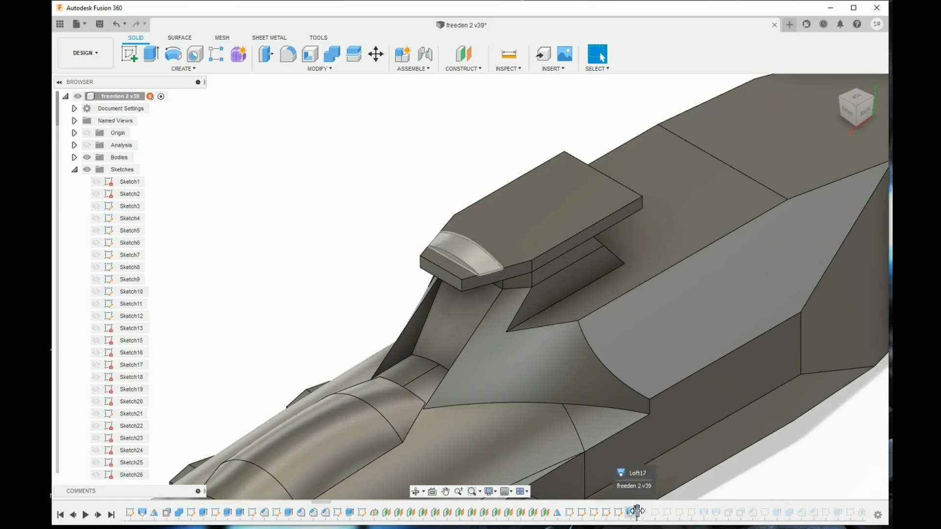
drag(637, 510, 710, 504)
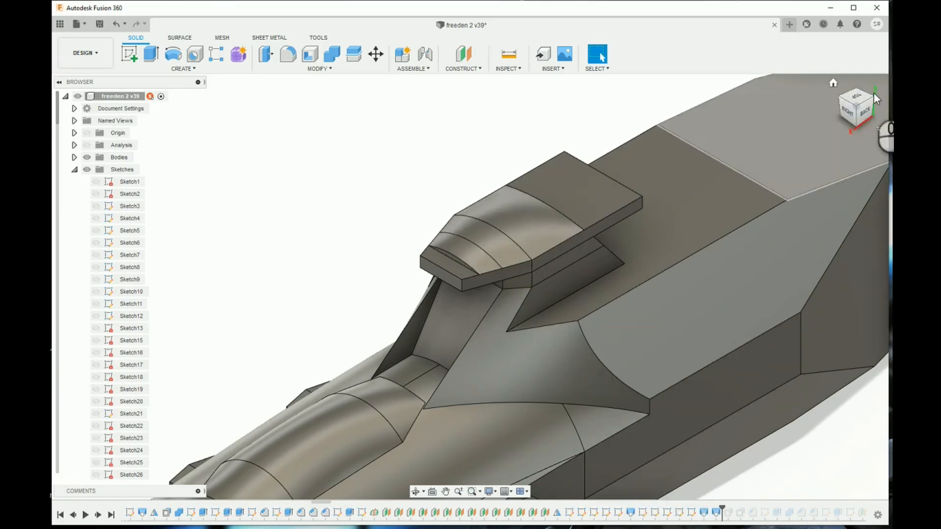
click(867, 113)
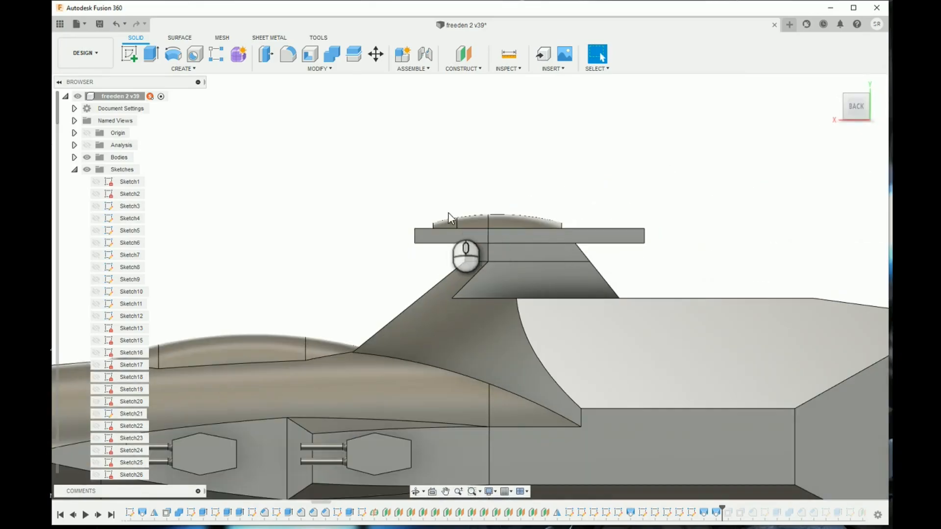
drag(866, 119, 861, 122)
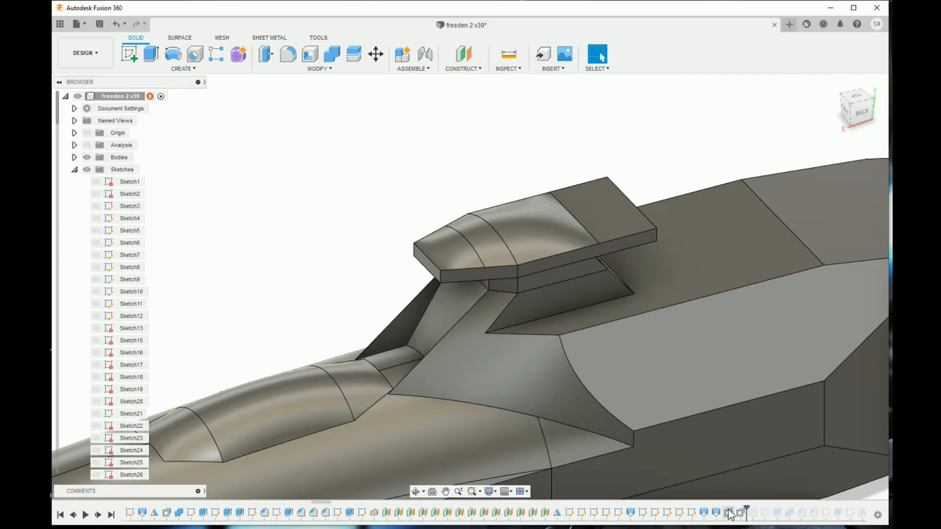
Examine the face offsets that blend the dome into the front of the bridge plate, both at an angle and from the back
shift+middle_drag(804, 88, 734, 184)
scroll(446, 269, up, 3)
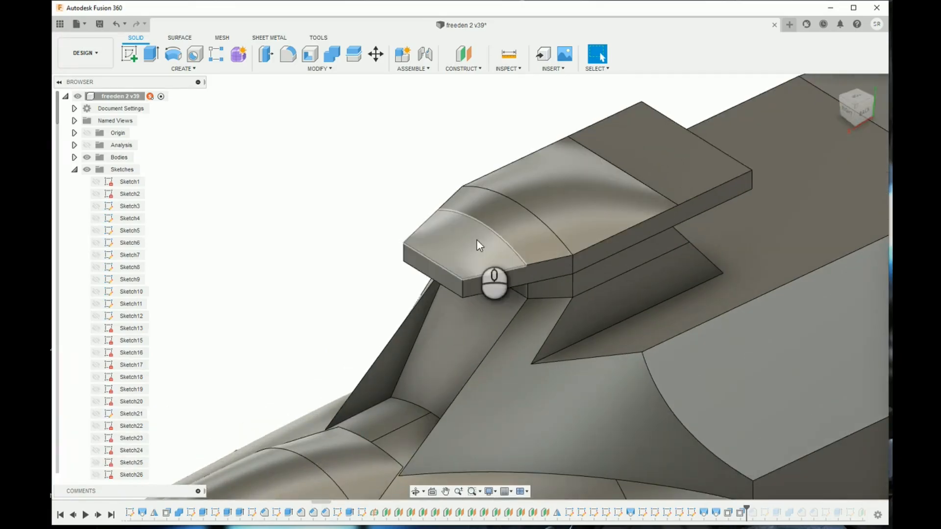
click(865, 112)
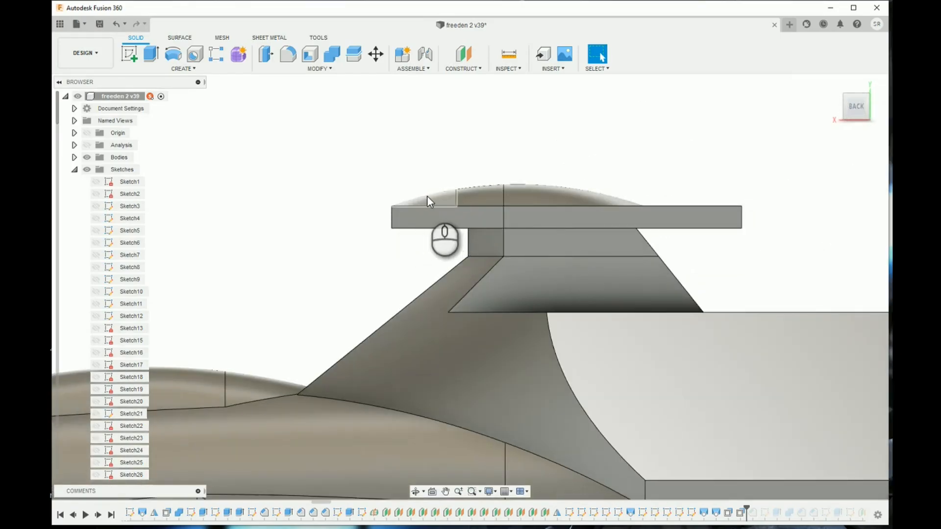
mouse_move(858, 107)
mouse_down()
mouse_move(789, 131)
mouse_move(739, 132)
mouse_move(914, 142)
mouse_up()
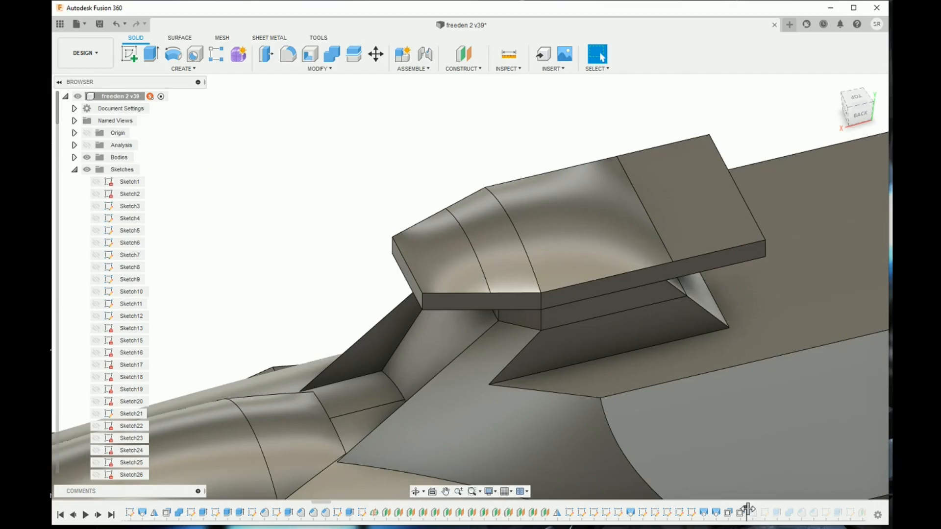
Advance the timeline past the next chamfer and the cut for the bridge's window slots, and examine the bridge from the rear side
drag(746, 509, 759, 509)
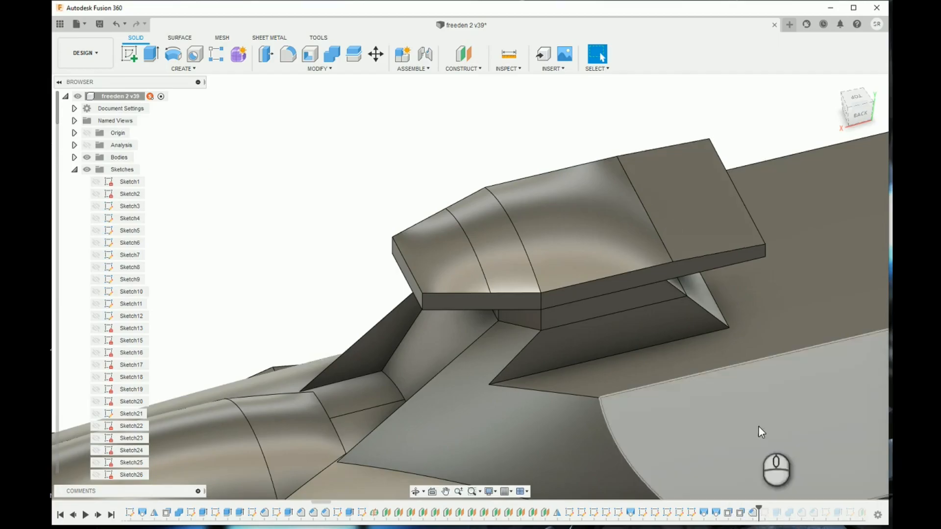
mouse_move(853, 108)
mouse_down()
mouse_move(860, 89)
mouse_move(864, 101)
mouse_up()
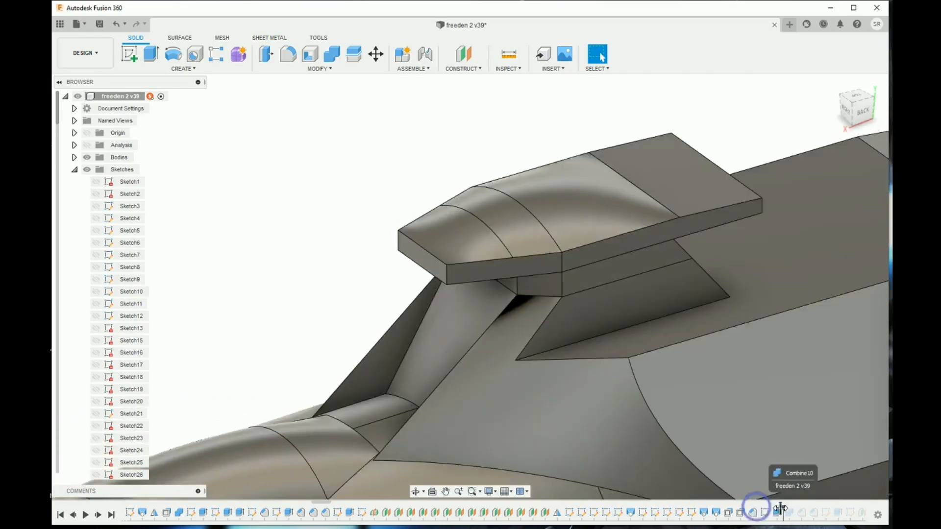
drag(759, 509, 784, 510)
drag(856, 110, 845, 111)
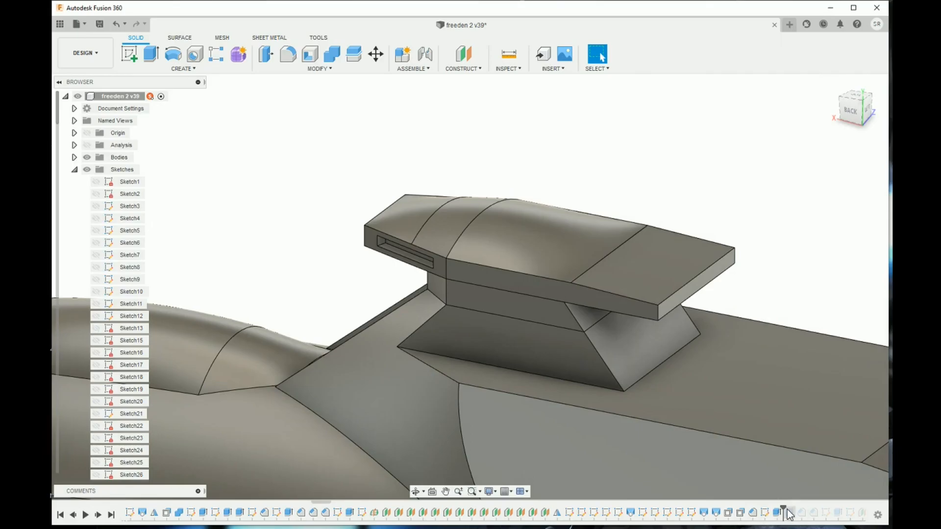
Advance the timeline through the combine and the chamfers on the bridge plate's rear end, and examine the trimmed shape
drag(784, 509, 820, 508)
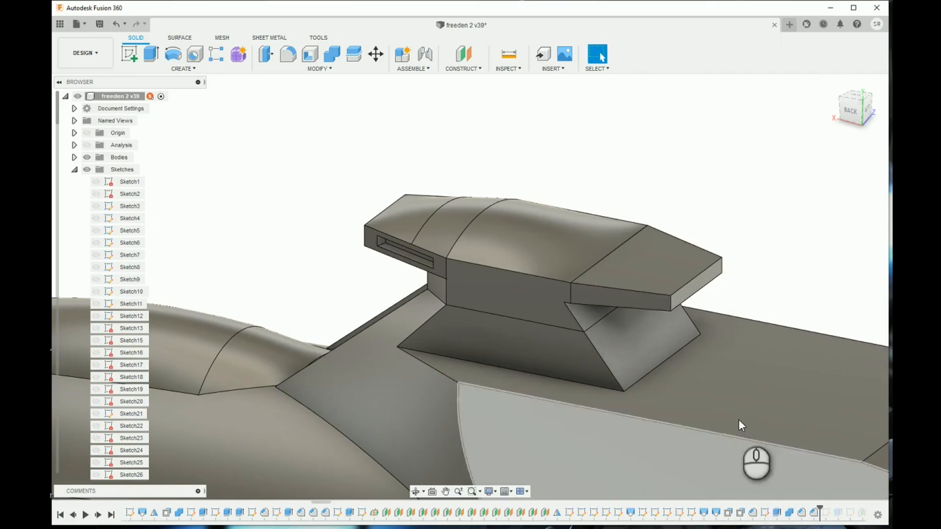
mouse_move(863, 104)
mouse_down()
mouse_move(713, 125)
mouse_move(870, 146)
mouse_move(926, 169)
mouse_move(900, 81)
mouse_move(872, 97)
mouse_up()
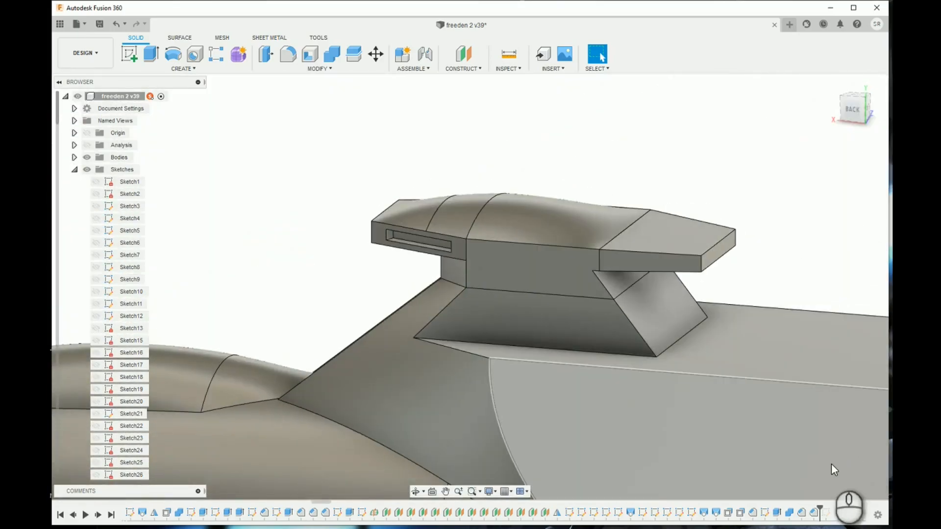
drag(852, 105, 897, 129)
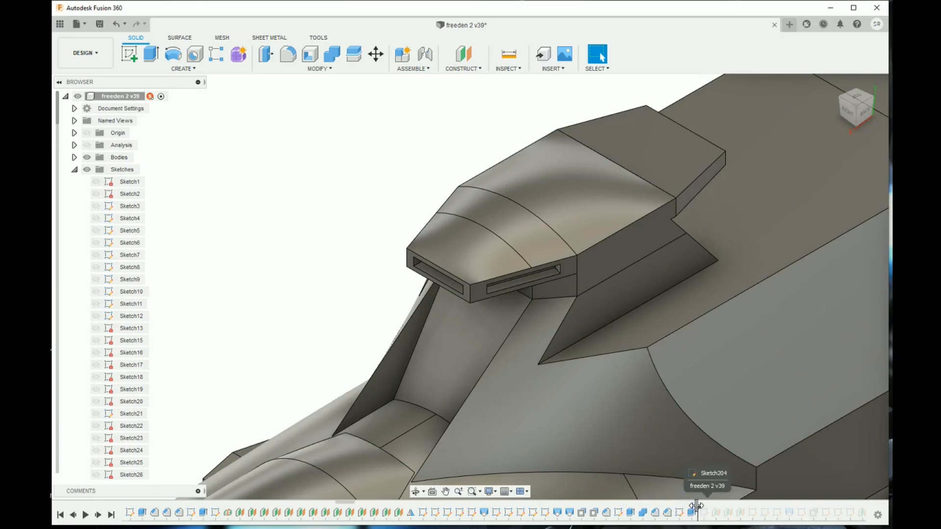
Examine the extruded stepped block on the side of the bridge
shift+middle_drag(855, 103, 721, 95)
shift+middle_drag(733, 127, 744, 474)
middle_drag(701, 360, 657, 403)
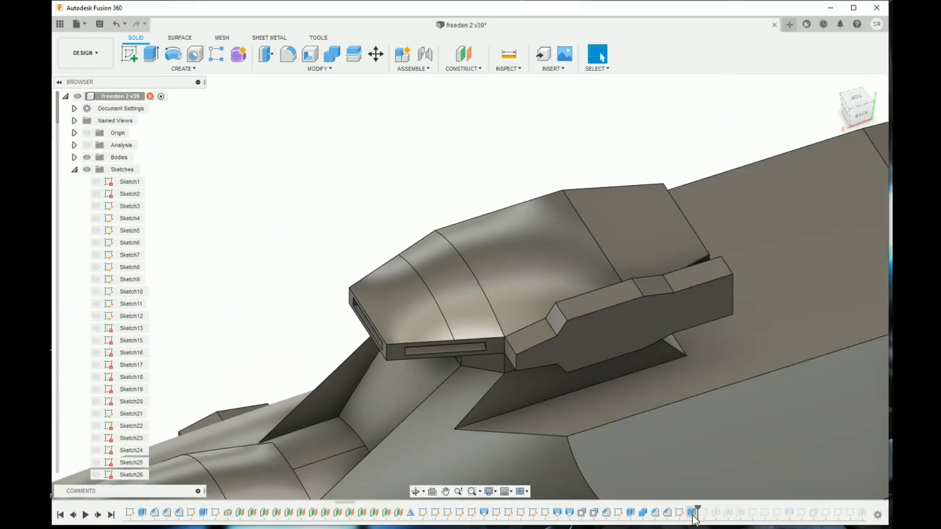
Advance the timeline through the loft and face offset that form the rounded connector between bridge and side block, and examine the joint
scroll(696, 516, down, 3)
drag(587, 510, 647, 503)
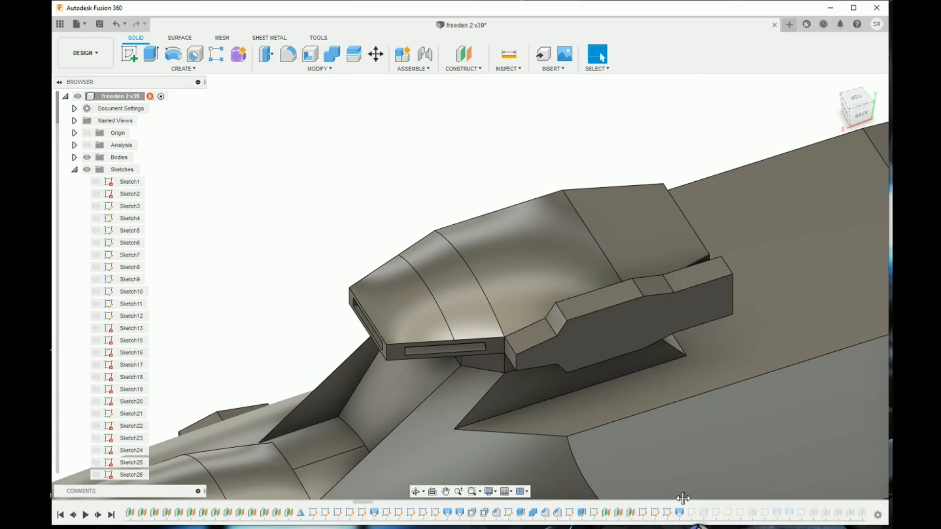
scroll(533, 328, up, 5)
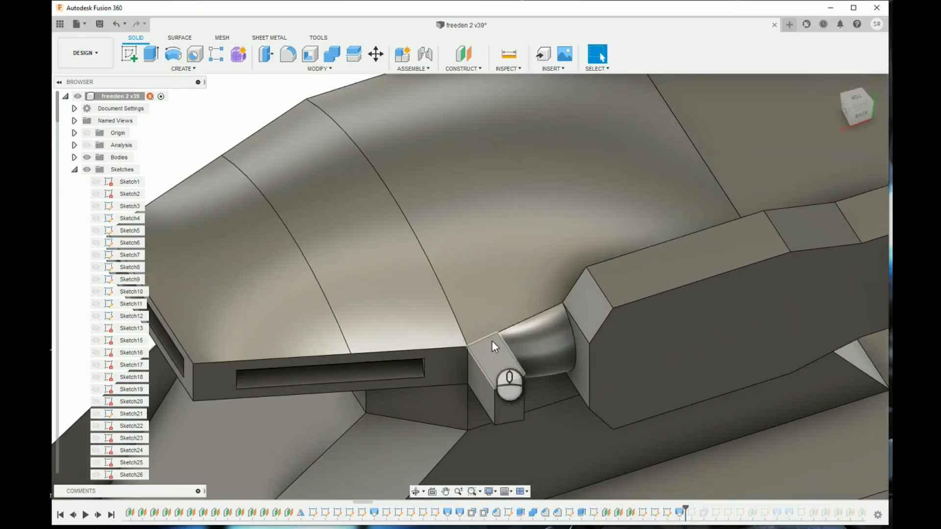
drag(687, 510, 710, 509)
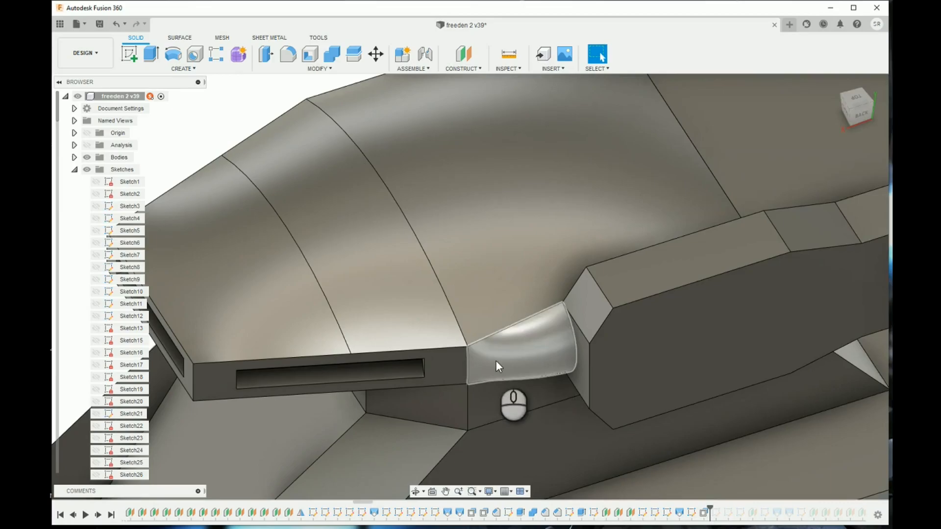
scroll(463, 364, up, 5)
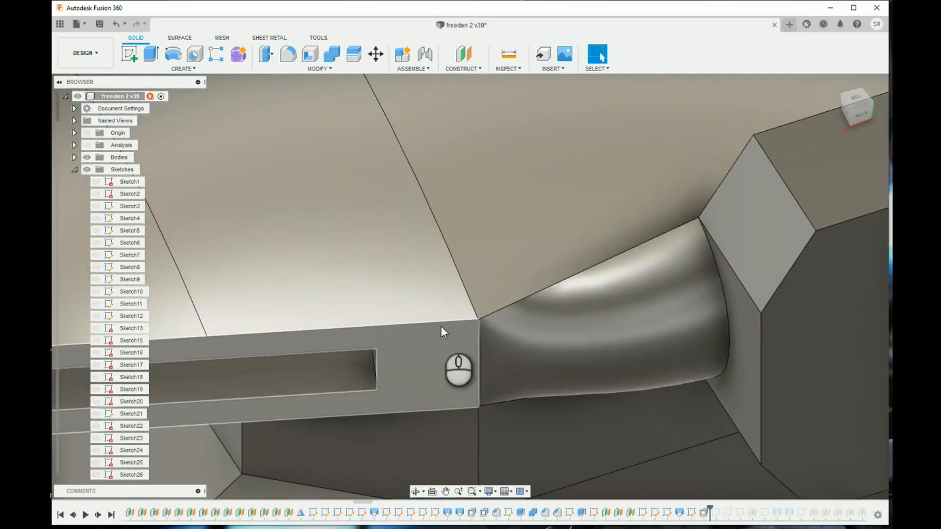
scroll(501, 329, down, 10)
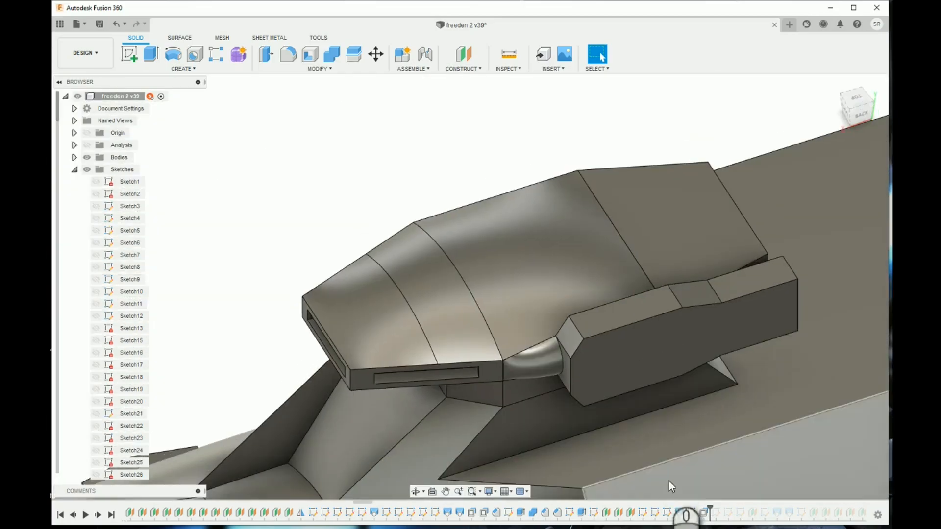
Advance the timeline to the first loft shaping the side block's front end, and examine the curved cut beside the connector
scroll(701, 514, down, 2)
scroll(701, 515, down, 3)
drag(573, 510, 636, 505)
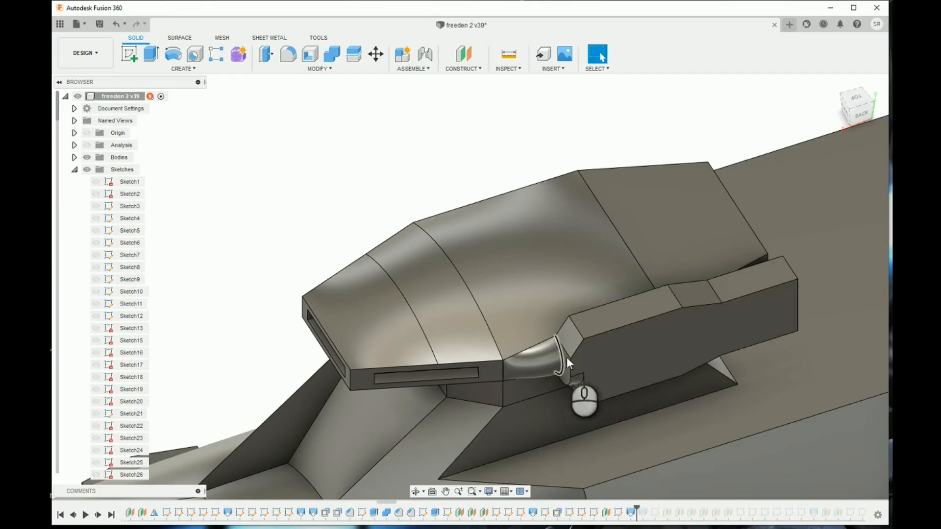
drag(859, 110, 868, 68)
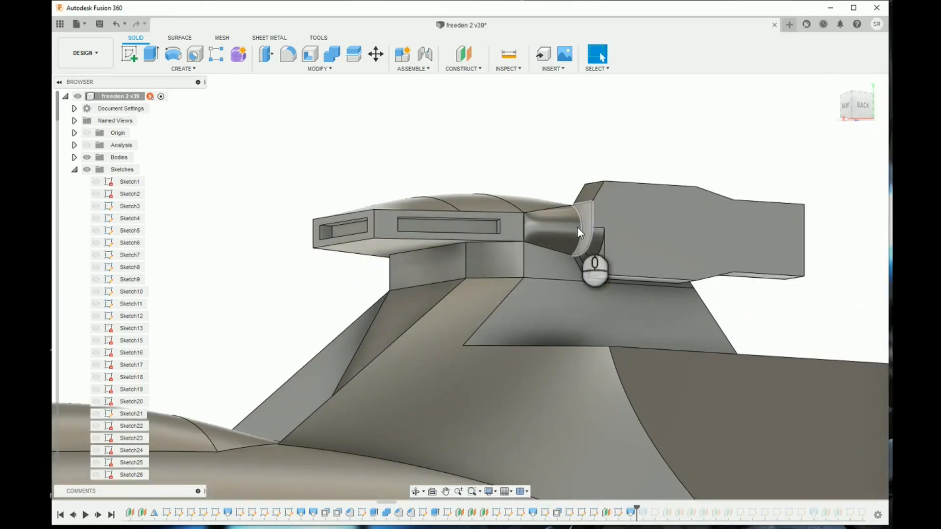
scroll(597, 248, up, 2)
scroll(597, 248, up, 3)
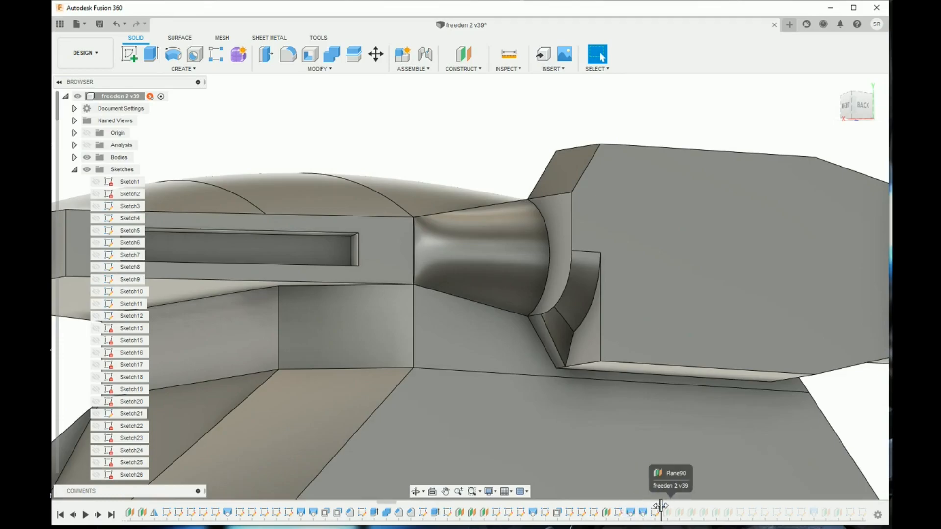
Examine the second loft that rounds the side block's front end around the connector
mouse_move(865, 114)
mouse_down()
mouse_move(836, 122)
mouse_move(844, 130)
mouse_move(855, 111)
mouse_up()
middle_drag(675, 268, 485, 237)
middle_drag(691, 239, 608, 255)
drag(843, 106, 797, 113)
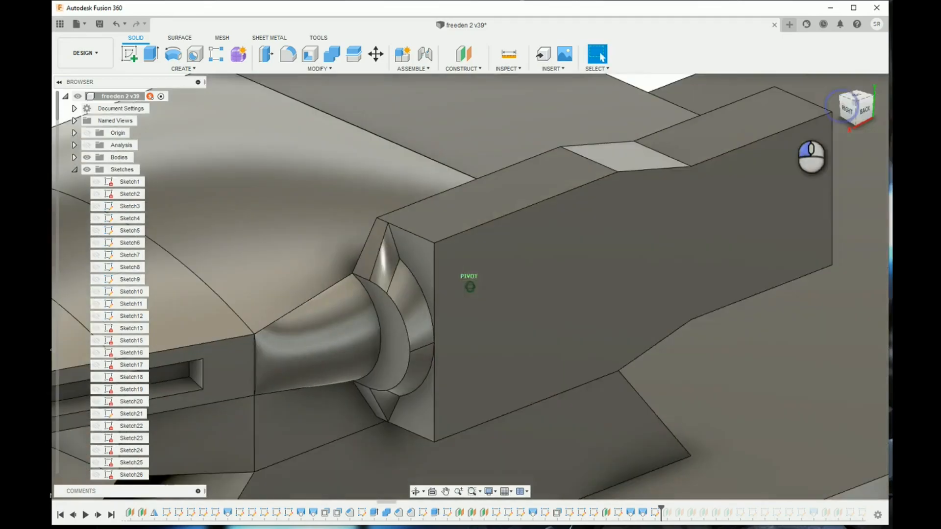
Advance the timeline to the loft that rounds the middle section of the side block, and examine it from the back, top and side
scroll(659, 512, down, 3)
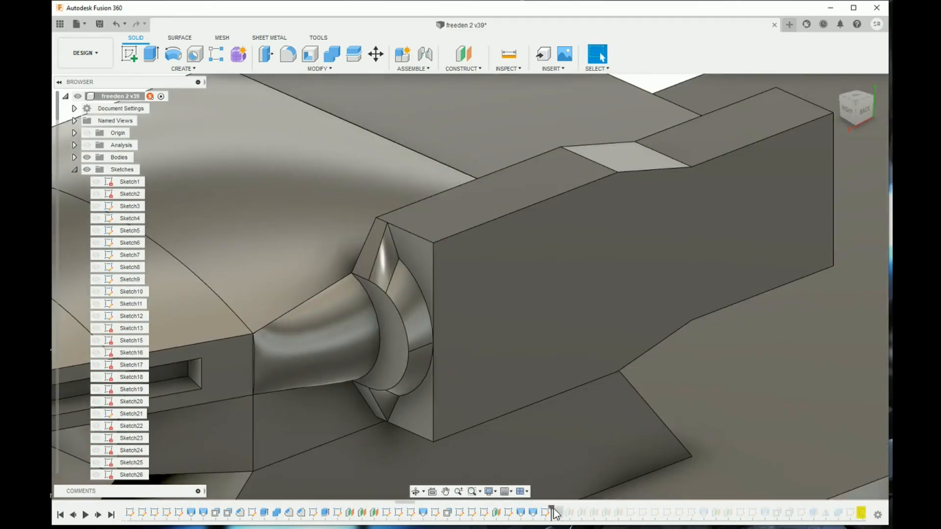
drag(552, 509, 710, 505)
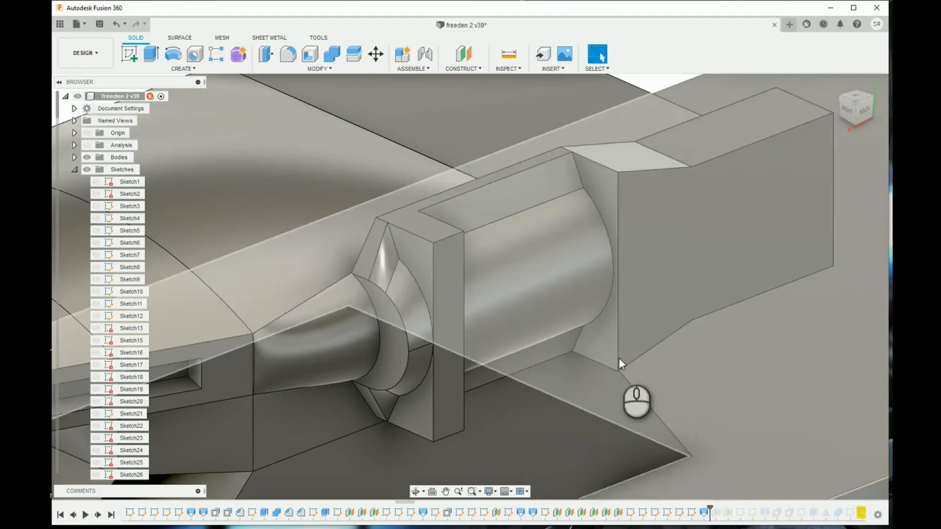
scroll(606, 333, down, 2)
drag(861, 104, 717, 134)
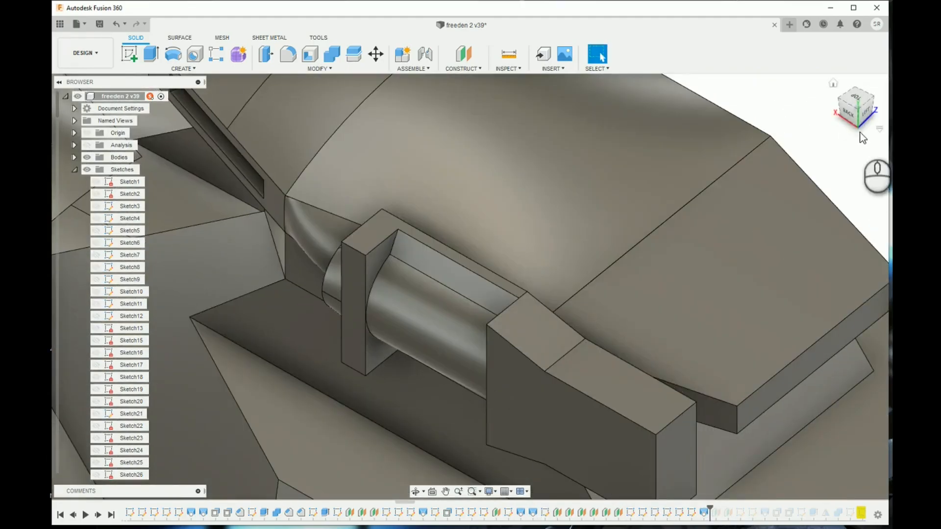
click(855, 113)
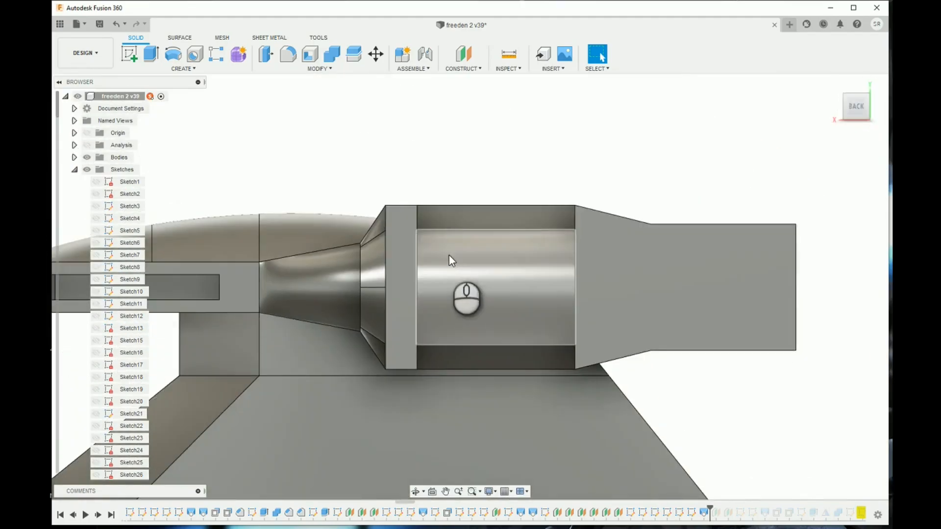
mouse_move(859, 114)
mouse_down()
mouse_move(912, 189)
mouse_move(911, 223)
mouse_up()
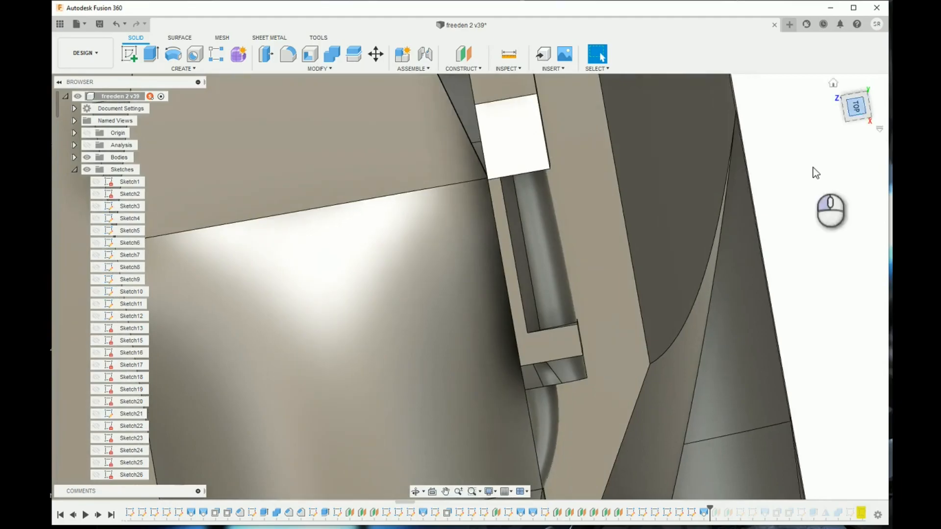
mouse_move(856, 111)
mouse_down()
mouse_move(780, 74)
mouse_move(888, 101)
mouse_move(890, 157)
mouse_move(853, 184)
mouse_move(811, 178)
mouse_up()
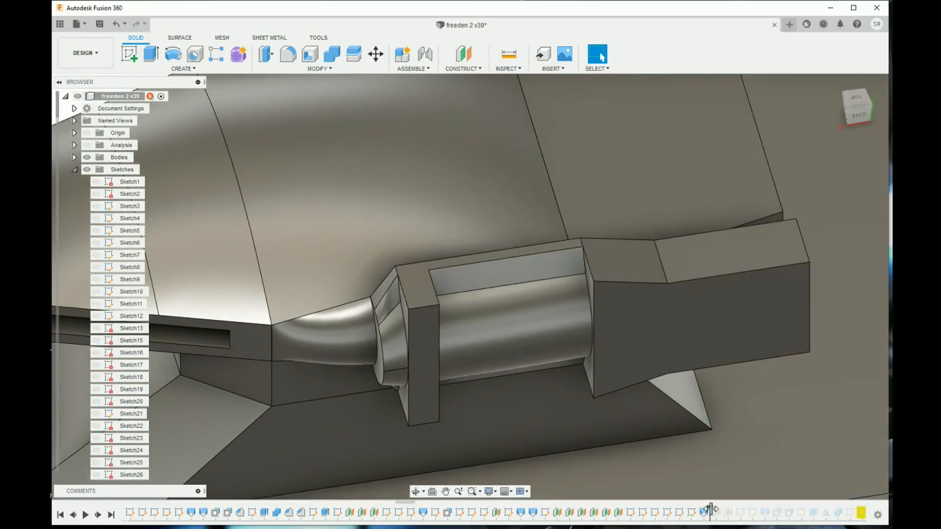
Advance the timeline to the loft that continues the rounding through the side block's tapered section, and examine the transition
drag(739, 507, 766, 505)
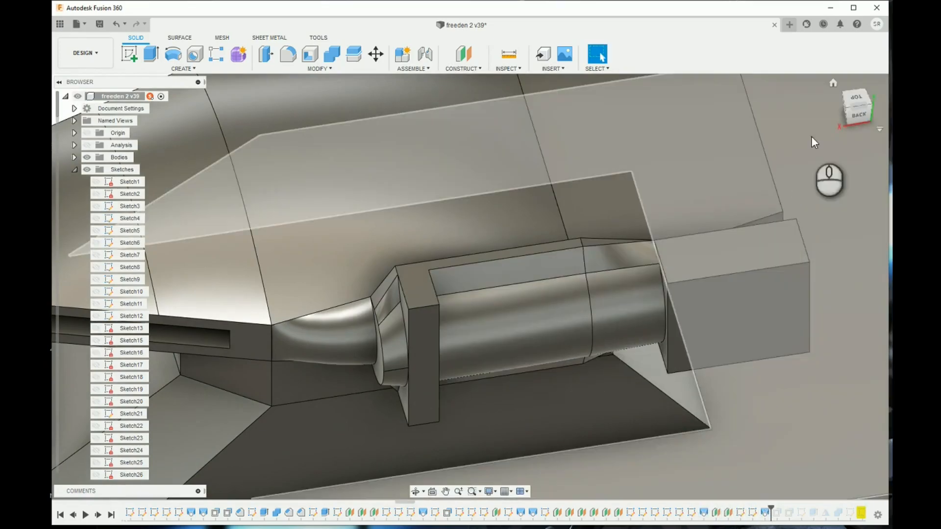
drag(851, 111, 814, 100)
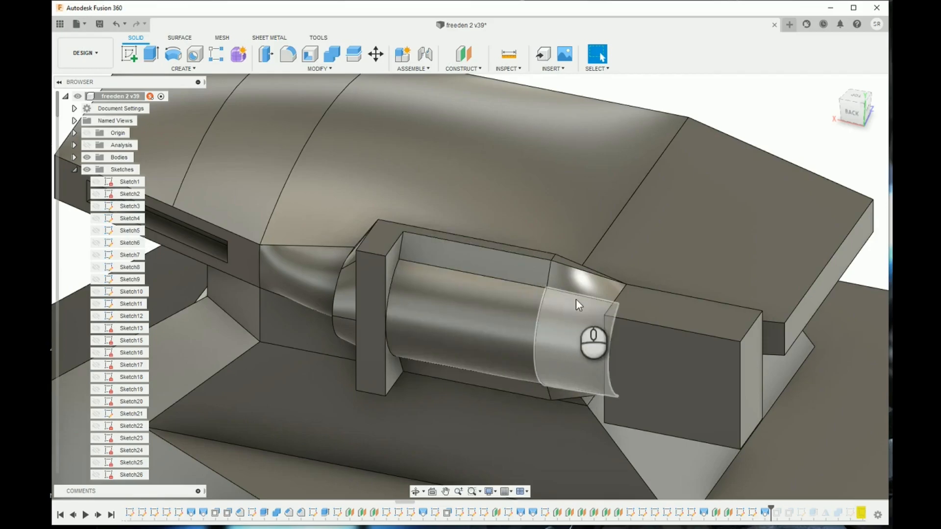
click(877, 116)
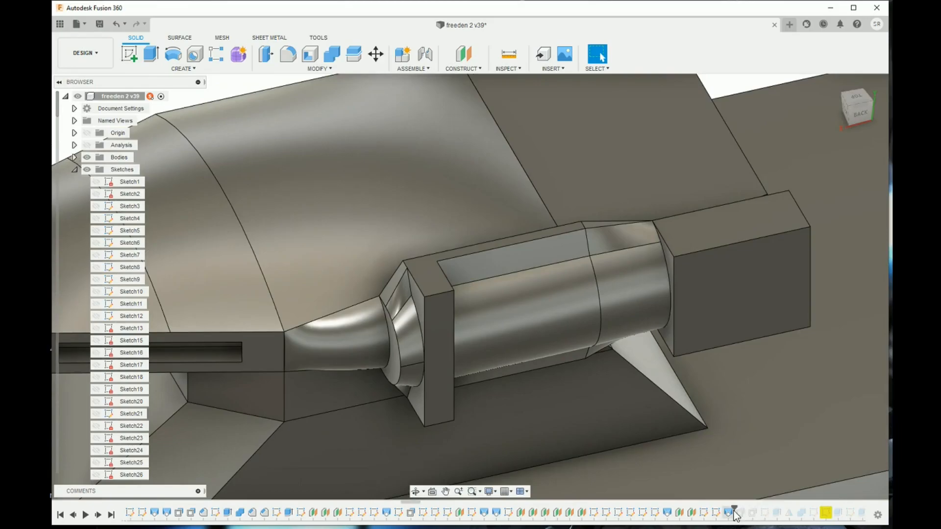
Advance the timeline through the face offsets and the following extrude on the side pod, and examine its rounded body and front opening
drag(737, 510, 757, 512)
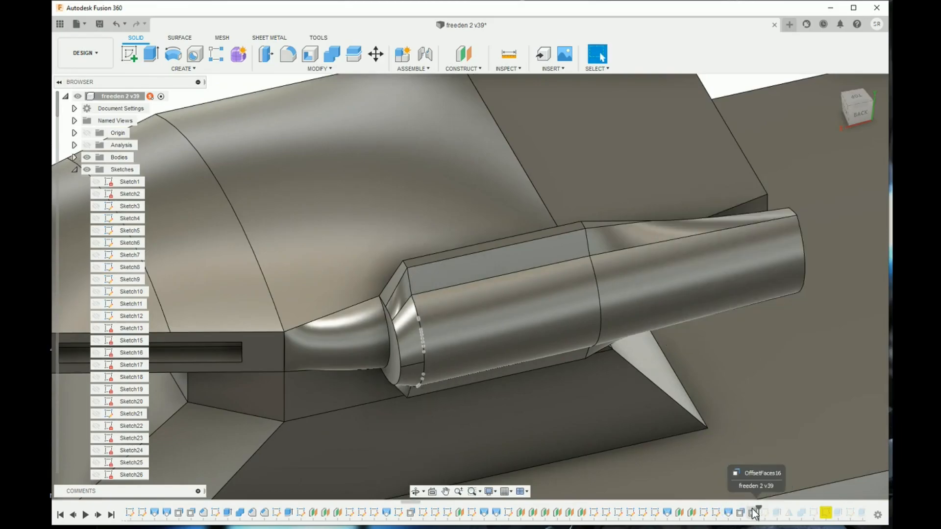
mouse_move(765, 248)
shift+middle_down()
mouse_move(878, 160)
mouse_move(740, 130)
mouse_move(824, 139)
mouse_move(822, 168)
mouse_move(865, 25)
mouse_move(867, 161)
shift+middle_up()
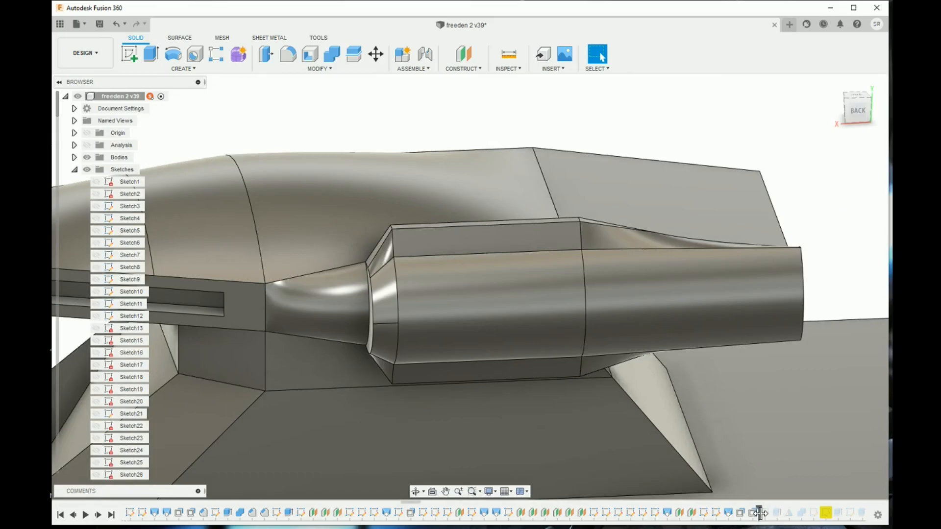
drag(759, 508, 777, 505)
shift+middle_drag(846, 110, 496, 325)
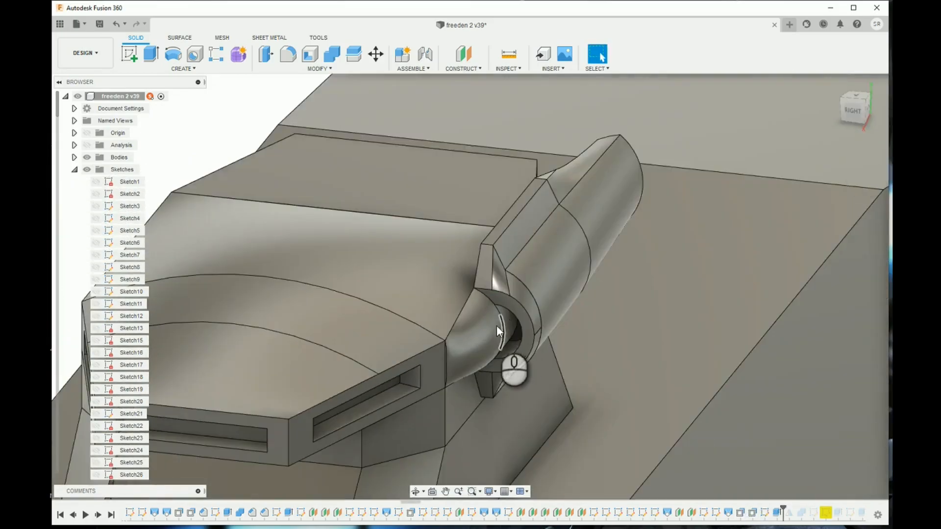
Examine the side pod's front opening, advance the timeline to the pod's mirror feature, and examine the pods on both sides of the bridge
scroll(505, 328, up, 5)
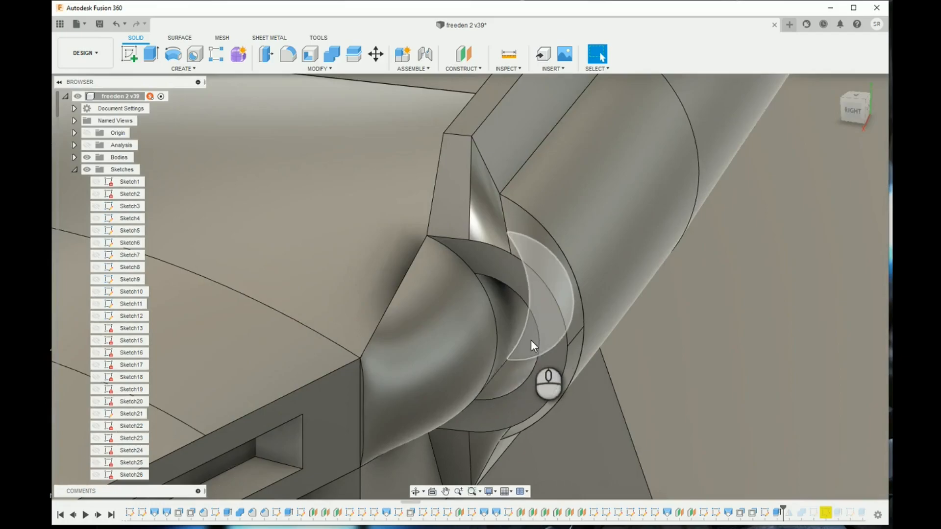
scroll(531, 340, down, 8)
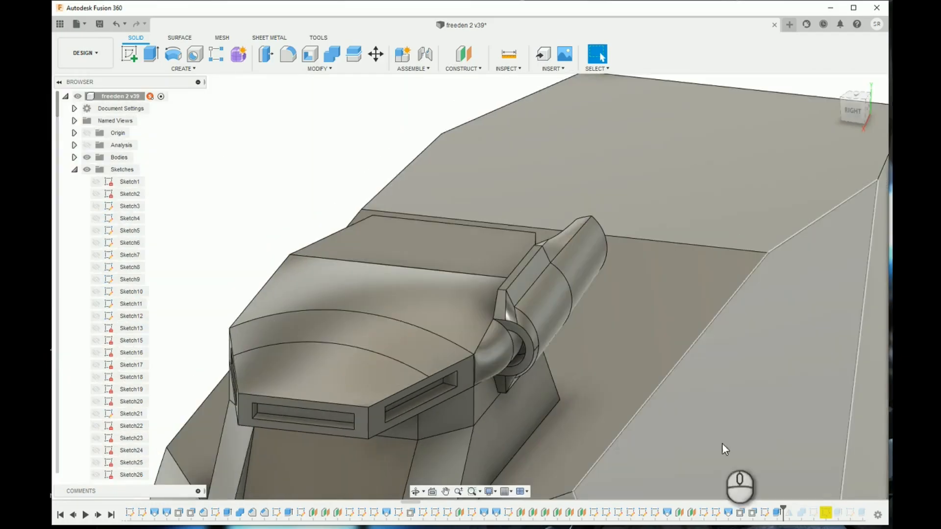
drag(790, 506, 796, 510)
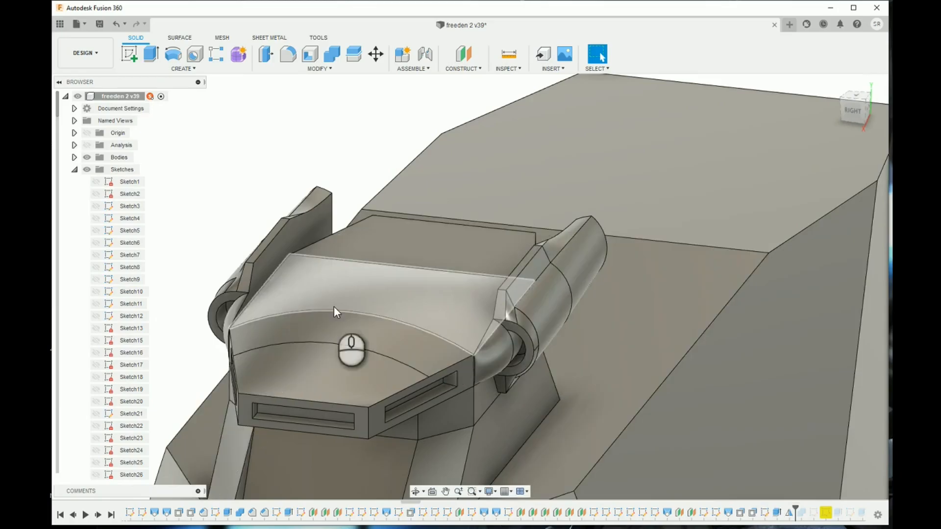
scroll(309, 293, down, 3)
mouse_move(847, 109)
mouse_down()
mouse_move(880, 91)
mouse_move(858, 89)
mouse_move(805, 115)
mouse_move(764, 114)
mouse_up()
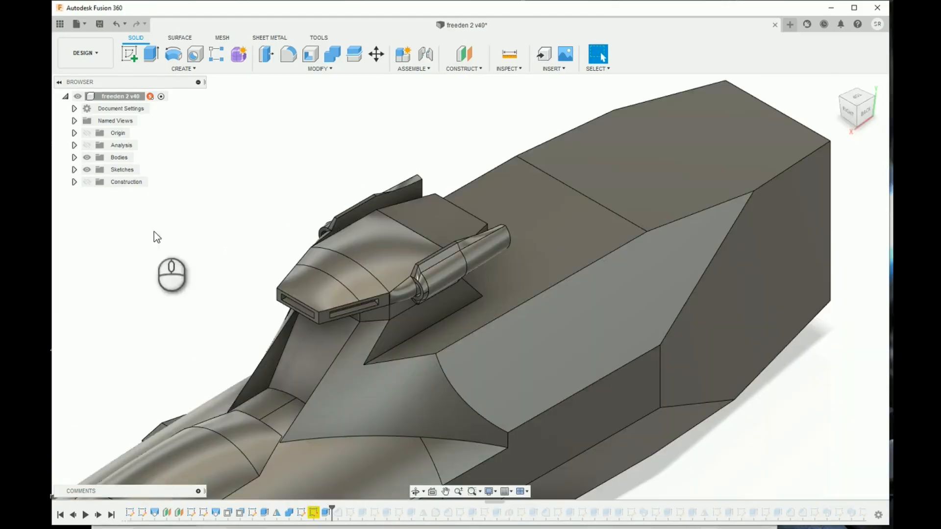
Advance the timeline through the rear hull's chamfer and the extruded plate on its back face, and examine the stern and hull side
drag(869, 105, 689, 313)
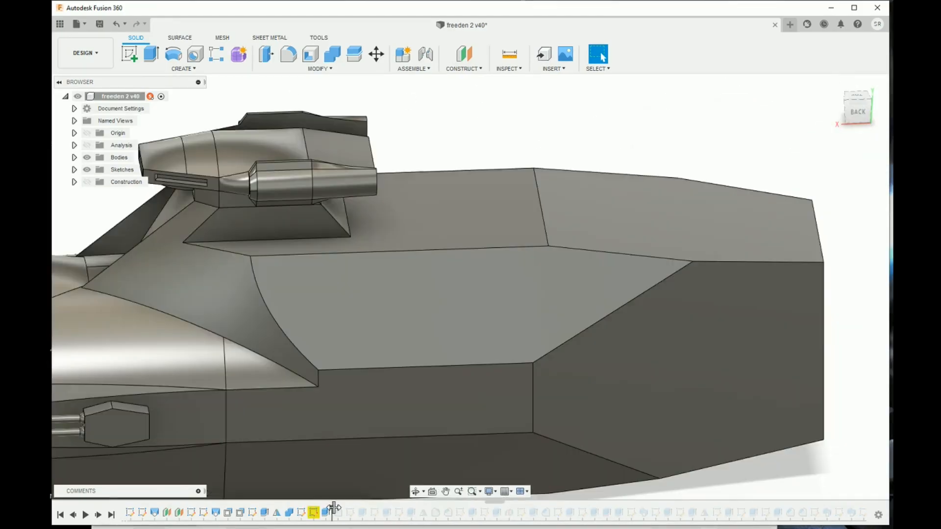
drag(367, 510, 371, 511)
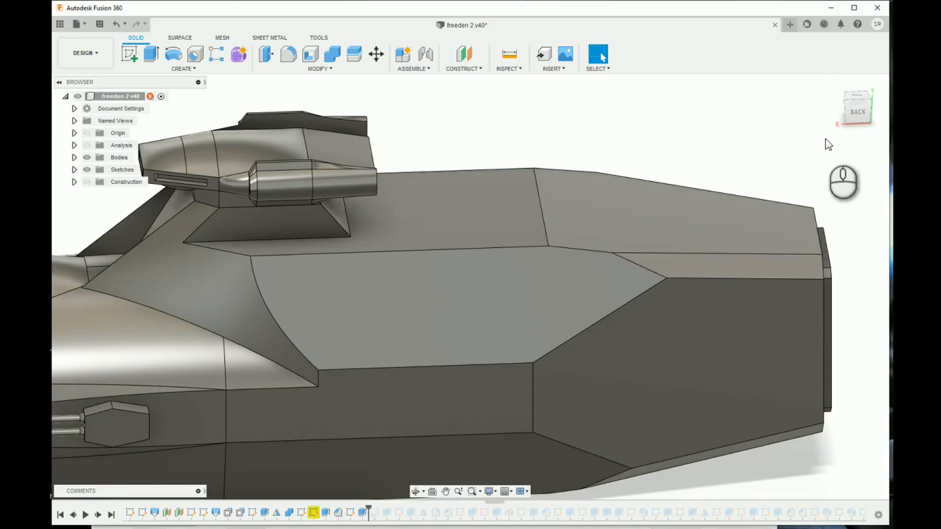
drag(848, 112, 772, 104)
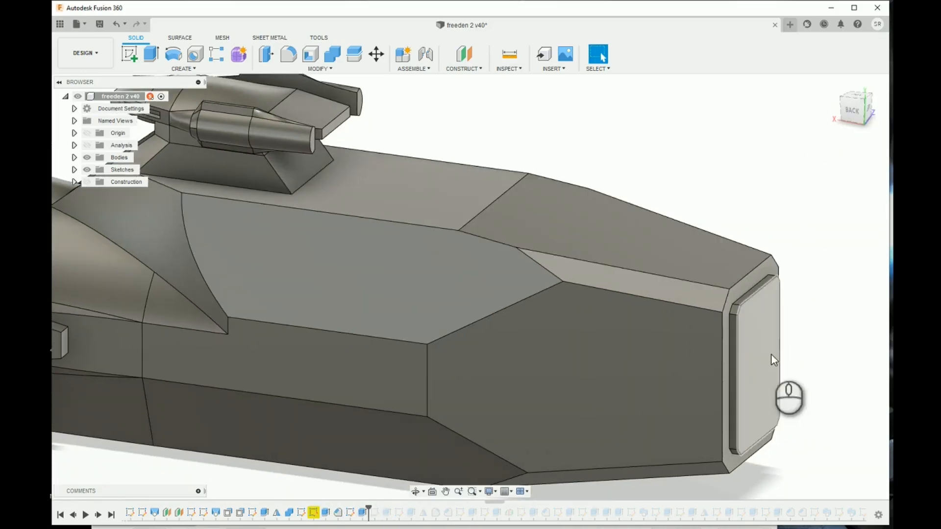
middle_drag(771, 353, 712, 254)
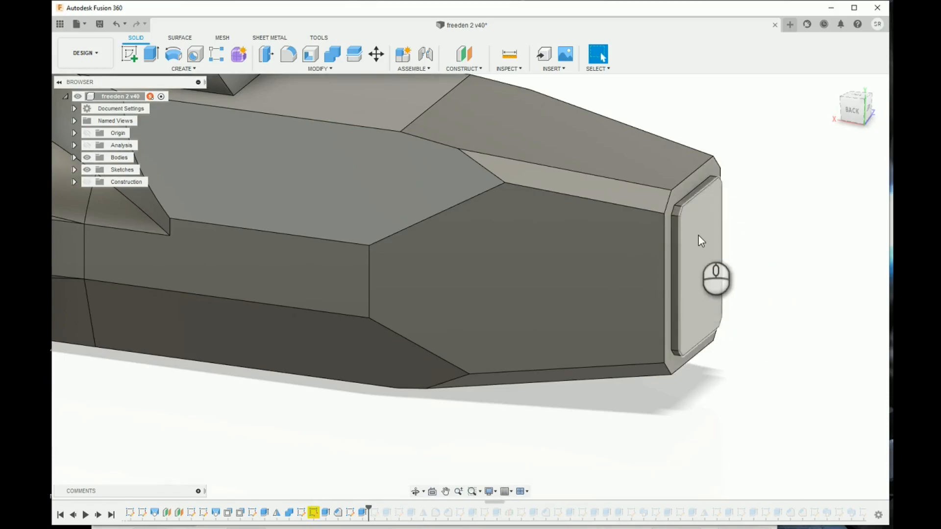
click(595, 189)
click(593, 415)
middle_drag(534, 428, 664, 451)
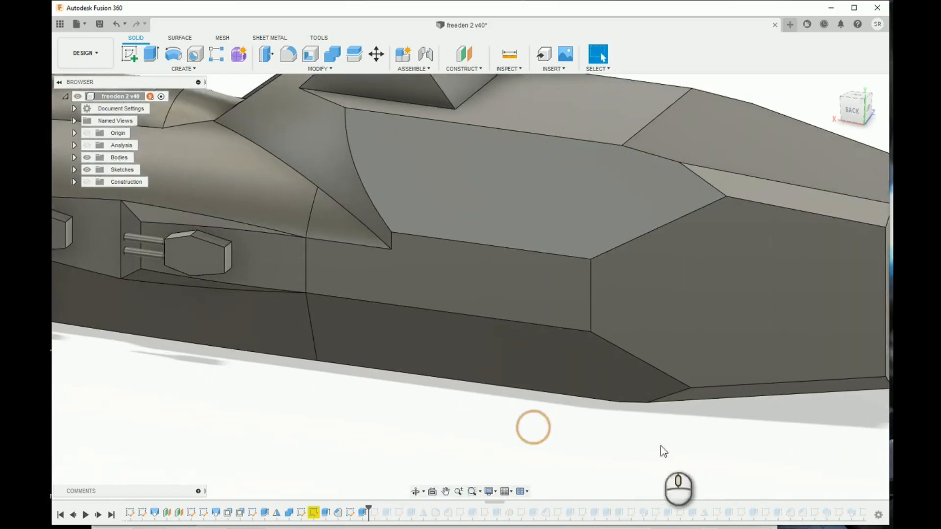
scroll(470, 428, down, 3)
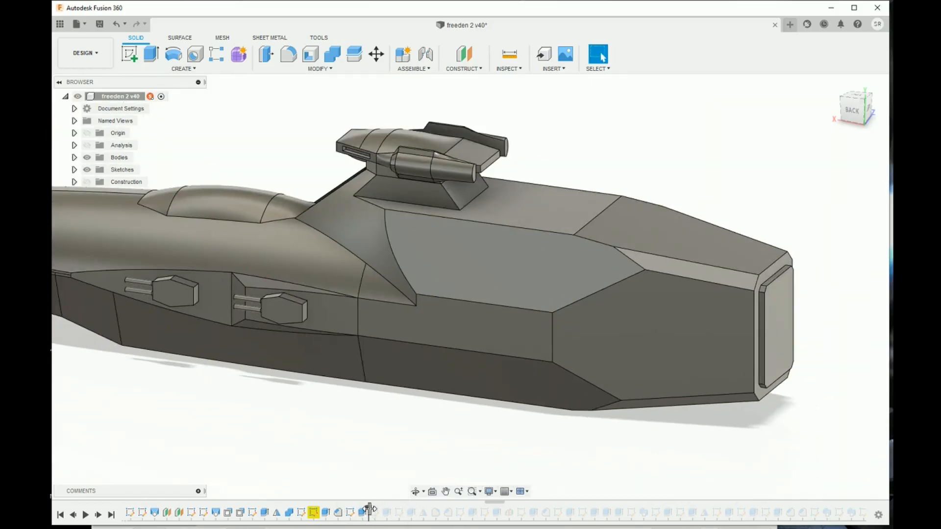
Advance the timeline to the large block extruded from the rear hull's side, and review the sketch that defines its profile
drag(368, 508, 416, 509)
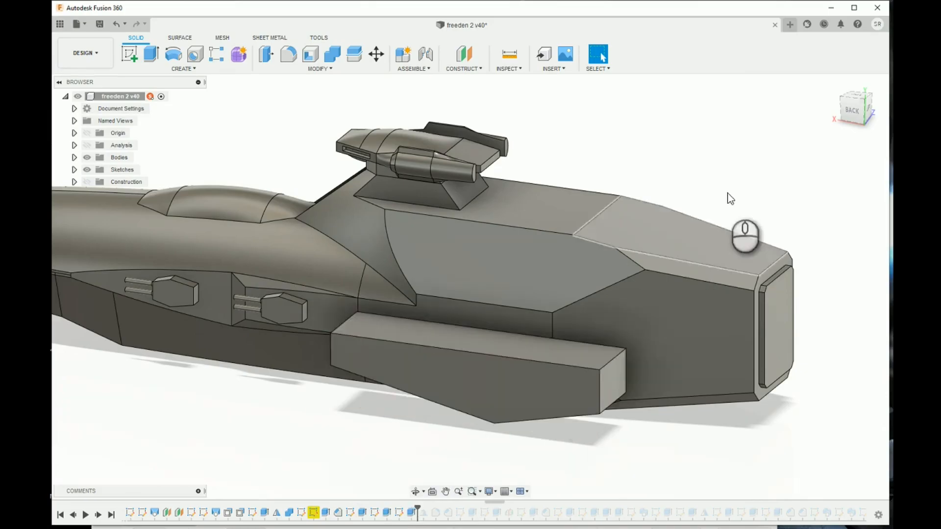
drag(844, 111, 849, 102)
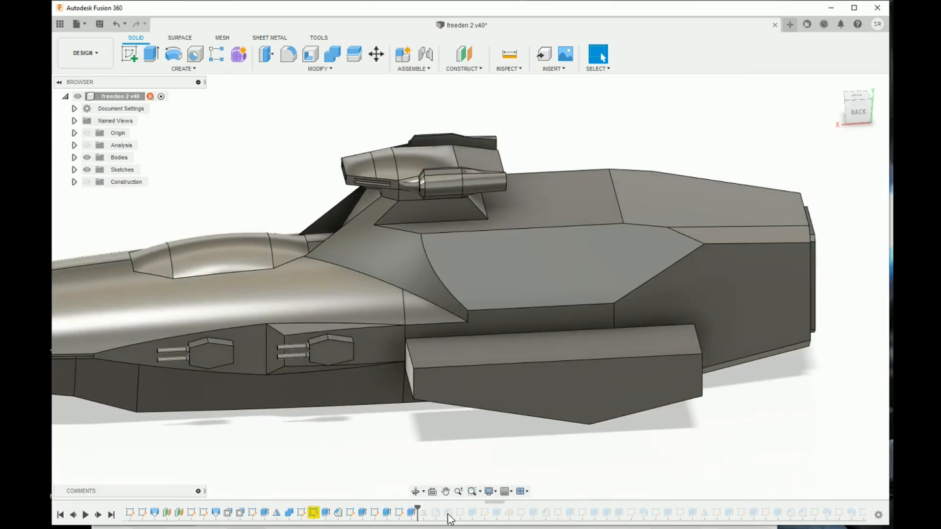
double_click(400, 513)
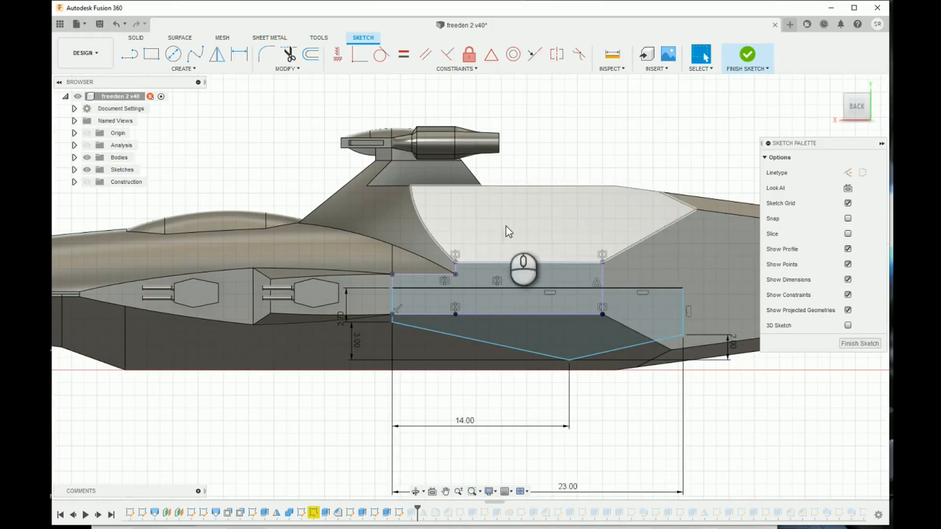
click(748, 55)
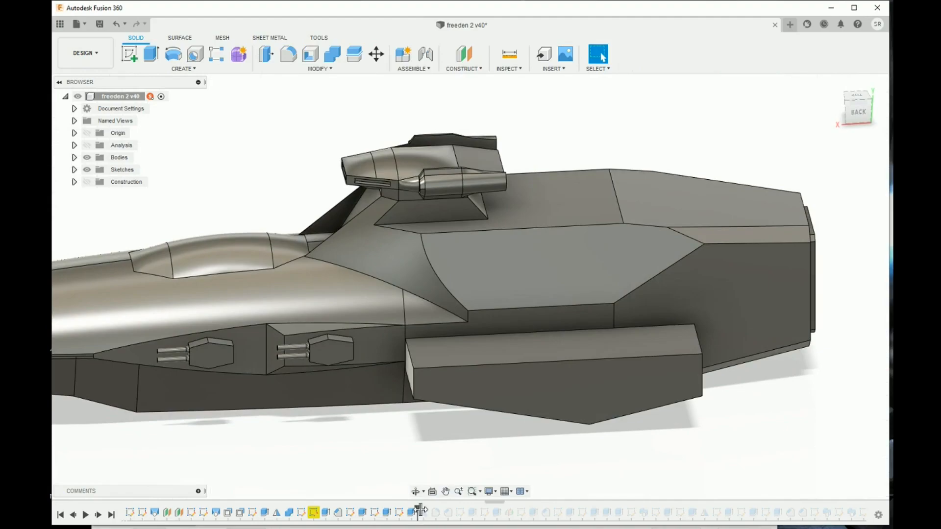
Advance the timeline through the large side block's mirror, edge rounding, chamfer and front opening to the louvres, and examine the front end
drag(428, 509, 483, 512)
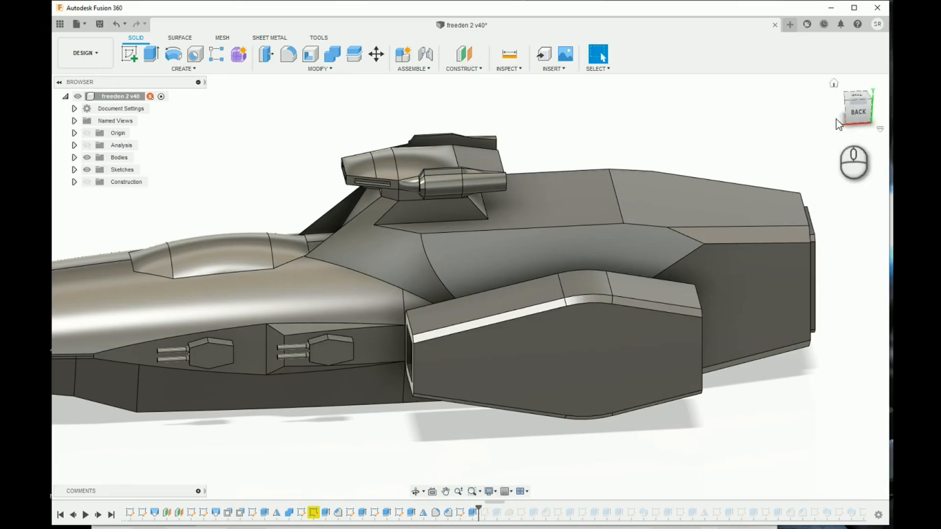
click(868, 96)
scroll(524, 331, up, 5)
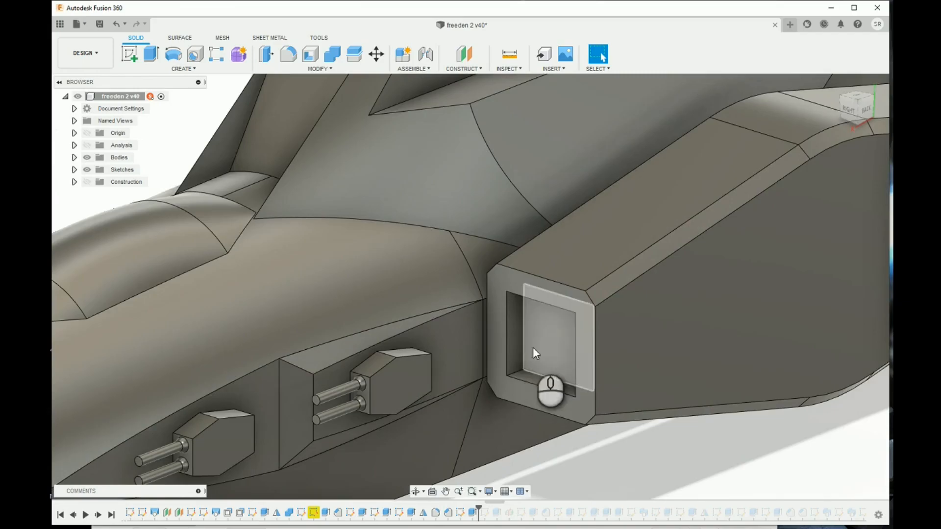
click(478, 511)
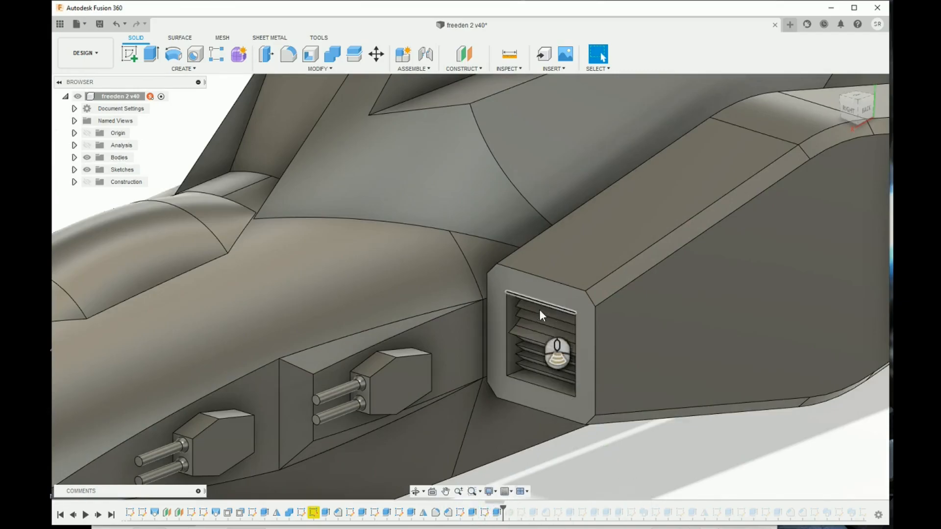
scroll(545, 320, up, 5)
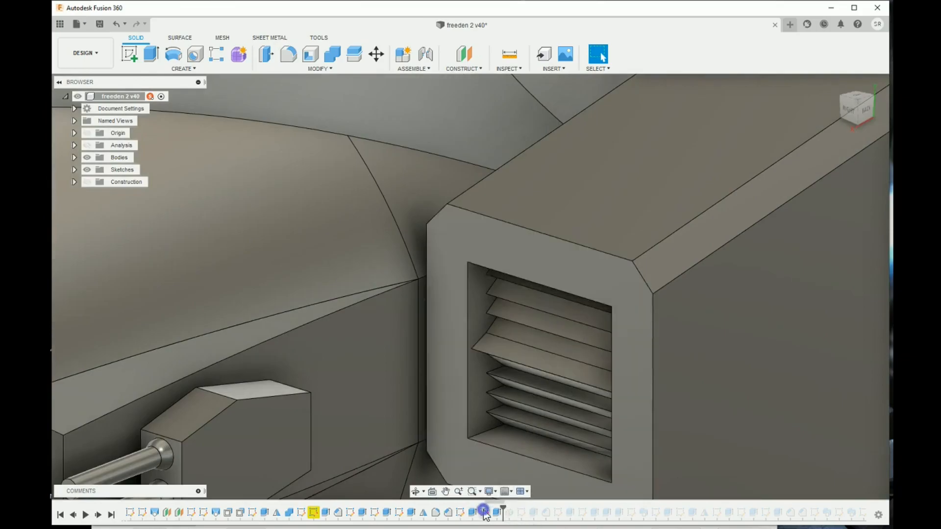
Open the louvre sketch in the side block's front opening, examine its sawtooth profile and dimensions, and close the sketch
double_click(485, 513)
scroll(393, 304, down, 5)
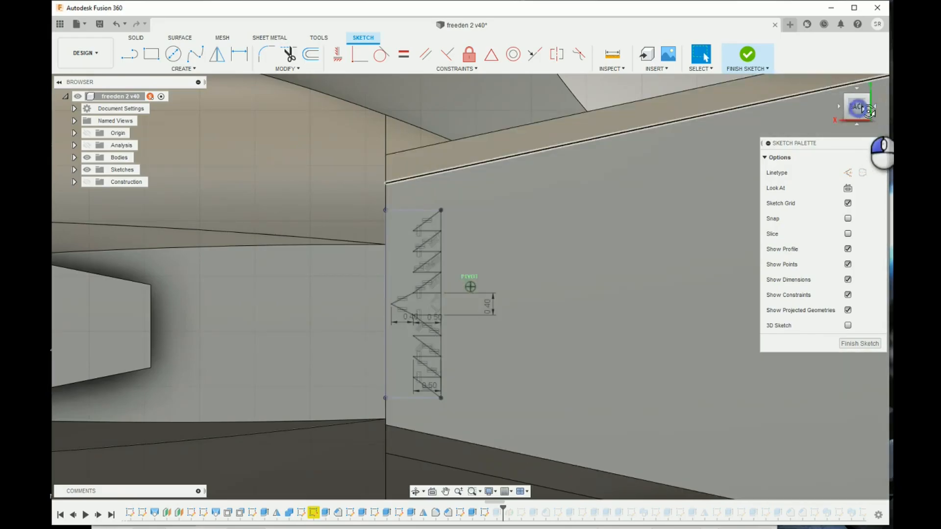
click(866, 110)
scroll(529, 269, up, 4)
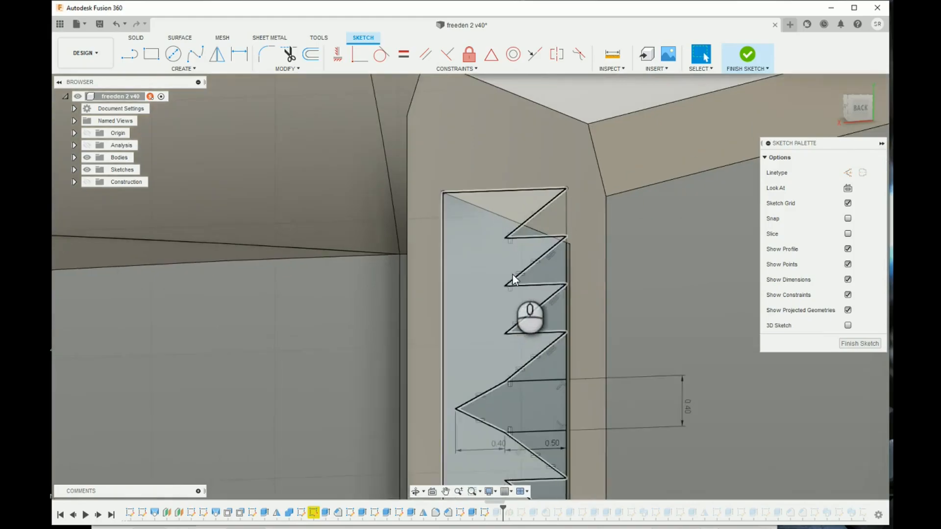
scroll(513, 274, up, 3)
mouse_move(525, 316)
middle_down()
mouse_move(564, 343)
mouse_move(574, 197)
middle_up()
scroll(562, 336, down, 3)
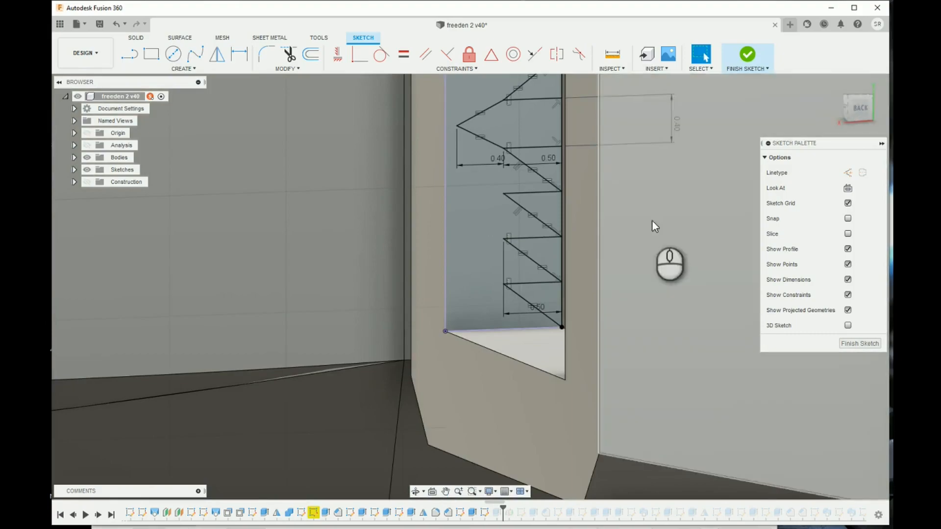
middle_drag(518, 166, 524, 334)
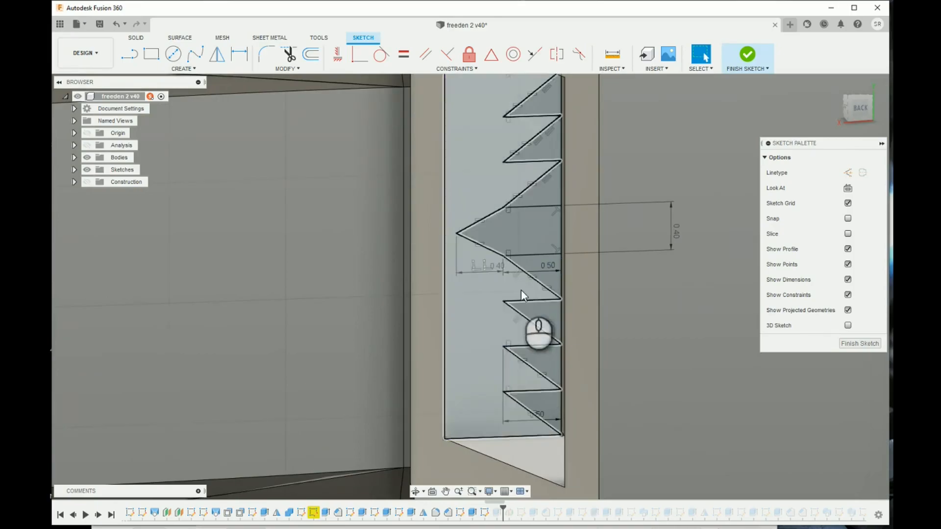
middle_drag(531, 180, 521, 264)
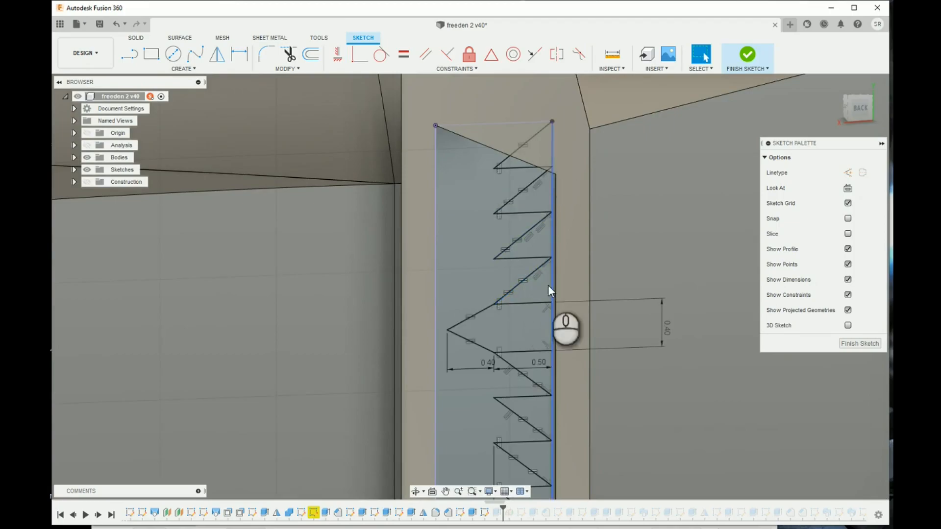
middle_drag(548, 289, 538, 169)
scroll(571, 321, down, 4)
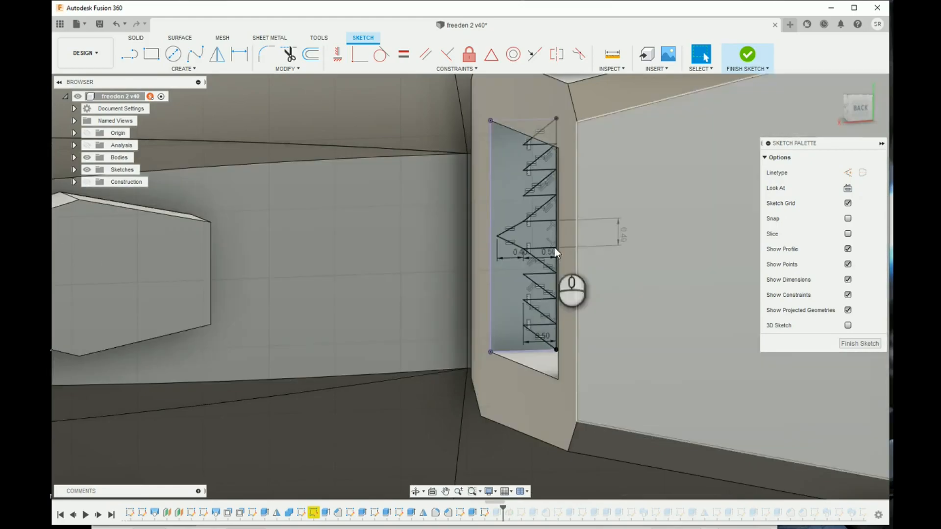
click(747, 58)
mouse_move(546, 316)
shift+middle_down()
mouse_move(830, 130)
mouse_move(637, 245)
mouse_move(571, 299)
mouse_move(540, 368)
shift+middle_up()
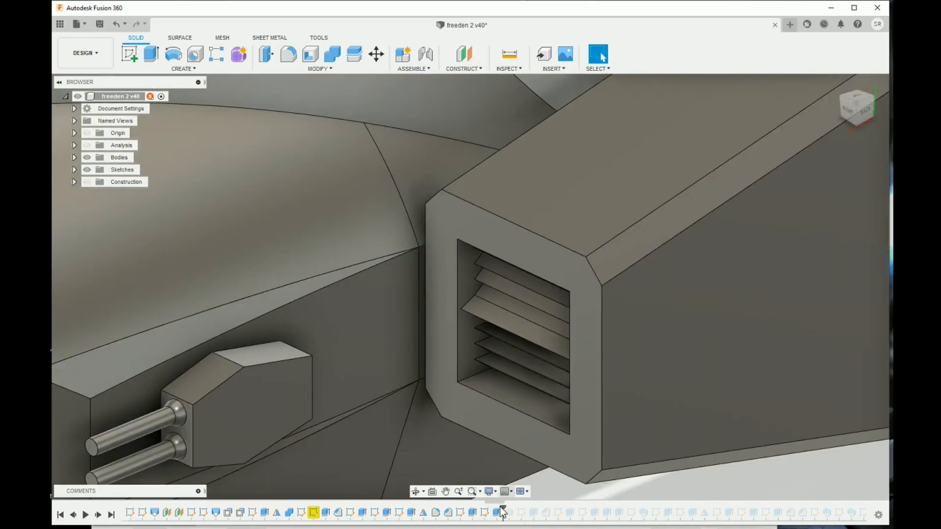
Advance the timeline to the slanted block extruded on top of the large side block, and review its profile sketch
drag(504, 512, 468, 513)
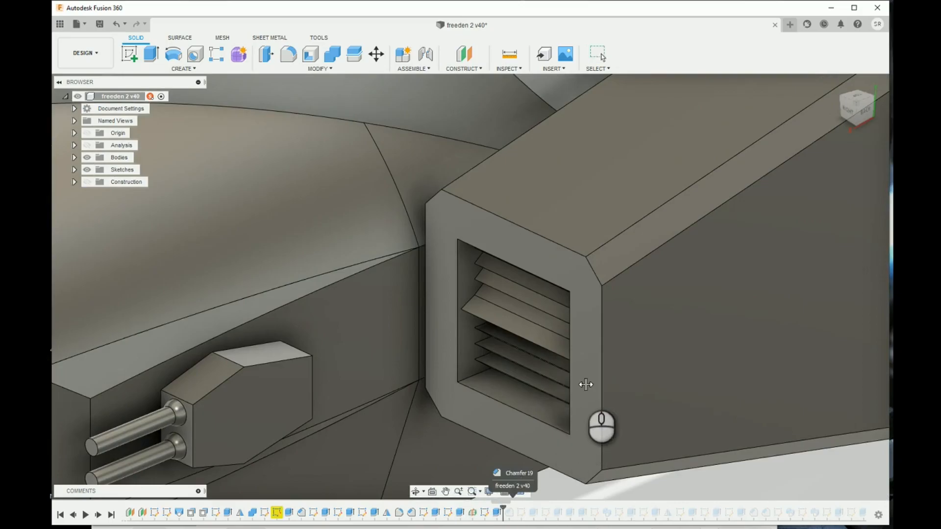
scroll(584, 383, down, 6)
middle_drag(721, 309, 563, 390)
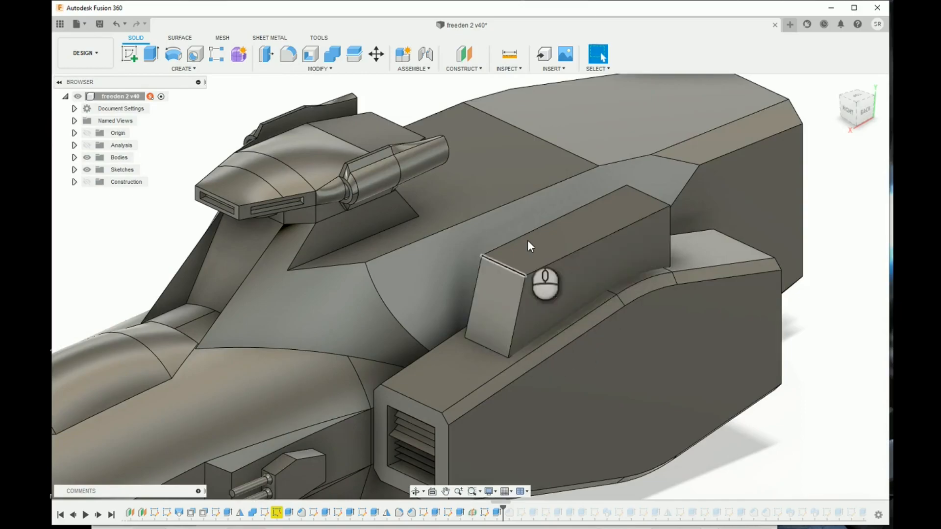
double_click(486, 515)
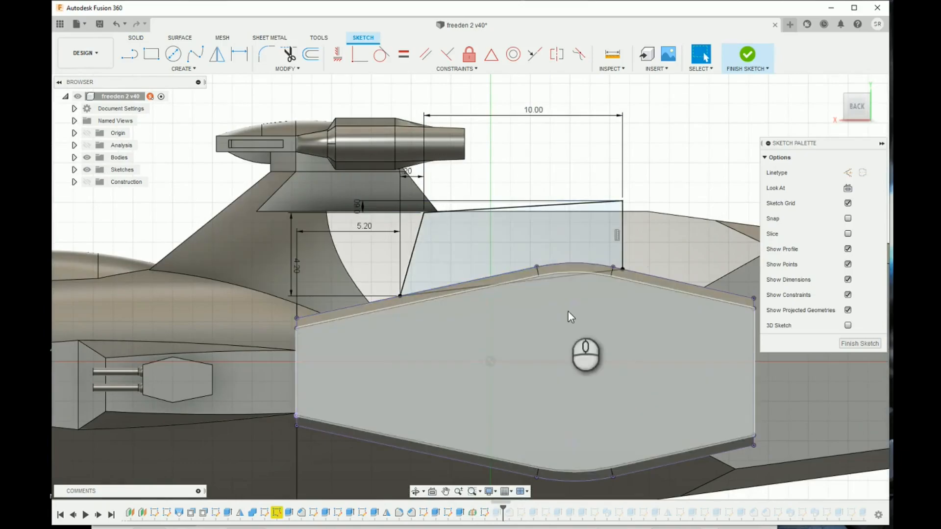
click(753, 58)
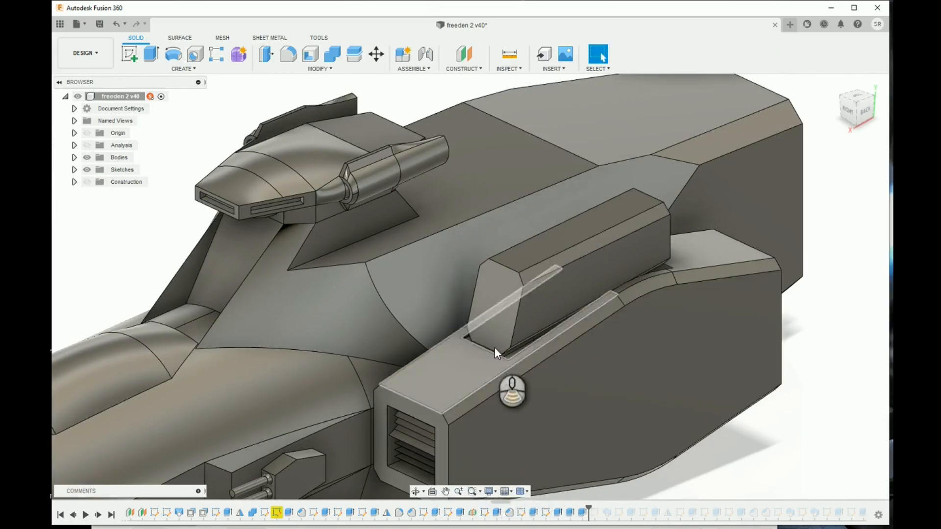
Examine the narrow recess around the base of the chamfered block on top of the large side block
scroll(505, 350, up, 5)
scroll(454, 350, down, 6)
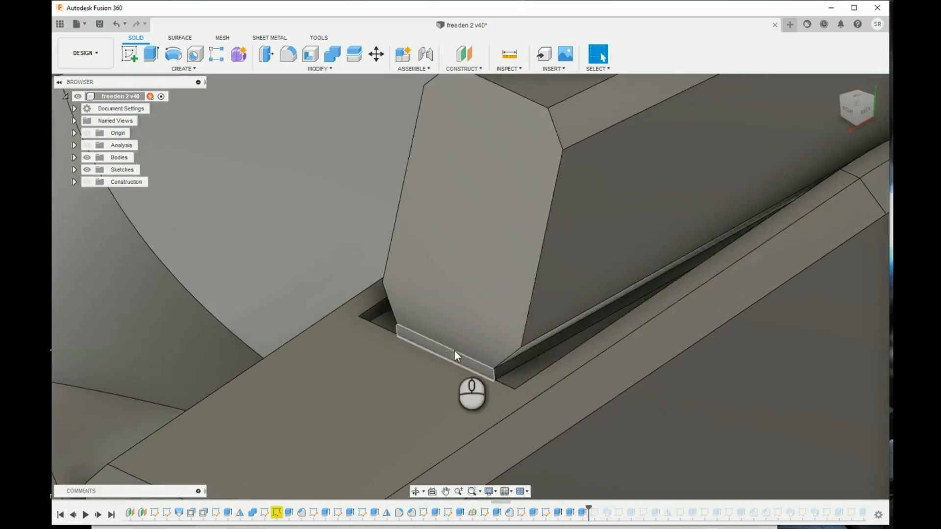
scroll(532, 367, up, 8)
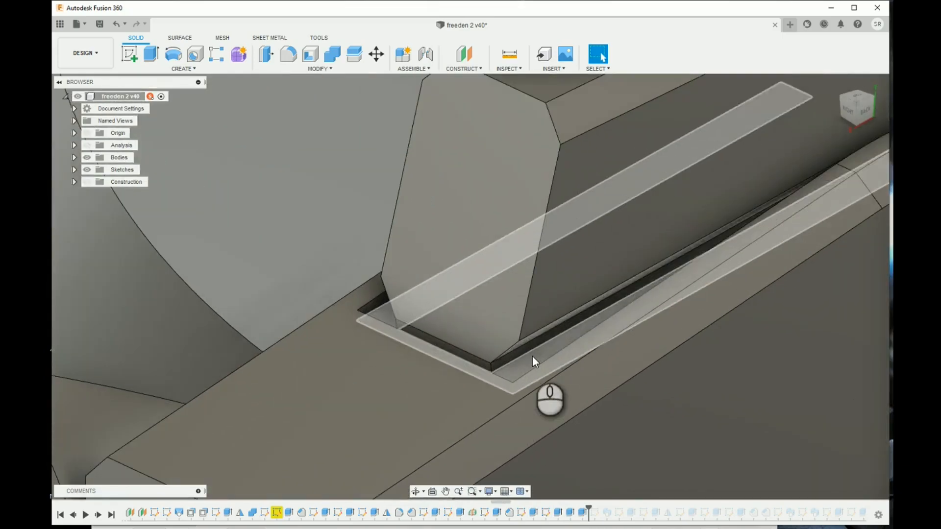
scroll(552, 387, down, 3)
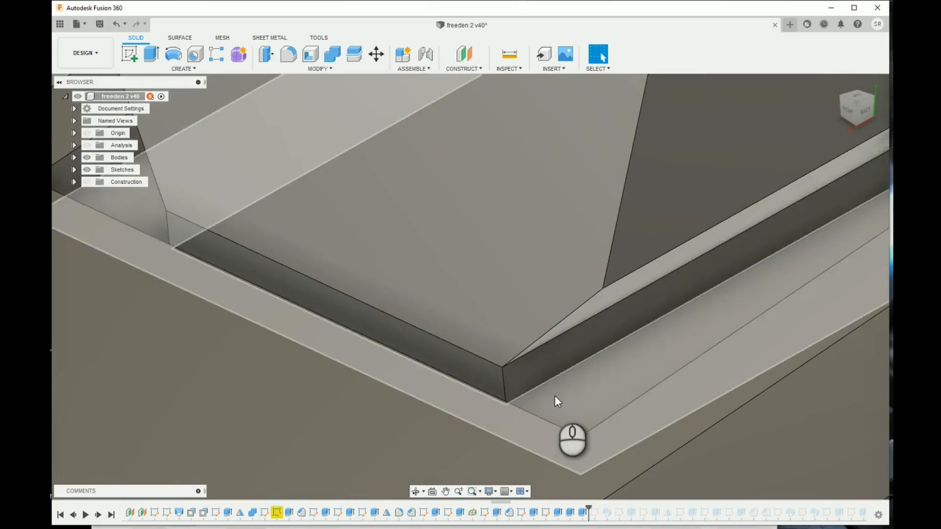
scroll(524, 400, up, 3)
scroll(495, 382, down, 3)
scroll(534, 371, up, 3)
scroll(552, 363, down, 3)
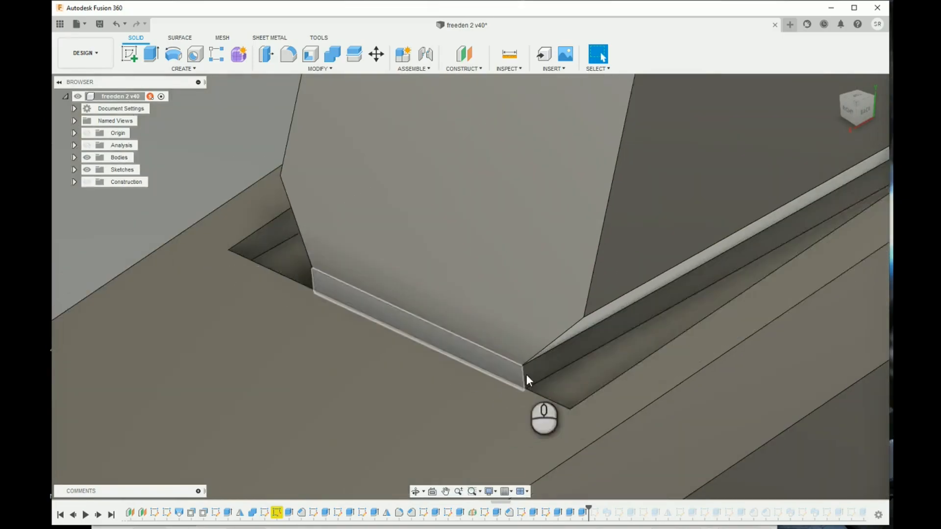
scroll(502, 346, up, 3)
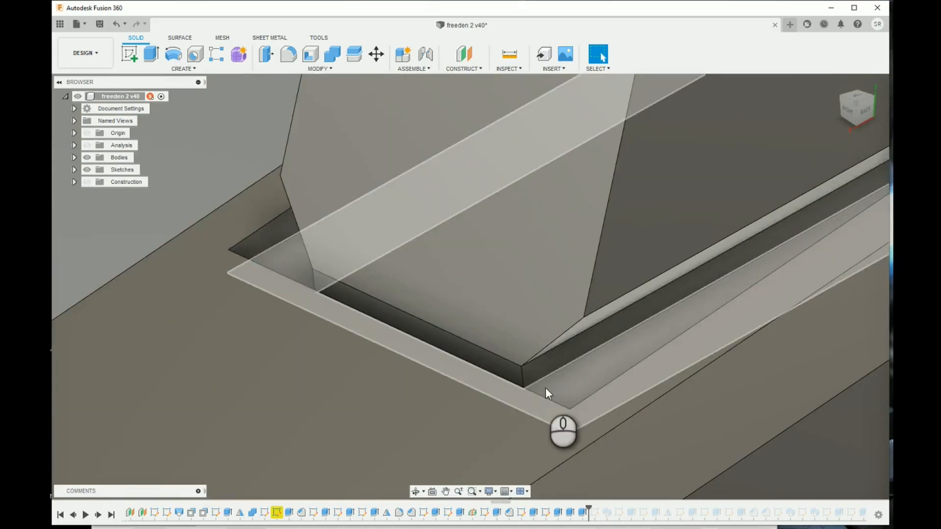
scroll(564, 395, down, 10)
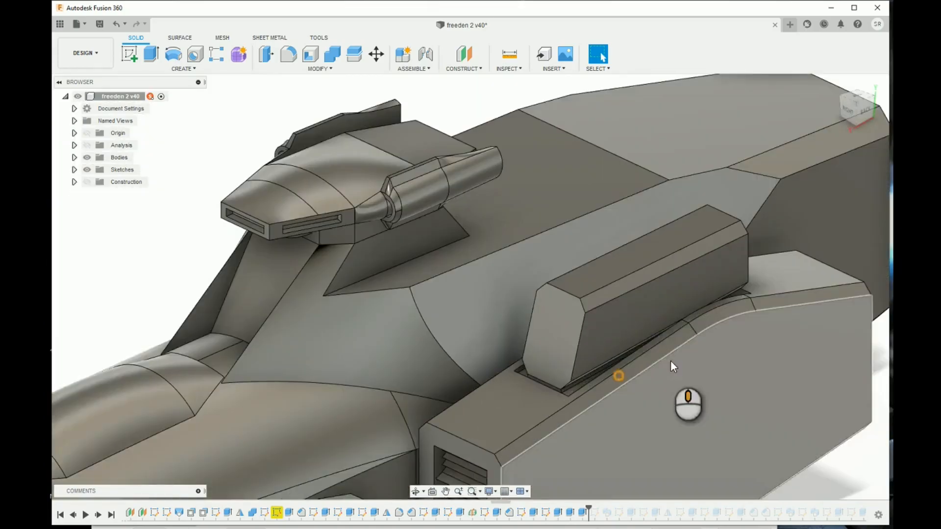
Review the hollow in the slanted block on the large side block, checking its inset profile sketch and the single-path sweep cut's settings
middle_drag(673, 366, 570, 381)
double_click(608, 511)
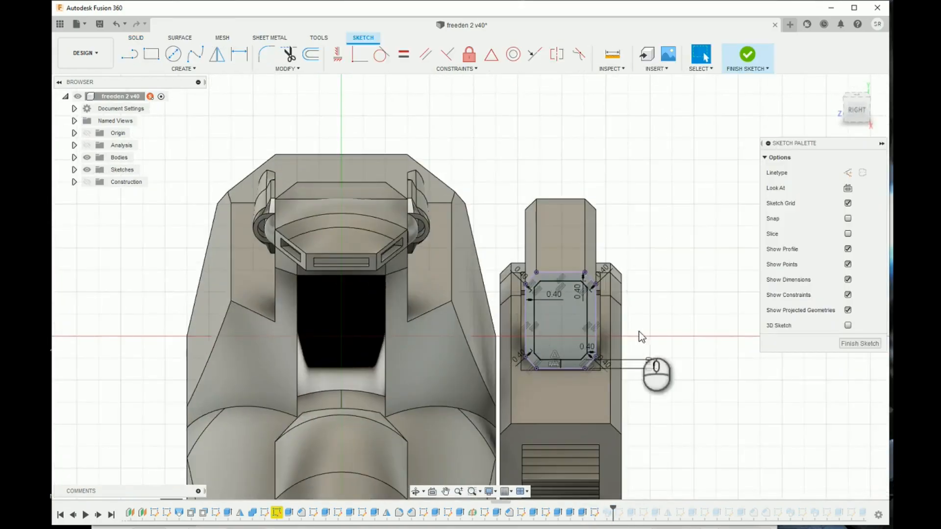
click(863, 344)
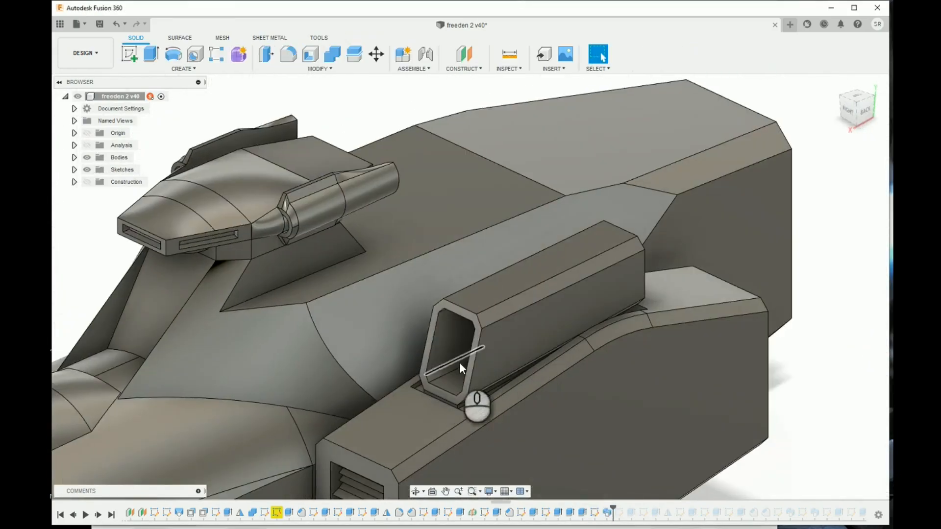
double_click(607, 514)
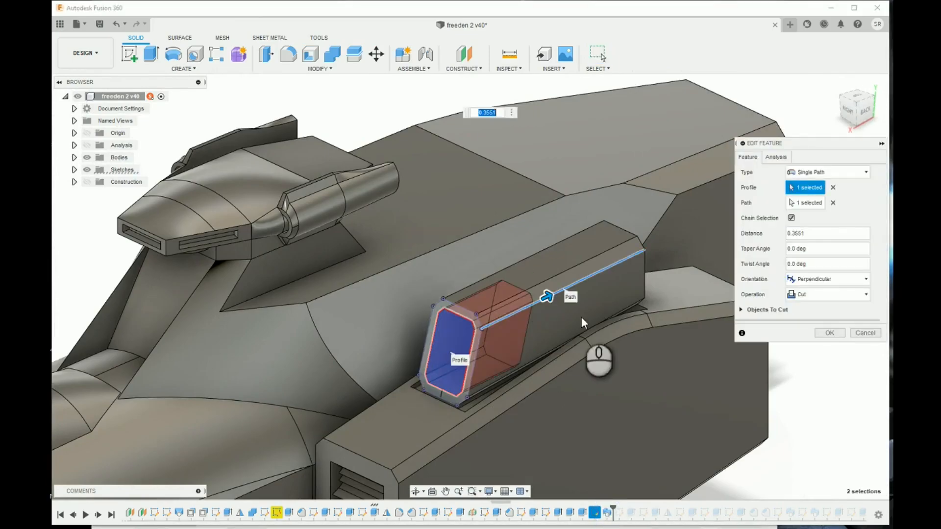
click(854, 335)
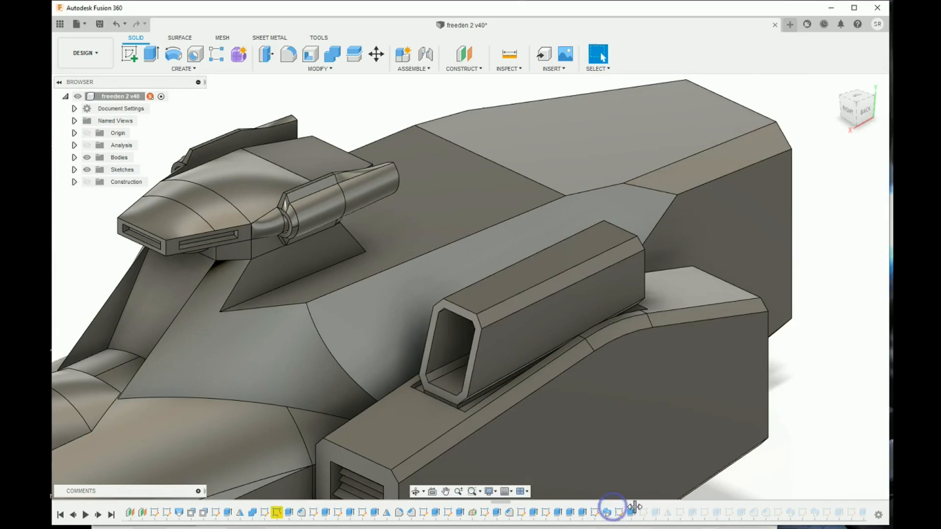
Advance the timeline to the stepped upper rear fin, and review its side profile sketch and symmetric extrusion
drag(635, 508, 638, 507)
middle_drag(685, 399, 534, 458)
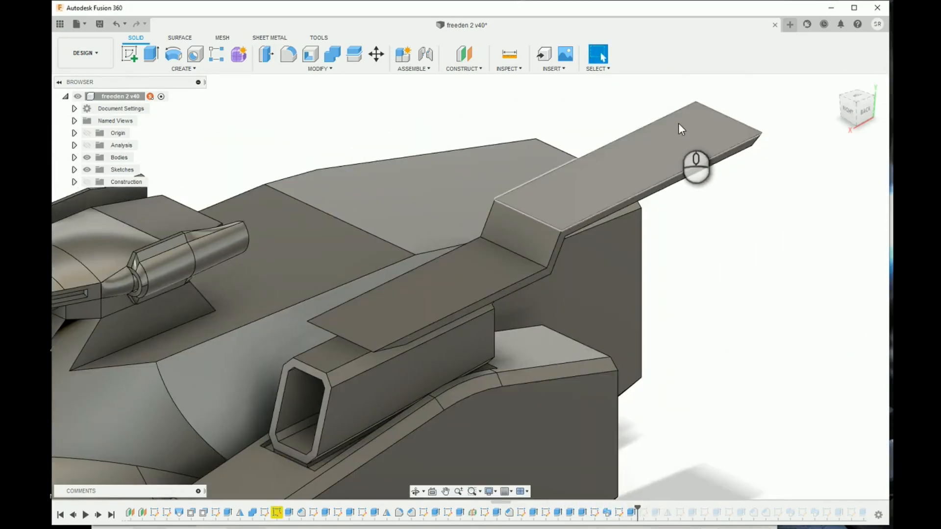
double_click(619, 513)
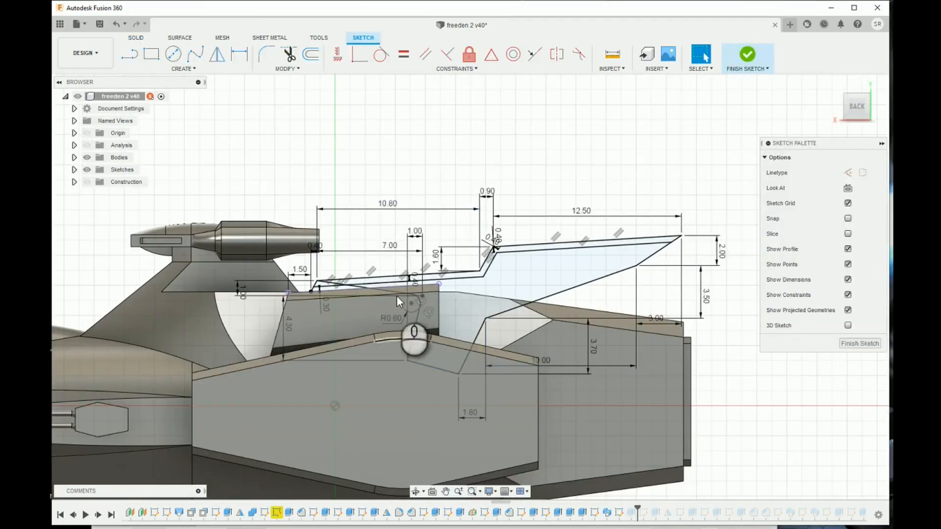
click(863, 344)
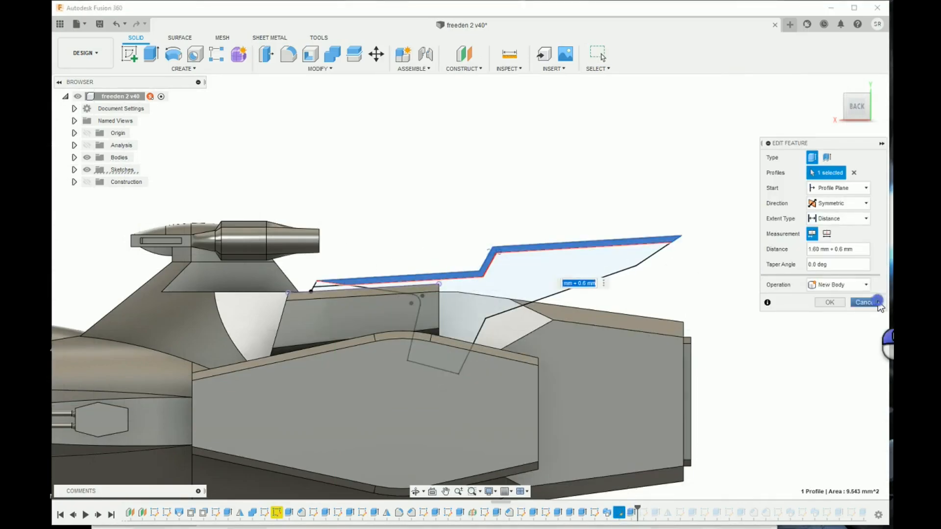
click(865, 302)
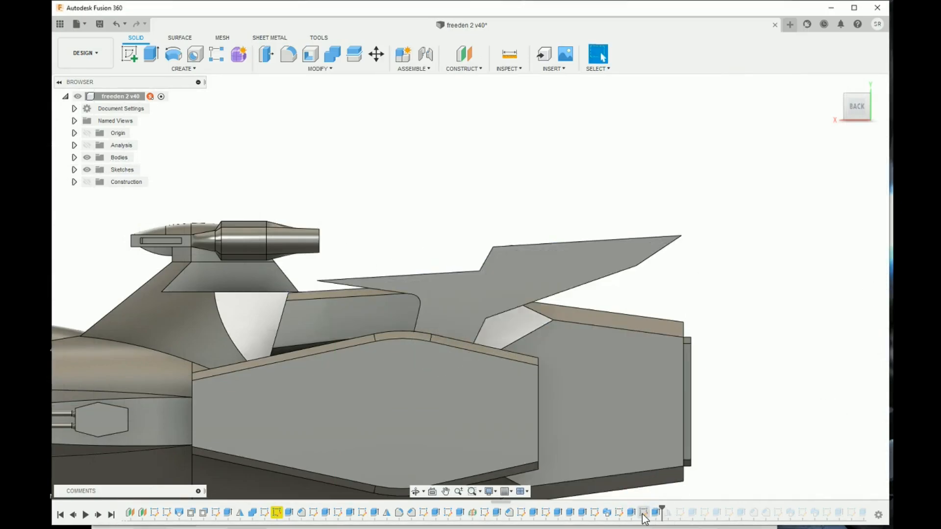
Review the sketch and the joined extrusion that form the side plate of the upper rear fin
click(644, 514)
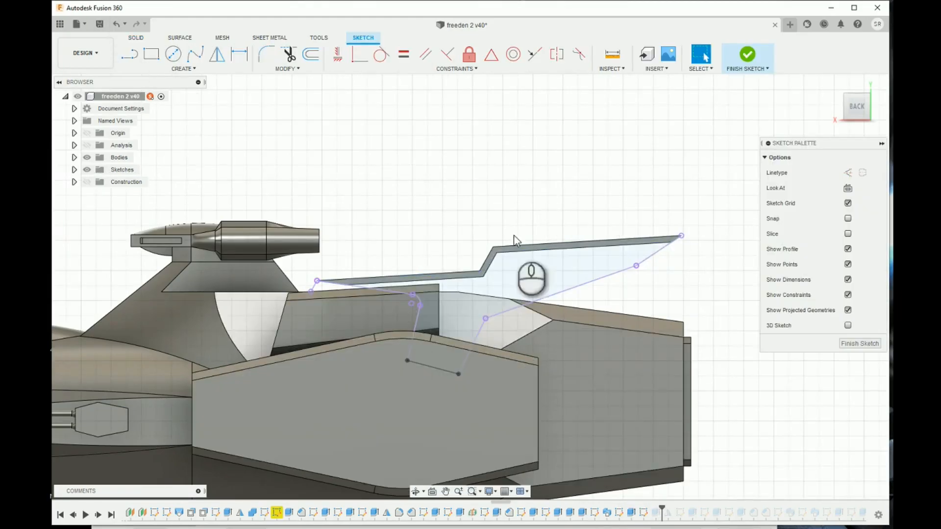
click(843, 341)
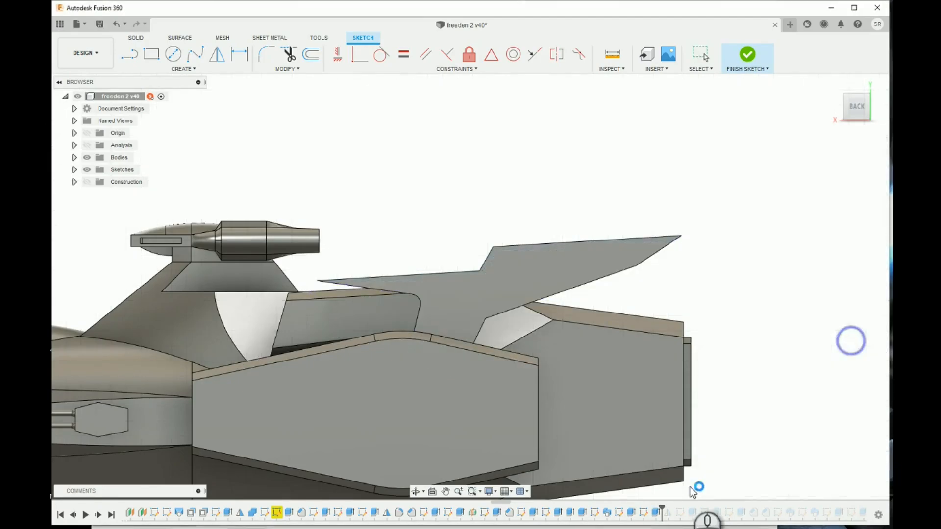
double_click(656, 514)
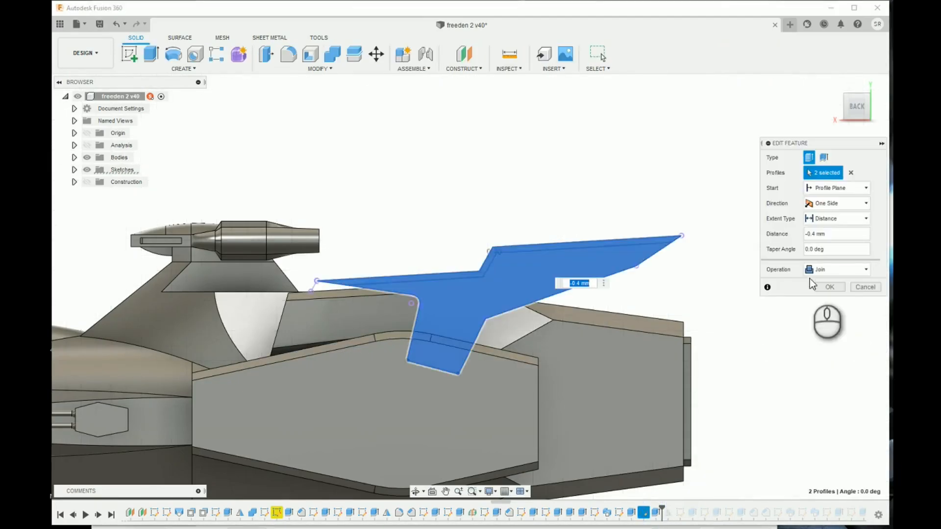
click(859, 287)
Examine the fin's side plate from behind, and reopen its extrusion to check the start options
shift+middle_drag(867, 117, 780, 116)
scroll(568, 270, up, 5)
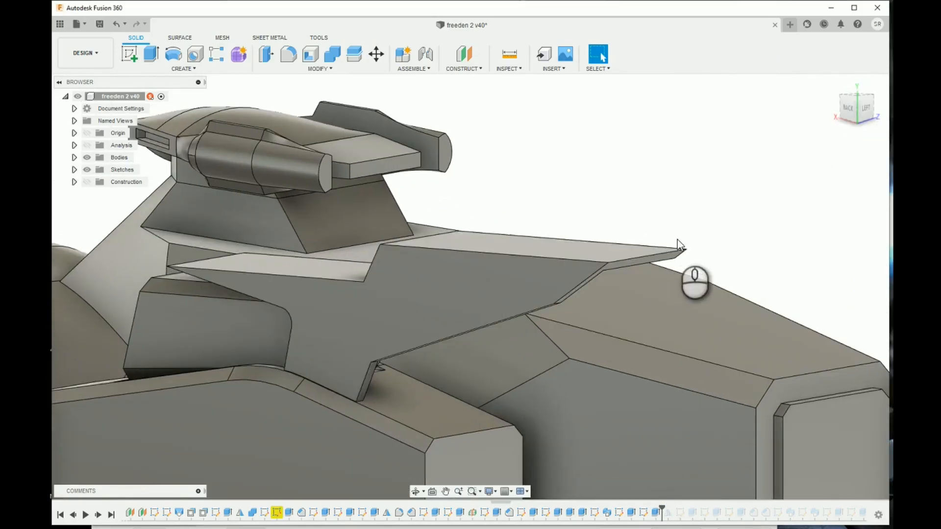
double_click(656, 516)
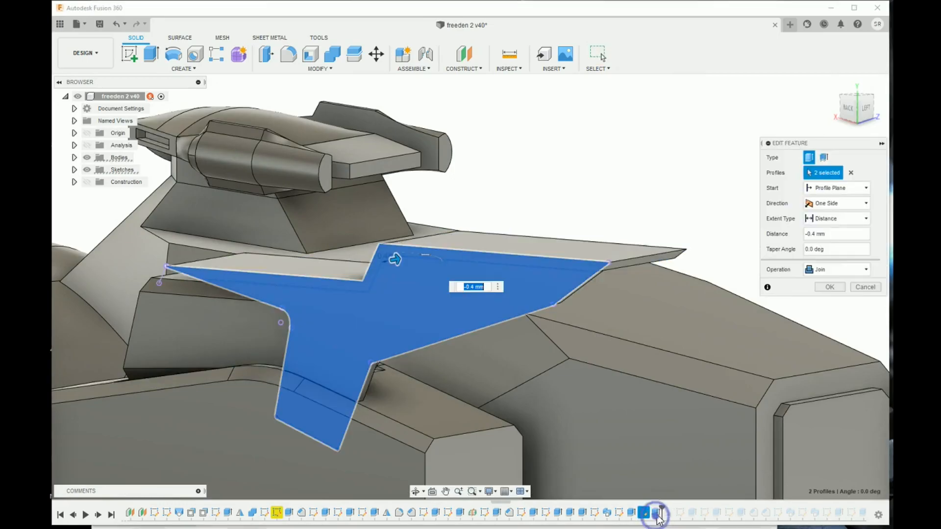
click(830, 203)
click(829, 192)
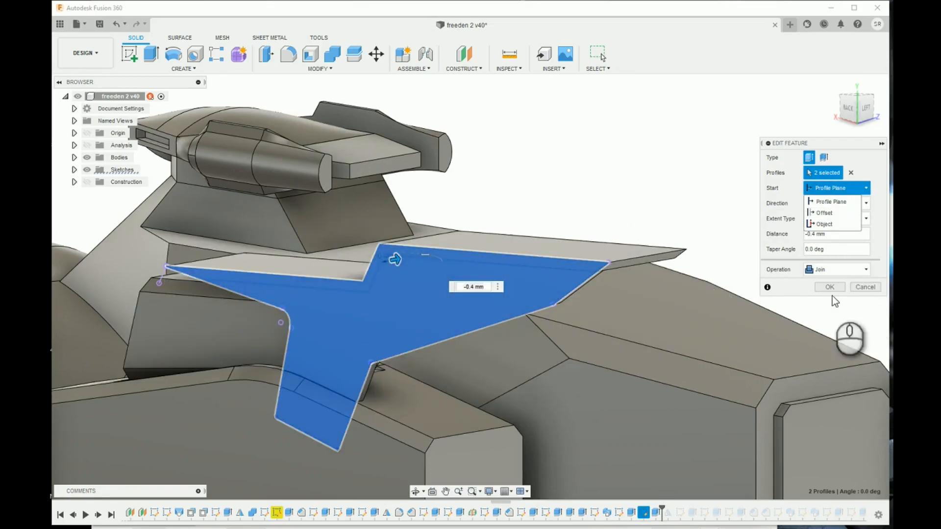
click(829, 287)
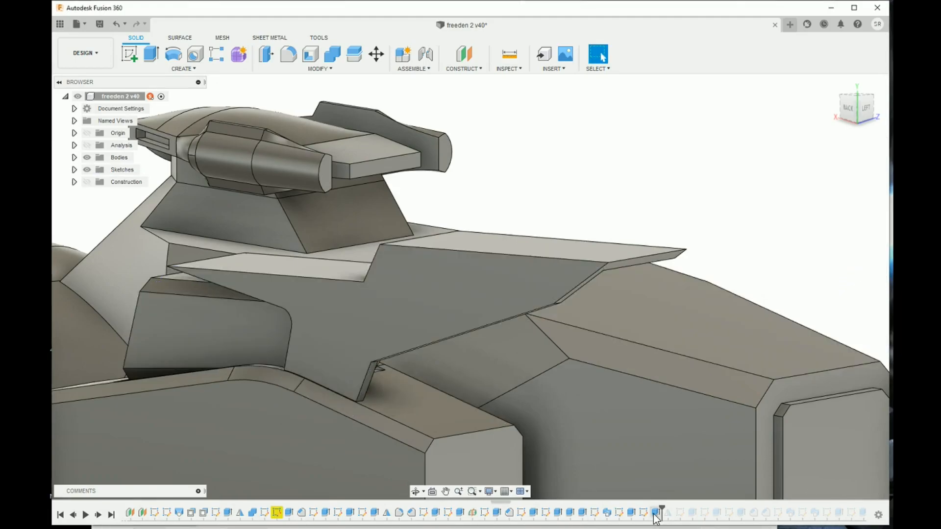
Advance the timeline past the side plate's mirror to the second upper rear fin, and examine it from behind
drag(662, 508, 698, 510)
scroll(604, 427, down, 3)
middle_drag(578, 449, 645, 282)
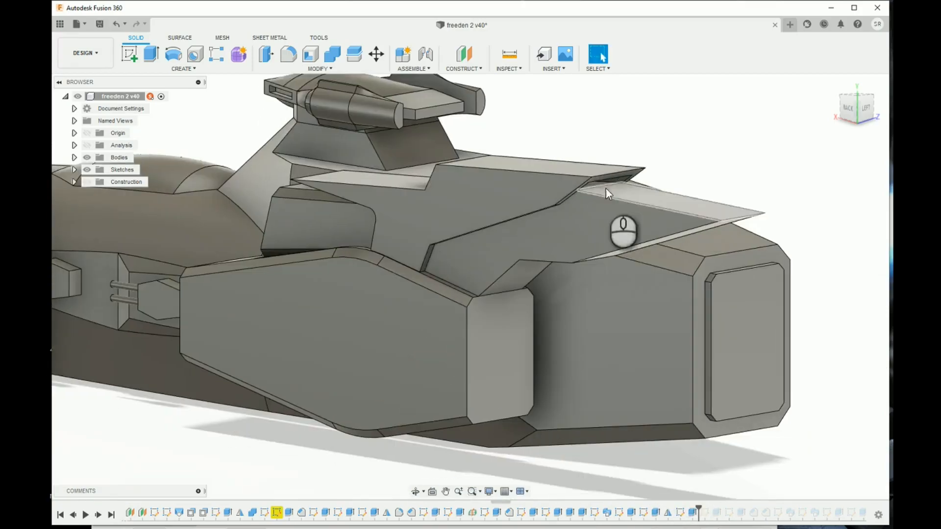
Show Sketch2, the rectangle around the ship's side profile, and compare the rear fins with it
click(850, 110)
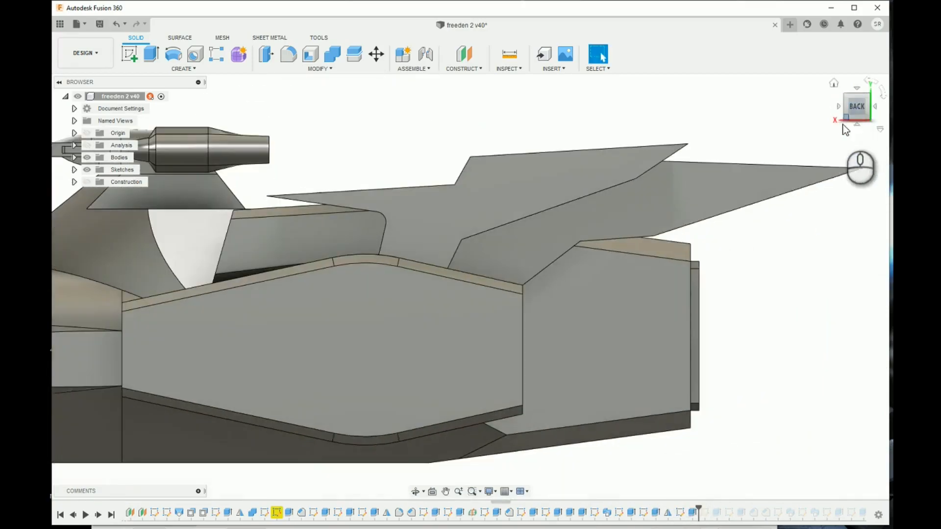
click(74, 170)
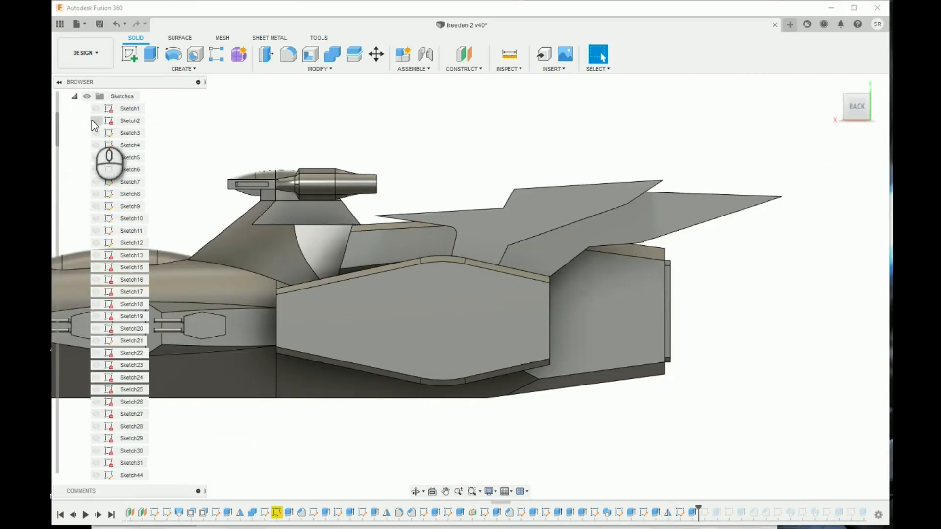
click(96, 120)
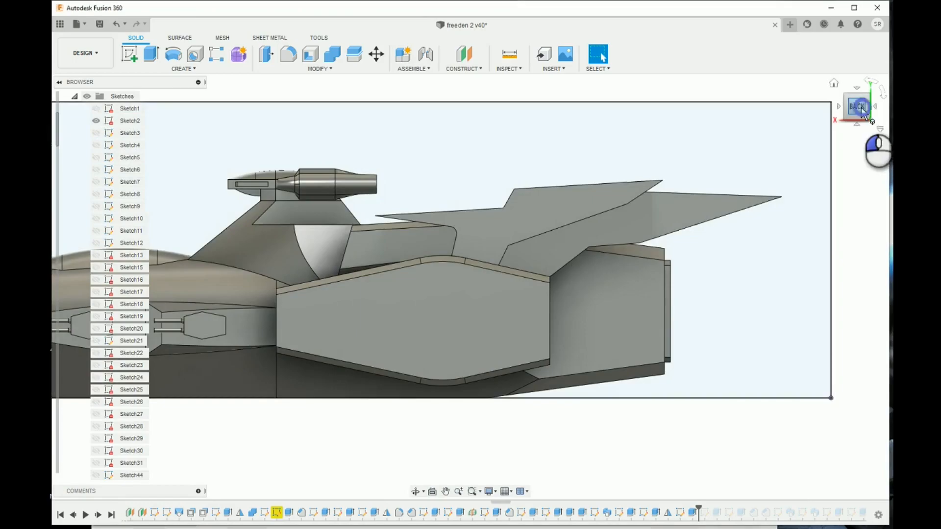
click(868, 117)
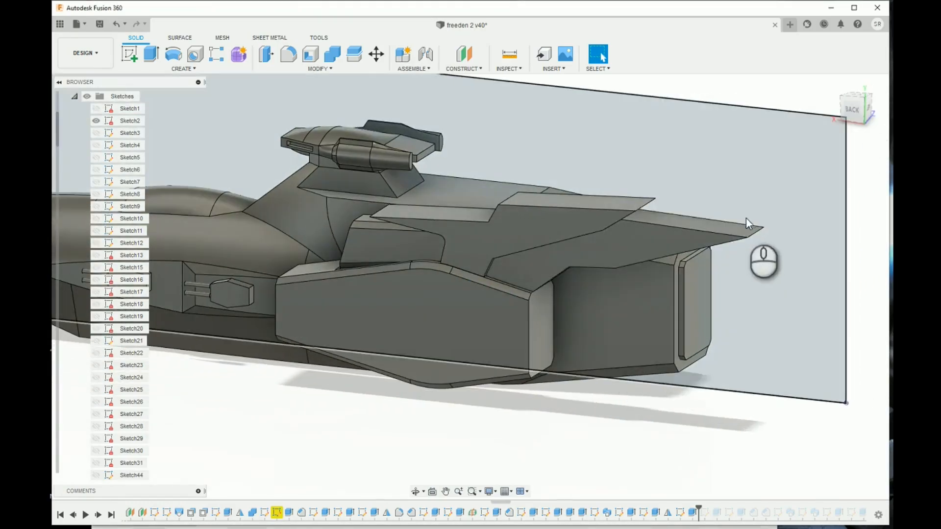
Advance the timeline through the two lower rear fins, and compare their tips with the reference rectangle in the side view
scroll(663, 254, up, 3)
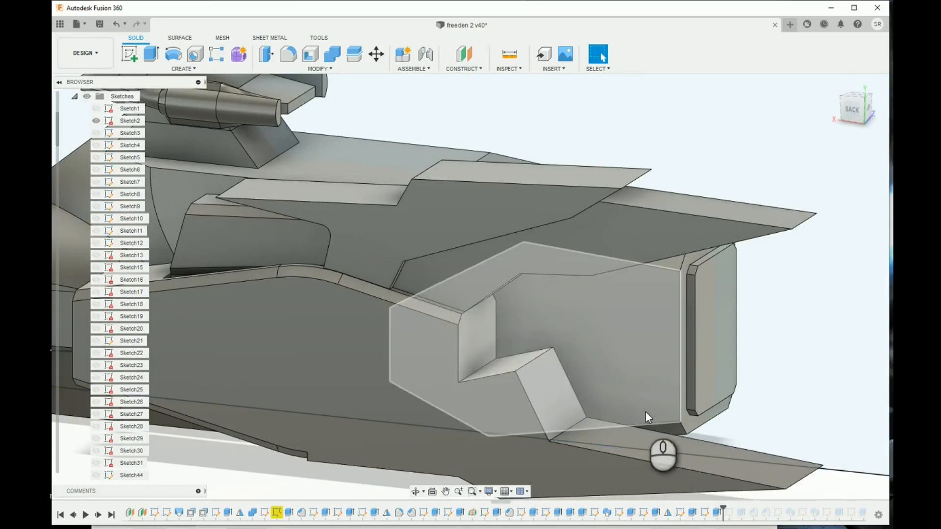
middle_drag(646, 411, 615, 290)
click(853, 109)
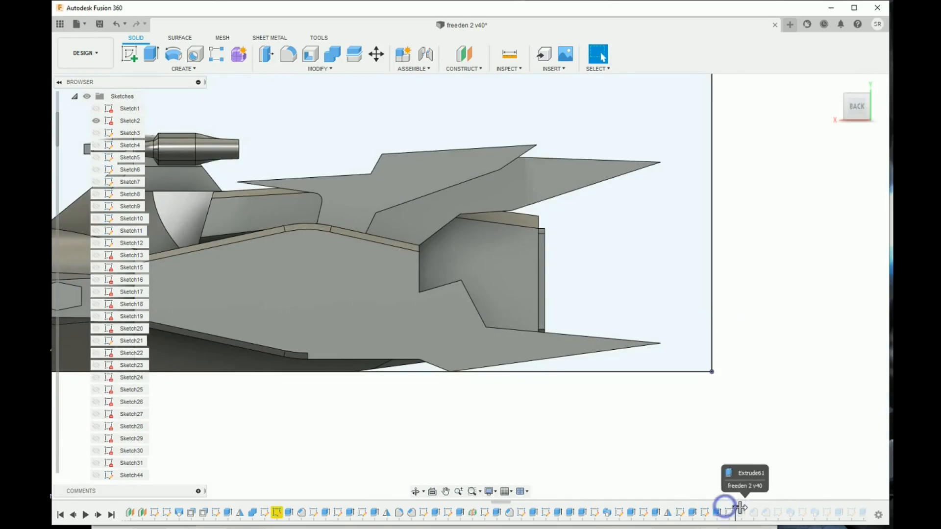
drag(740, 507, 744, 510)
scroll(630, 408, up, 4)
middle_drag(463, 420, 584, 385)
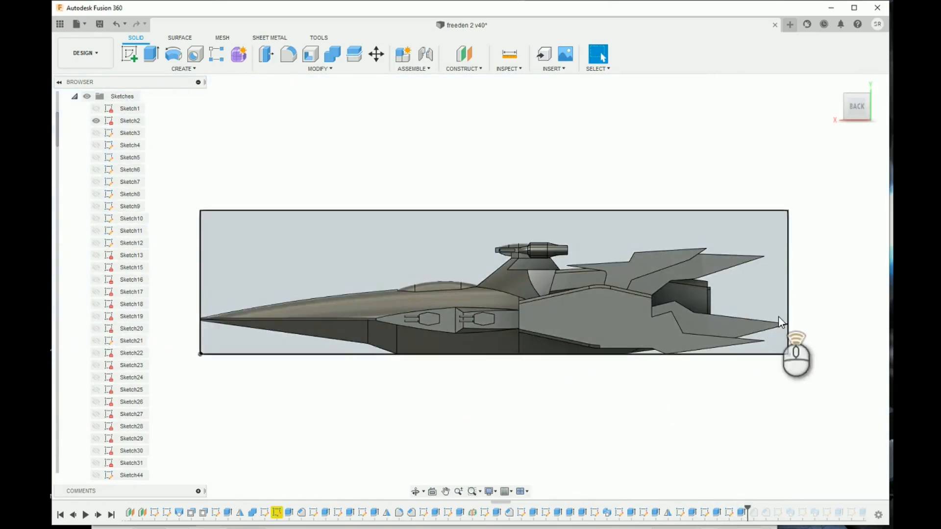
scroll(783, 333, down, 4)
scroll(779, 343, down, 2)
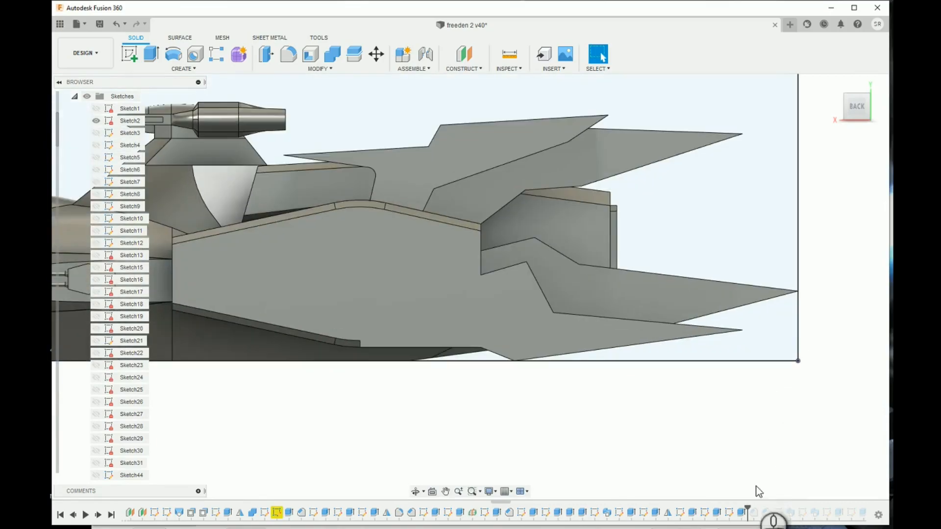
Advance the timeline through the chamfers on the rear fins' edges, and examine the bevelled upper fins from behind
drag(749, 510, 761, 507)
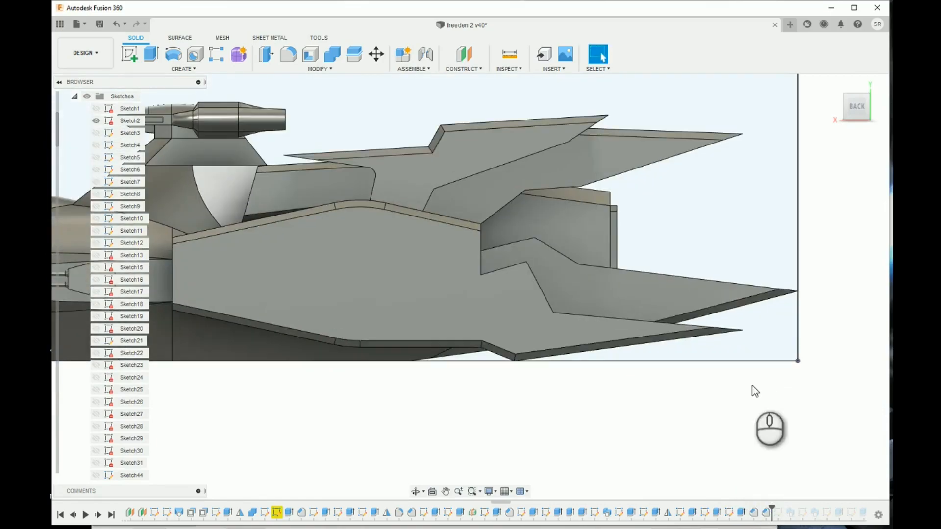
mouse_move(839, 116)
mouse_down()
mouse_move(786, 118)
mouse_move(750, 105)
mouse_up()
scroll(479, 158, down, 5)
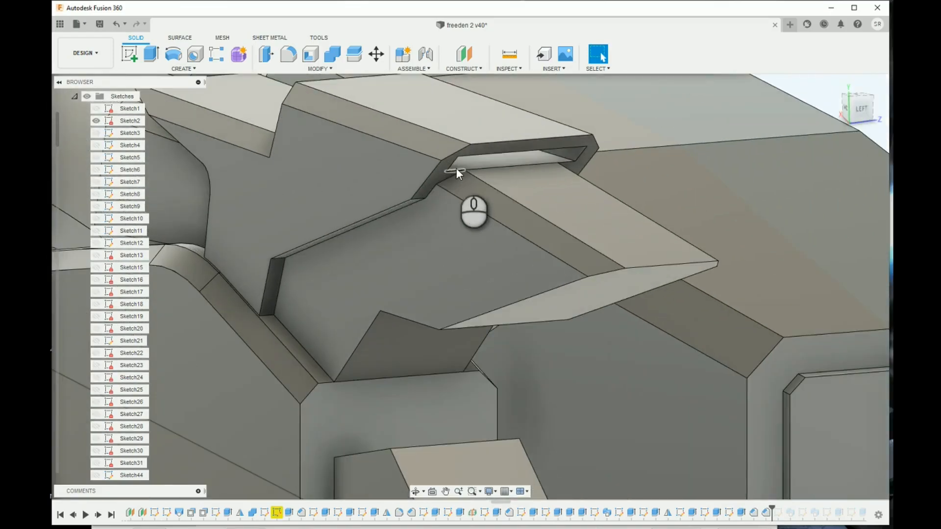
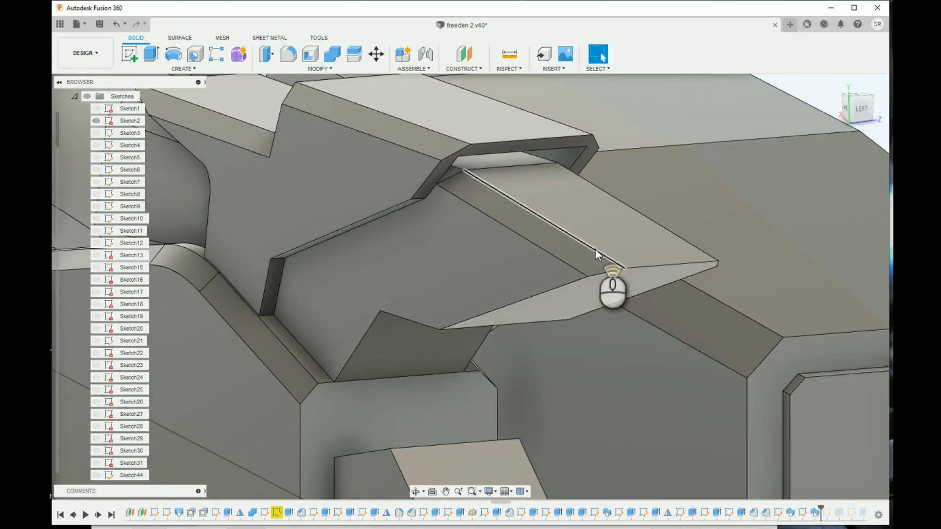
Advance the timeline past the fins' swept features to the next extrusion, and examine the hollow lower fins from behind
scroll(595, 248, up, 2)
click(862, 109)
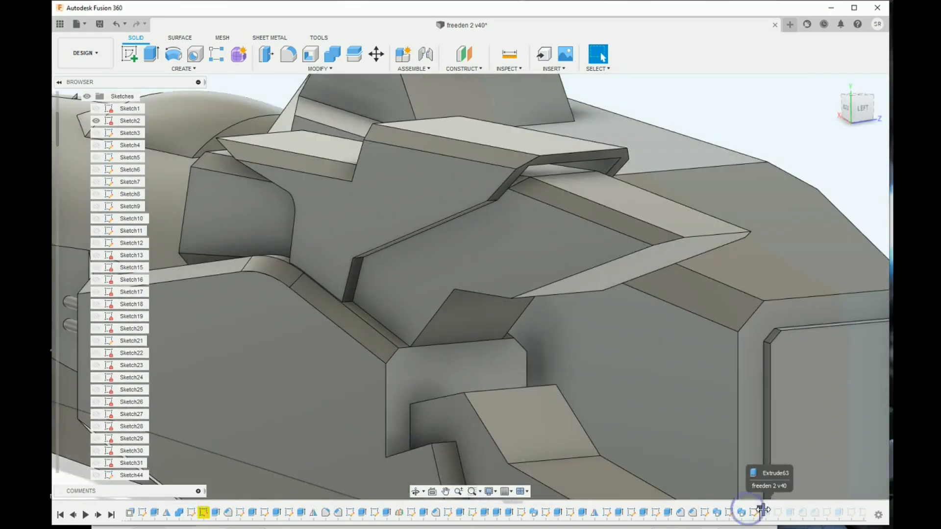
shift+middle_drag(632, 441, 428, 210)
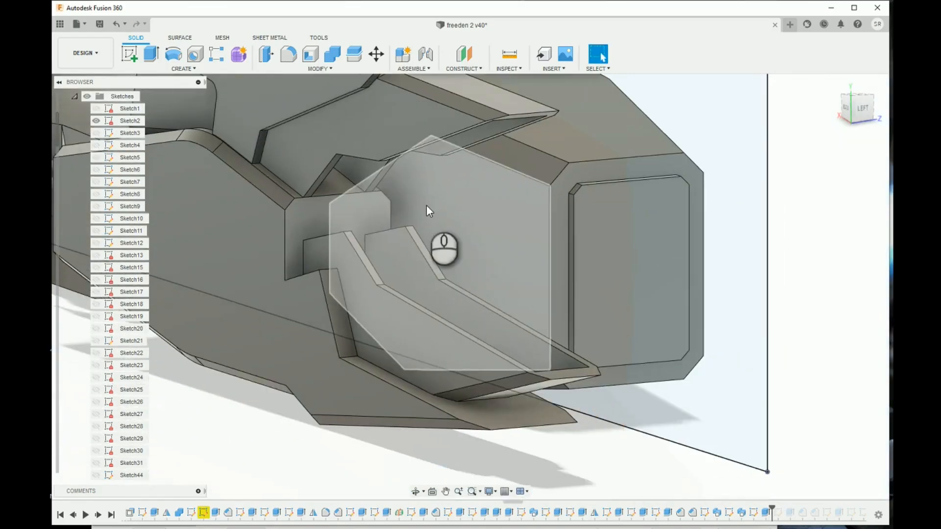
click(846, 107)
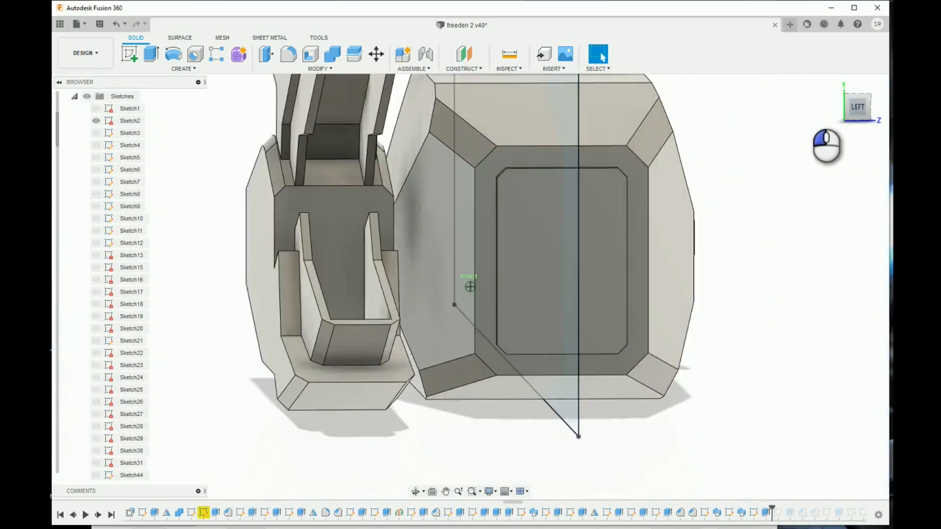
Advance the timeline through the chamfered block between the rear fins and the opening cut into its rear face
drag(774, 510, 822, 510)
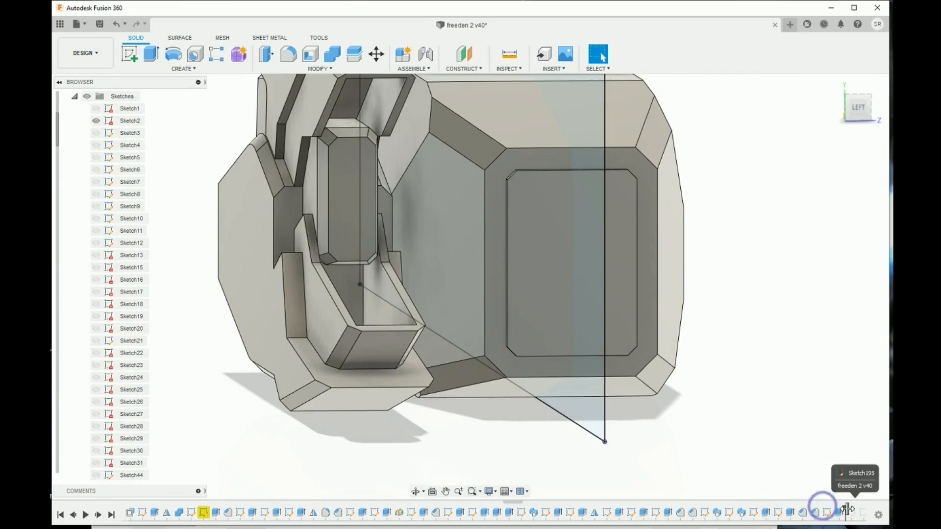
drag(823, 508, 847, 510)
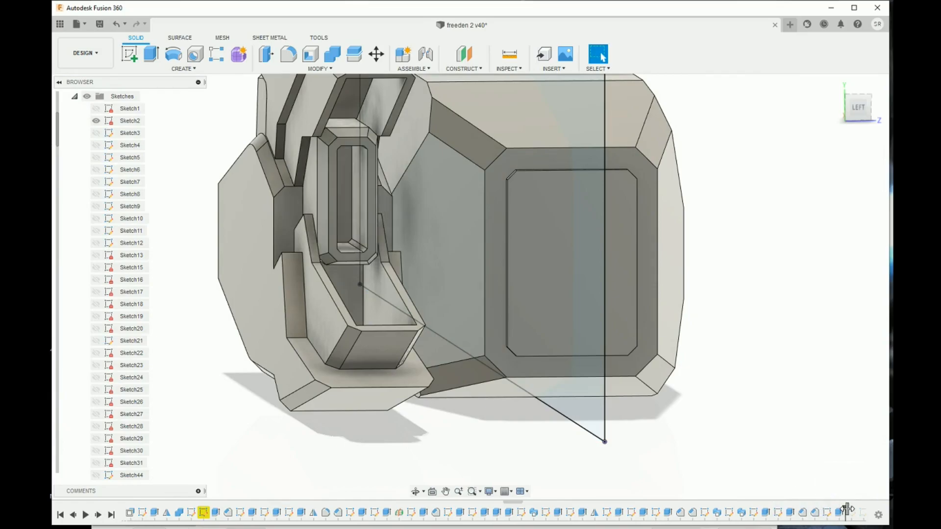
scroll(613, 382, down, 3)
drag(868, 111, 641, 399)
middle_drag(484, 412, 649, 407)
Advance the timeline to the rounded panel outline on the large side block's outer face, and examine it
mouse_move(845, 511)
mouse_down()
mouse_move(738, 512)
mouse_move(771, 507)
mouse_up()
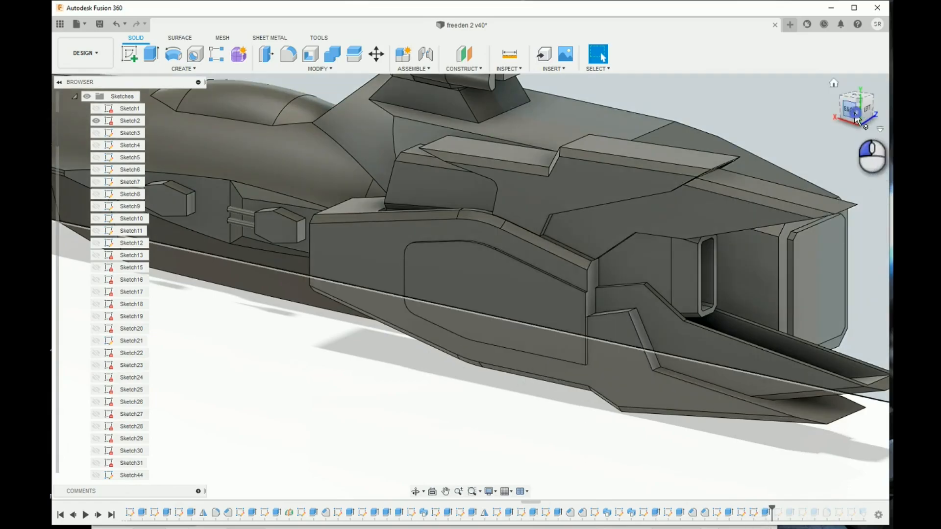
mouse_move(855, 116)
mouse_down()
mouse_move(872, 105)
mouse_move(894, 123)
mouse_move(885, 104)
mouse_move(850, 108)
mouse_up()
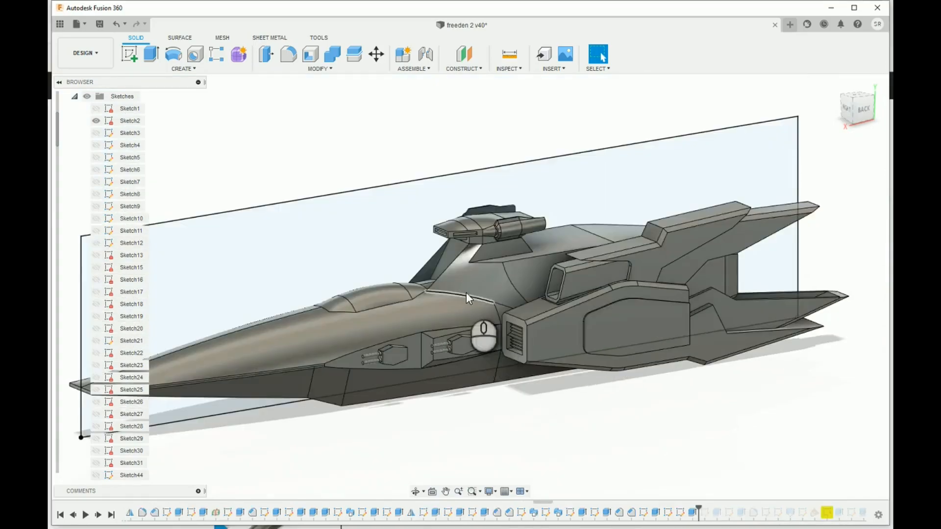
Advance the timeline to the tall slanted antenna on top of the bridge, and examine it up close
scroll(451, 286, up, 3)
scroll(520, 266, up, 3)
middle_drag(486, 223, 491, 320)
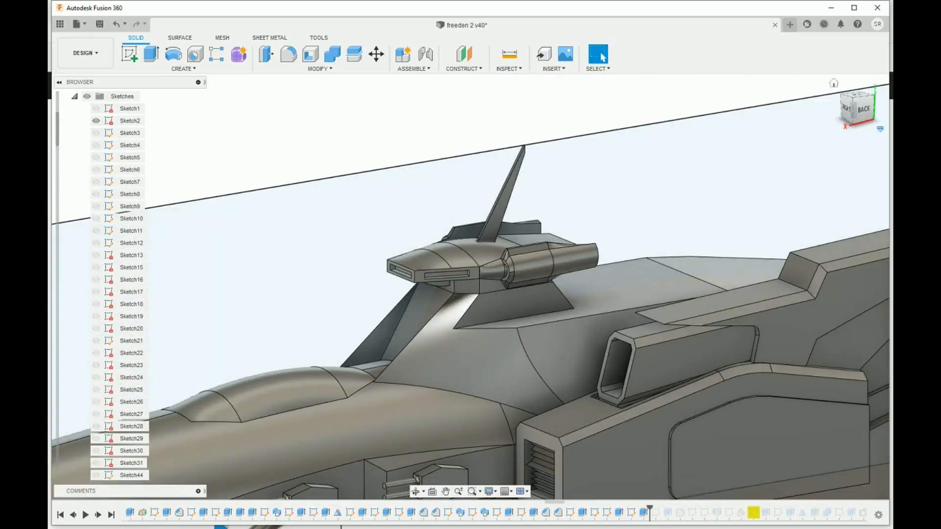
Compare the antenna's height with the rectangular side-view reference outline, and advance the timeline past the next antenna extrusion
click(857, 108)
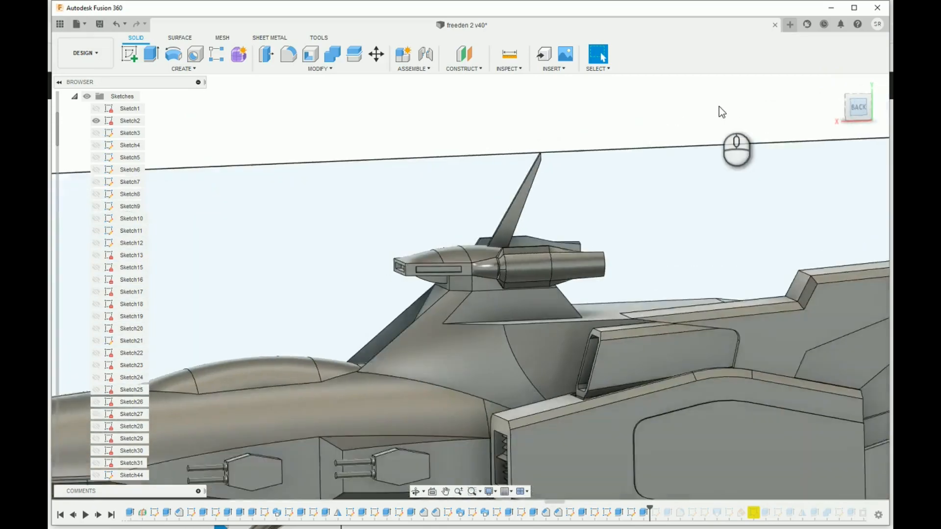
scroll(544, 169, down, 5)
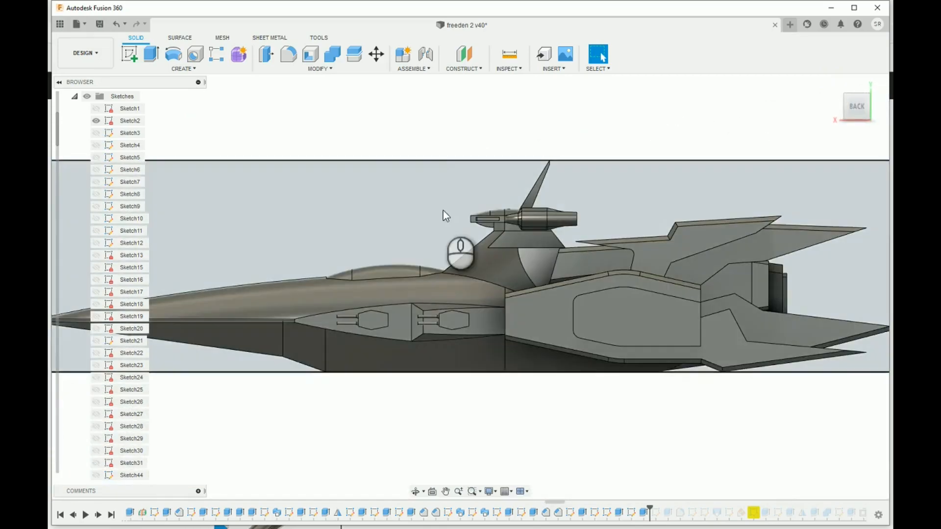
middle_drag(443, 212, 473, 225)
middle_drag(660, 231, 694, 258)
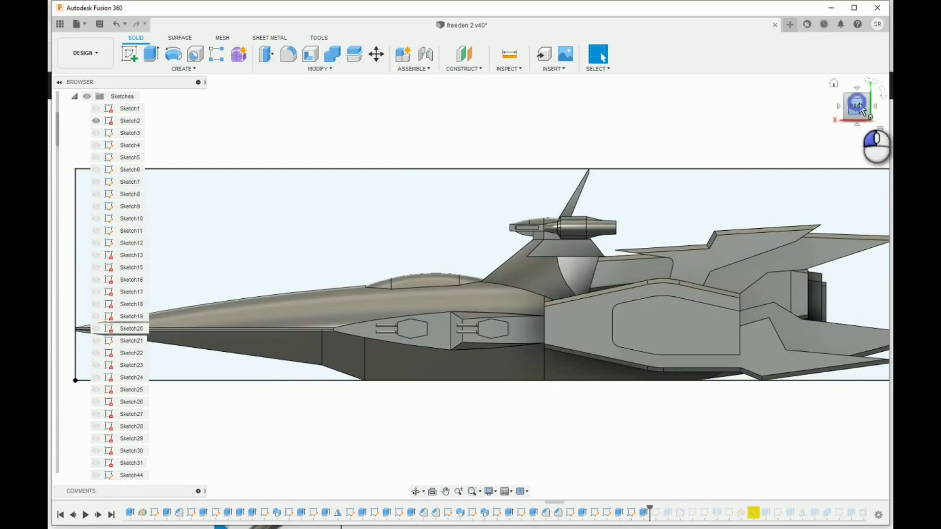
drag(861, 109, 496, 161)
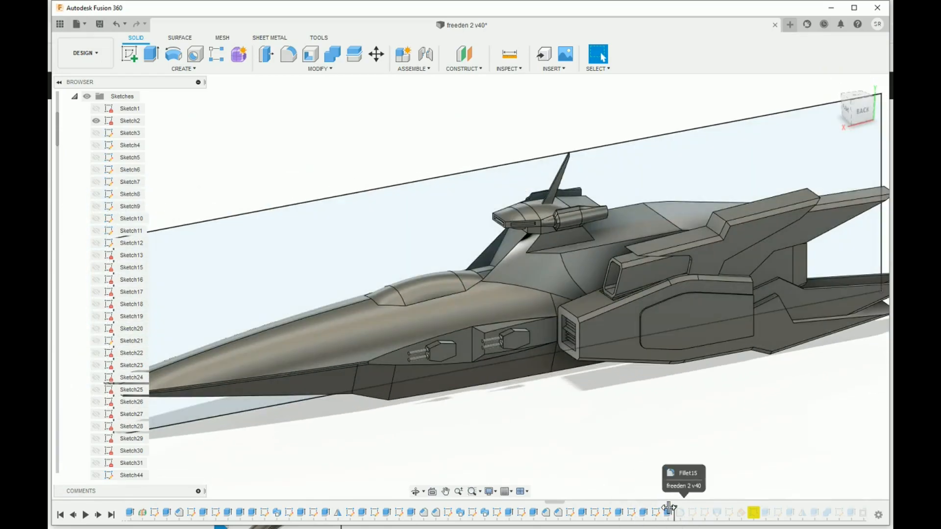
Review the antenna's two side-profile sketches, the slanted blade and the section in front of it, closing each one
scroll(559, 205, up, 8)
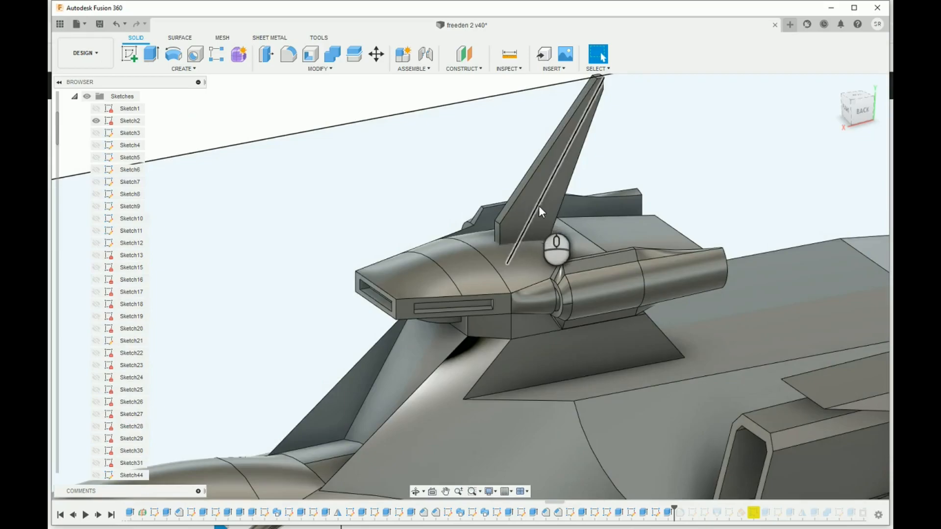
double_click(632, 513)
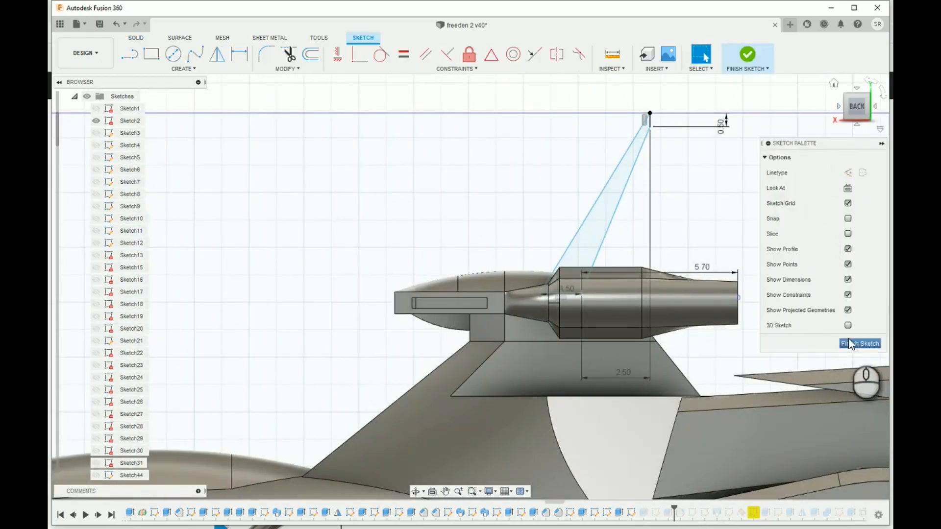
click(850, 343)
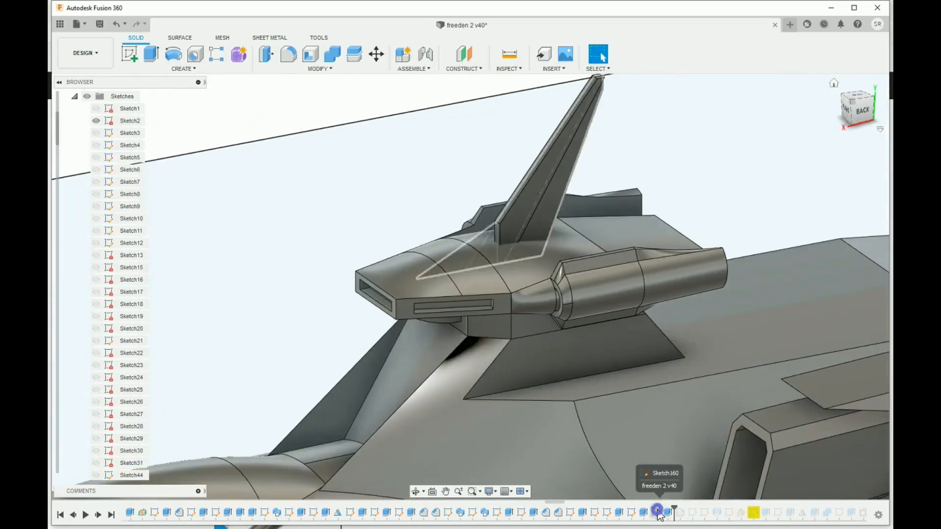
double_click(657, 513)
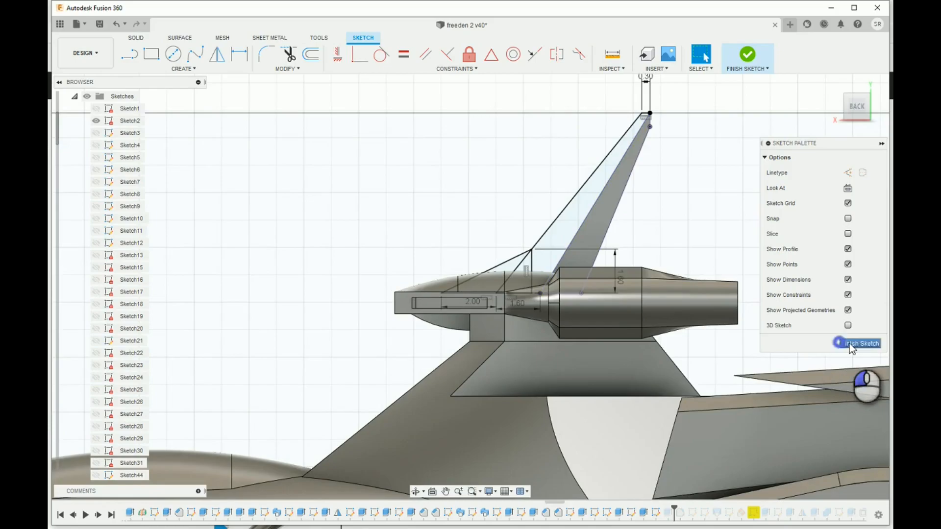
click(850, 344)
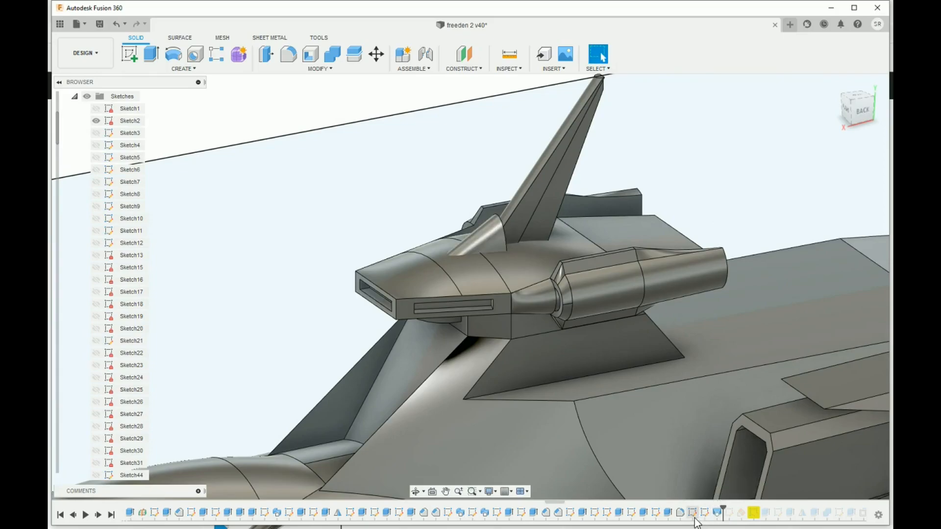
Open the arch-shaped profile sketch of the antenna's front base fairing, and examine its spline and dimensions
double_click(691, 513)
scroll(378, 283, up, 5)
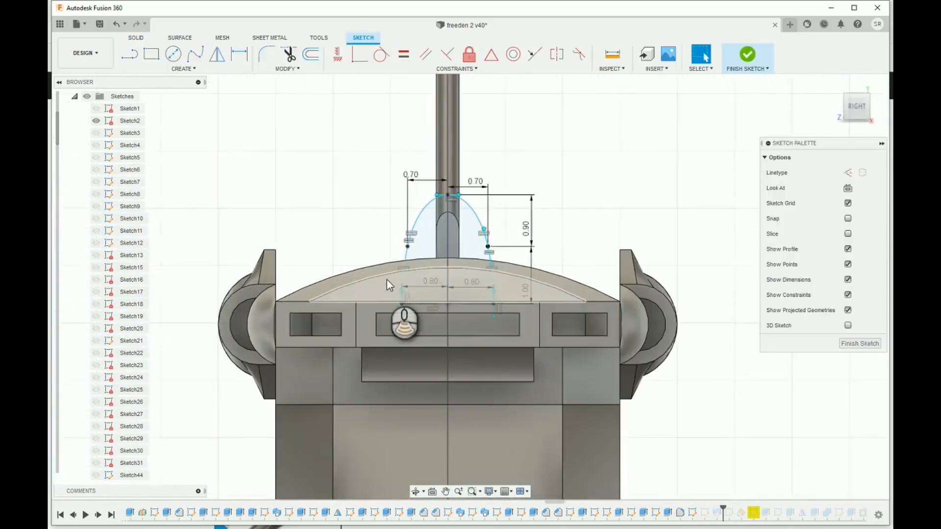
scroll(413, 295, up, 2)
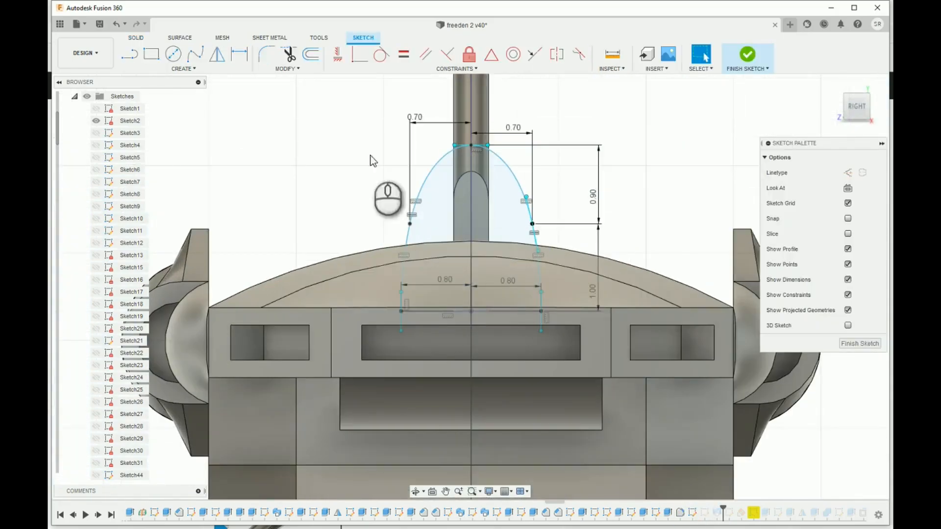
Sketch a demonstration three-point spline arch beside the fairing profile, remove it, and leave the sketch
click(196, 58)
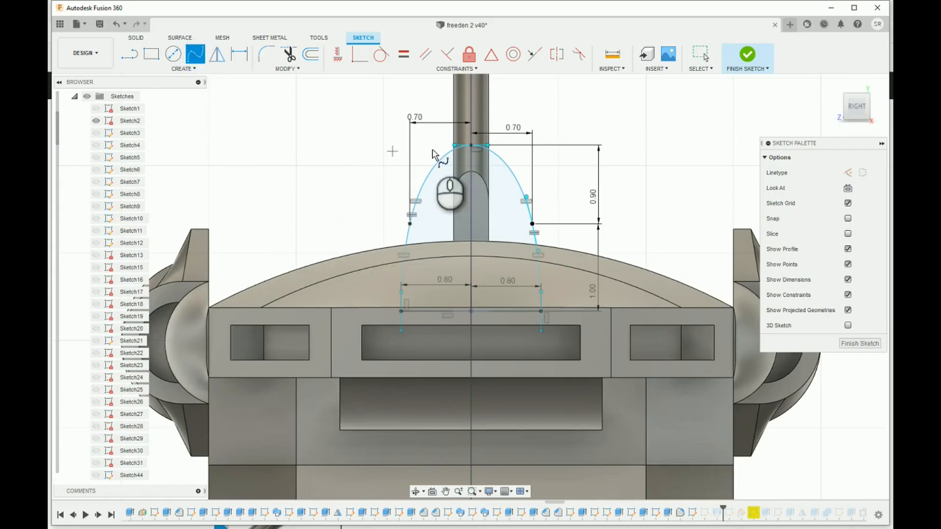
click(274, 240)
click(328, 139)
click(358, 244)
right_click(280, 262)
click(318, 269)
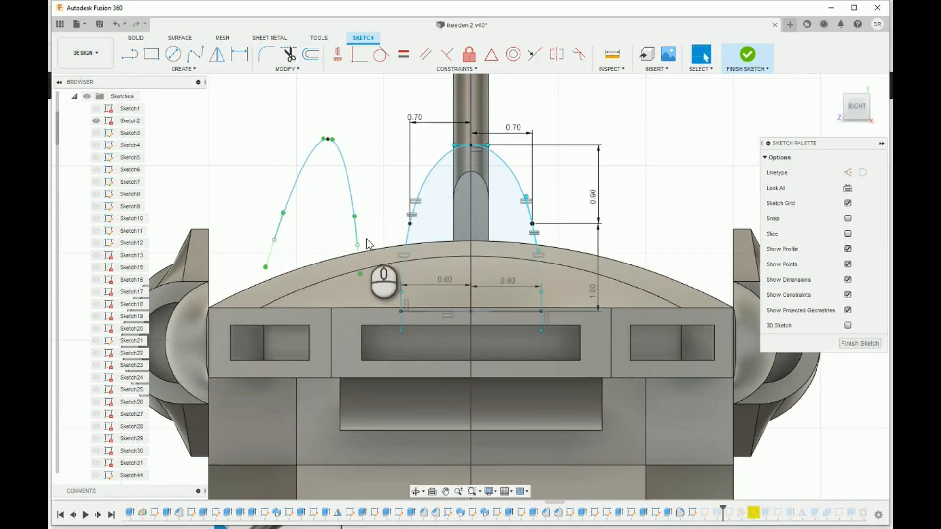
drag(269, 115, 378, 260)
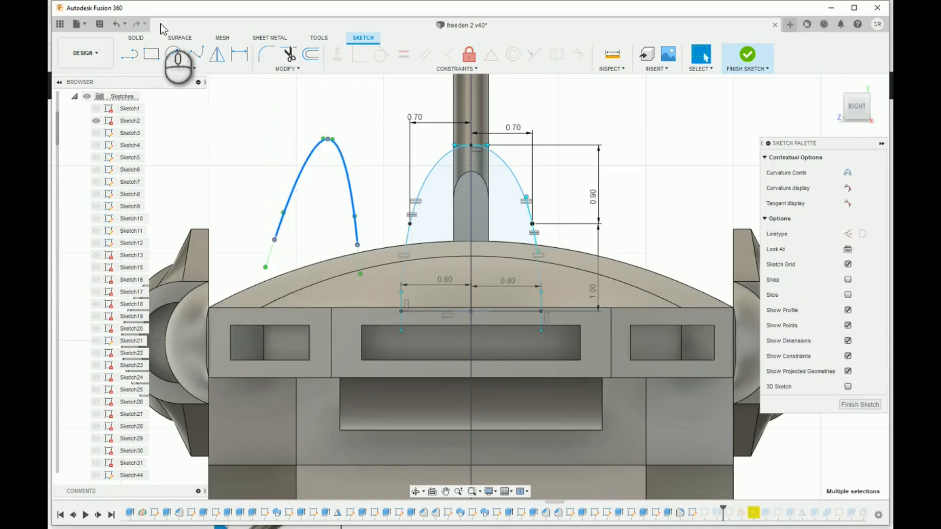
click(112, 25)
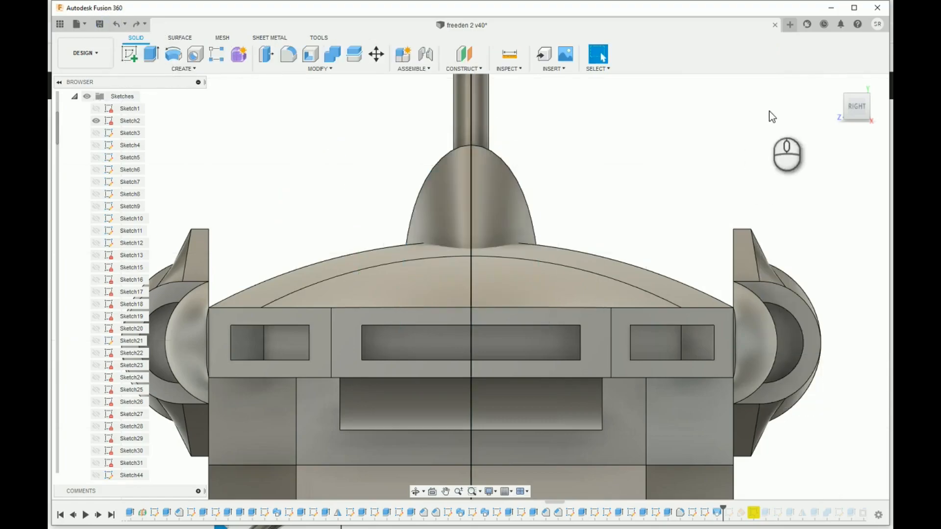
Review the fairing's top-view guide sketch, and examine the lofted fairing at the antenna's base from several distances
drag(845, 119, 790, 164)
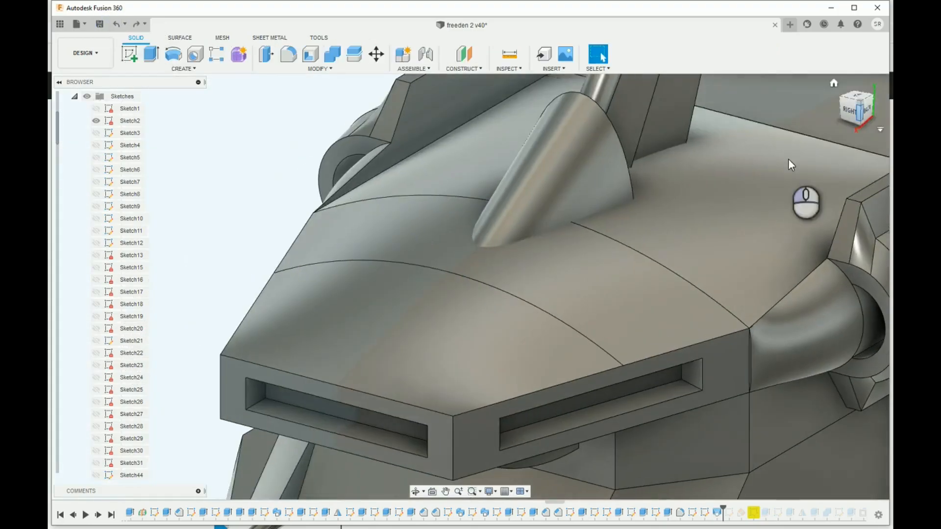
double_click(717, 513)
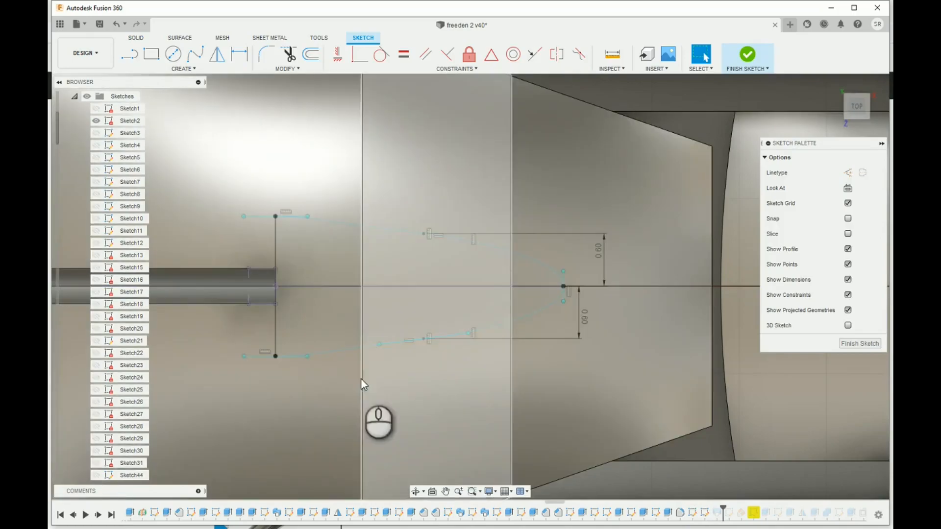
mouse_move(857, 352)
shift+middle_down()
mouse_move(783, 394)
mouse_move(641, 237)
shift+middle_up()
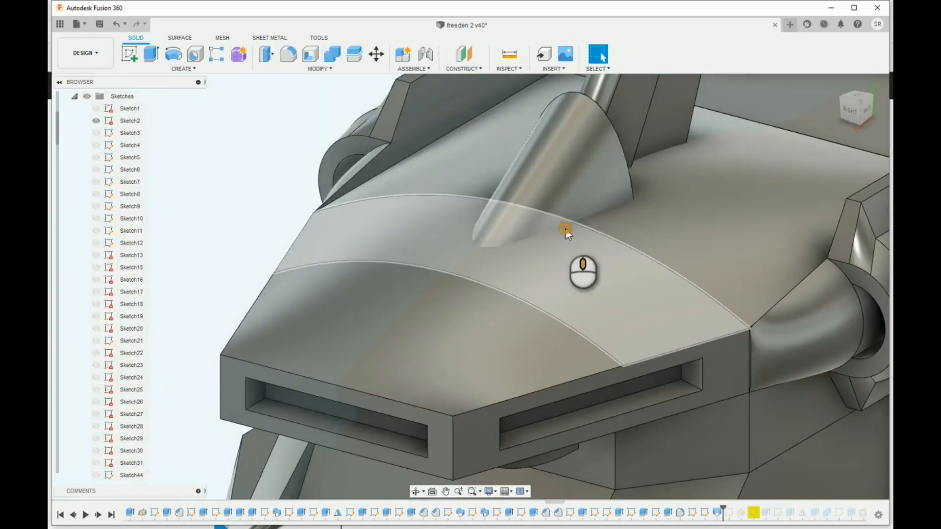
middle_drag(563, 229, 540, 322)
scroll(539, 322, down, 3)
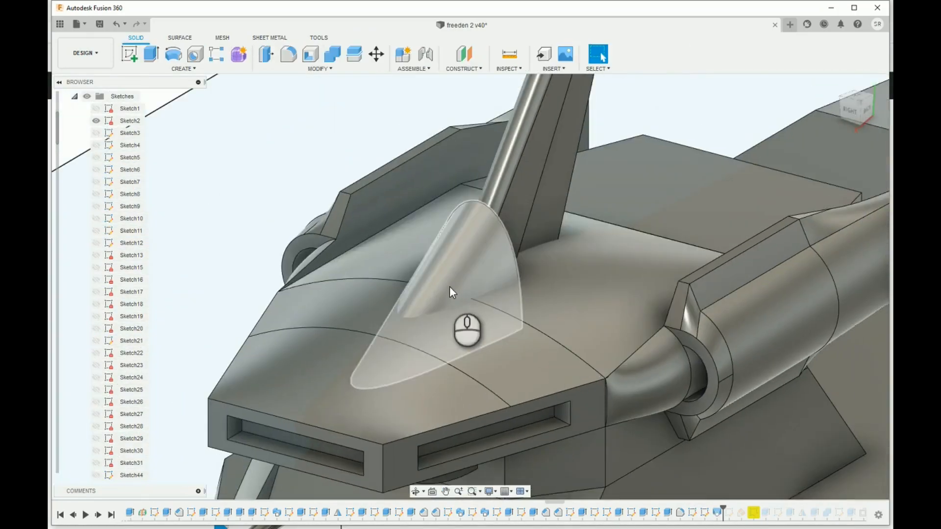
scroll(517, 393, down, 5)
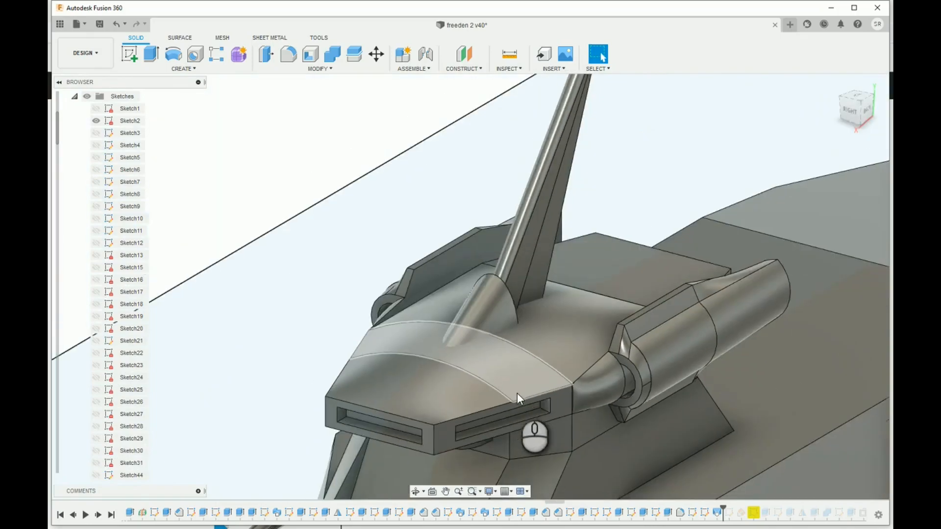
middle_drag(532, 391, 523, 316)
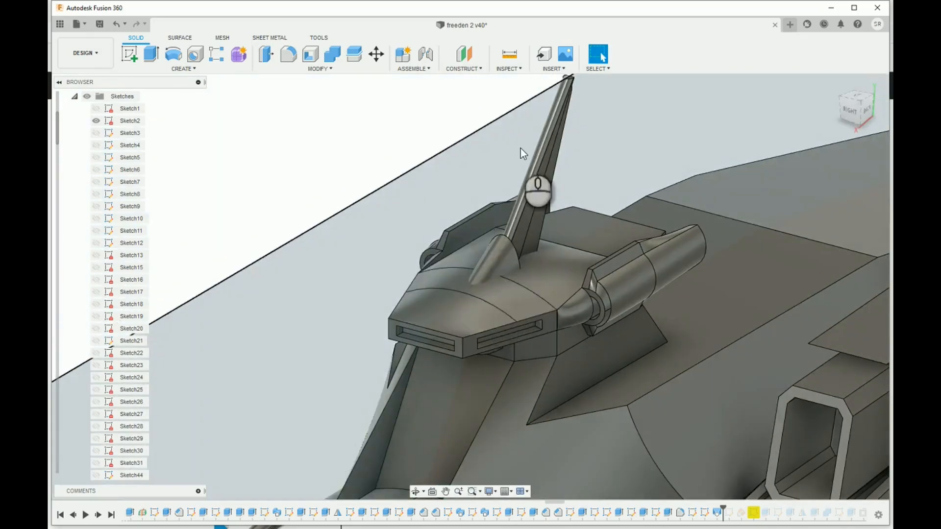
Advance the timeline past the antenna's connecting features, and review the narrow base sketch and the large rectangle sketch around the antenna
scroll(708, 517, down, 3)
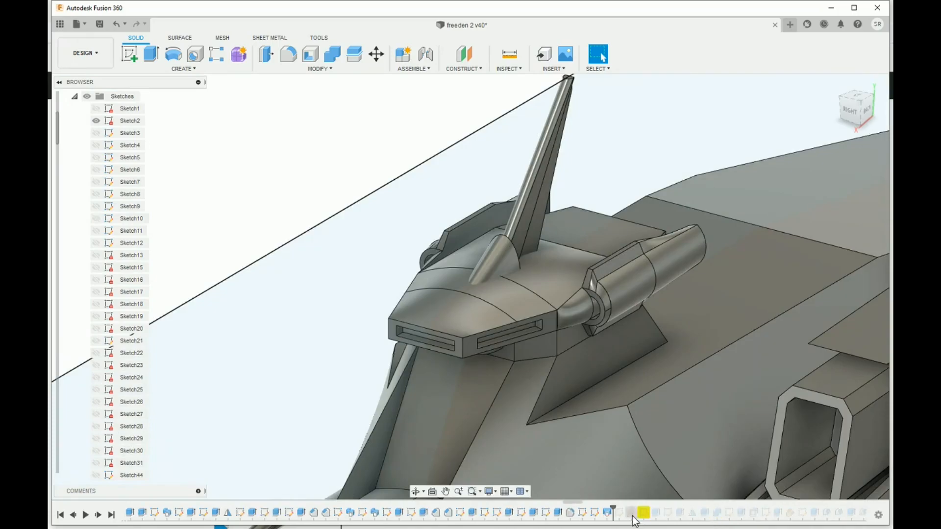
drag(633, 507, 659, 508)
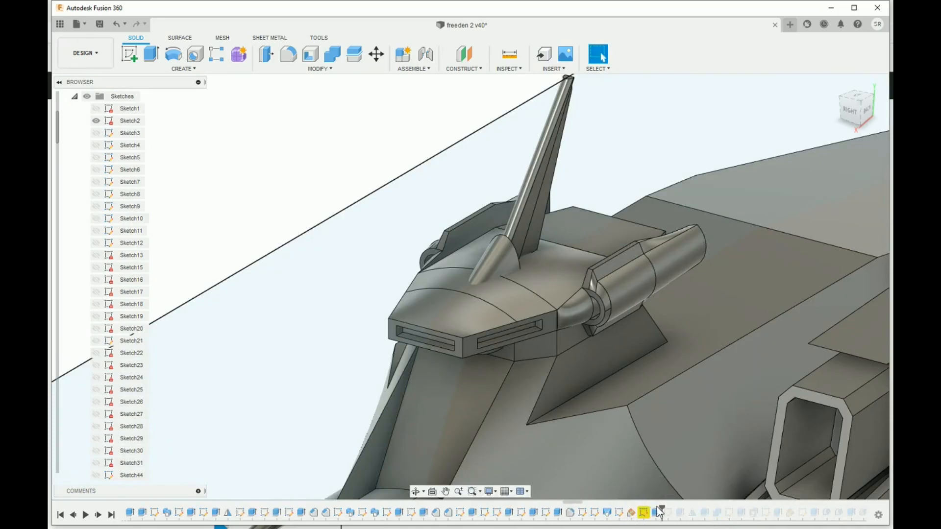
double_click(644, 513)
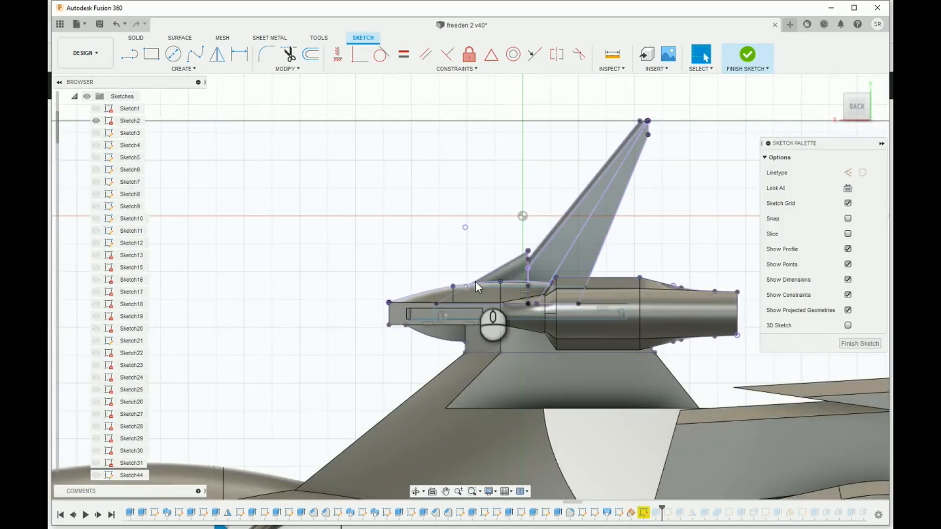
click(860, 344)
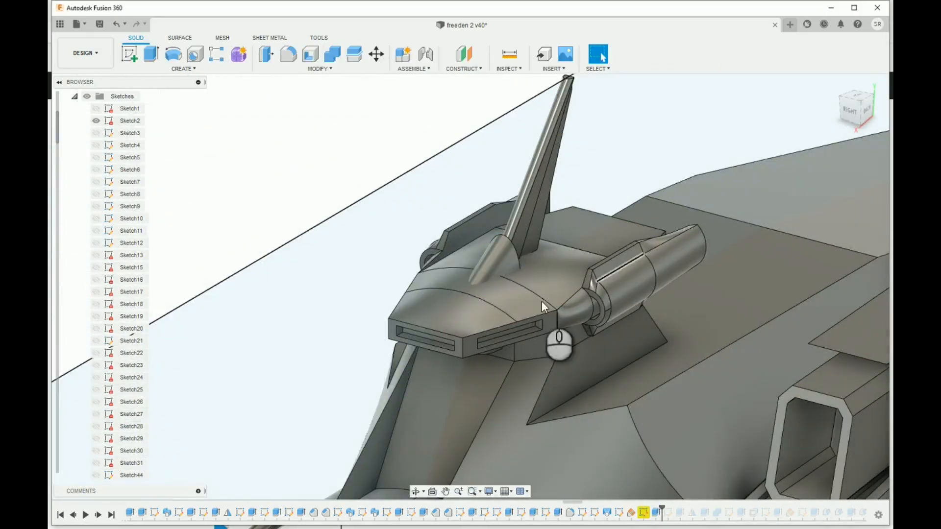
double_click(681, 512)
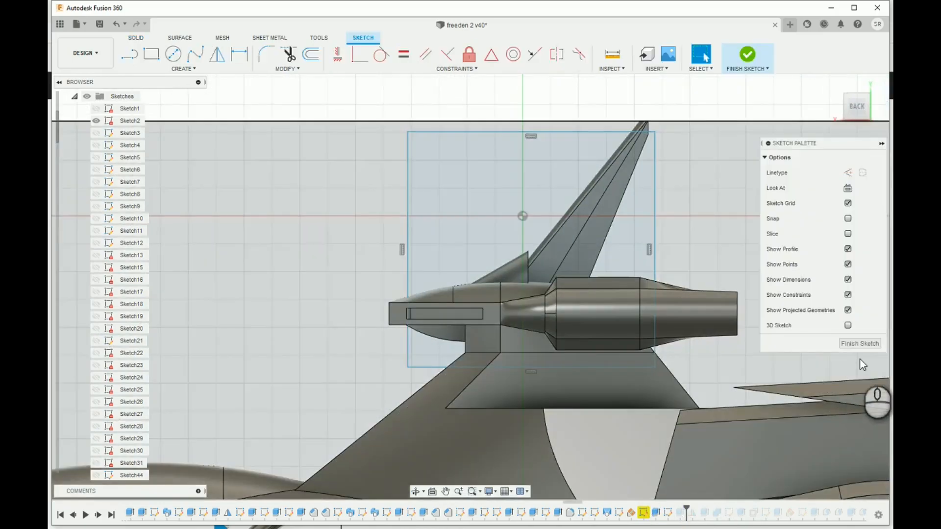
click(861, 344)
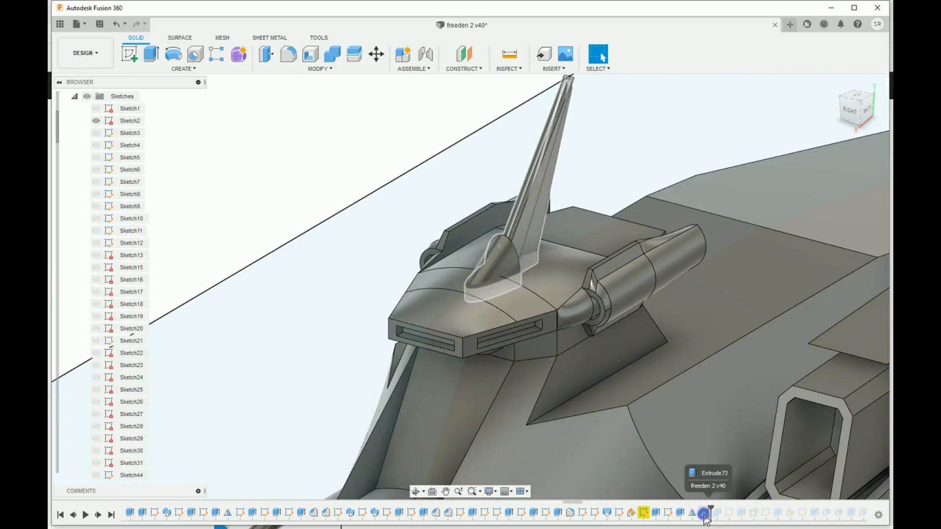
Review the antenna base's joined extrusion and the Combine feature that cuts the antenna out of the bridge, cancelling both edits
double_click(704, 514)
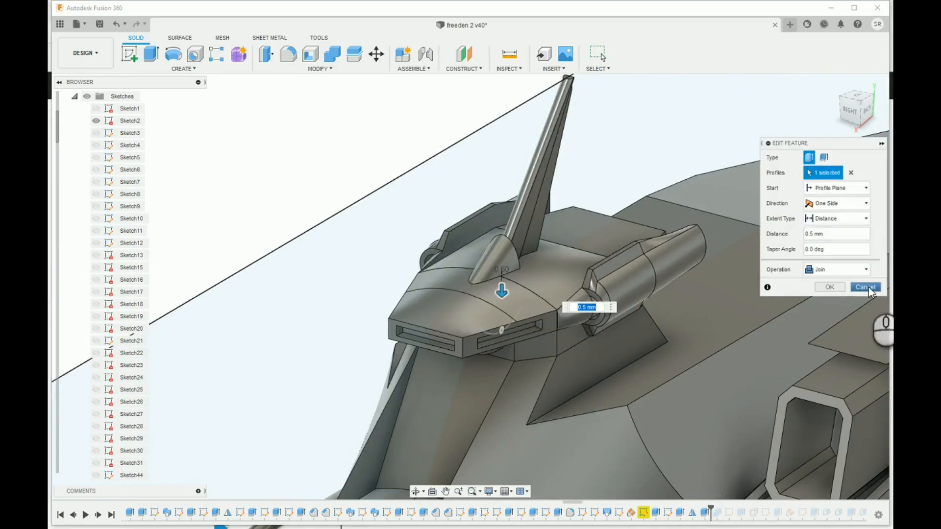
click(868, 287)
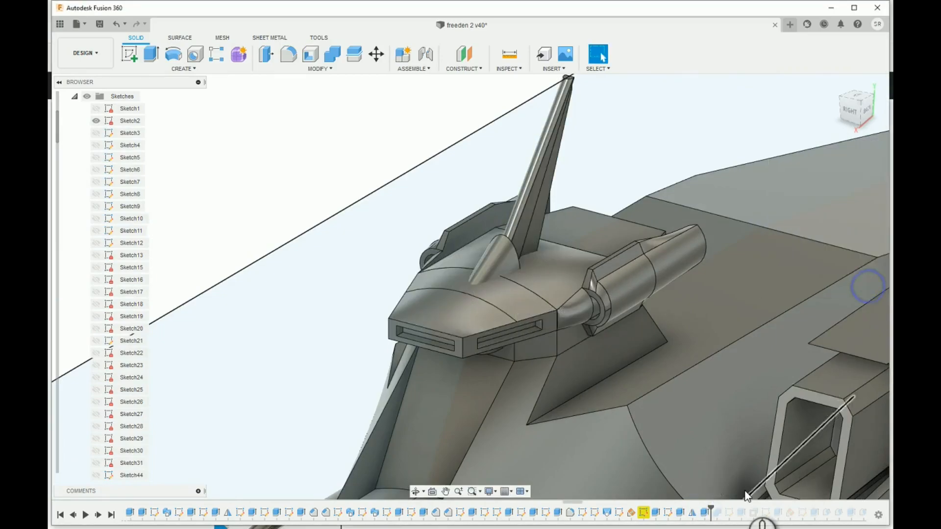
double_click(720, 514)
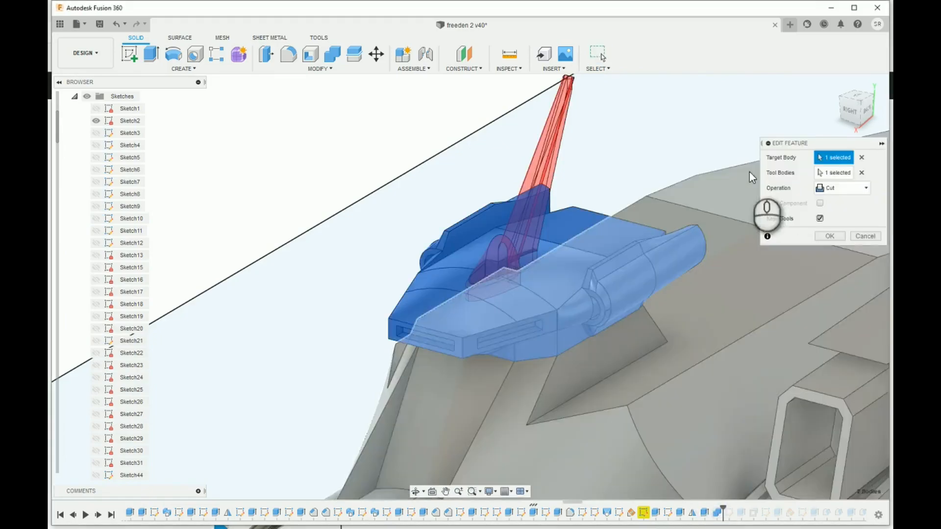
click(866, 237)
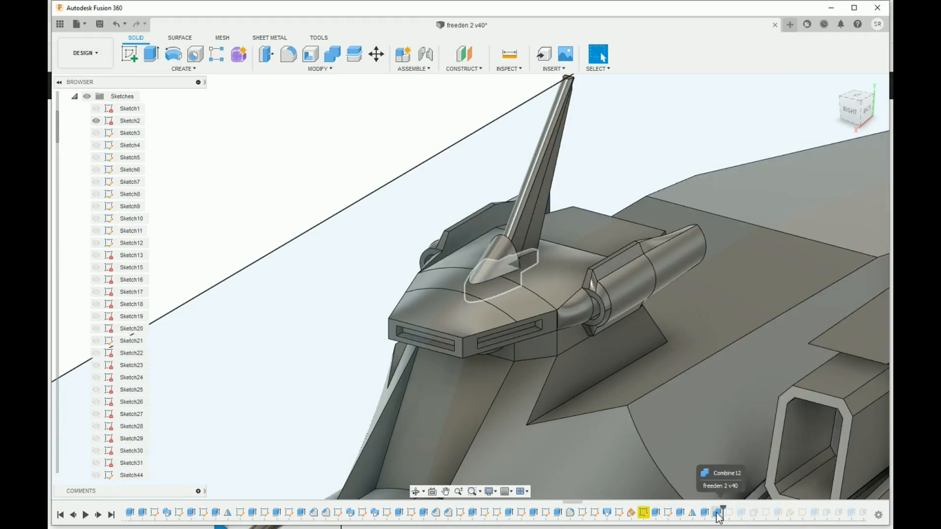
Hide the Sketch2 reference outline and the antenna body A3 to expose the socket in the bridge roof
scroll(472, 241, up, 3)
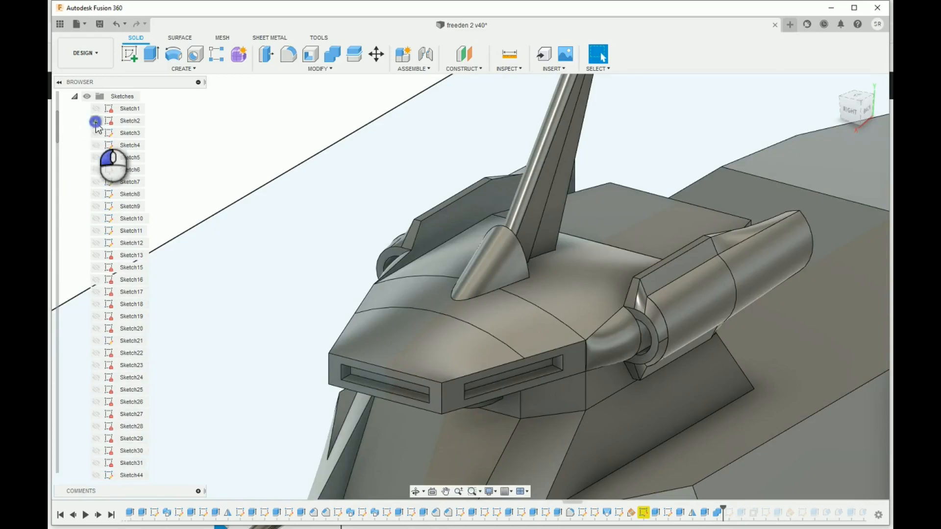
click(74, 96)
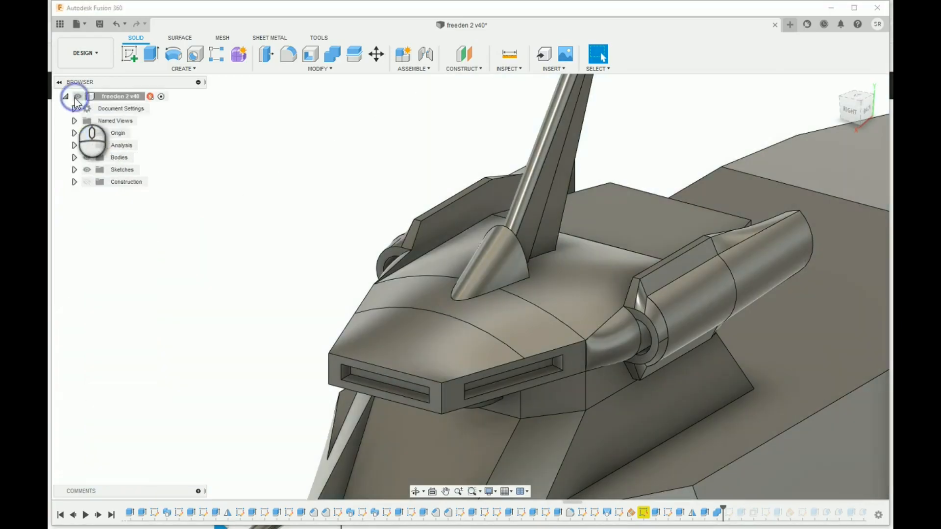
click(75, 158)
click(96, 279)
click(219, 230)
Advance the timeline to the antenna socket's face offset, view the socket from above, and open the offset feature's settings
drag(869, 125, 880, 157)
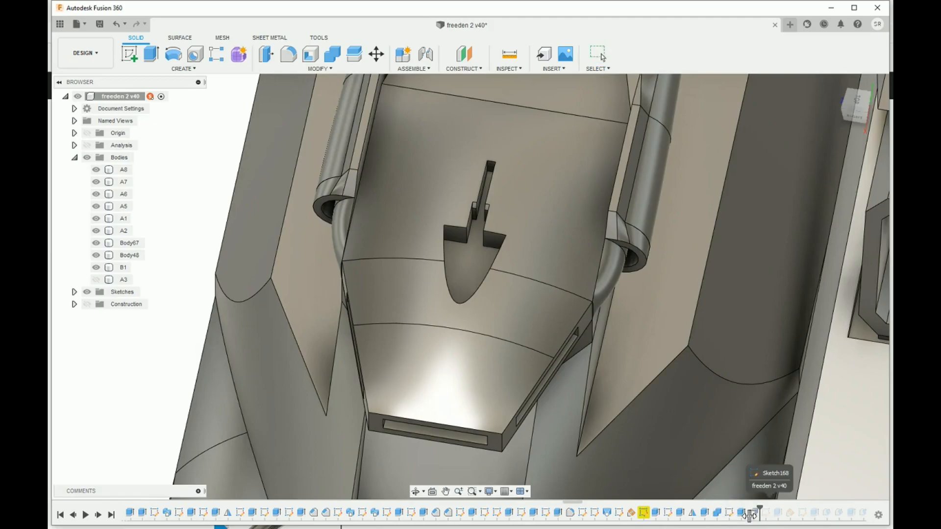
double_click(753, 513)
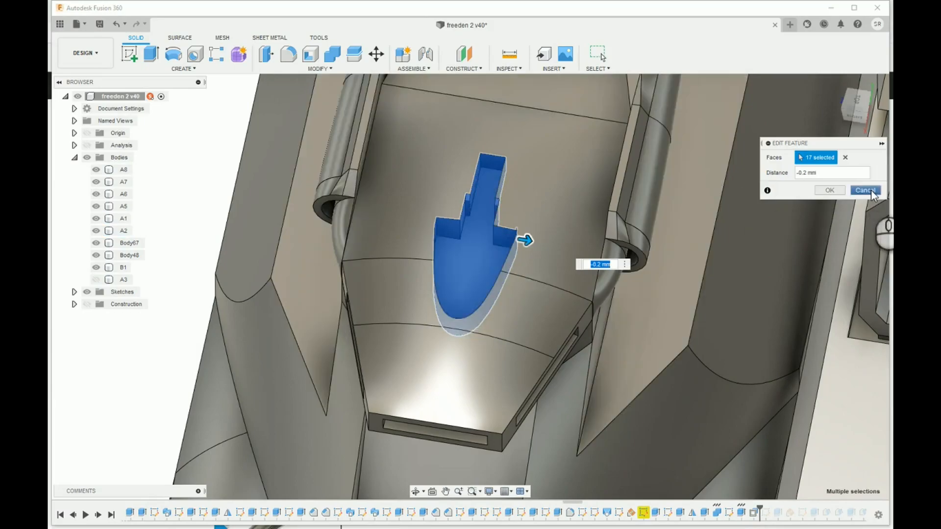
Close the offset edit of the slot faces unchanged and show body A3 in the bridge deck slot
click(872, 193)
click(444, 208)
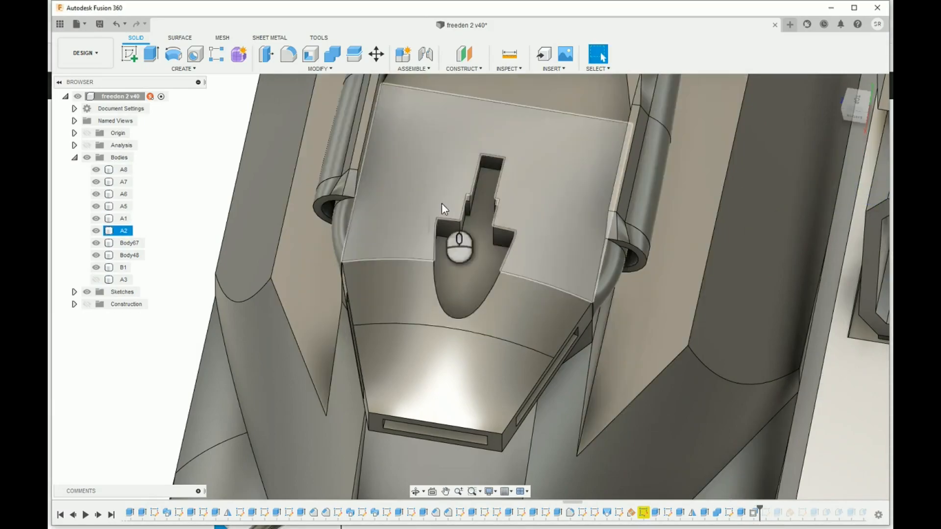
mouse_move(843, 103)
mouse_down()
mouse_move(858, 123)
mouse_move(826, 147)
mouse_move(742, 130)
mouse_move(644, 127)
mouse_move(785, 156)
mouse_up()
click(96, 279)
click(506, 240)
drag(850, 110, 843, 112)
scroll(473, 333, down, 3)
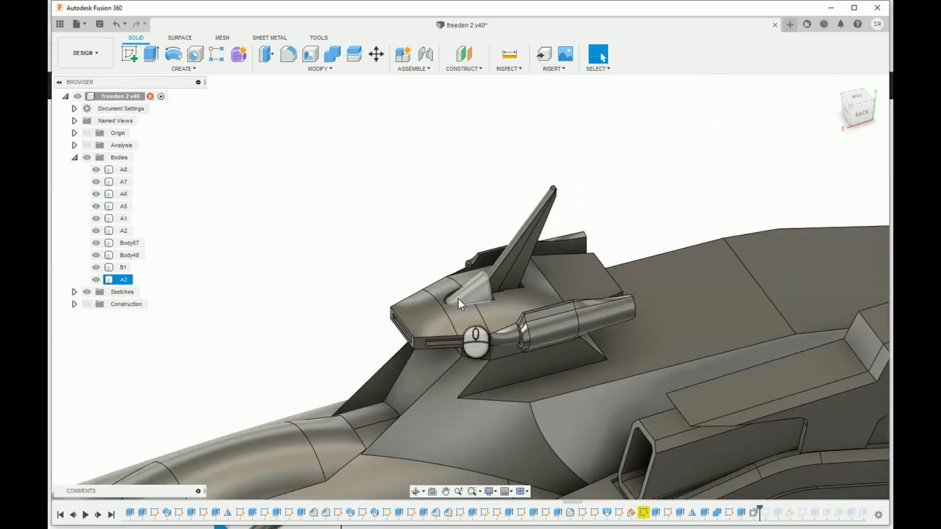
scroll(485, 264, up, 4)
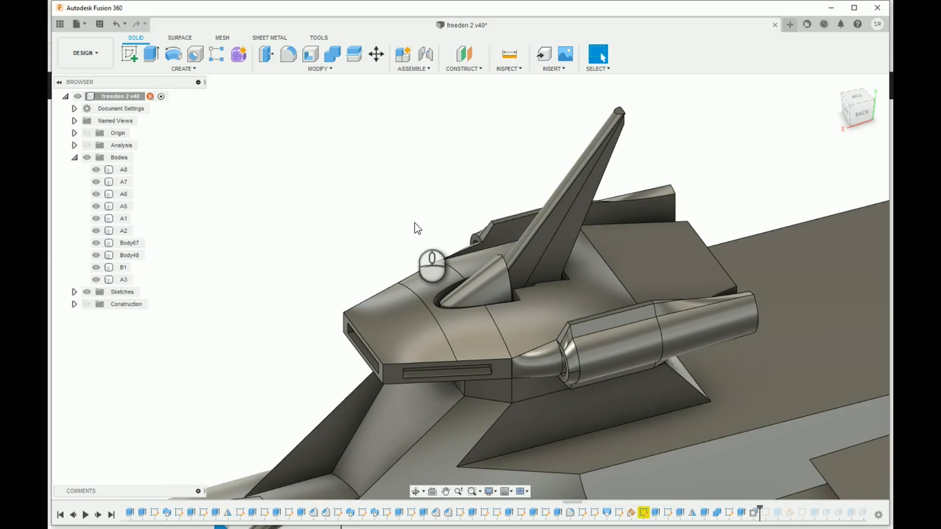
Roll the timeline forward to include the small rear fin on the bridge and review its extrude settings
middle_drag(456, 220, 550, 253)
scroll(563, 304, down, 3)
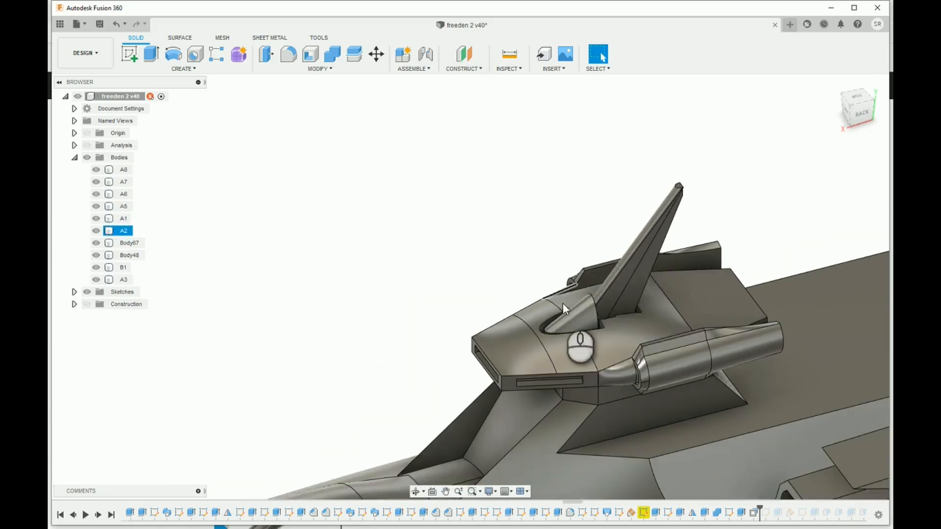
middle_drag(562, 303, 416, 240)
scroll(752, 512, down, 2)
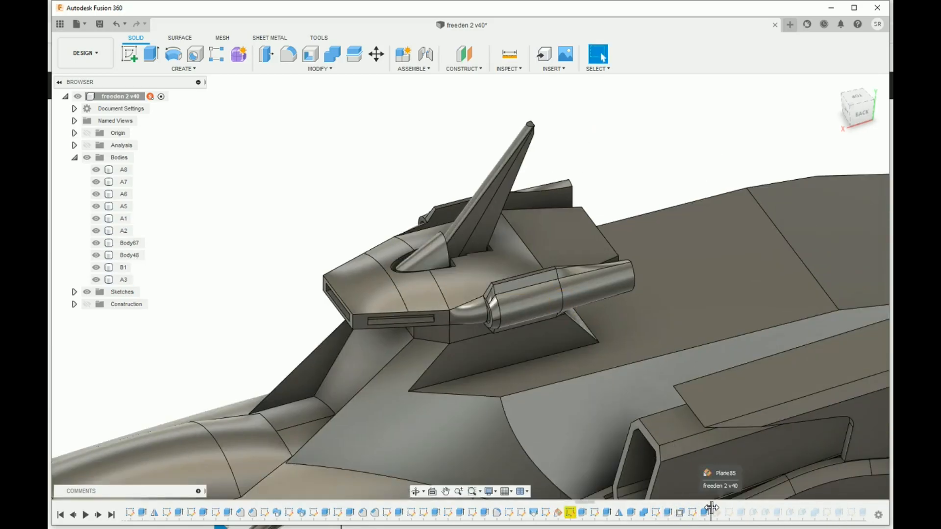
scroll(605, 253, up, 2)
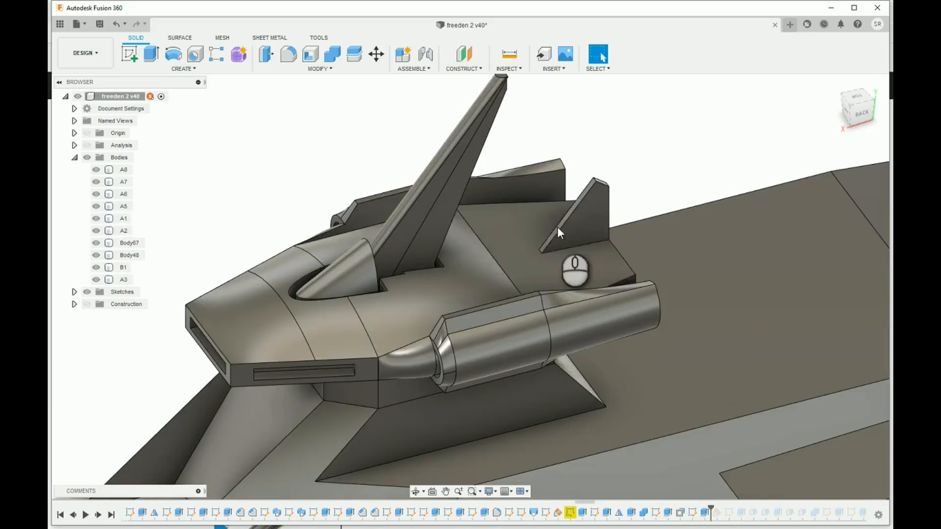
double_click(693, 513)
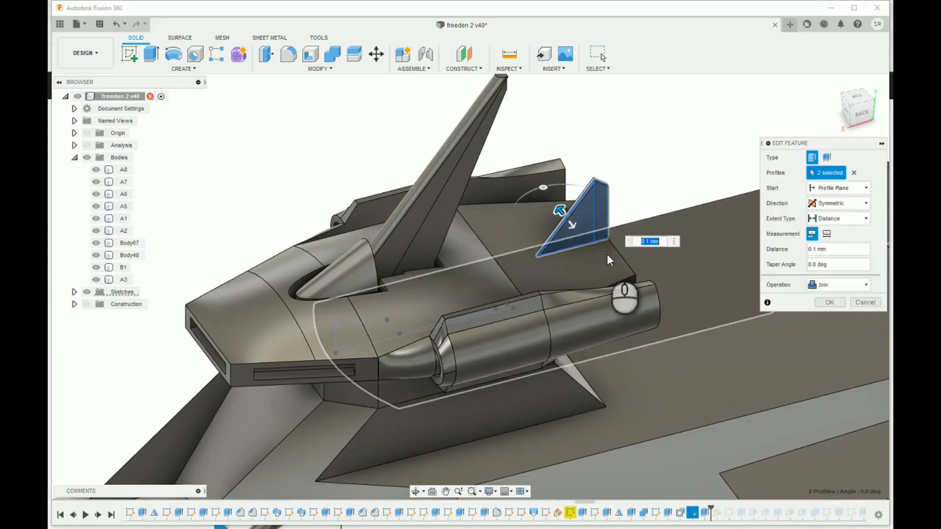
click(830, 303)
Highlight bodies Body48, Body67, B1 and A2 in turn to identify their parts on the ship
scroll(687, 295, down, 5)
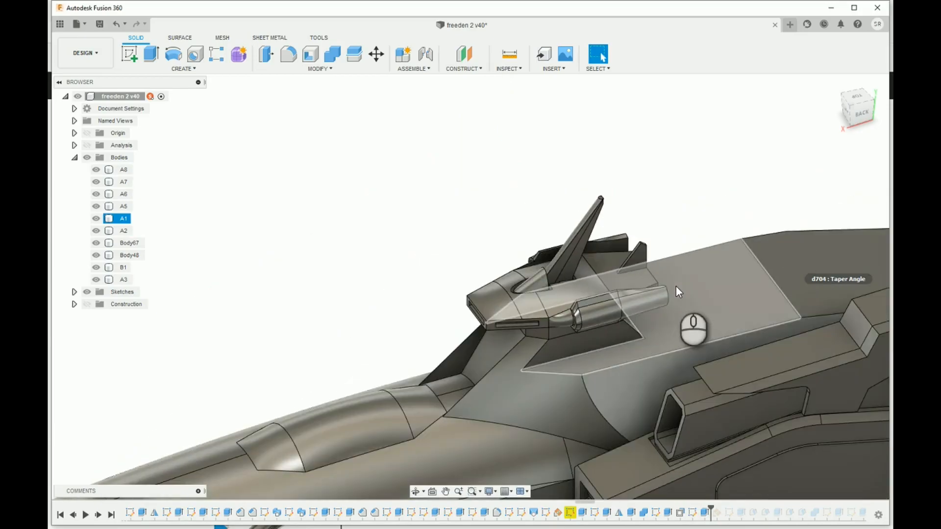
mouse_move(858, 115)
mouse_down()
mouse_move(822, 97)
mouse_move(850, 87)
mouse_move(893, 93)
mouse_up()
click(130, 255)
click(129, 243)
click(126, 268)
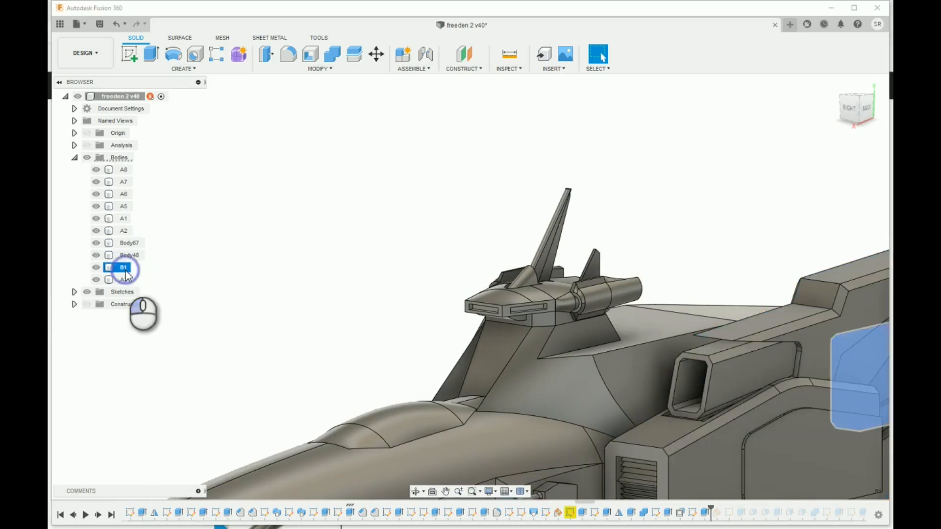
click(123, 232)
click(363, 213)
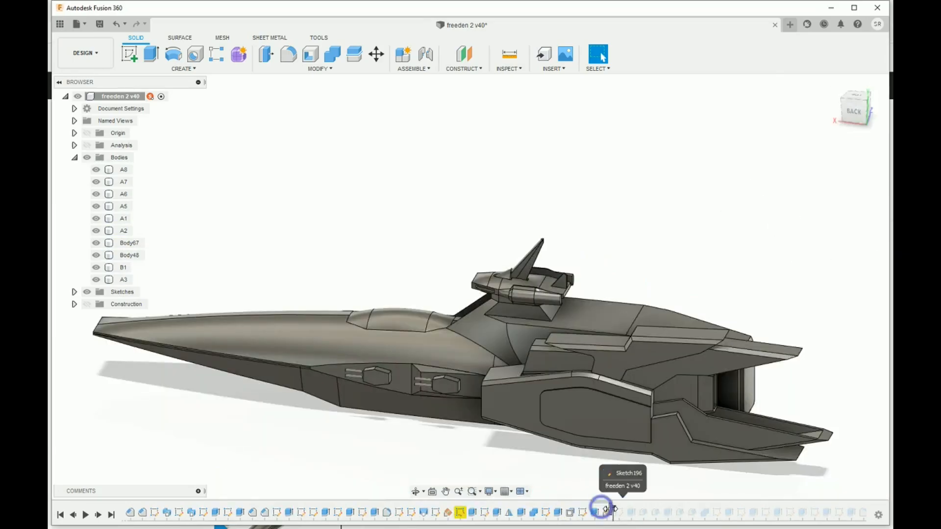
Roll the timeline forward to include the side wing body B2 and view the ship from above
drag(613, 510, 637, 510)
click(858, 108)
click(857, 101)
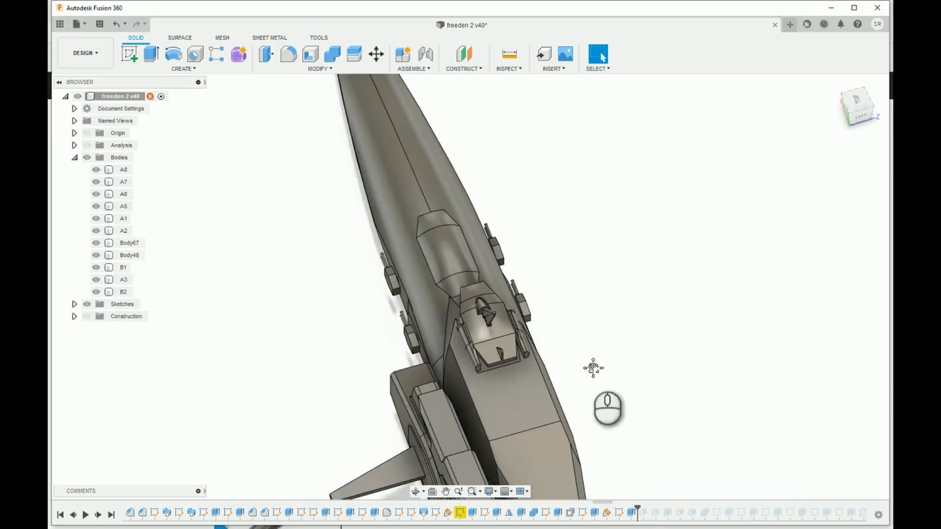
Show Sketch1 and Sketch2 and check the ship's top outline against these reference sketches
click(75, 158)
click(74, 170)
click(96, 108)
click(96, 120)
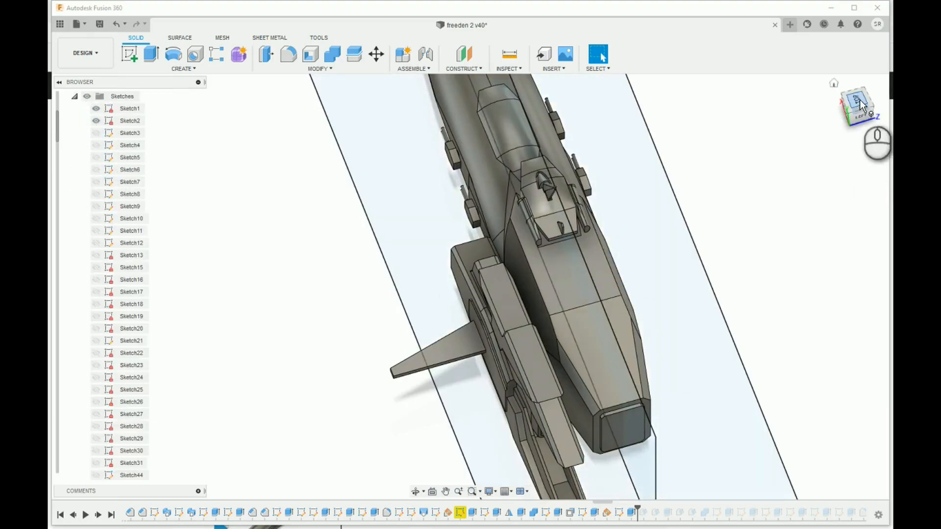
click(861, 104)
scroll(667, 287, down, 4)
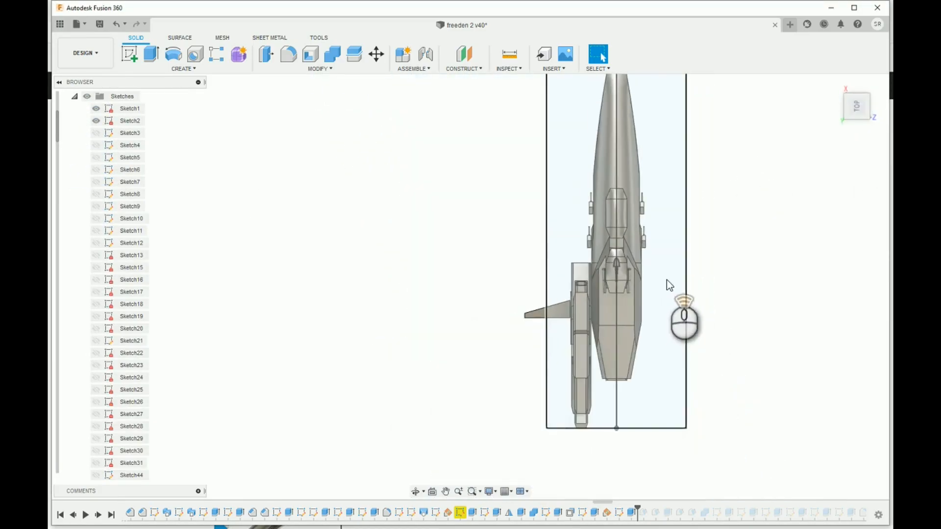
middle_drag(670, 286, 657, 340)
middle_drag(634, 380, 619, 300)
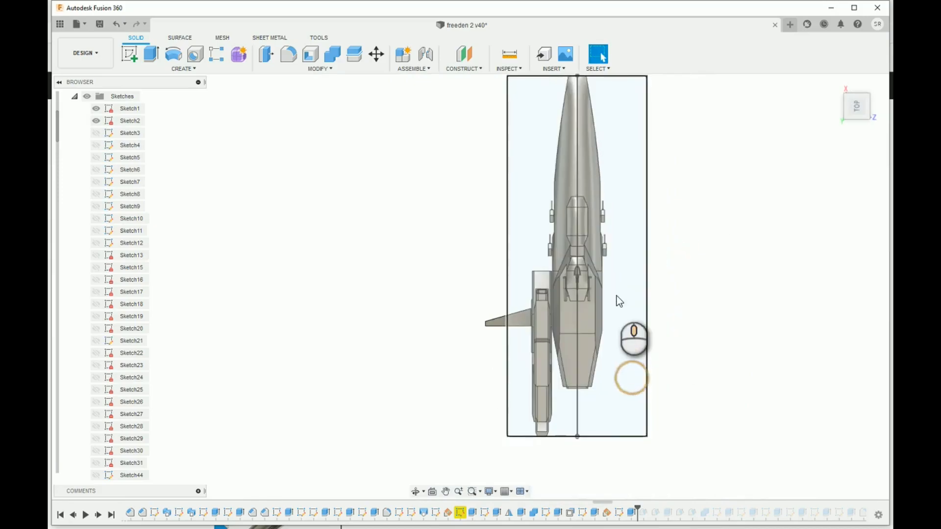
Examine the hull, engine block and side wing against the two reference sketches from several angles
mouse_move(863, 112)
mouse_down()
mouse_move(892, 114)
mouse_move(852, 114)
mouse_up()
middle_drag(408, 361, 645, 381)
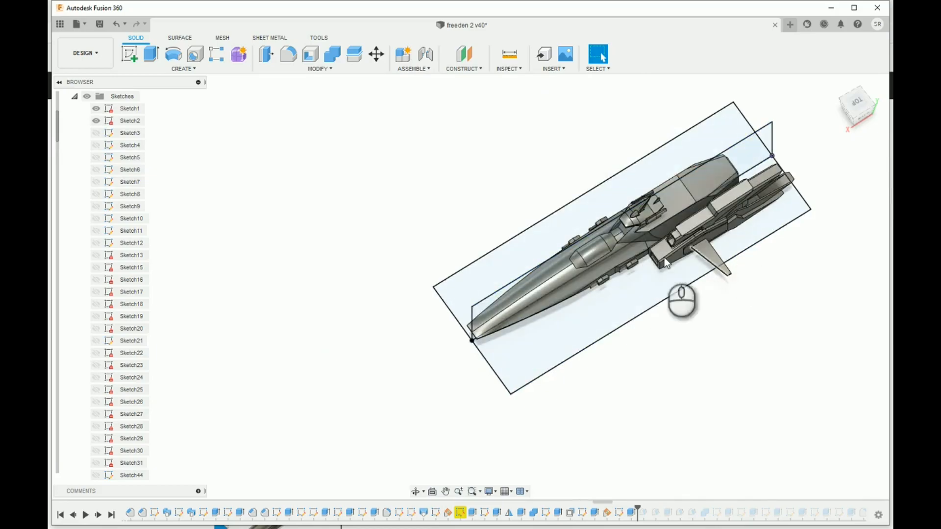
scroll(663, 265, up, 5)
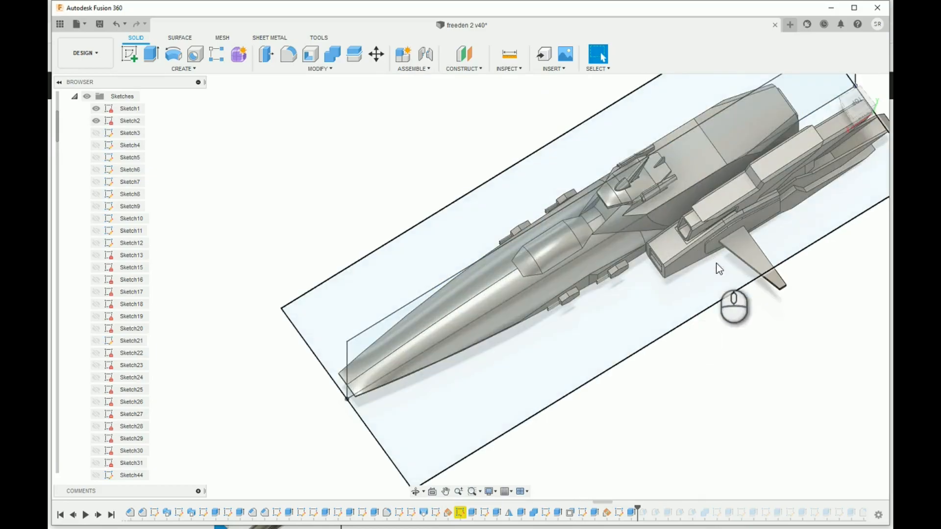
mouse_move(759, 310)
shift+middle_down()
mouse_move(704, 330)
mouse_move(693, 395)
shift+middle_up()
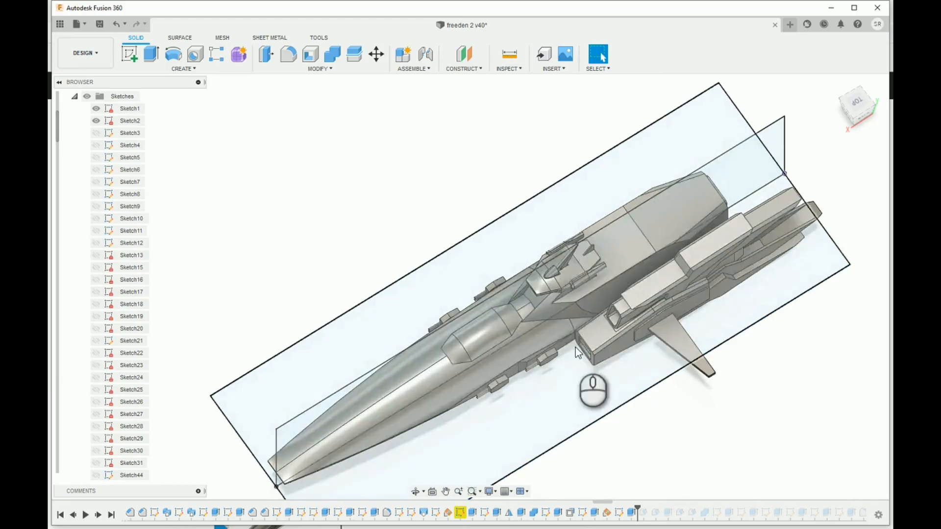
mouse_move(578, 329)
middle_down()
mouse_move(578, 318)
mouse_move(666, 268)
mouse_move(638, 280)
mouse_move(643, 273)
middle_up()
drag(862, 97, 848, 132)
scroll(651, 303, up, 3)
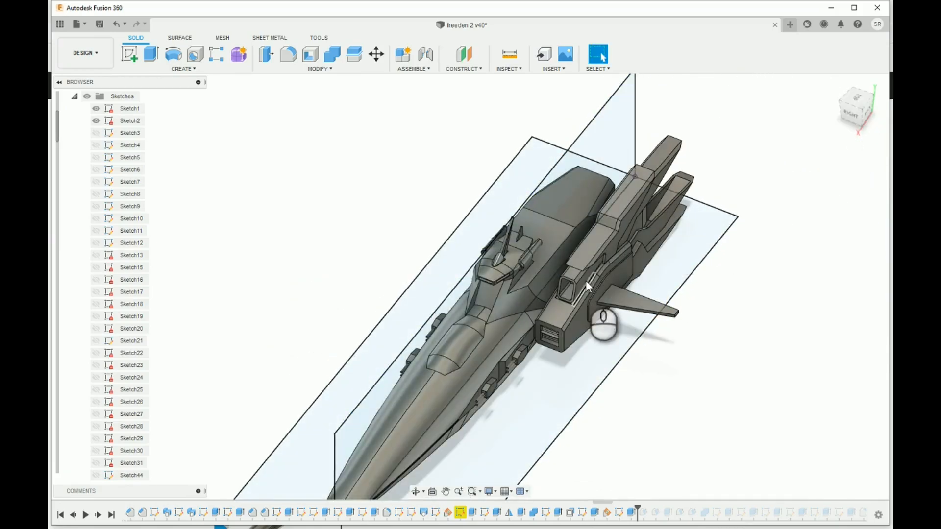
middle_drag(578, 296, 639, 251)
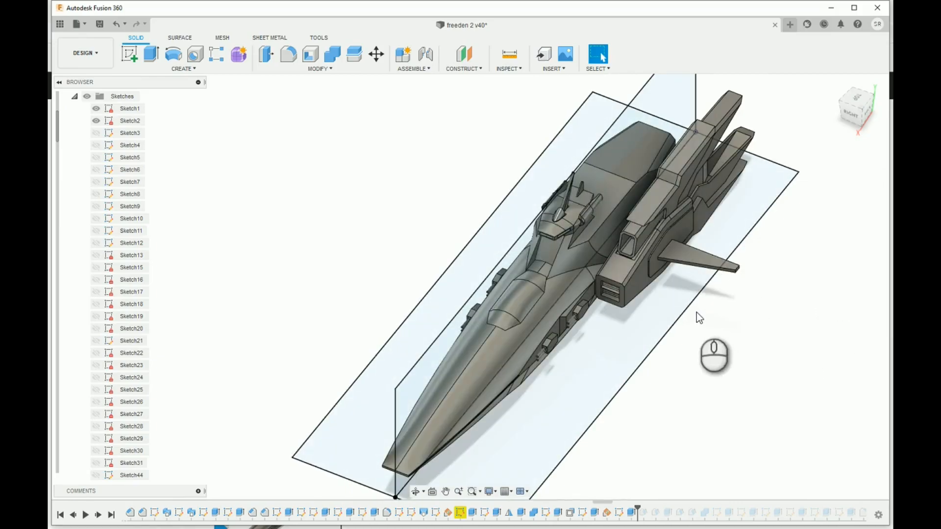
drag(852, 117, 647, 110)
mouse_move(665, 152)
mouse_down()
mouse_move(618, 166)
mouse_move(668, 181)
mouse_move(877, 189)
mouse_up()
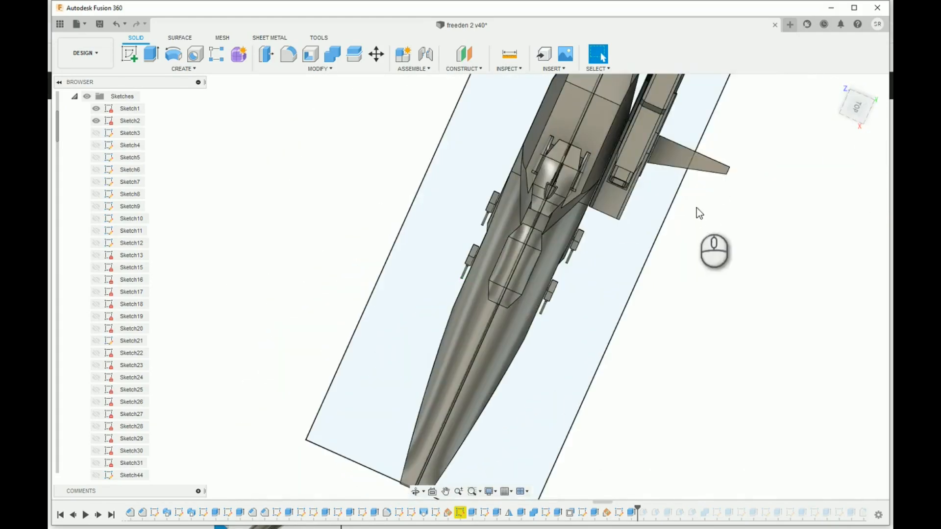
click(867, 115)
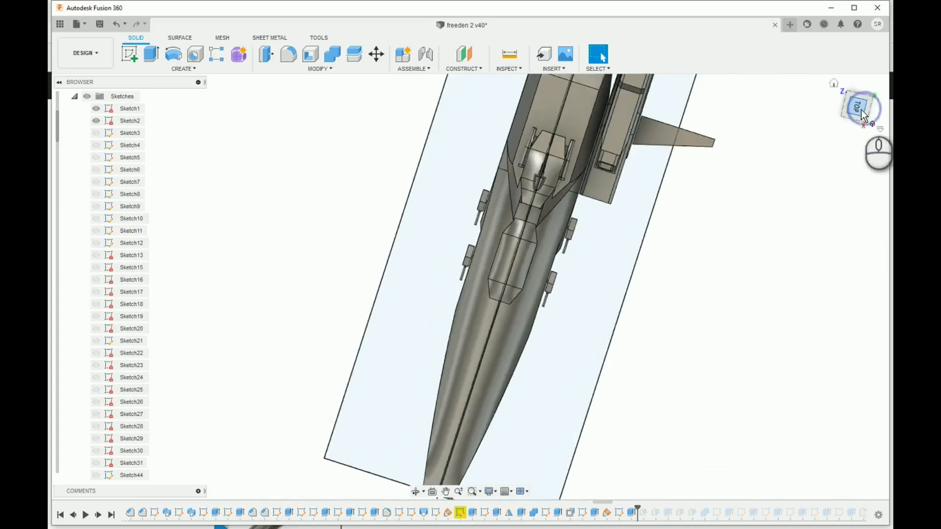
click(846, 114)
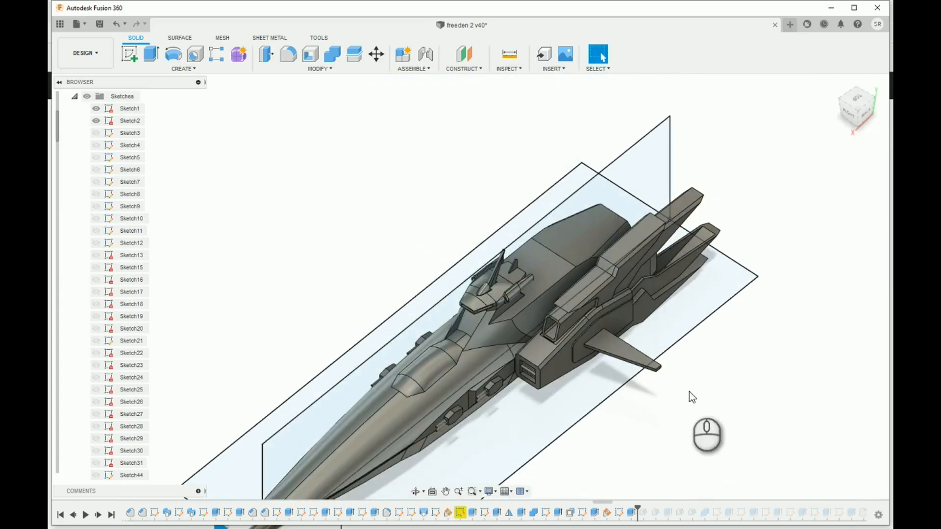
middle_drag(691, 392, 712, 356)
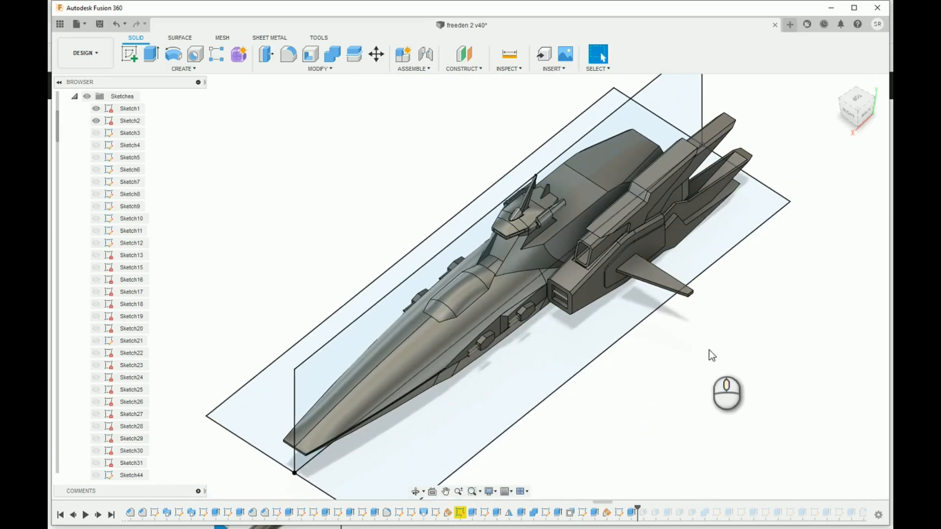
Hide Sketch1 and Sketch2 and roll the timeline forward past the next side wing features
click(96, 121)
click(96, 108)
drag(638, 509, 650, 508)
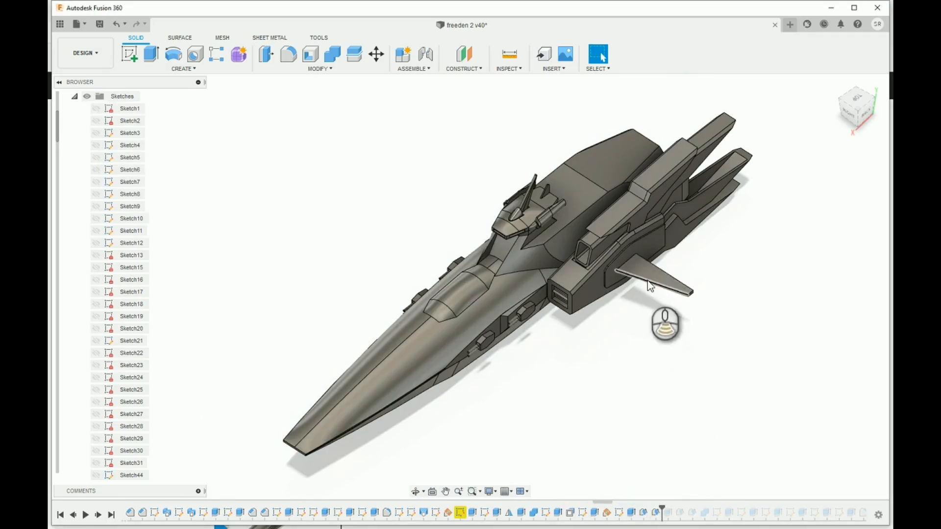
Open the side wing's profile sketch to inspect its dimensions and finish it unchanged
scroll(648, 280, up, 5)
shift+middle_drag(842, 100, 862, 183)
double_click(621, 513)
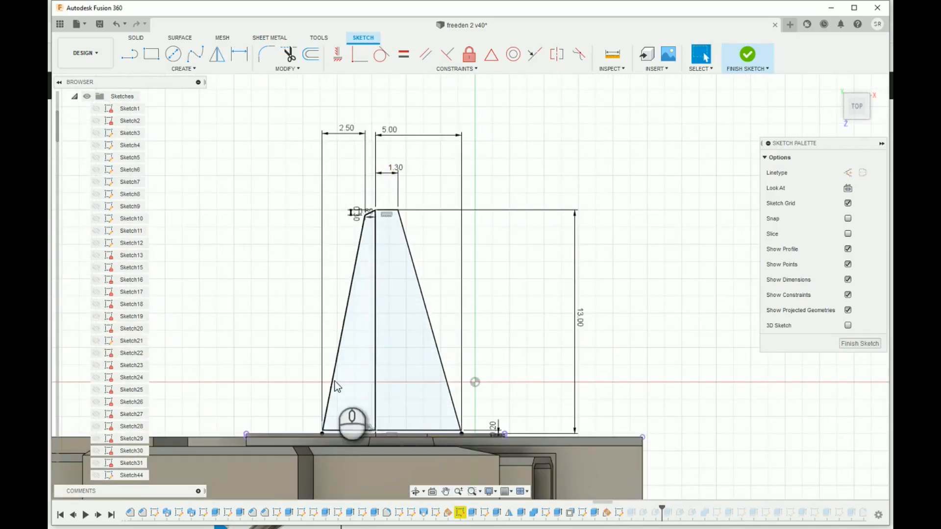
click(748, 54)
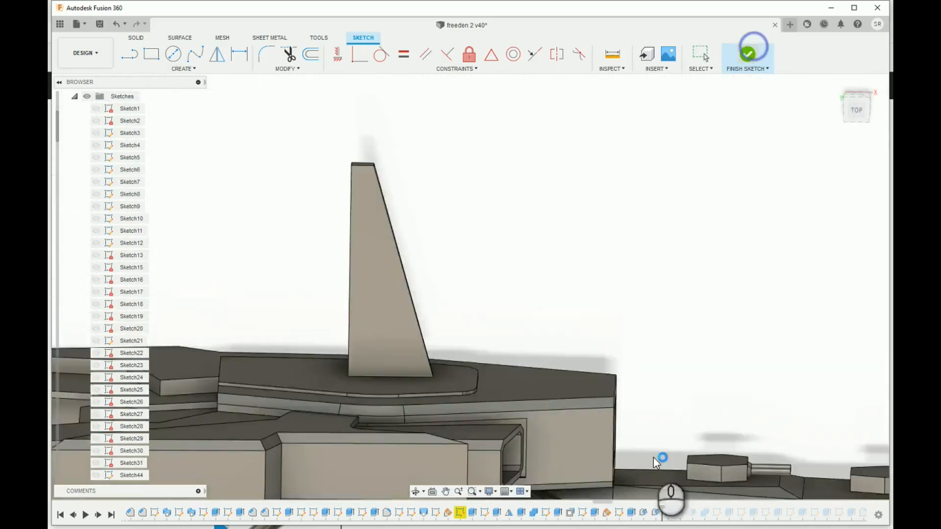
Roll the timeline forward through the wing's tapered faces, the notched joint at its root and the recessed upper panel
drag(673, 508, 692, 505)
middle_drag(706, 412, 583, 414)
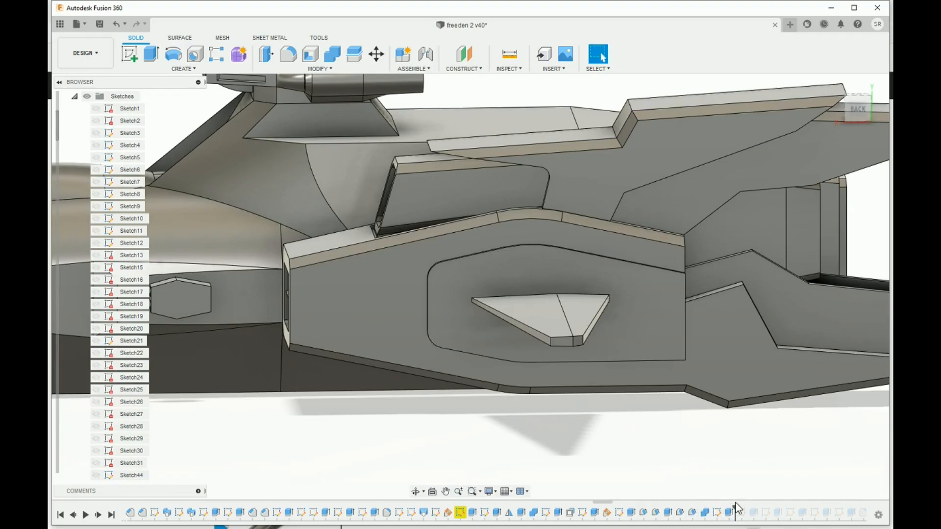
shift+middle_drag(854, 138, 542, 273)
scroll(542, 268, down, 2)
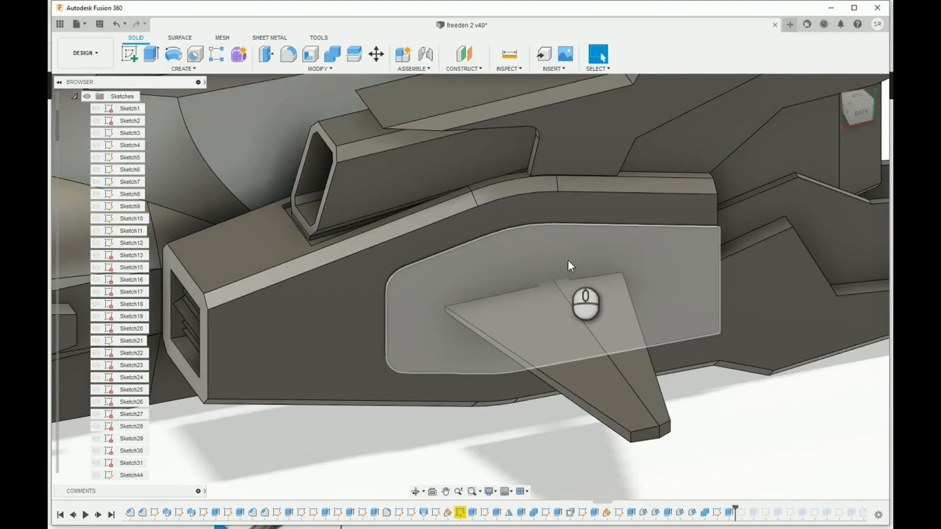
scroll(566, 278, up, 3)
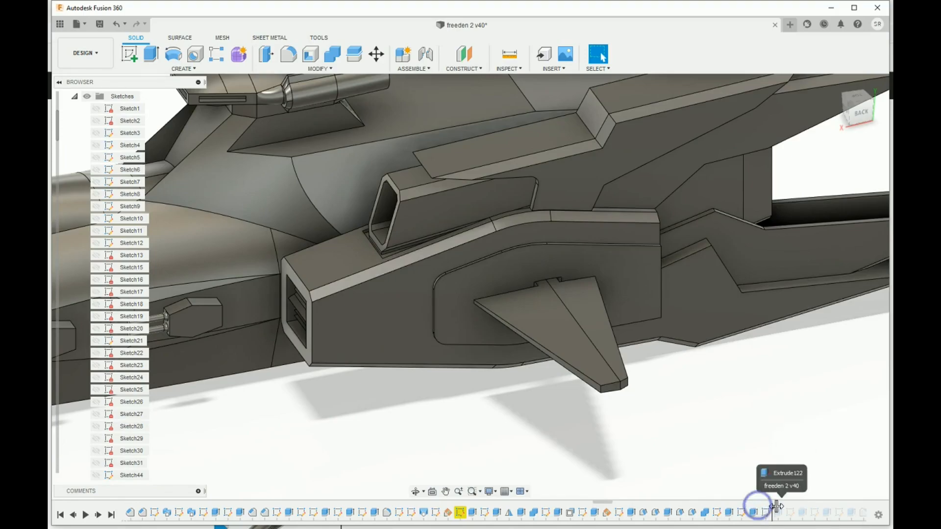
scroll(590, 395, up, 3)
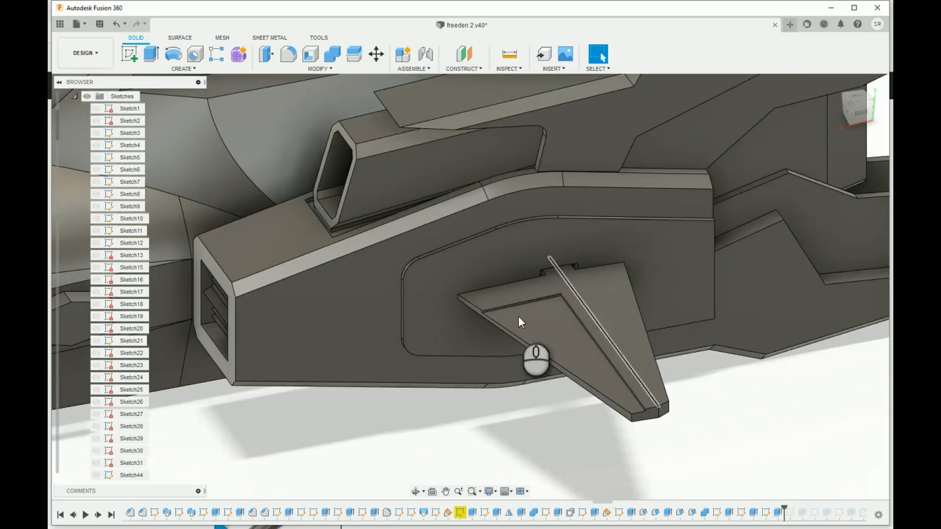
Roll the timeline forward to include the matching recess on the wing's underside, viewed at the leading edge
scroll(487, 316, up, 5)
scroll(478, 313, up, 3)
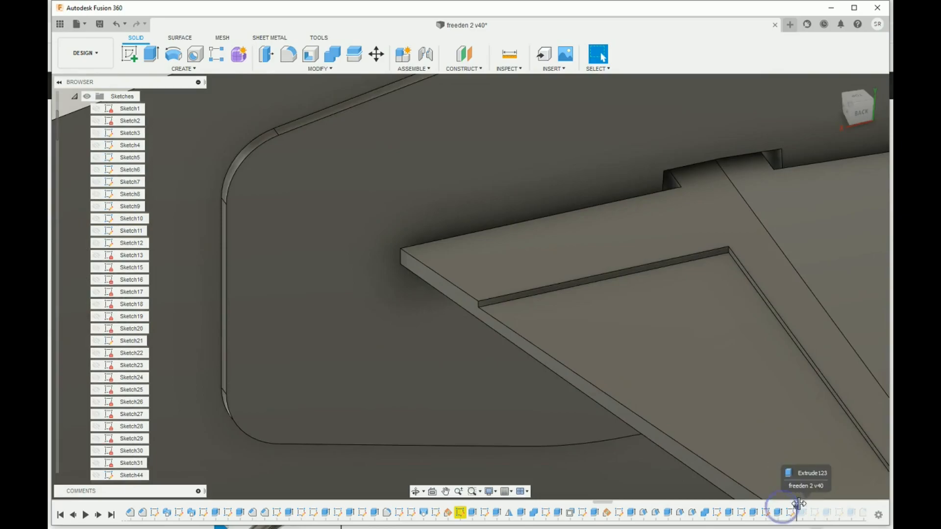
scroll(639, 381, down, 3)
scroll(526, 334, up, 5)
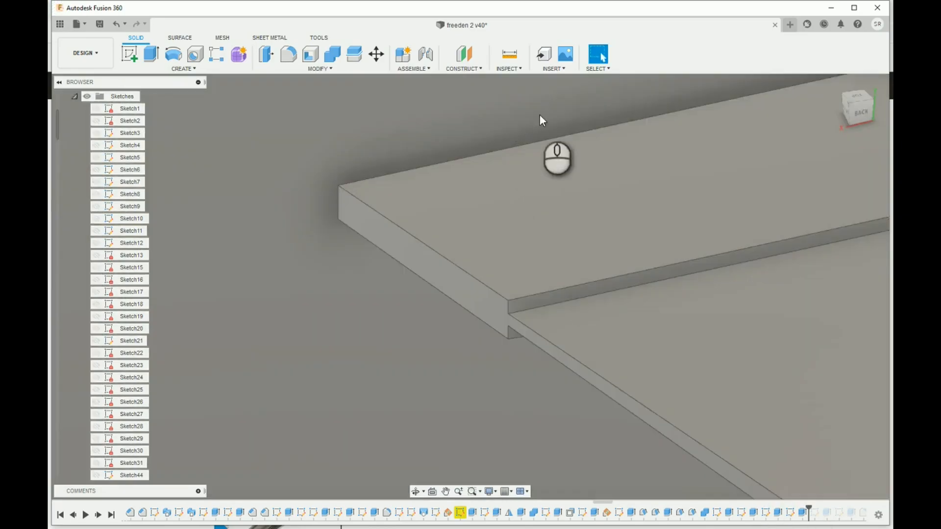
Measure the thickness between the wing's upper and lower recesses at the leading edge
click(510, 54)
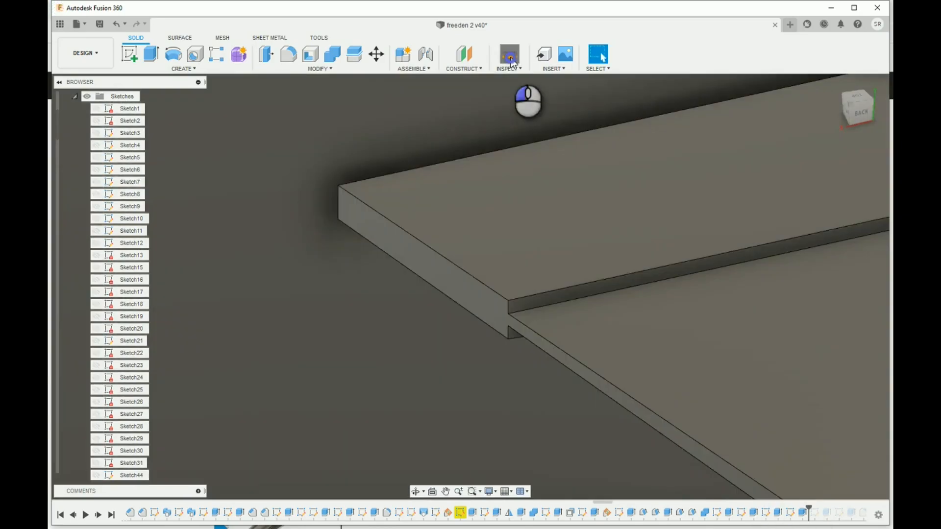
click(511, 313)
click(513, 328)
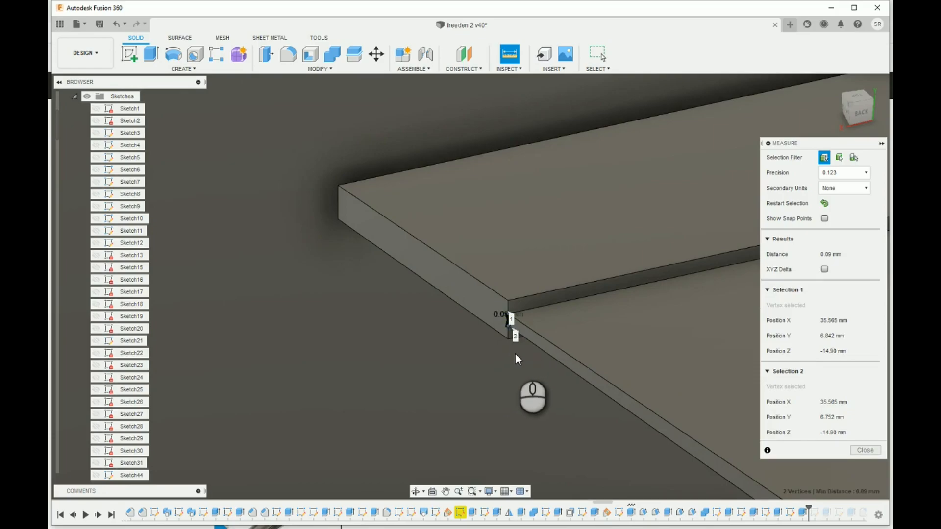
scroll(514, 349, down, 3)
scroll(515, 349, down, 2)
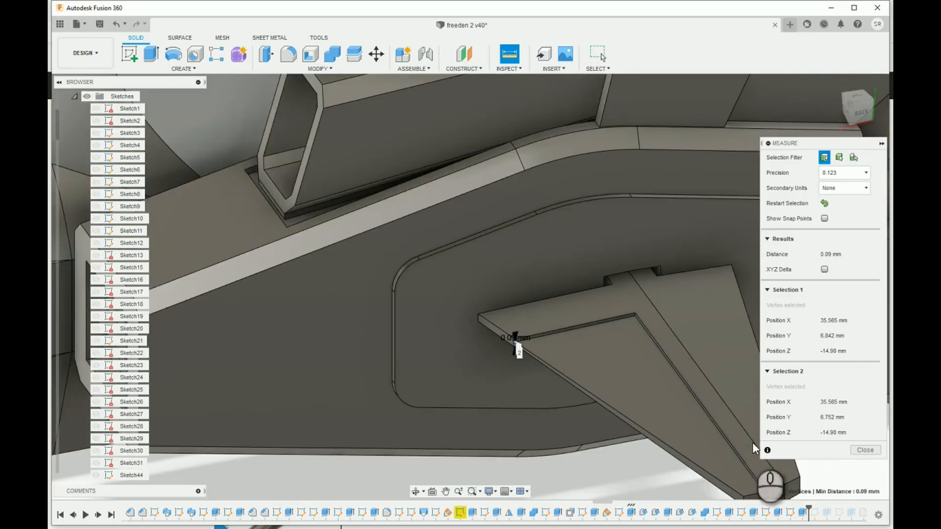
Close the measurement and examine the thin leading edge between the side wing's upper and lower recesses
scroll(527, 350, up, 5)
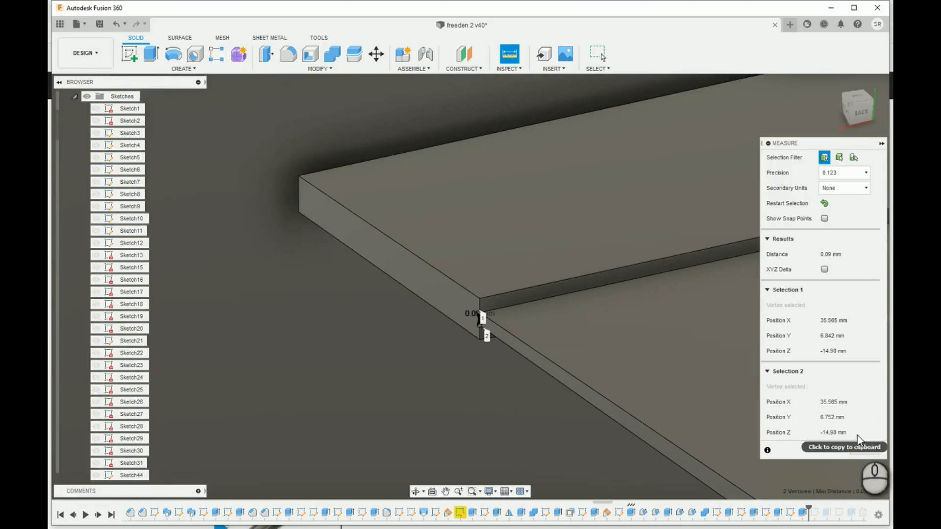
click(865, 450)
scroll(588, 336, down, 3)
scroll(608, 346, down, 3)
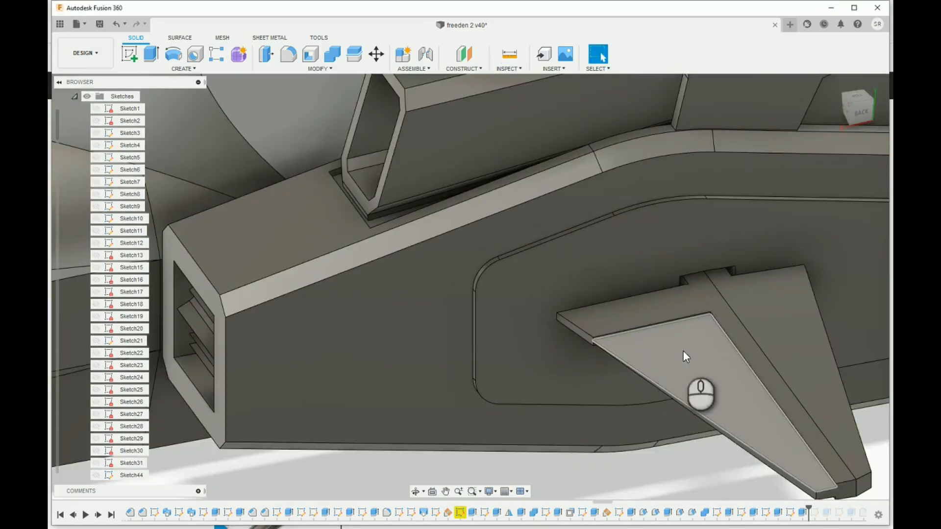
scroll(711, 402, down, 2)
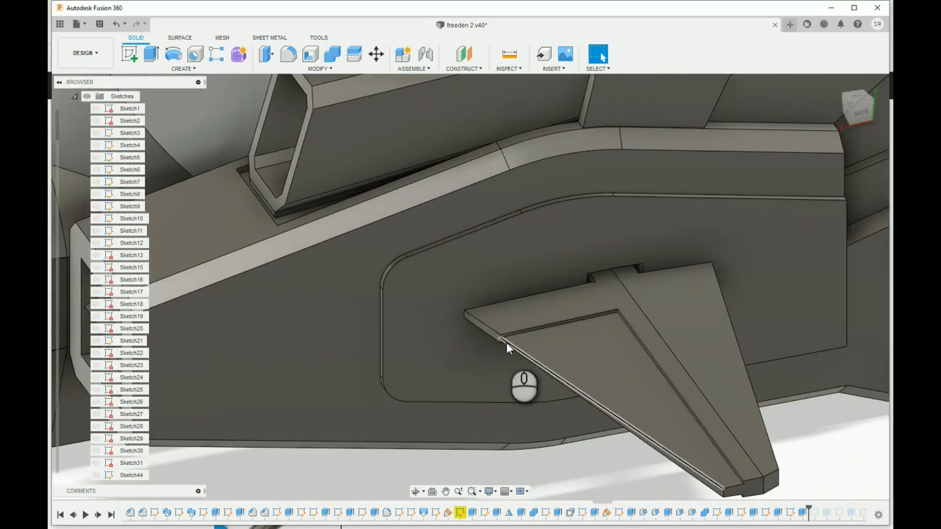
scroll(507, 343, up, 3)
middle_drag(539, 333, 418, 229)
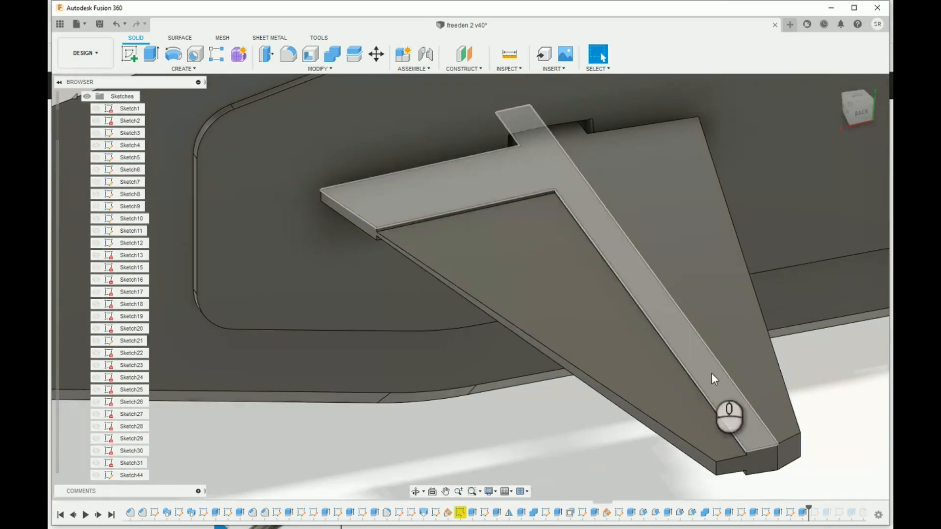
scroll(379, 238, up, 3)
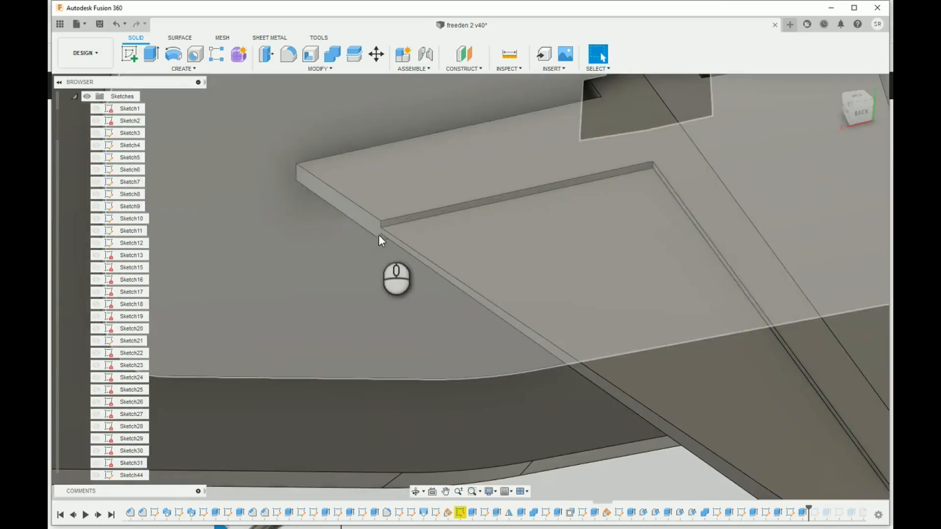
scroll(381, 238, up, 2)
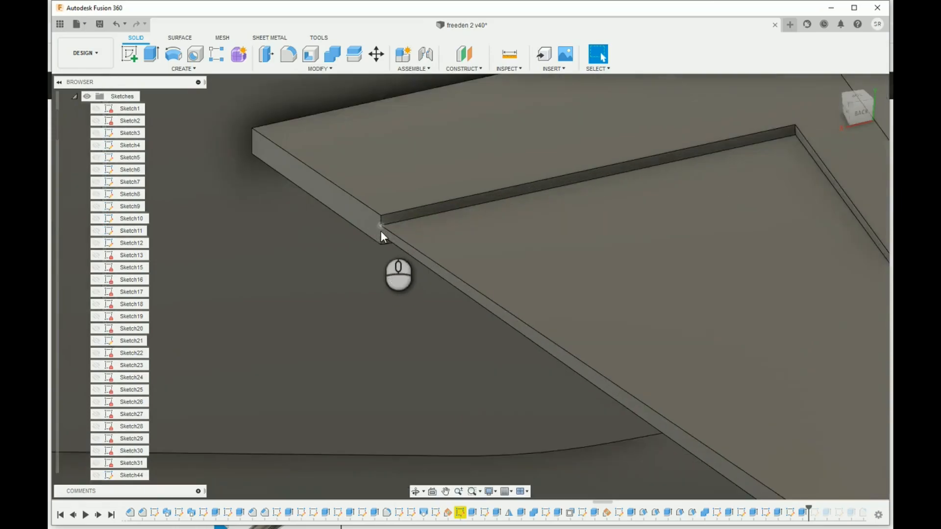
scroll(381, 233, up, 2)
shift+middle_drag(381, 226, 632, 324)
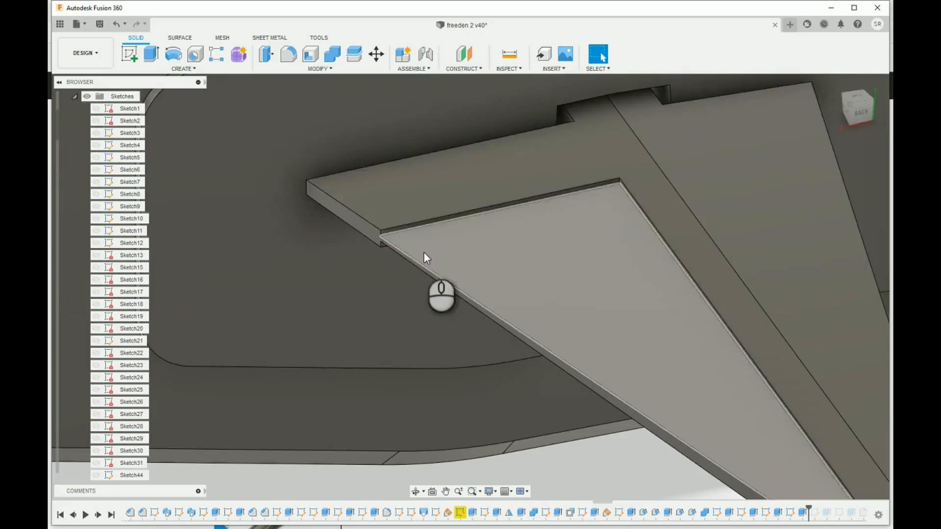
middle_drag(423, 252, 584, 331)
shift+middle_drag(647, 353, 526, 320)
scroll(526, 320, up, 5)
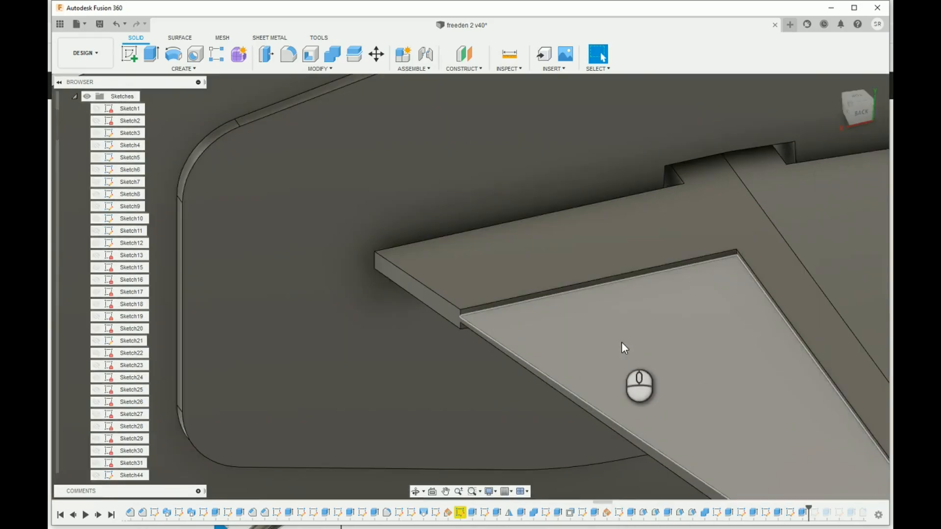
Open the extruded cut that forms the wing's recess to inspect its settings and close it unchanged
double_click(766, 513)
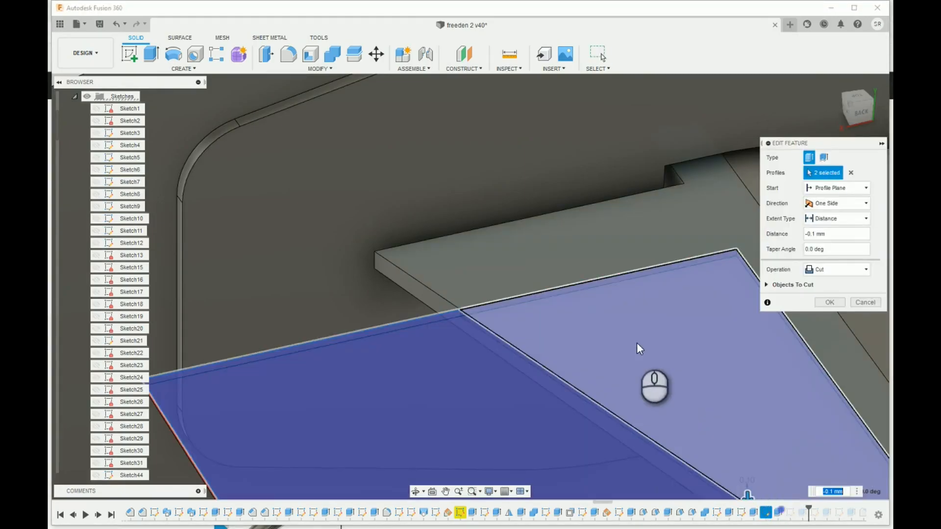
scroll(687, 319, down, 2)
click(872, 302)
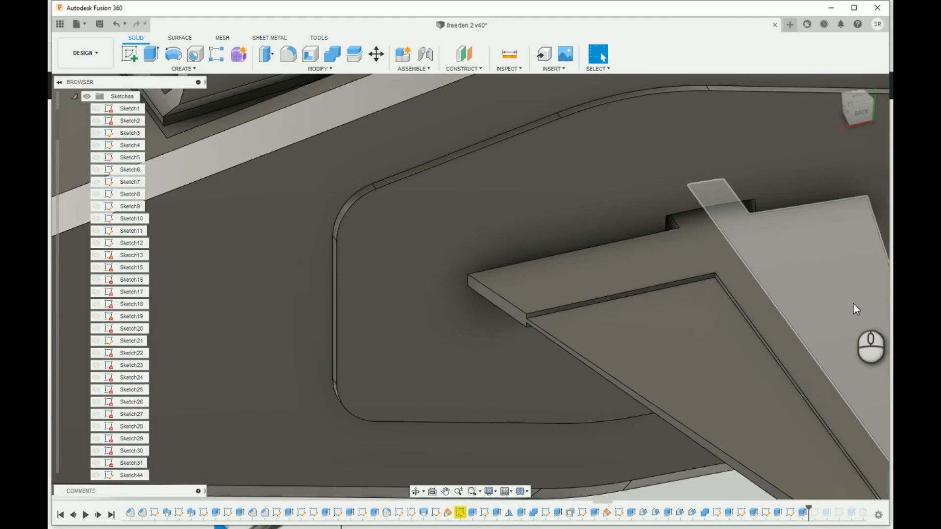
Roll the timeline forward to include the upright fin on the ship's nose and the stepped cut along its leading edge
scroll(679, 342, down, 3)
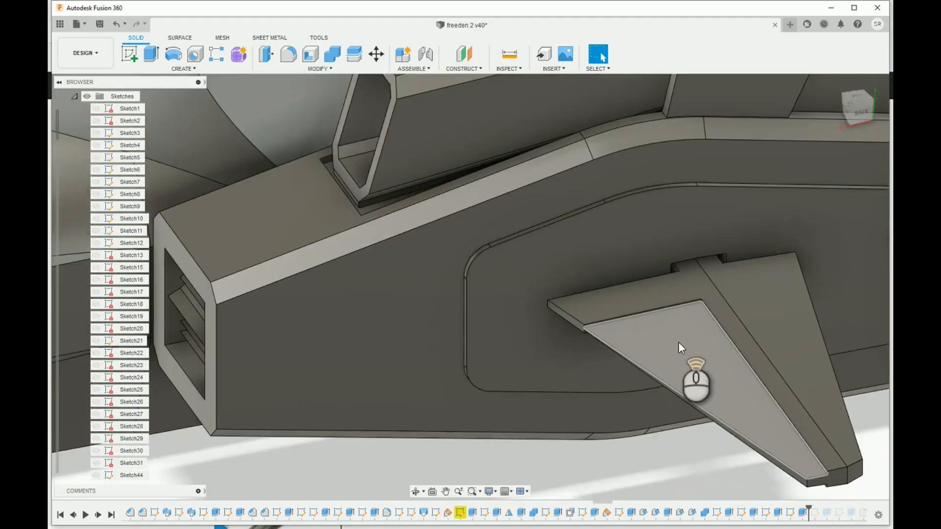
middle_drag(804, 354, 723, 360)
scroll(723, 360, down, 2)
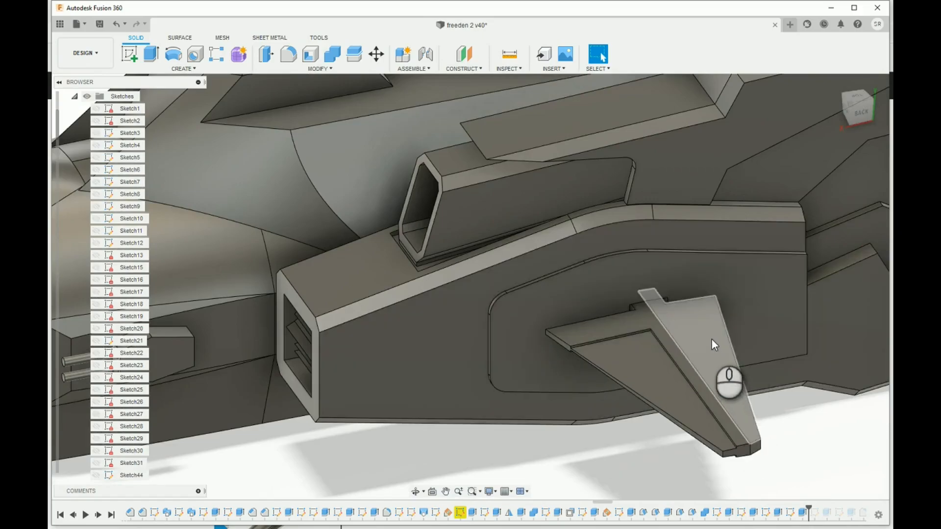
scroll(712, 339, down, 5)
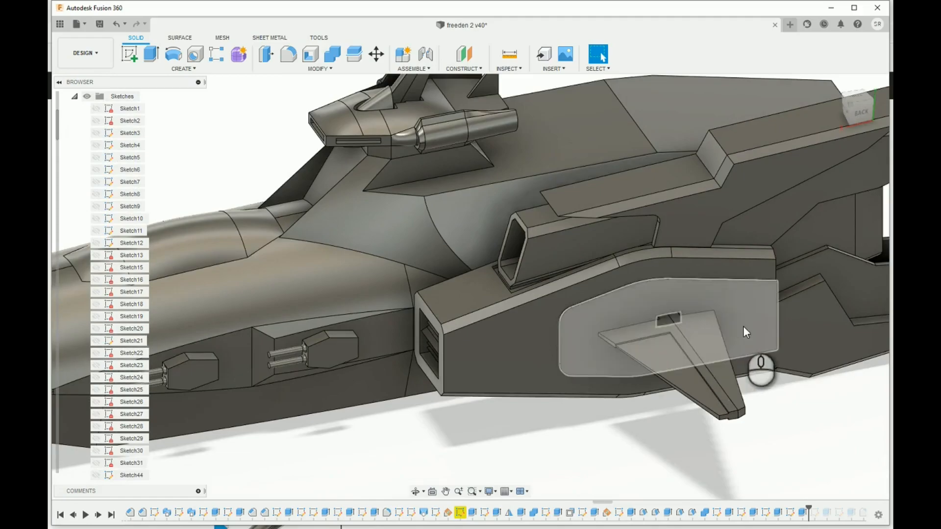
middle_drag(743, 326, 601, 354)
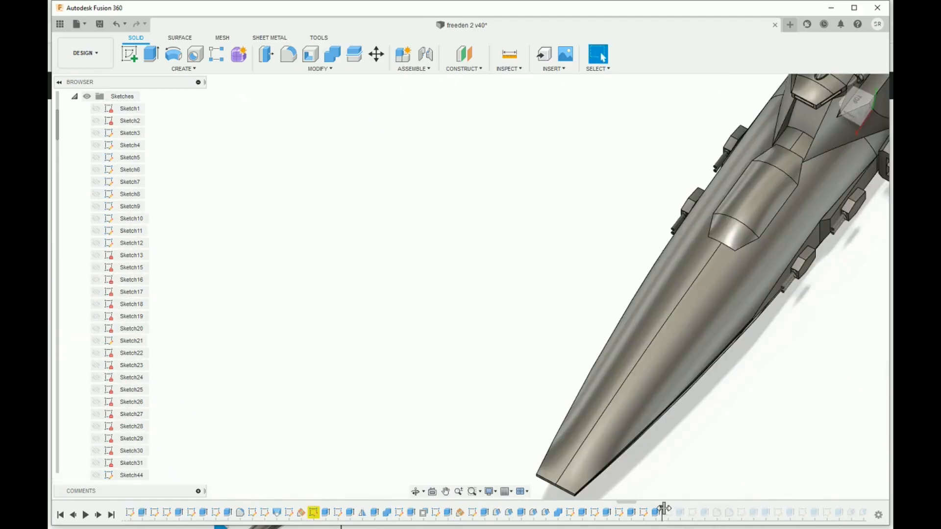
drag(682, 509, 683, 513)
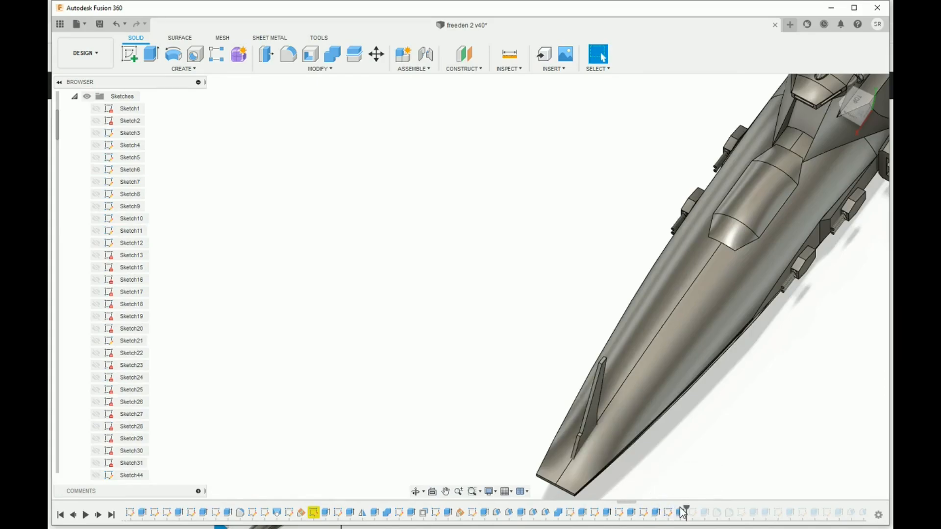
scroll(588, 426, up, 5)
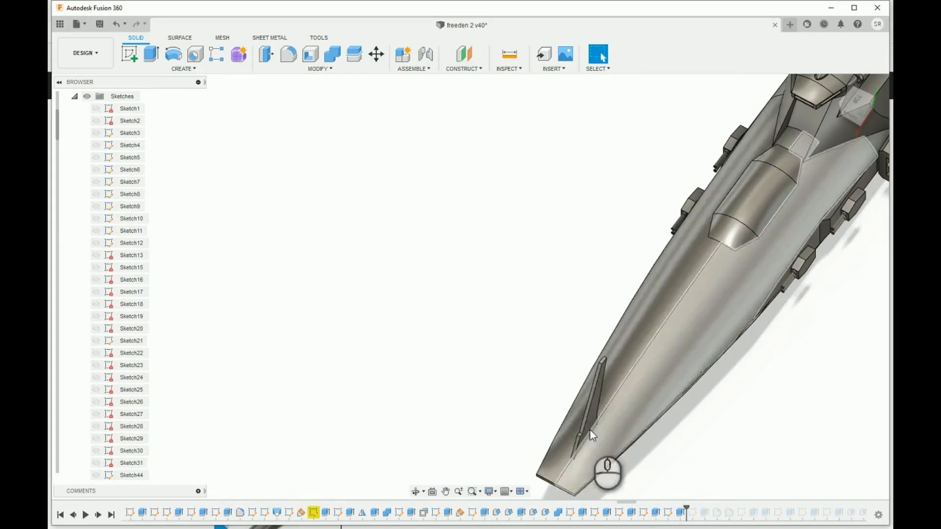
scroll(583, 437, up, 3)
middle_drag(674, 384, 565, 312)
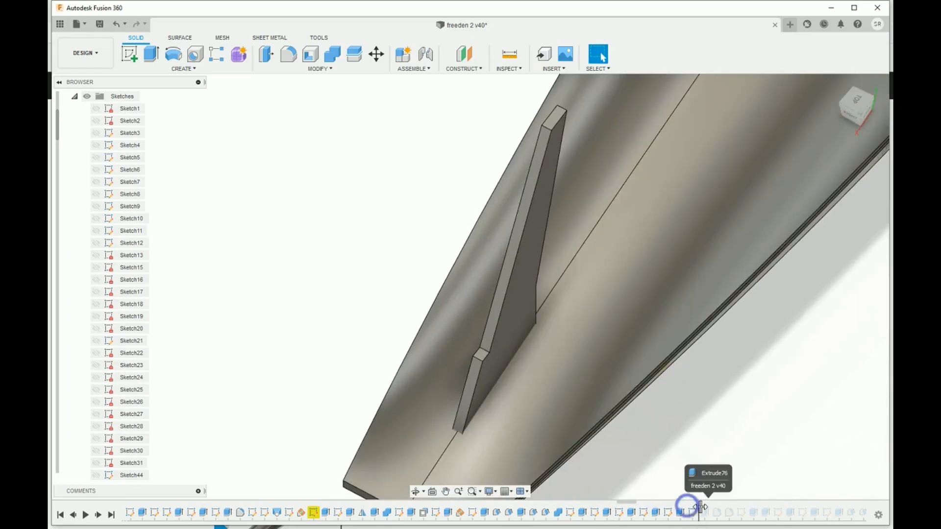
drag(706, 506, 710, 509)
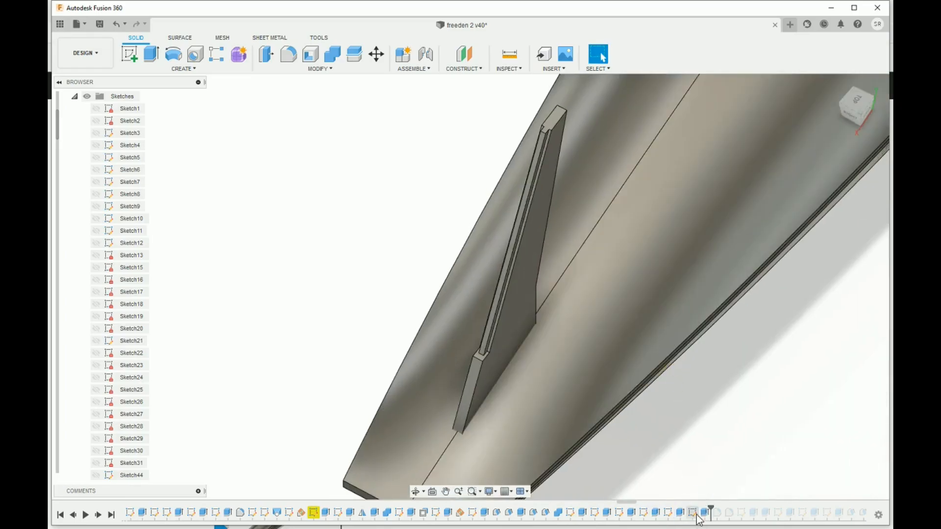
Open the nose fin's profile sketch and its leading-edge cut sketch for inspection, finishing both unchanged
double_click(669, 514)
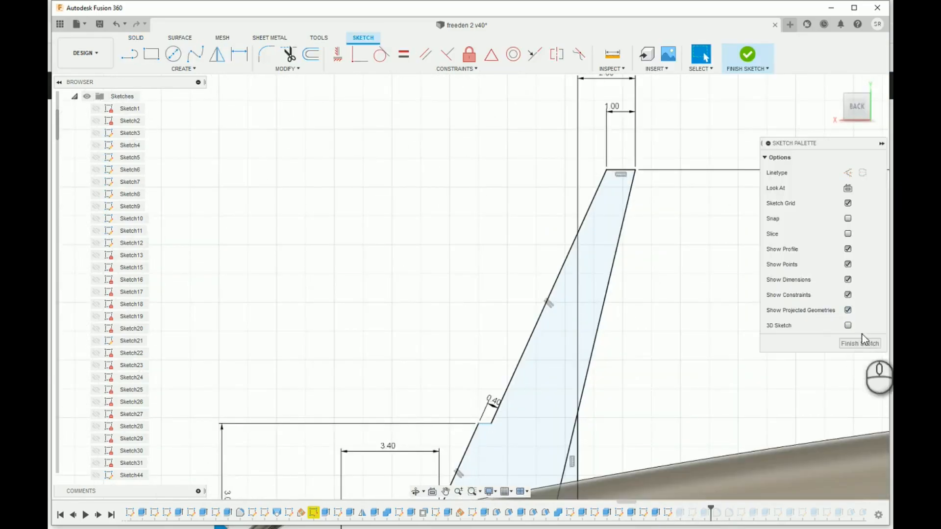
click(863, 341)
double_click(694, 514)
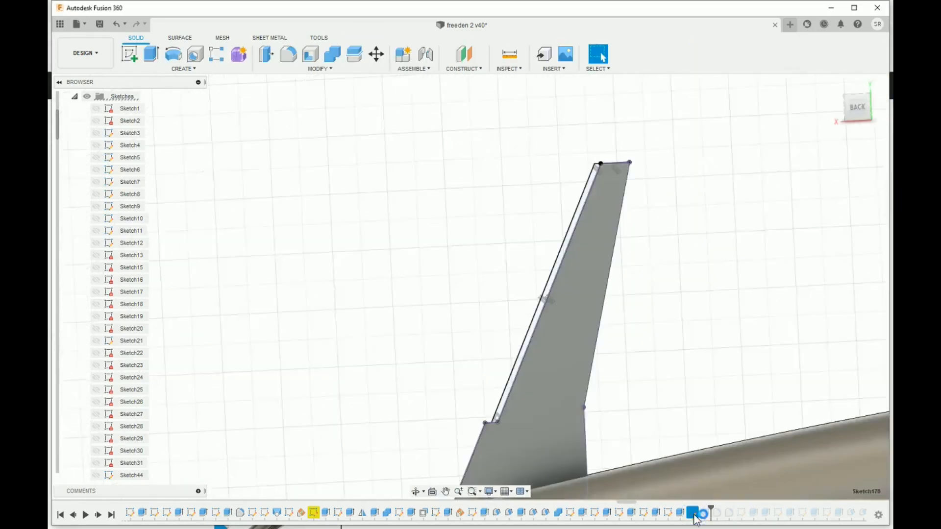
click(844, 344)
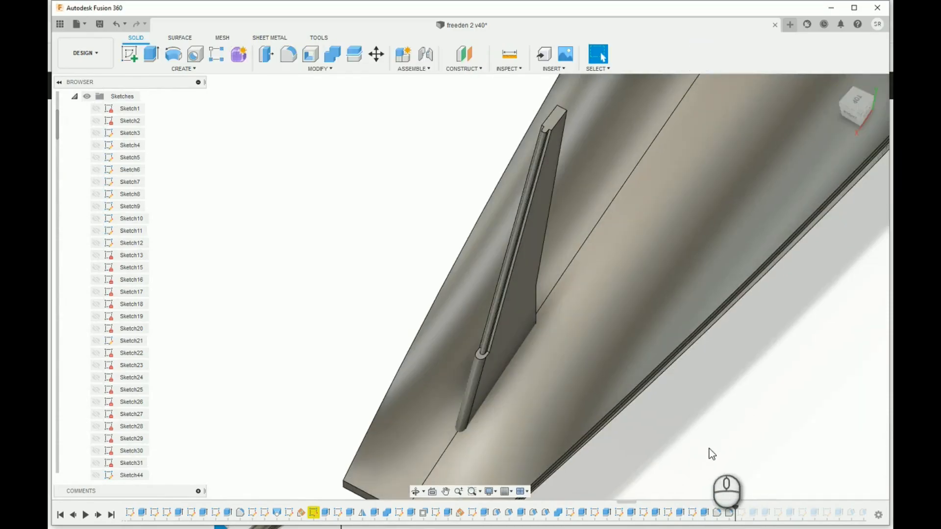
Roll the timeline forward past the fin's rounded leading edge to include its mounting slot in the hull
scroll(709, 448, down, 3)
middle_drag(750, 421, 638, 448)
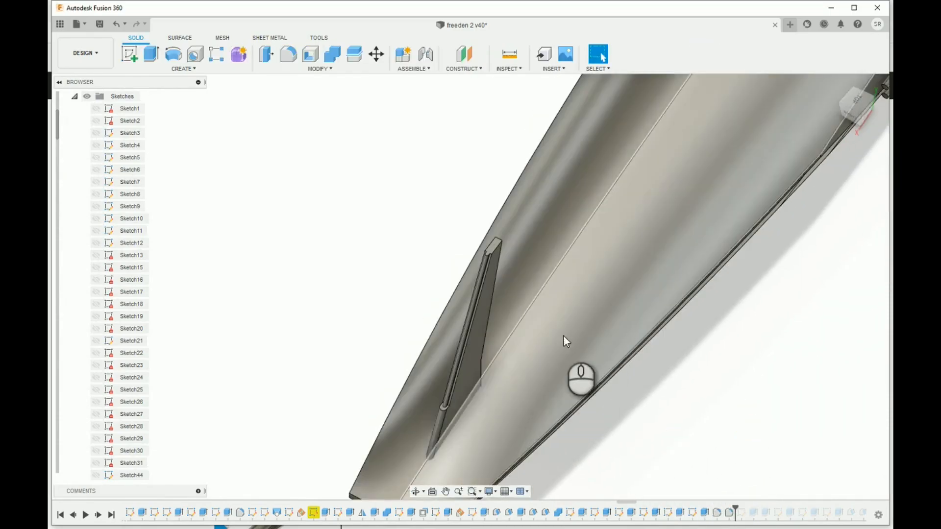
drag(736, 511, 789, 510)
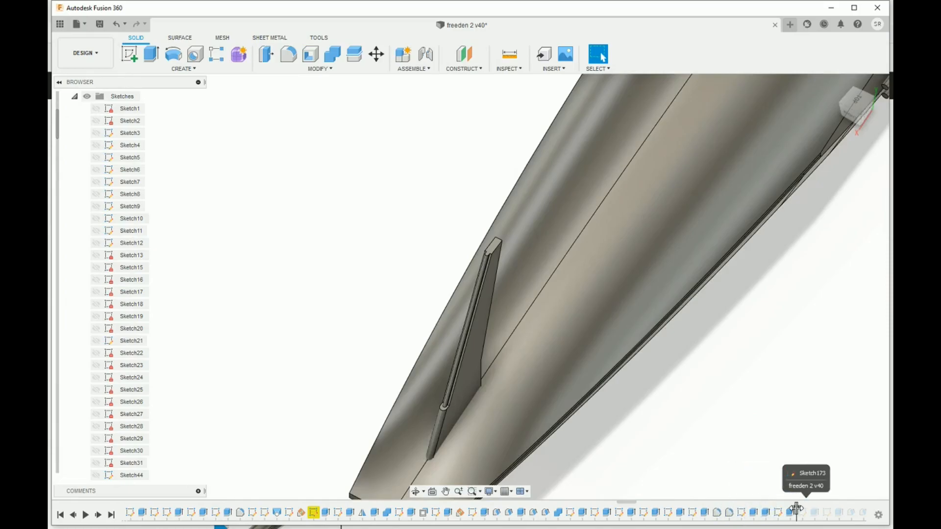
Highlight the mounting features at the fin's root and examine from several angles how it sits in the hull slot
click(740, 514)
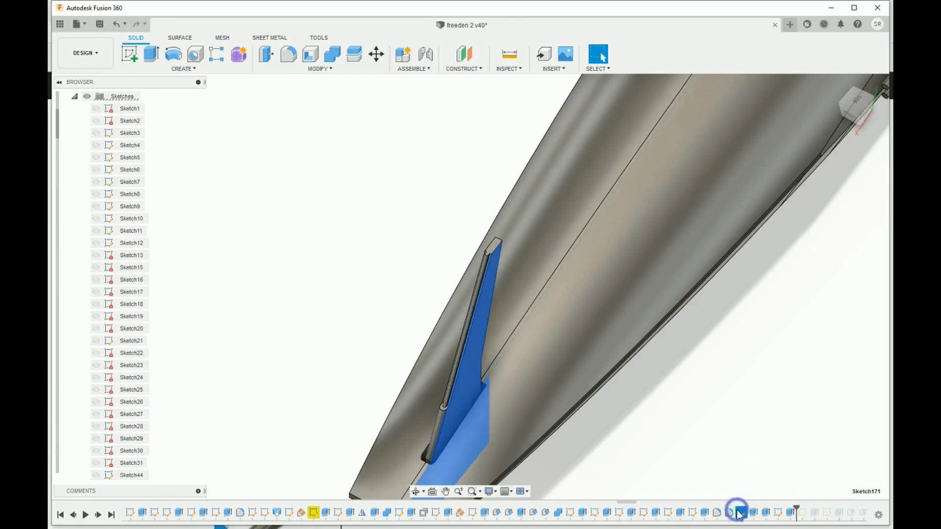
click(767, 513)
middle_drag(449, 461, 448, 356)
scroll(436, 346, up, 3)
shift+middle_drag(881, 160, 549, 289)
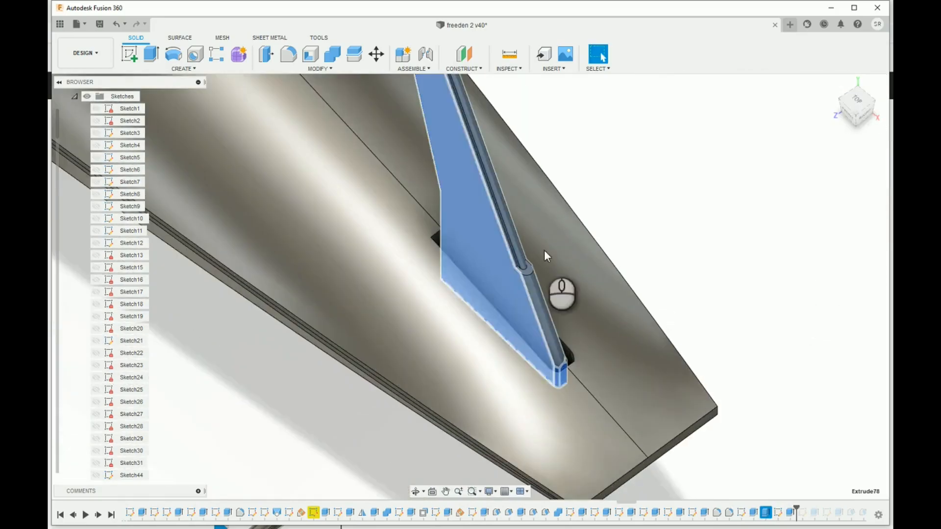
mouse_move(858, 105)
mouse_down()
mouse_move(809, 108)
mouse_move(859, 108)
mouse_up()
middle_drag(704, 310, 666, 201)
click(674, 178)
scroll(686, 297, down, 4)
middle_drag(696, 335, 599, 378)
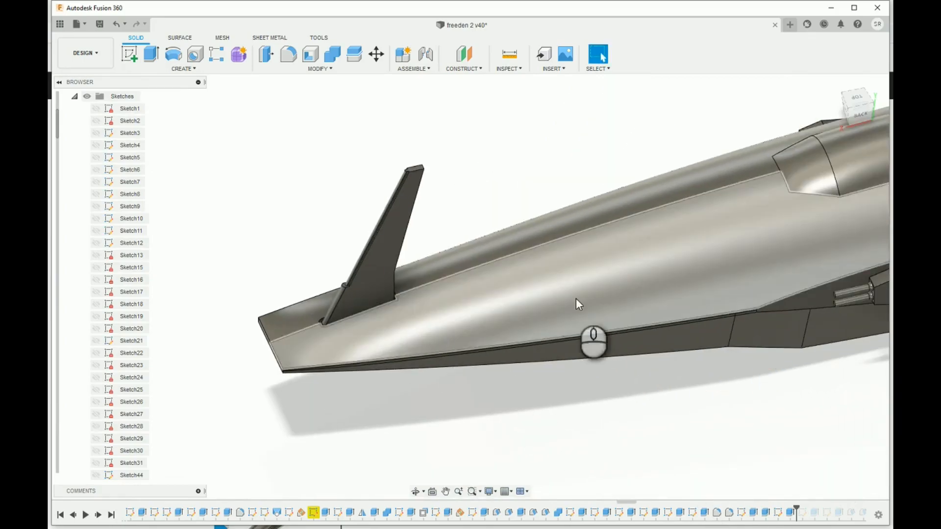
Roll the timeline back and forward across the extruded cut that opens the front of the upper side block
scroll(835, 460, down, 5)
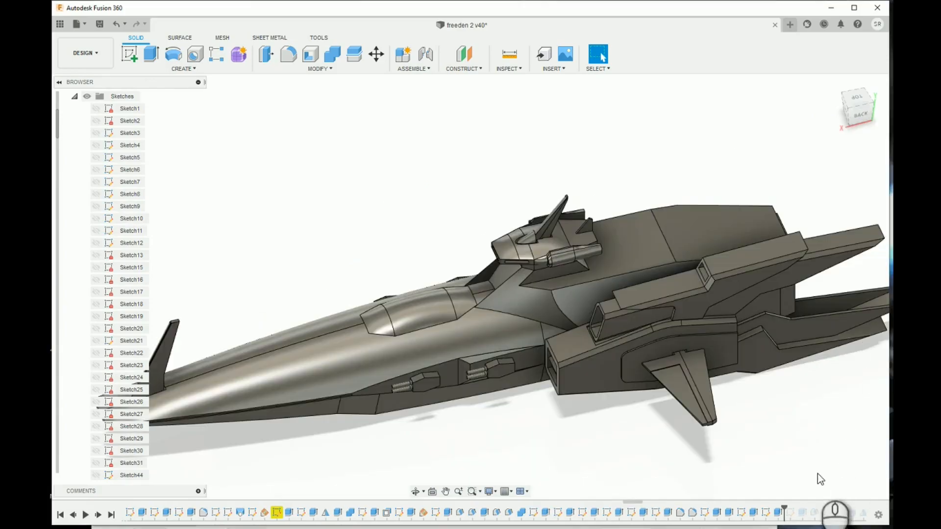
drag(784, 510, 761, 510)
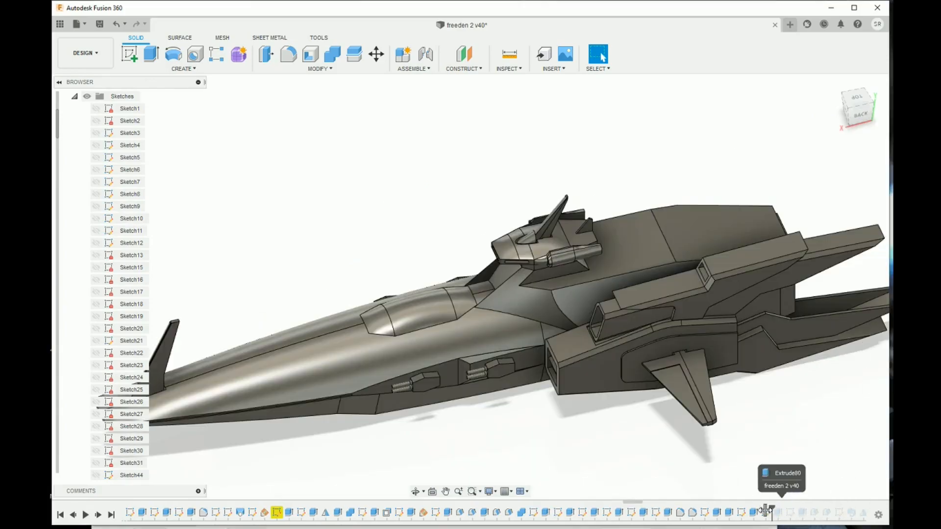
mouse_move(773, 509)
mouse_down()
mouse_move(760, 512)
mouse_move(785, 511)
mouse_up()
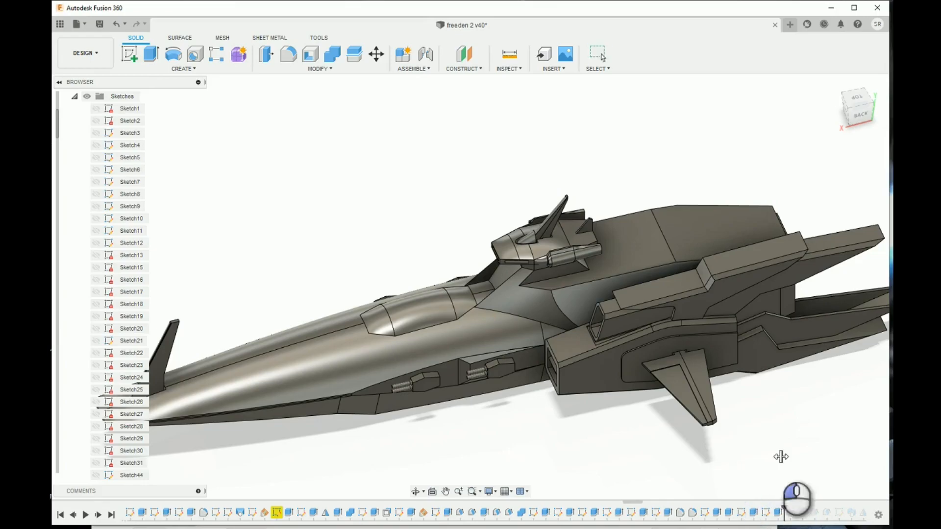
scroll(716, 275, up, 5)
scroll(717, 288, down, 8)
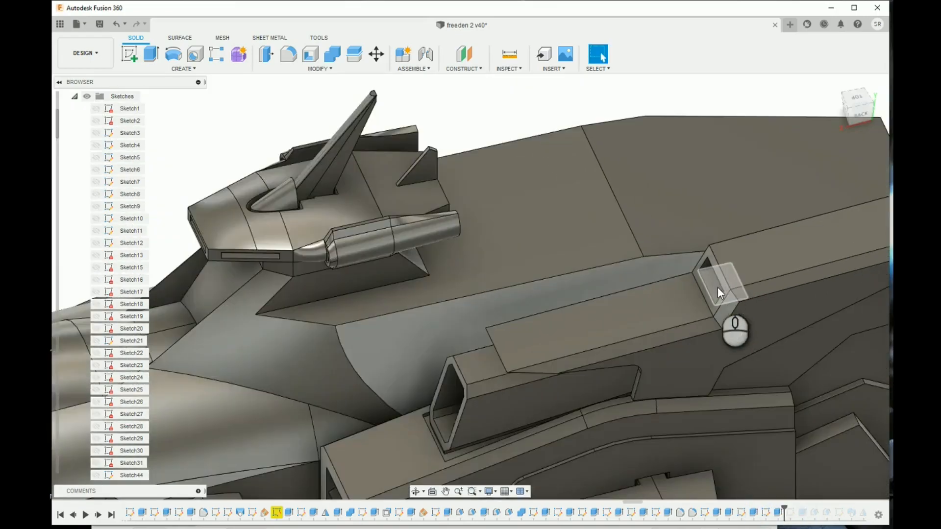
Open the sketch of the upper side block's rectangular opening, inspect its offset dimensions, finish it unchanged and view the resulting recess
drag(862, 107, 902, 96)
double_click(765, 512)
scroll(568, 382, up, 5)
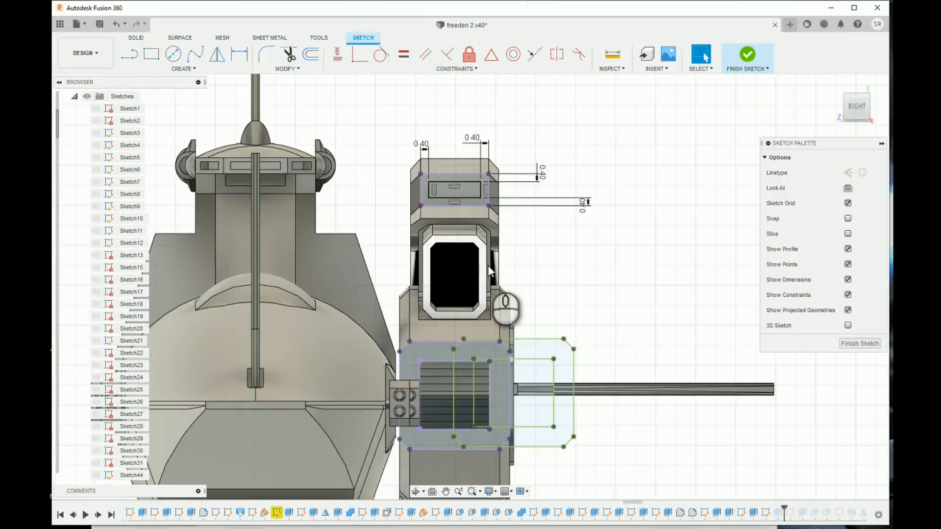
click(430, 354)
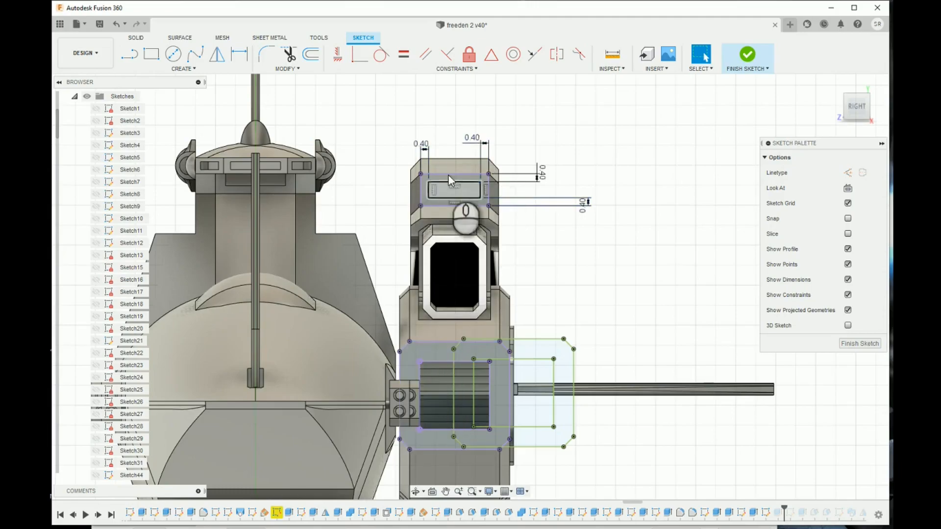
drag(851, 114, 472, 296)
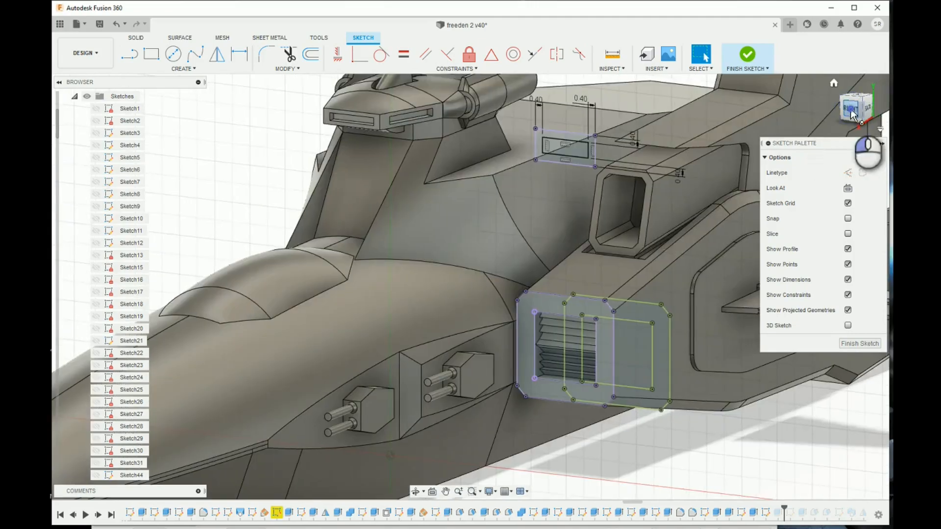
click(860, 344)
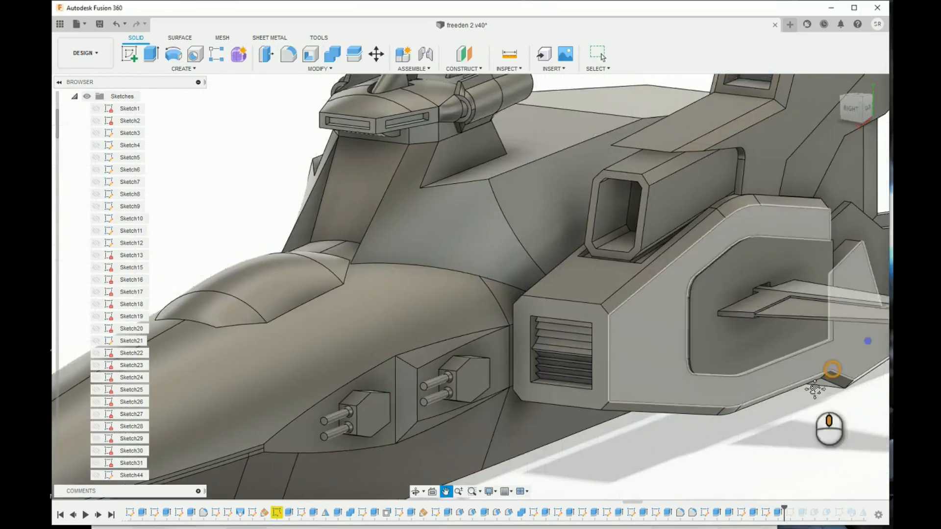
shift+middle_drag(829, 360, 710, 390)
scroll(646, 218, up, 5)
scroll(648, 210, down, 5)
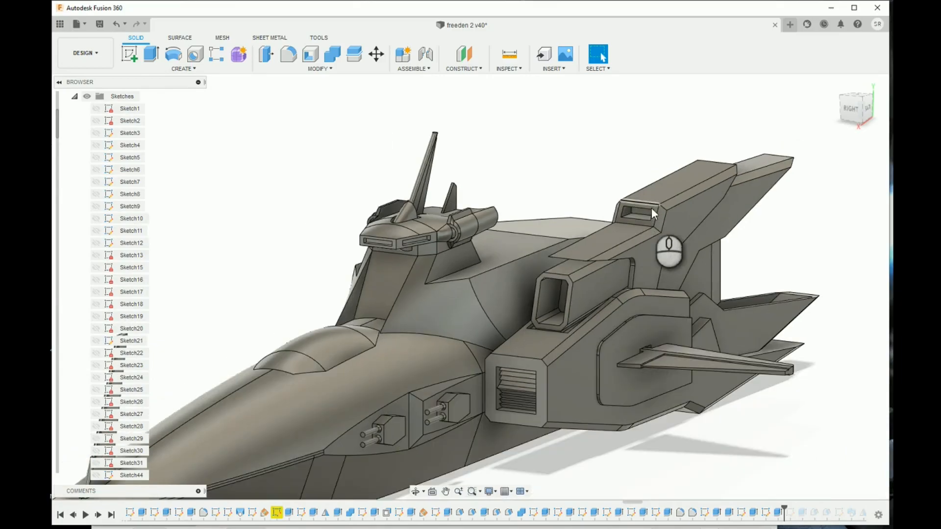
Open the extruded cut of the upper side block's rectangular opening to inspect its distance and operation, and close it unchanged
scroll(680, 290, down, 2)
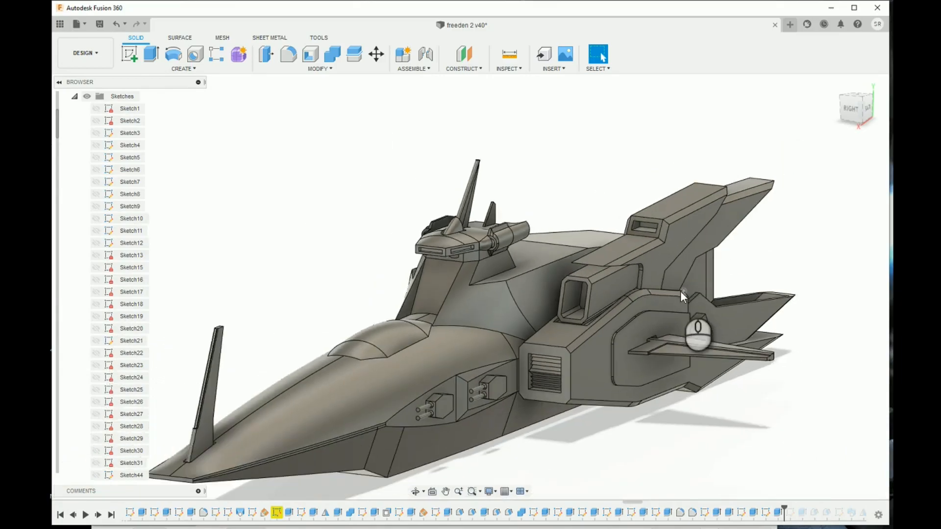
double_click(780, 512)
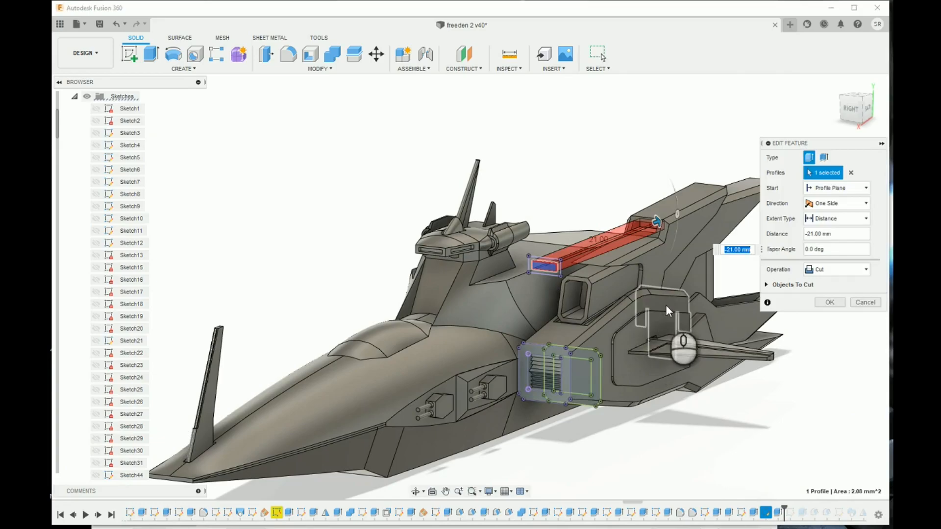
click(862, 303)
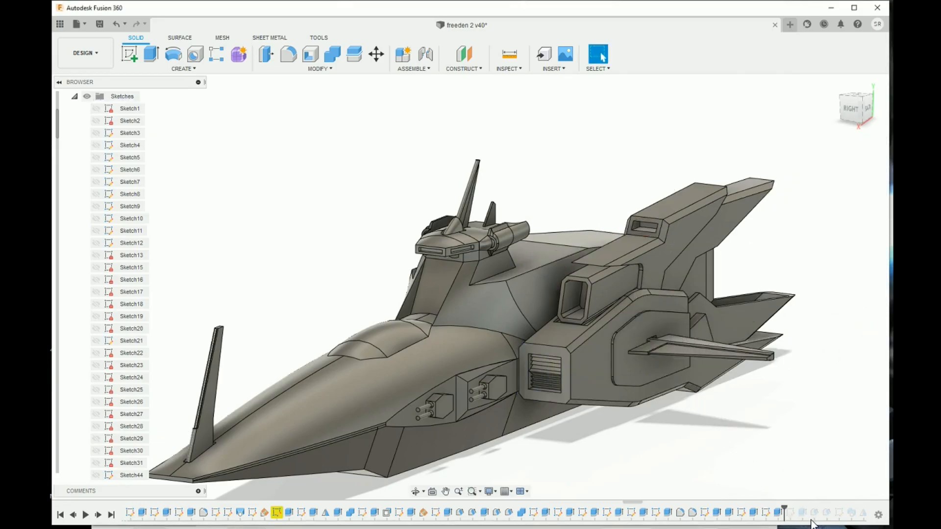
Roll the timeline forward to include the triangular recess beside the bridge tower, and inspect its sketch without changing it
drag(783, 507, 808, 508)
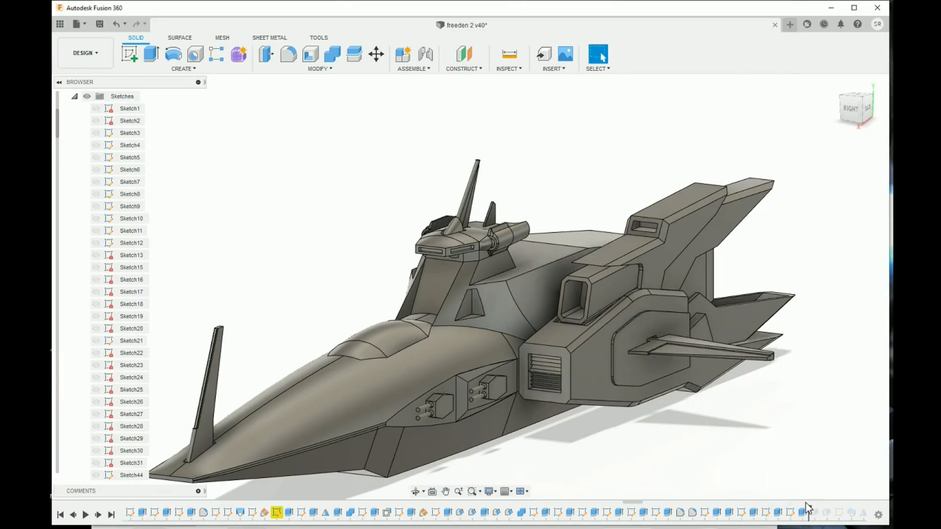
scroll(458, 301, up, 5)
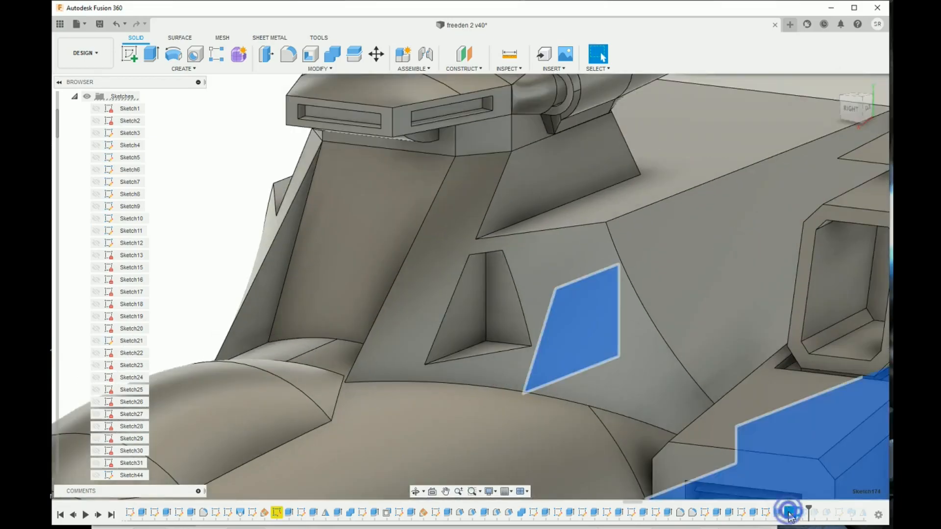
double_click(789, 513)
mouse_move(704, 471)
middle_down()
mouse_move(527, 348)
mouse_move(341, 339)
middle_up()
scroll(417, 325, down, 4)
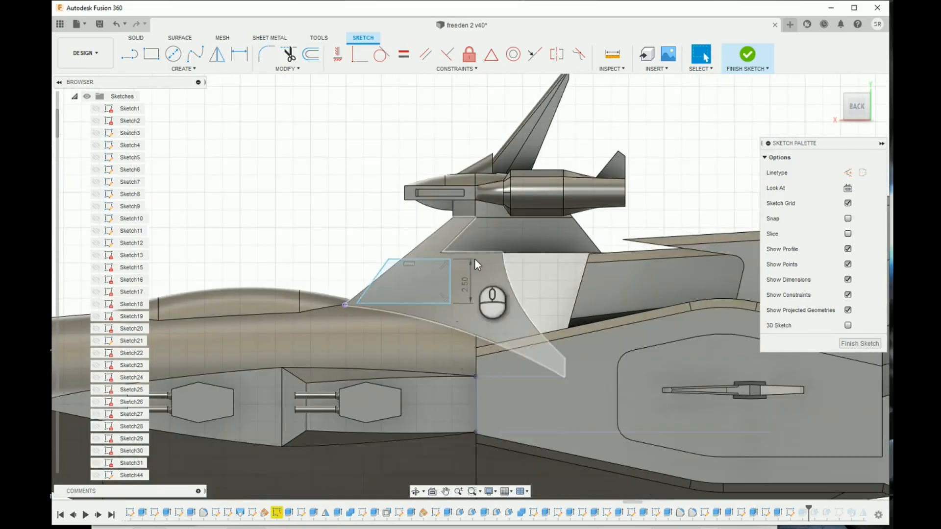
click(750, 52)
drag(855, 105, 929, 143)
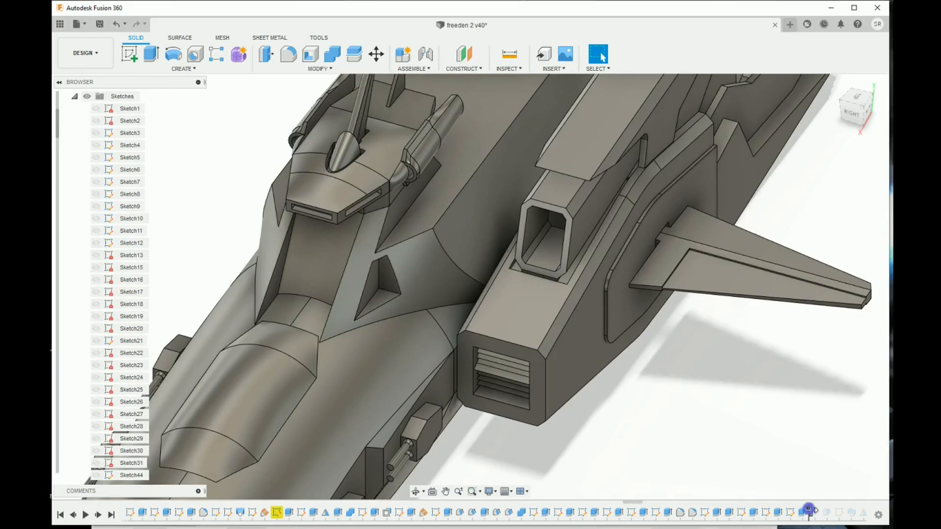
Open the two drafts on the triangular recess's inner faces to inspect their faces, pull directions and angles, closing both unchanged
scroll(366, 309, up, 3)
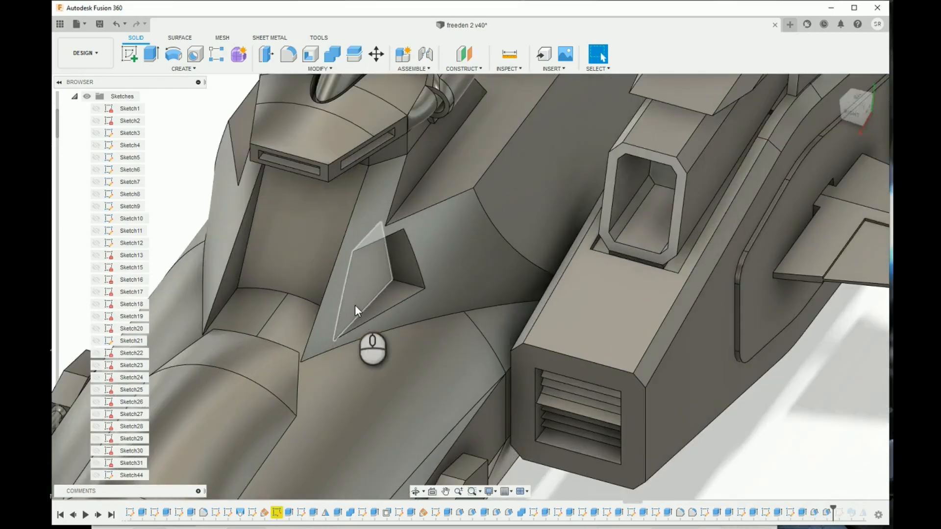
double_click(818, 514)
click(875, 270)
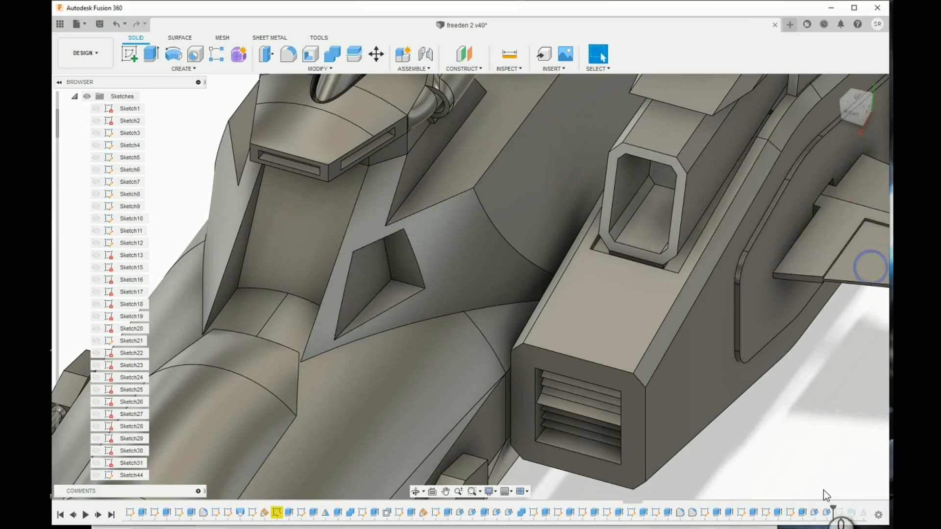
double_click(819, 514)
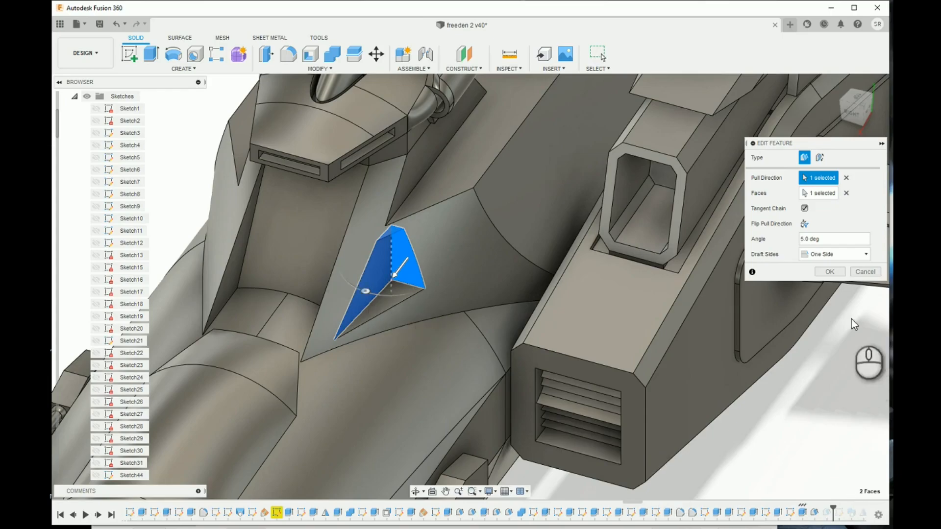
click(868, 274)
double_click(827, 513)
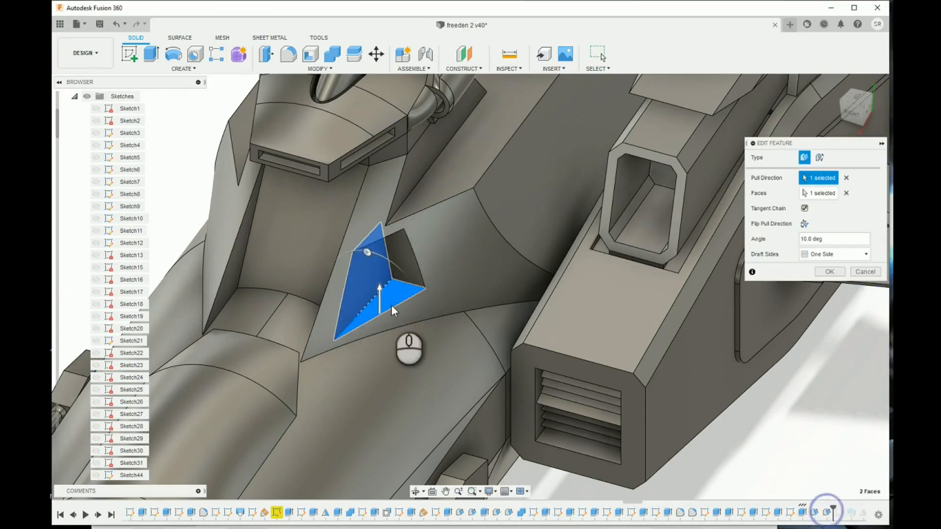
click(865, 273)
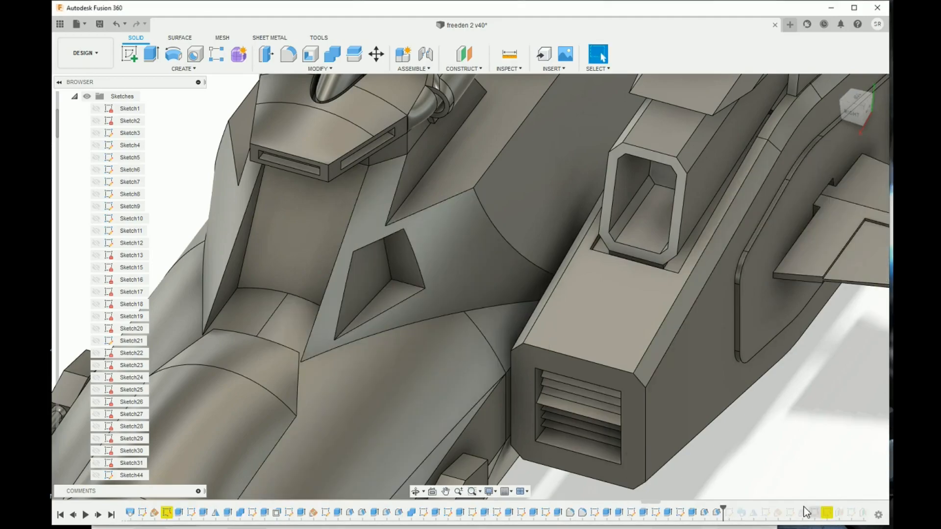
Roll the timeline forward past the vertical ribs in the triangular recess, inspect their sketch's dimensions and finish it unchanged
drag(725, 511, 743, 507)
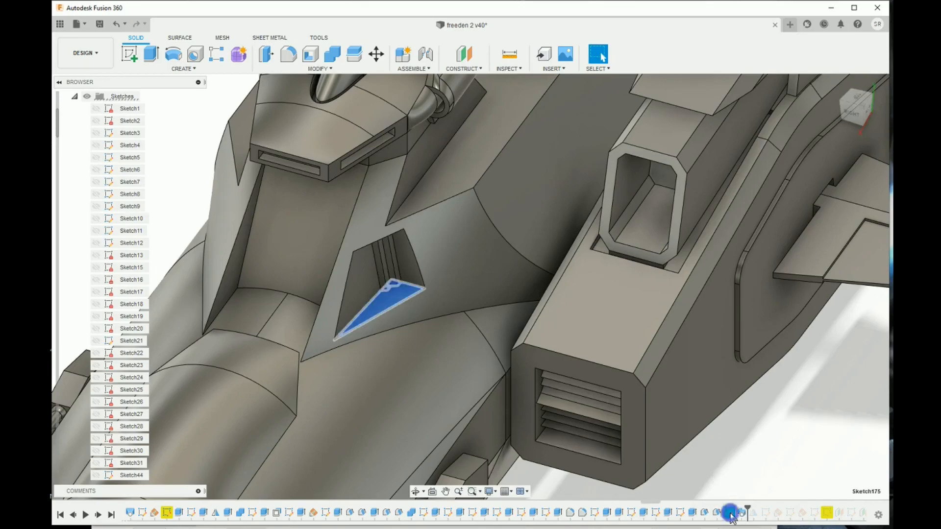
double_click(741, 513)
scroll(455, 348, up, 5)
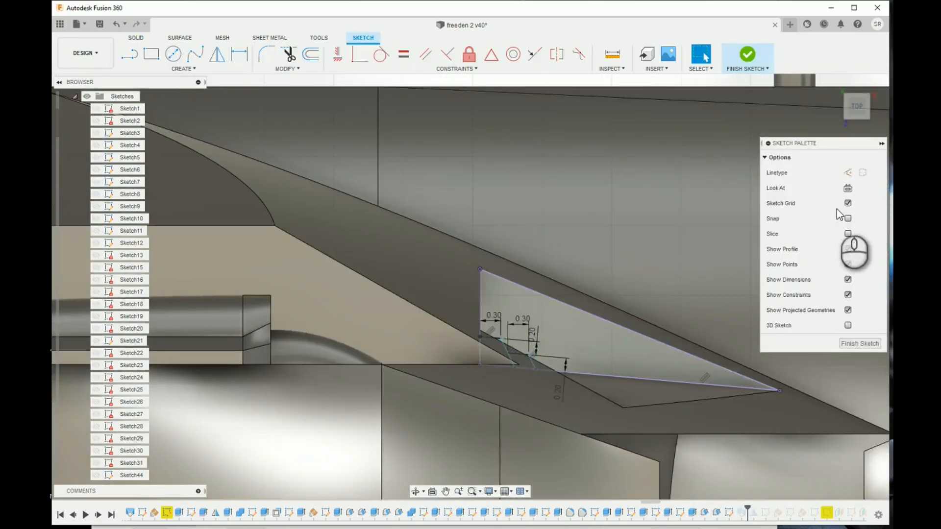
click(759, 55)
mouse_move(858, 104)
mouse_down()
mouse_move(693, 65)
mouse_move(550, 292)
mouse_move(391, 319)
mouse_up()
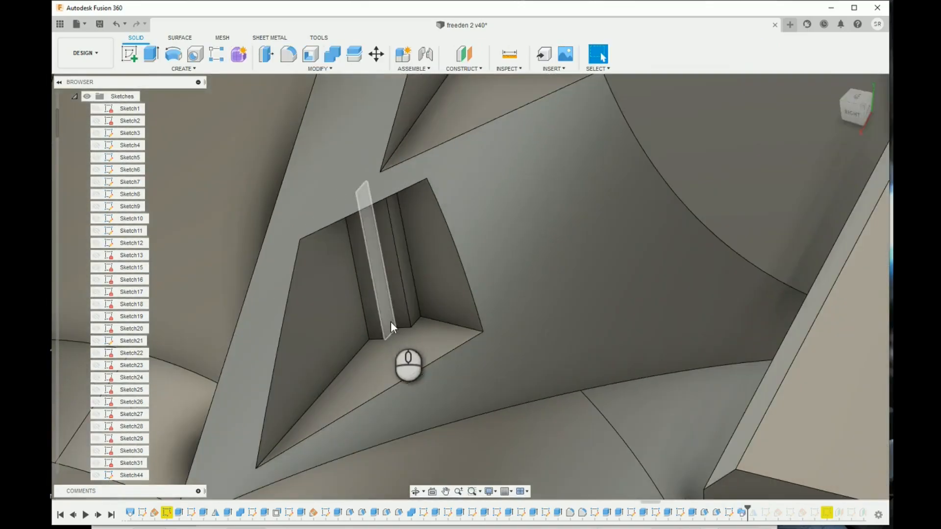
Roll the timeline forward to include the mirrored recess on the opposite side of the bridge tower and view that side
scroll(423, 297, down, 6)
middle_drag(450, 306, 492, 334)
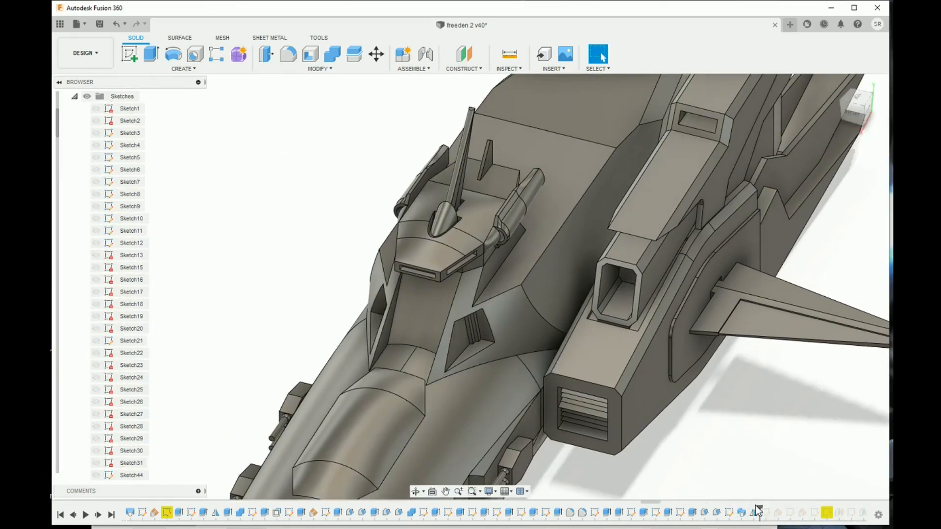
mouse_move(869, 149)
shift+middle_down()
mouse_move(828, 157)
mouse_move(851, 135)
mouse_move(864, 142)
shift+middle_up()
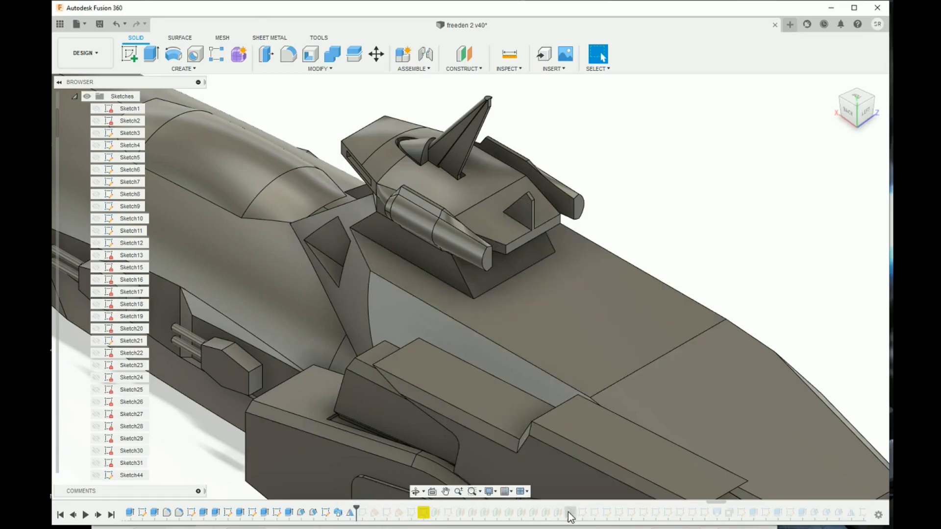
Roll the timeline forward past the following planes and sketches to include the curved recess behind the bridge, and view the ship's rear
drag(498, 512, 567, 512)
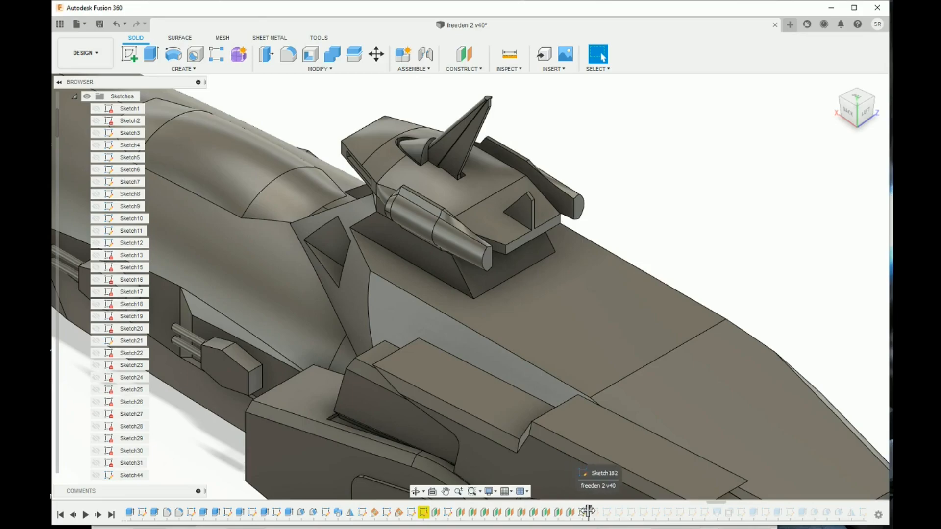
drag(665, 510, 738, 508)
drag(849, 110, 699, 250)
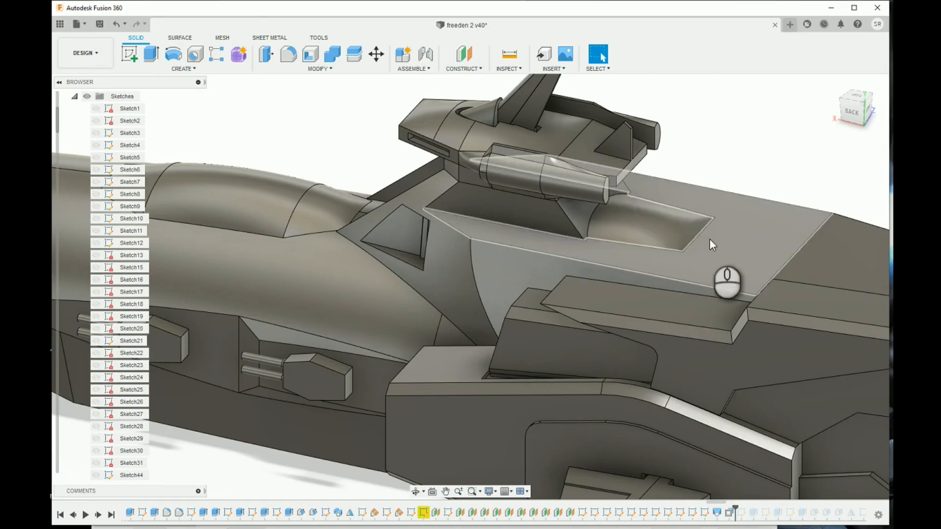
scroll(703, 225, down, 3)
scroll(685, 306, down, 3)
scroll(687, 303, up, 3)
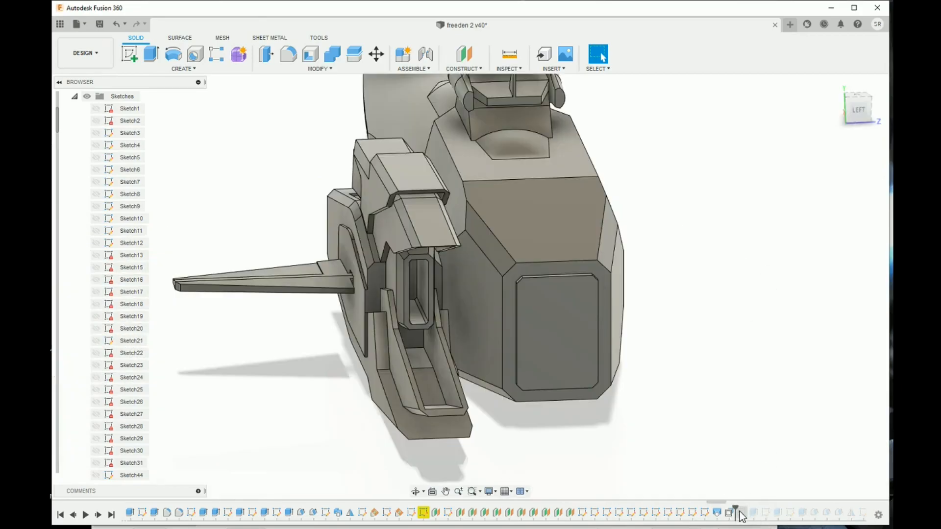
Roll the timeline forward to include the box-shaped bracket on the rear hull side and the round tube inside it
drag(736, 511, 759, 509)
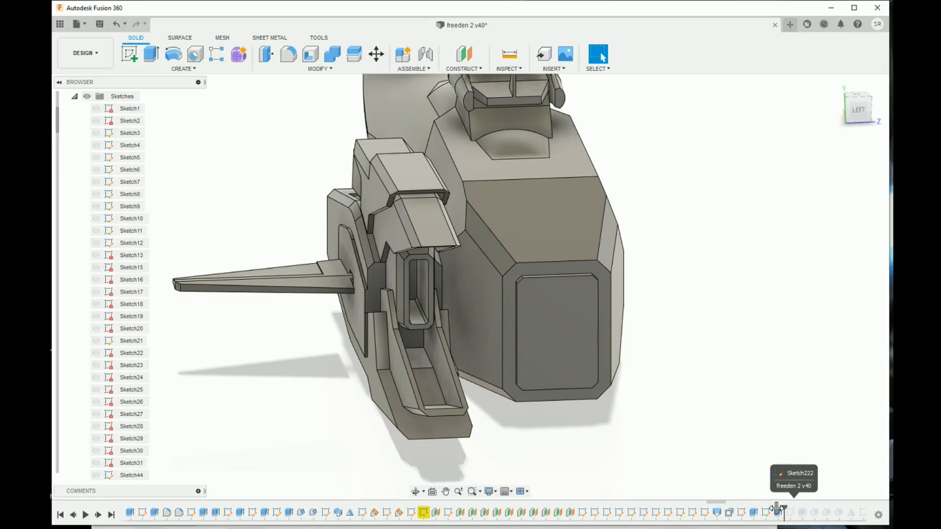
scroll(490, 385, up, 3)
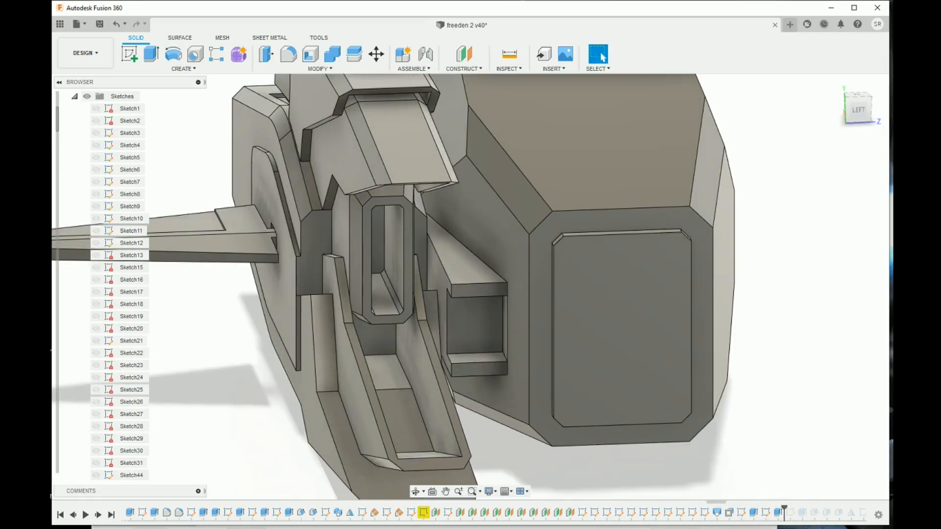
drag(786, 514, 809, 512)
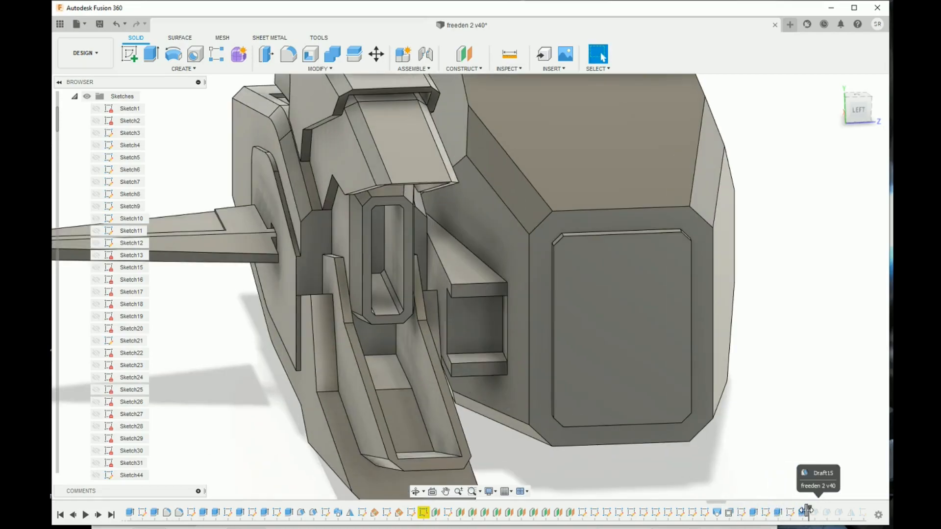
scroll(437, 310, up, 3)
scroll(452, 321, up, 5)
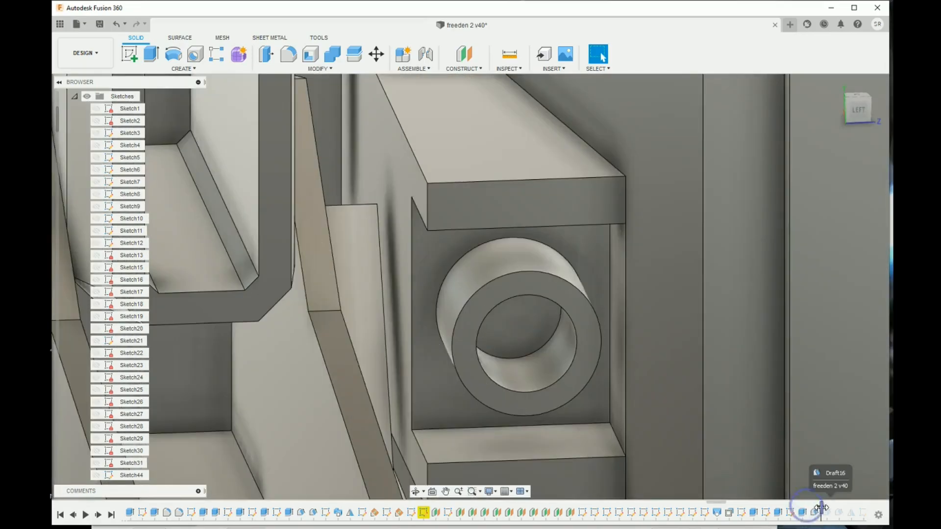
Examine the tube in its bracket from an angle, inspect its sketch of two concentric circles and finish the sketch unchanged
drag(860, 109, 807, 209)
middle_drag(807, 208, 49, 133)
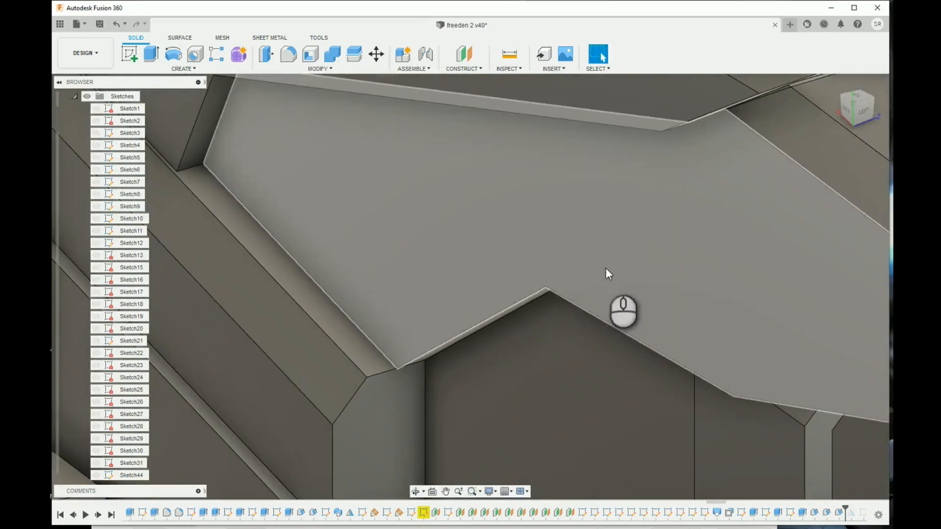
middle_drag(607, 268, 86, 241)
scroll(439, 270, up, 2)
scroll(439, 269, down, 3)
scroll(462, 304, up, 5)
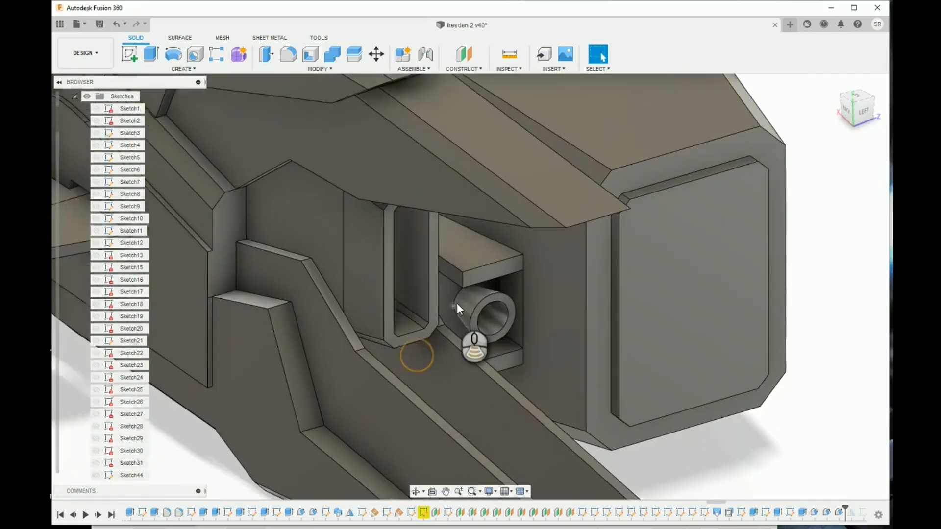
double_click(791, 512)
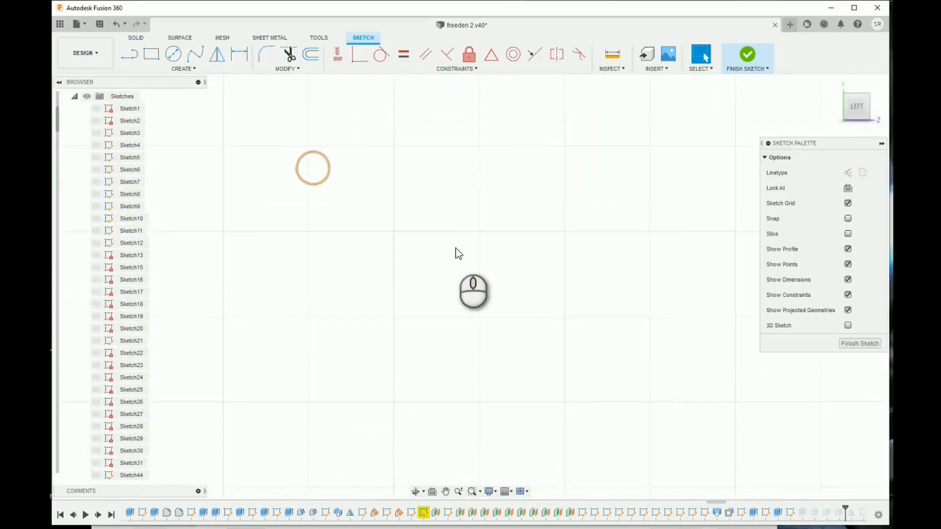
scroll(441, 240, up, 10)
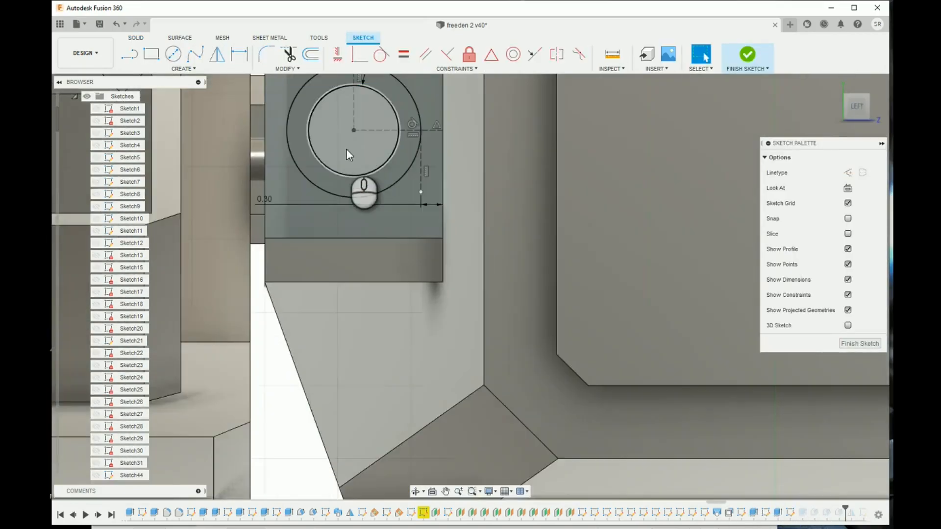
middle_drag(346, 148, 369, 252)
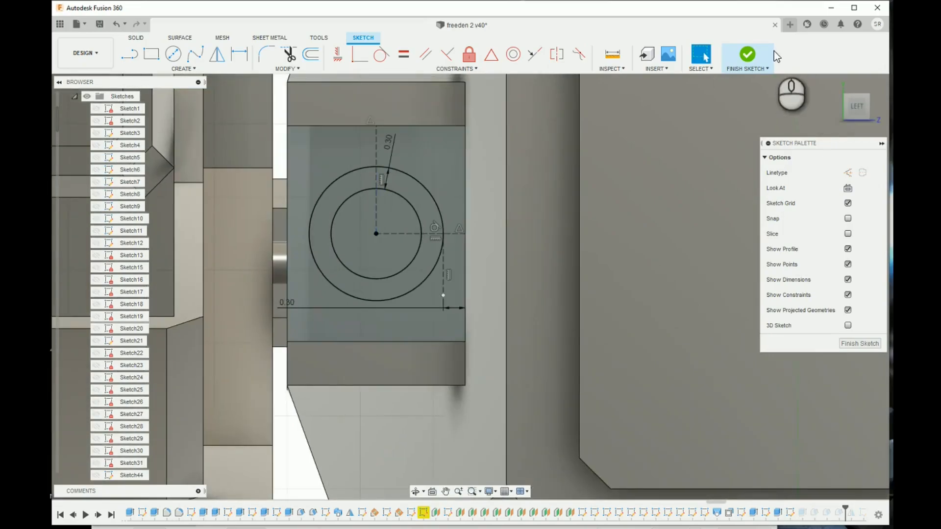
click(773, 53)
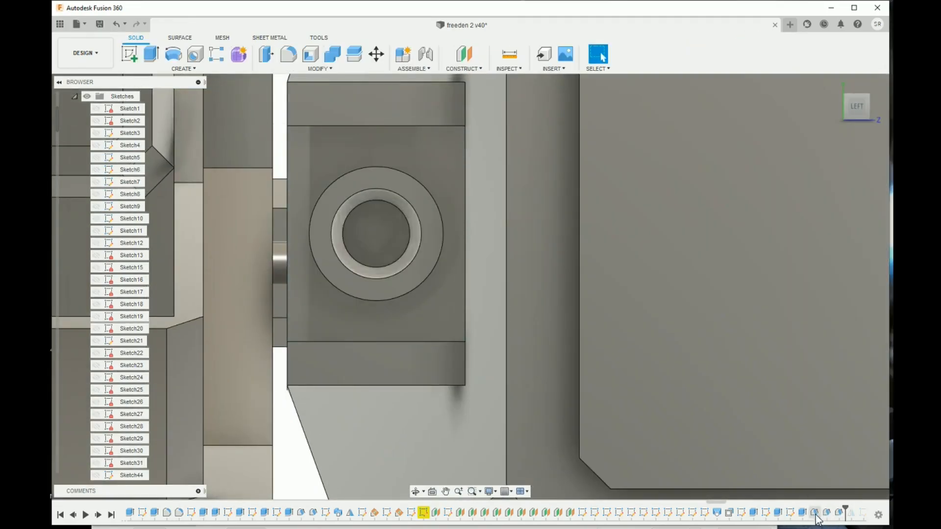
Open the first two drafts on the rear tube in turn to inspect their faces and angles, closing each unchanged
double_click(815, 513)
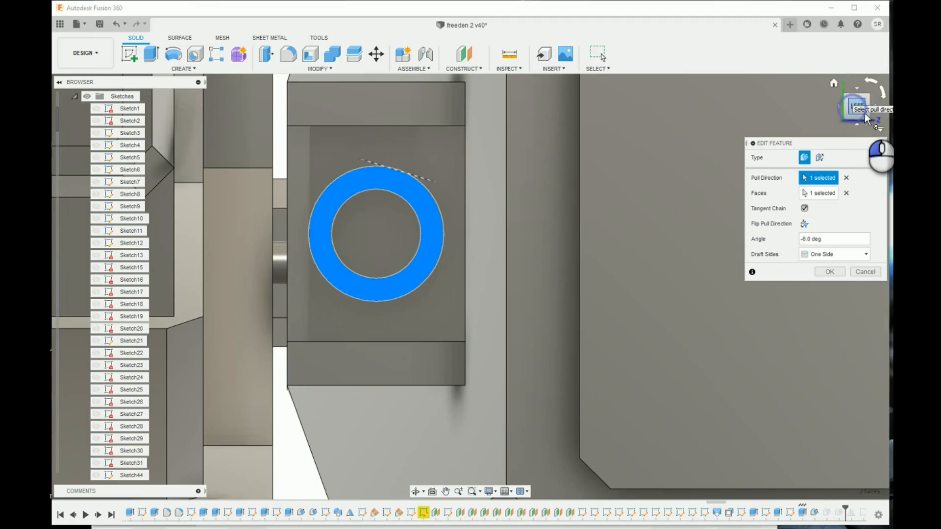
drag(850, 107, 846, 113)
middle_drag(738, 228, 215, 12)
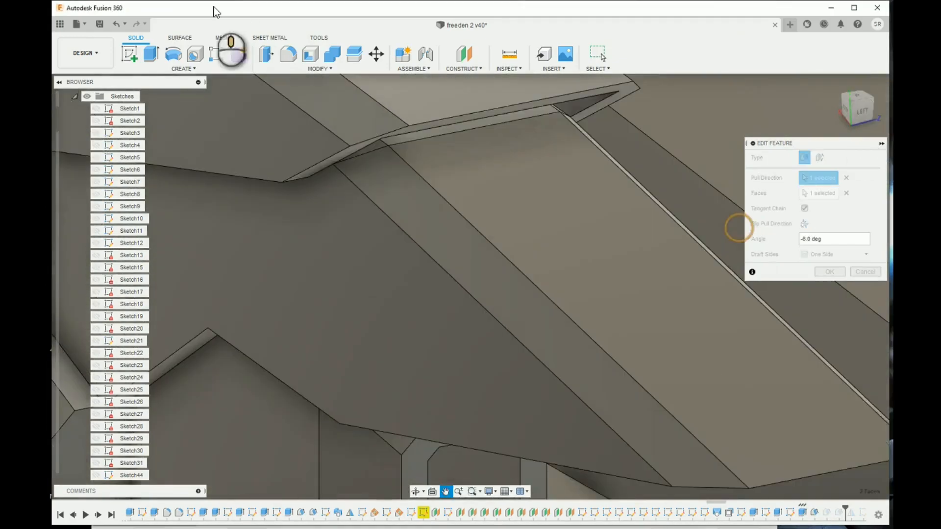
scroll(559, 187, down, 5)
scroll(622, 365, up, 3)
scroll(623, 365, up, 2)
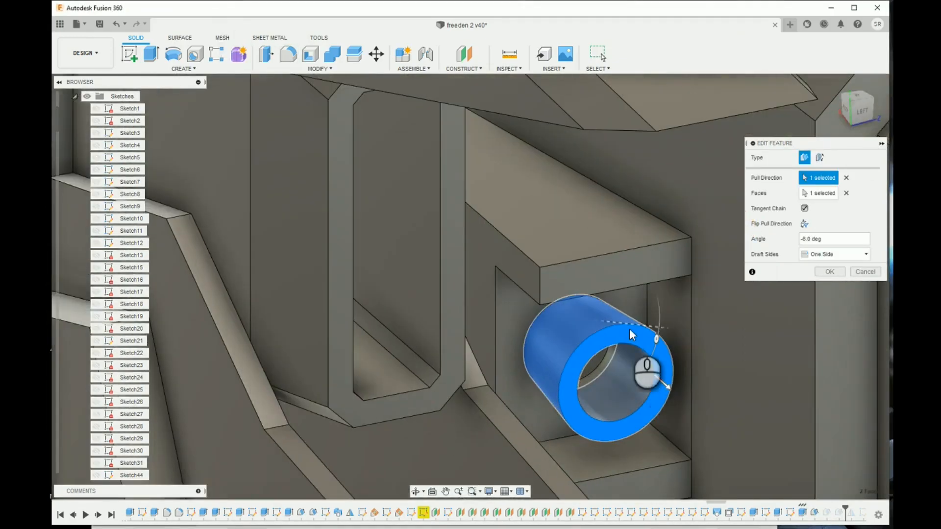
click(865, 272)
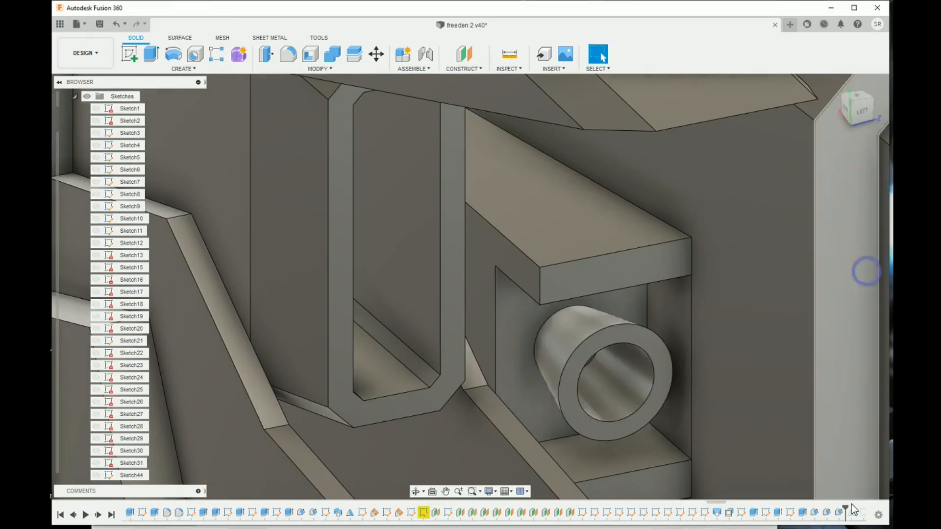
double_click(826, 514)
key(Escape)
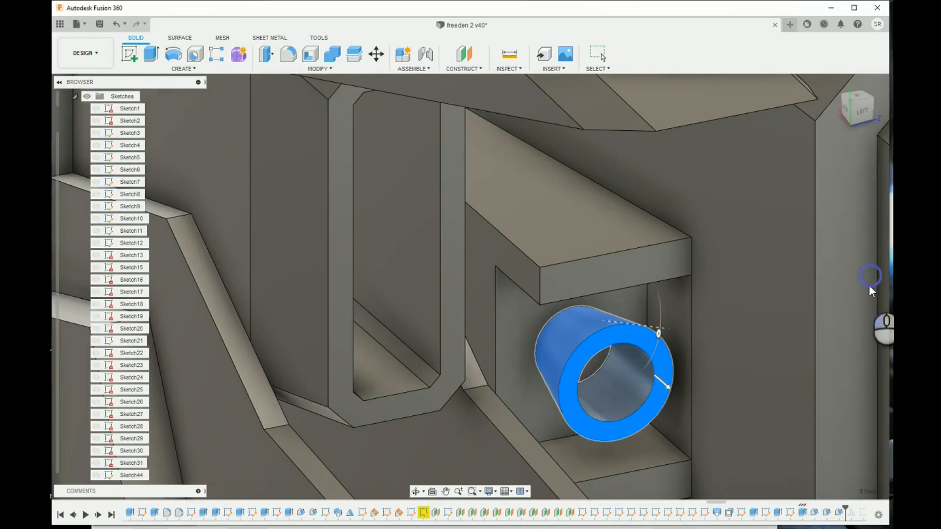
Open the drafts on the rear tube's outer and inner faces in turn to inspect their settings, closing each unchanged
double_click(816, 514)
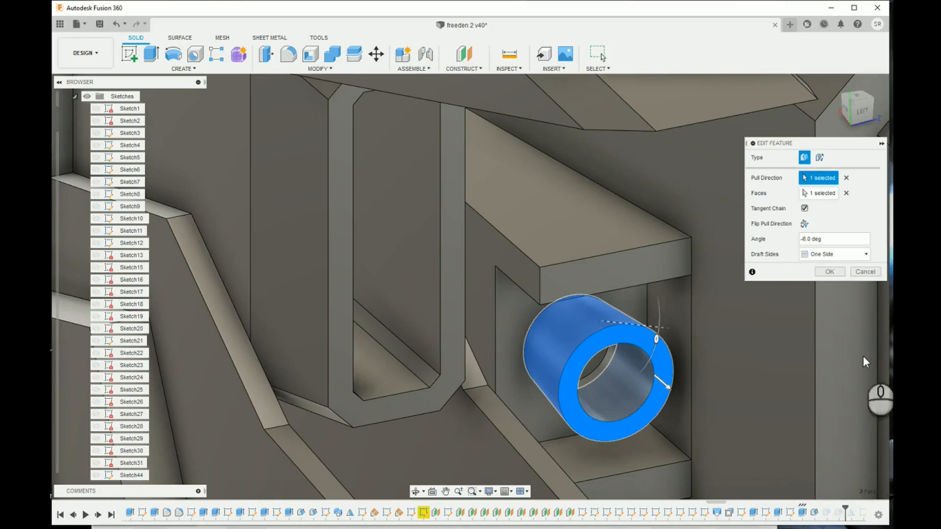
click(864, 273)
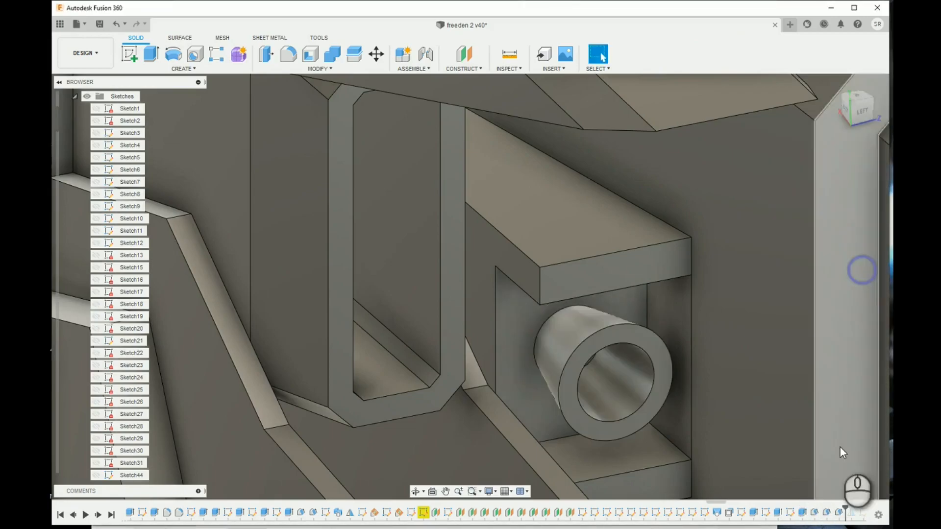
double_click(816, 514)
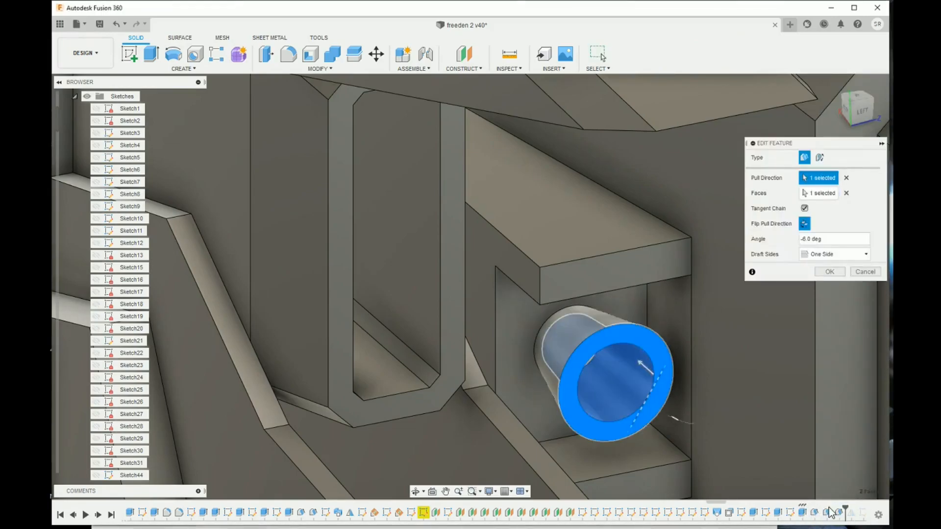
click(868, 273)
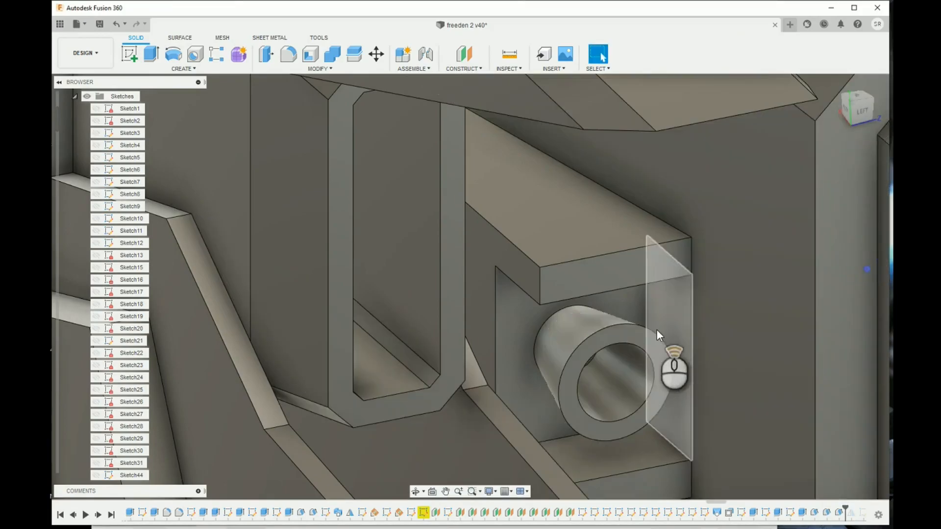
View the tube bracket from the left and roll the timeline forward past the mirror to the side block's next sketch
scroll(658, 331, down, 3)
click(860, 107)
scroll(603, 404, up, 4)
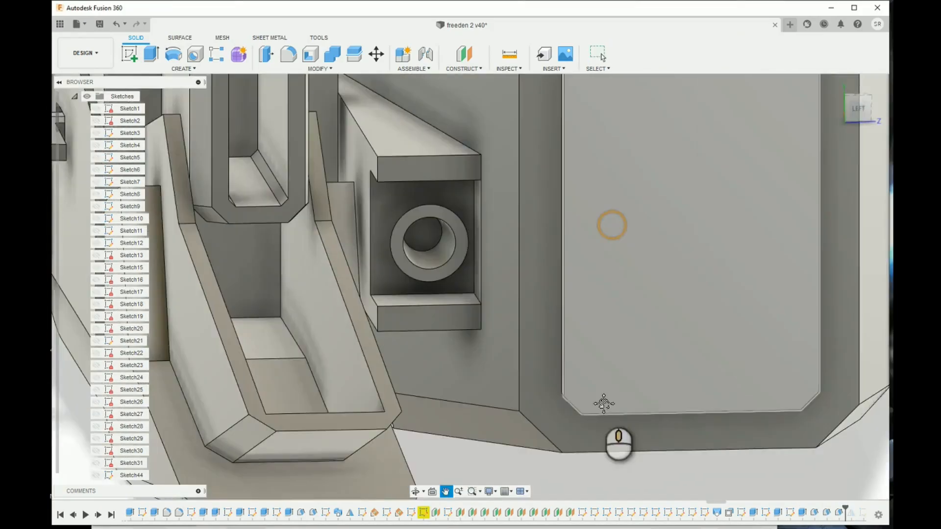
scroll(804, 512, right, 3)
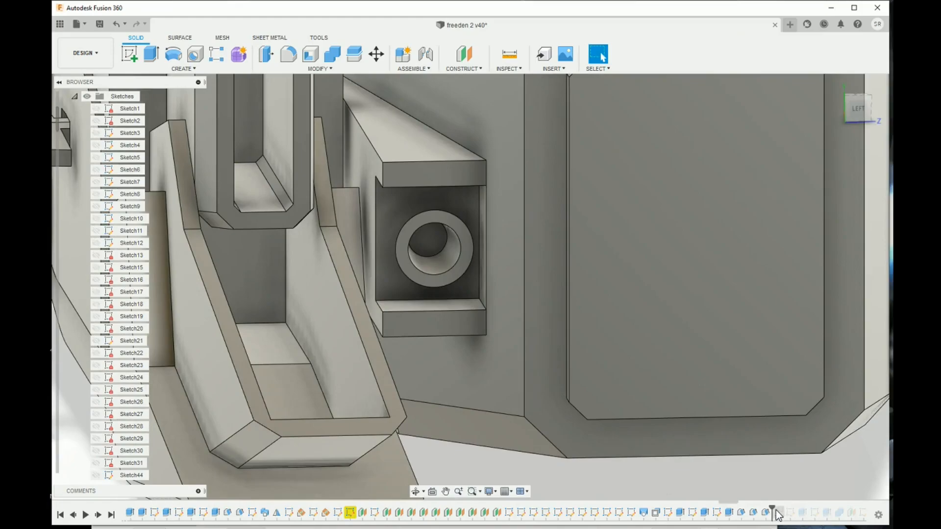
drag(776, 507, 784, 508)
scroll(643, 399, down, 5)
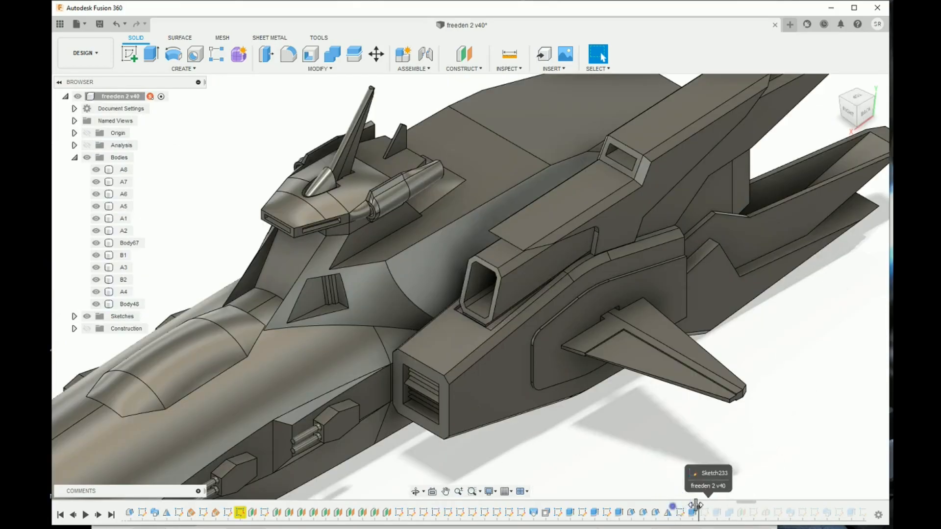
Inspect the rectangle sketch on the side block and its 2 mm join extrusion, closing both unchanged
double_click(682, 512)
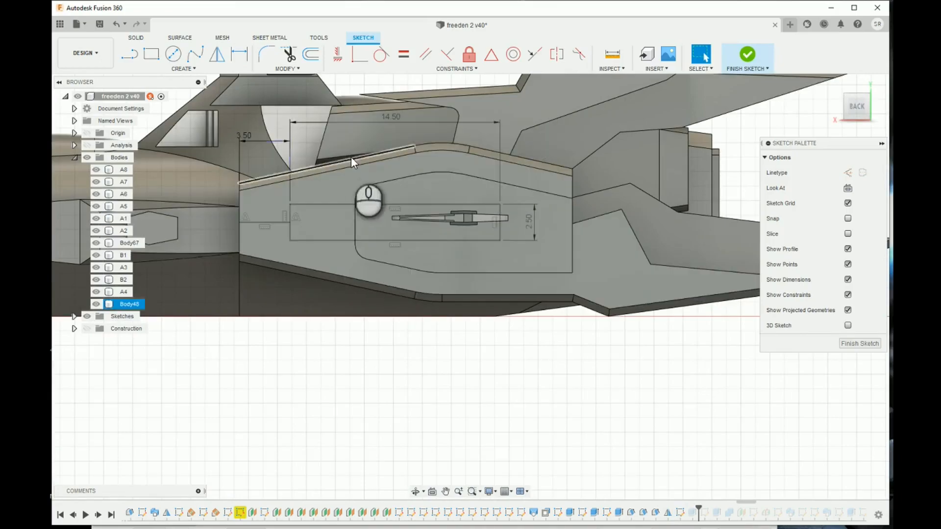
click(856, 344)
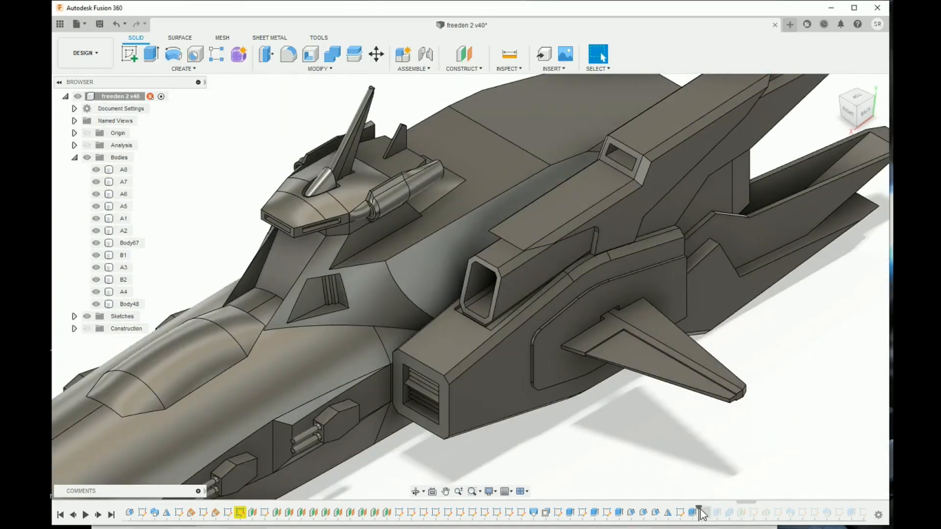
double_click(680, 512)
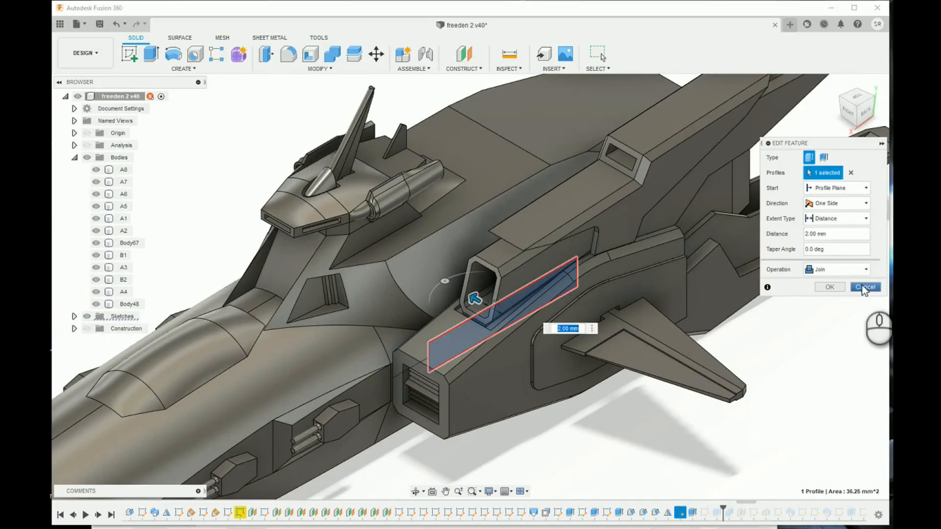
click(864, 287)
Inspect the side block's 5 mm cut extrusion and its rectangle sketch, check the cut from the front and close both unchanged
double_click(705, 513)
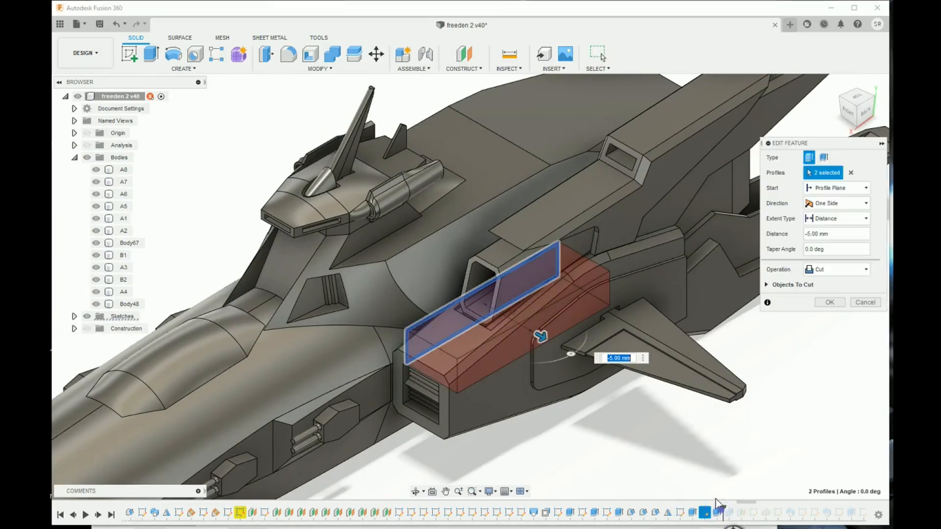
click(861, 302)
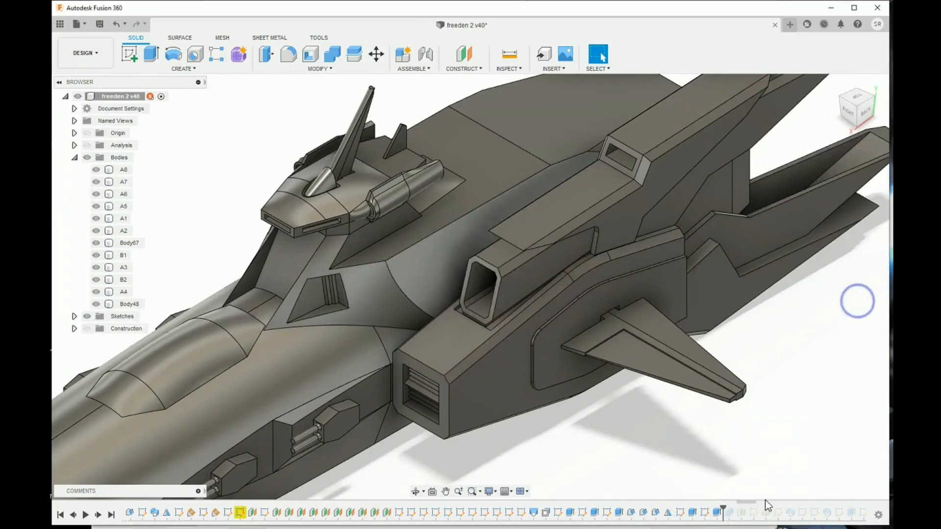
double_click(706, 512)
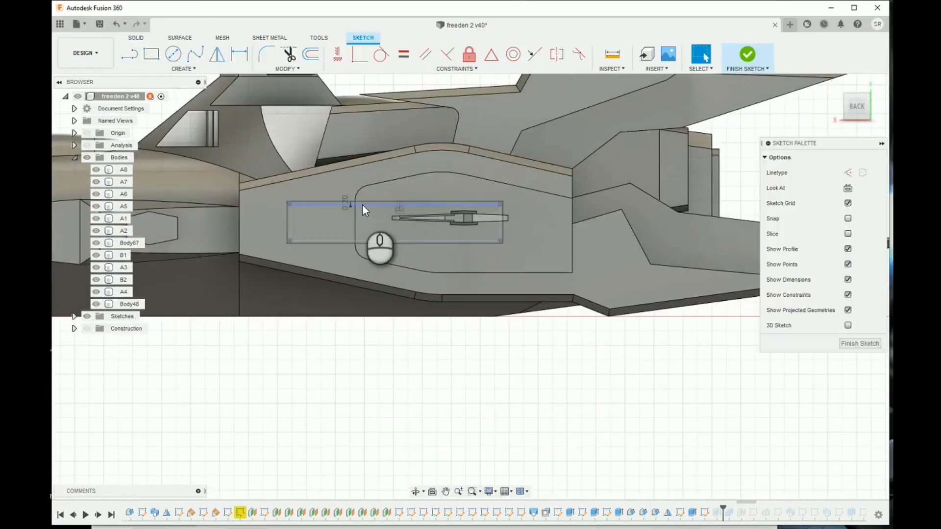
click(860, 343)
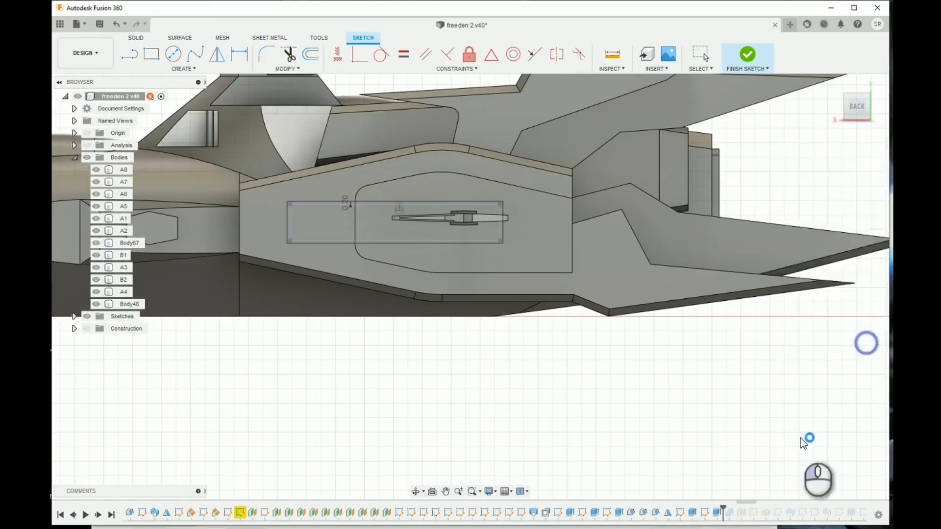
double_click(717, 513)
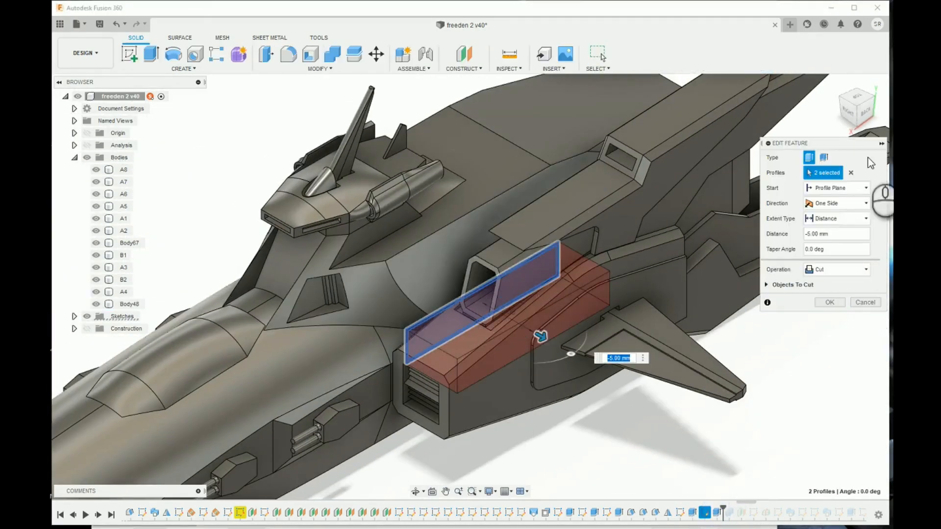
drag(866, 112, 888, 101)
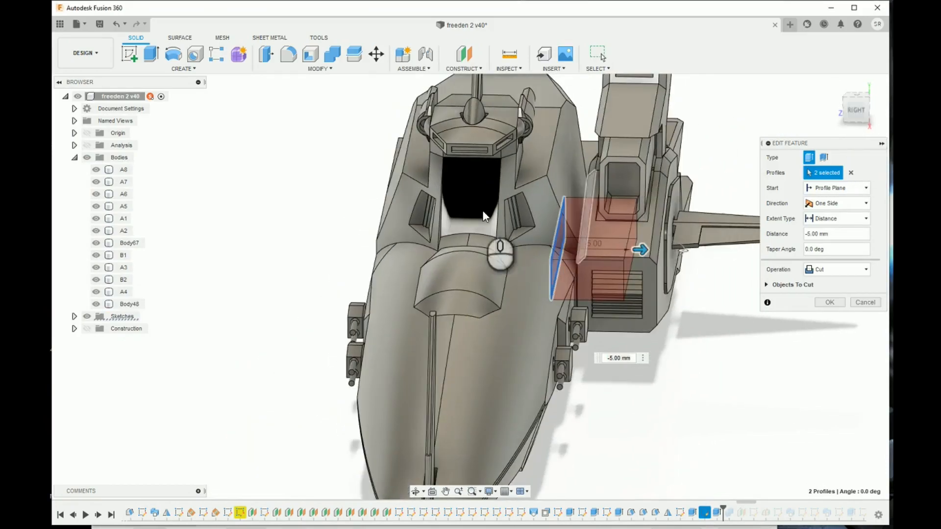
click(839, 304)
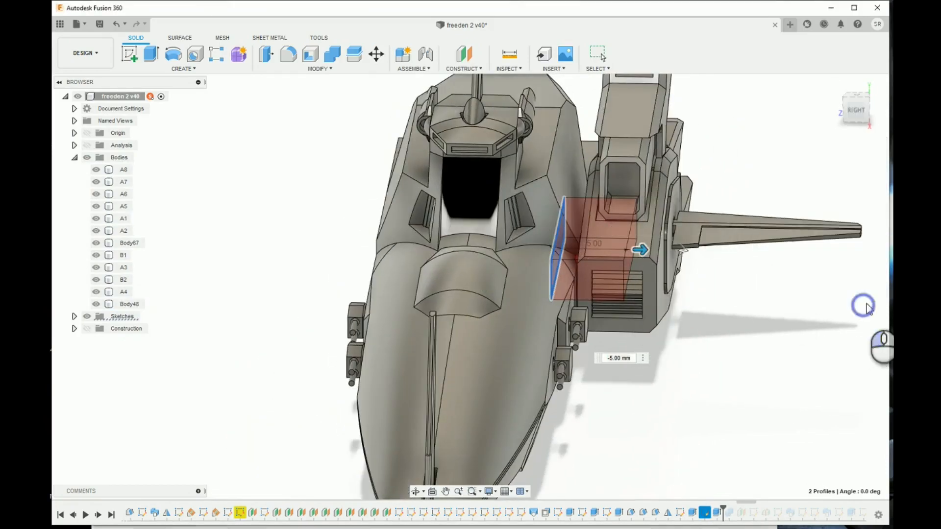
Roll the timeline forward to include the combine and the groove around the front of the side block, and view the groove up close
drag(731, 508, 734, 508)
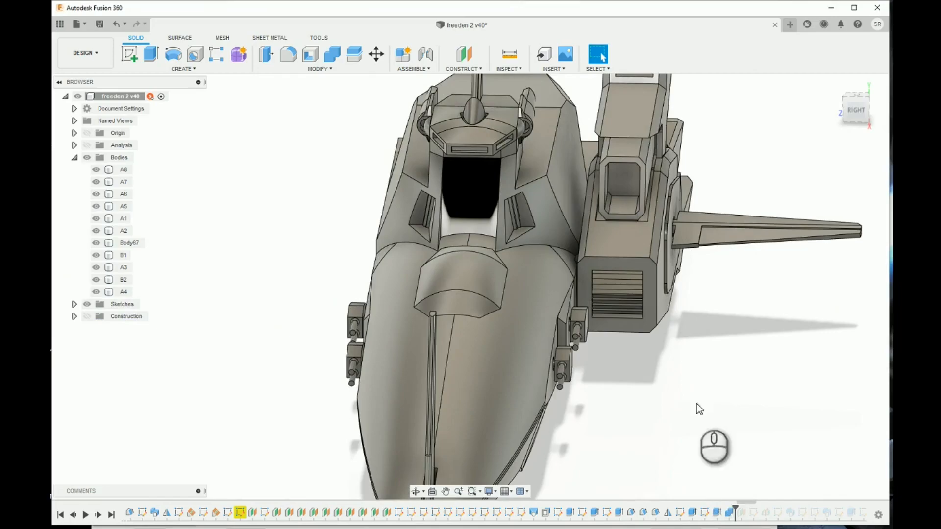
shift+middle_drag(696, 328, 511, 251)
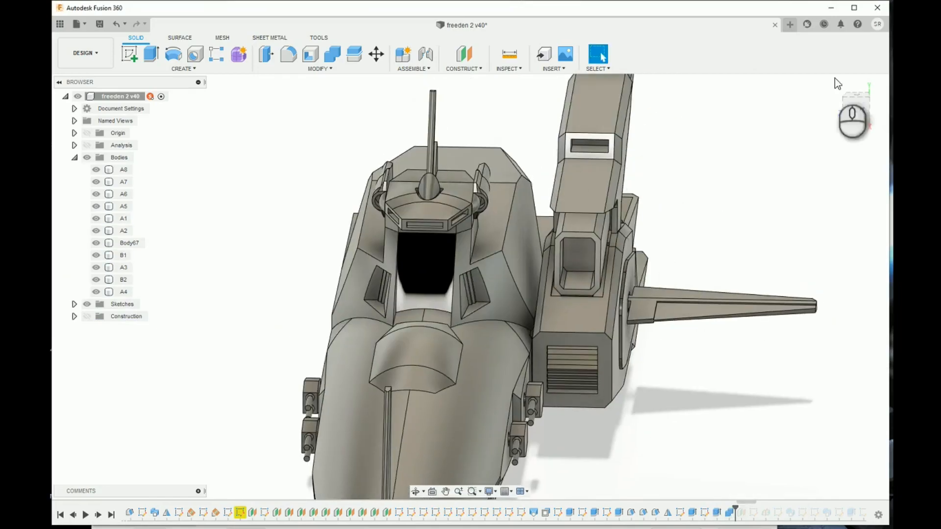
mouse_move(860, 103)
mouse_down()
mouse_move(655, 85)
mouse_move(585, 98)
mouse_move(861, 109)
mouse_up()
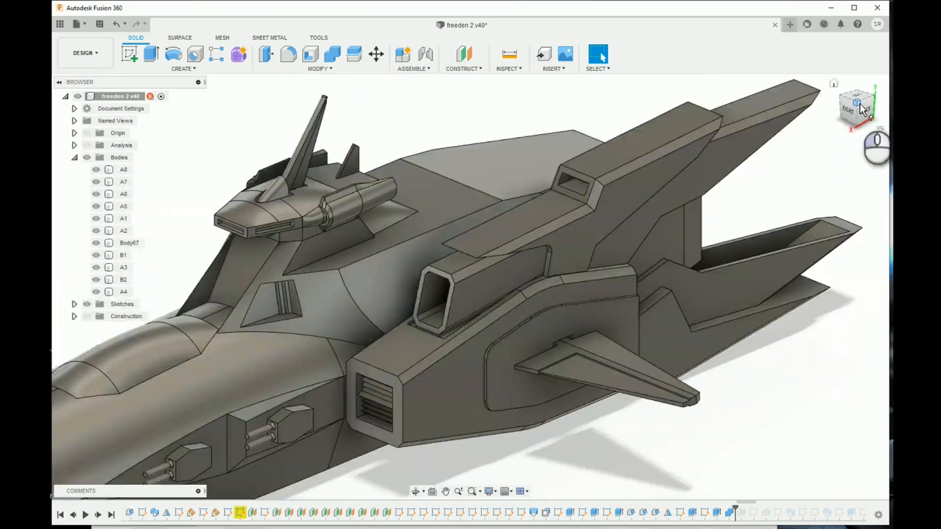
shift+middle_drag(794, 387, 765, 392)
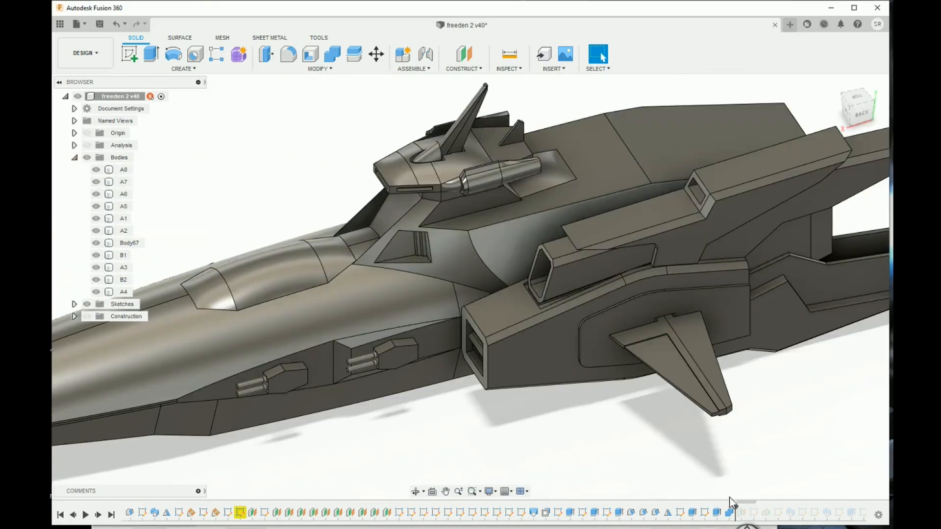
drag(738, 504, 759, 506)
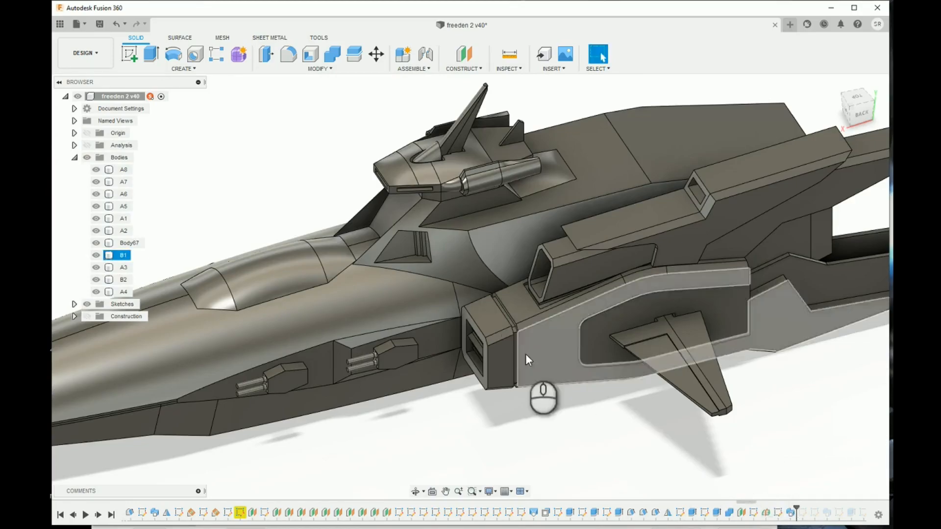
scroll(513, 305, up, 10)
scroll(496, 289, down, 6)
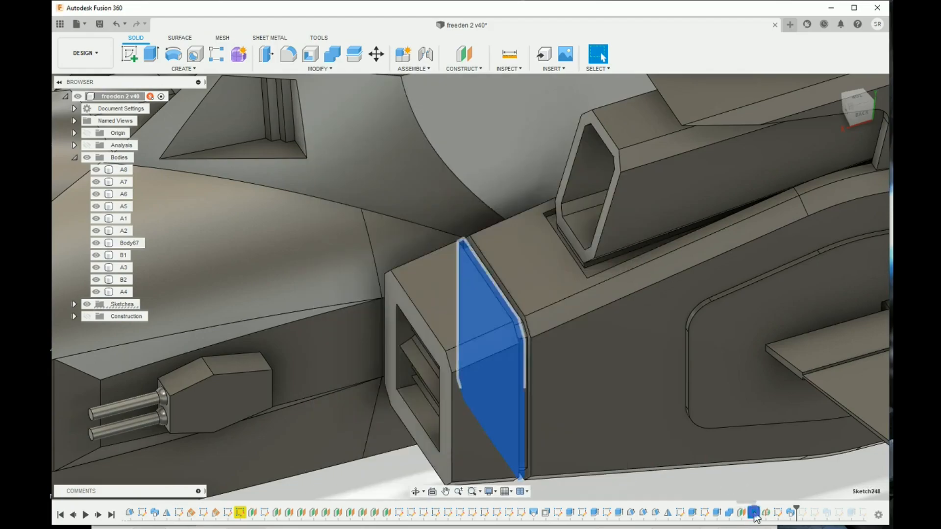
Inspect the groove's path sketch of the side block outline, show the Project / Include options and finish the sketch unchanged
double_click(753, 513)
middle_drag(777, 398, 462, 485)
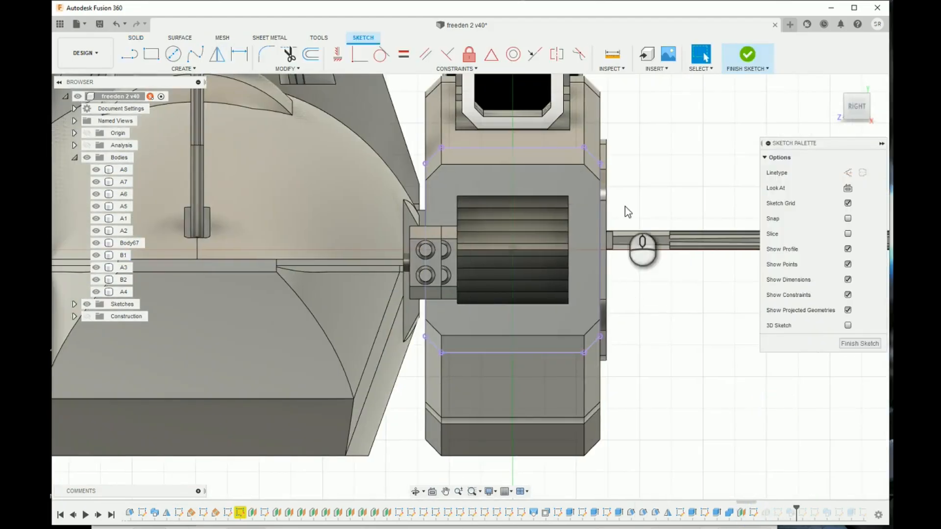
click(159, 70)
mouse_move(176, 244)
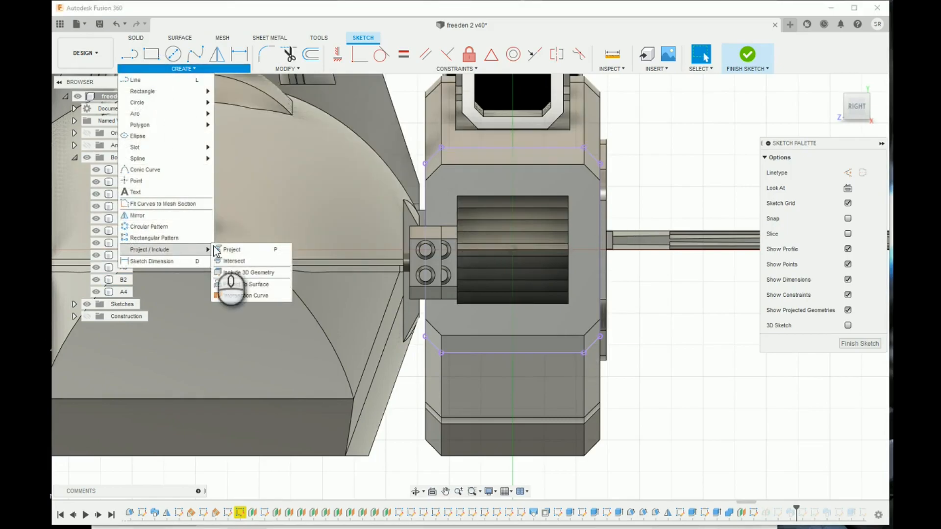
drag(843, 112, 731, 392)
click(859, 345)
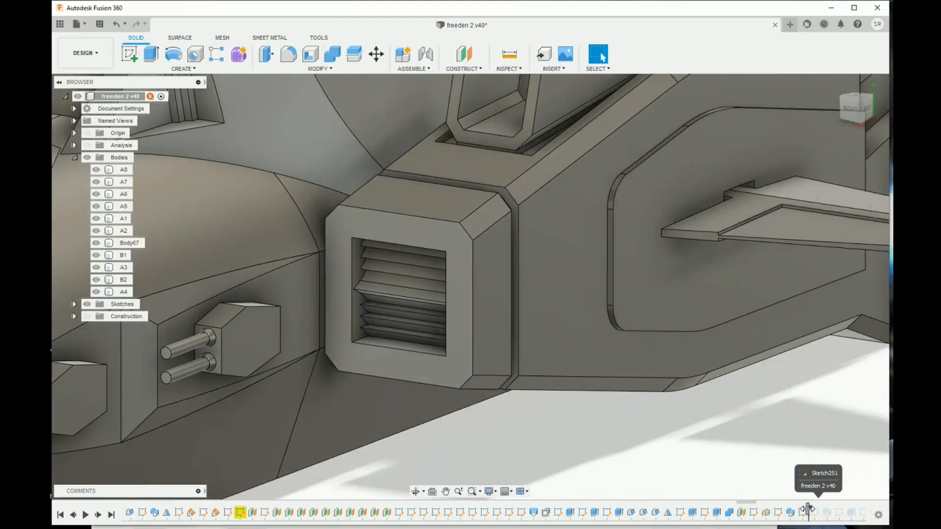
Inspect the groove's small profile sketch and the sweep cut that follows the block outline, closing both unchanged
double_click(778, 513)
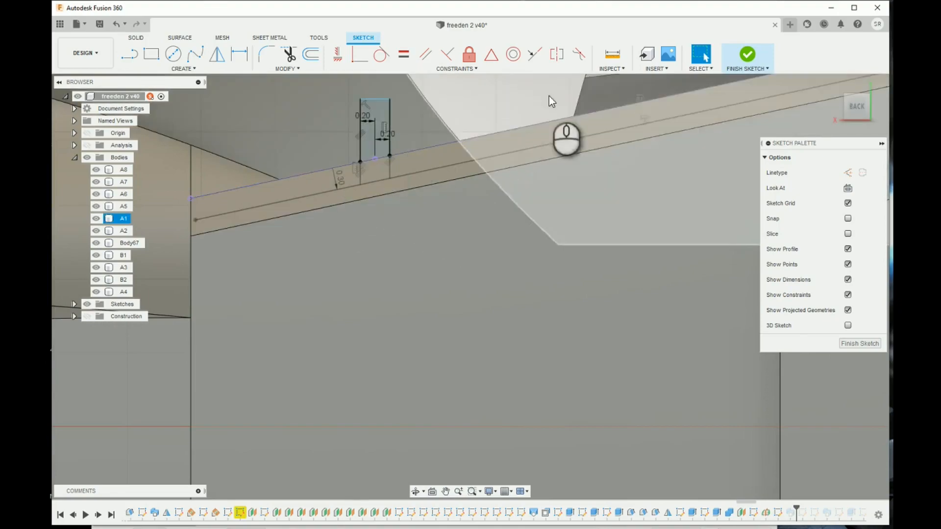
click(748, 54)
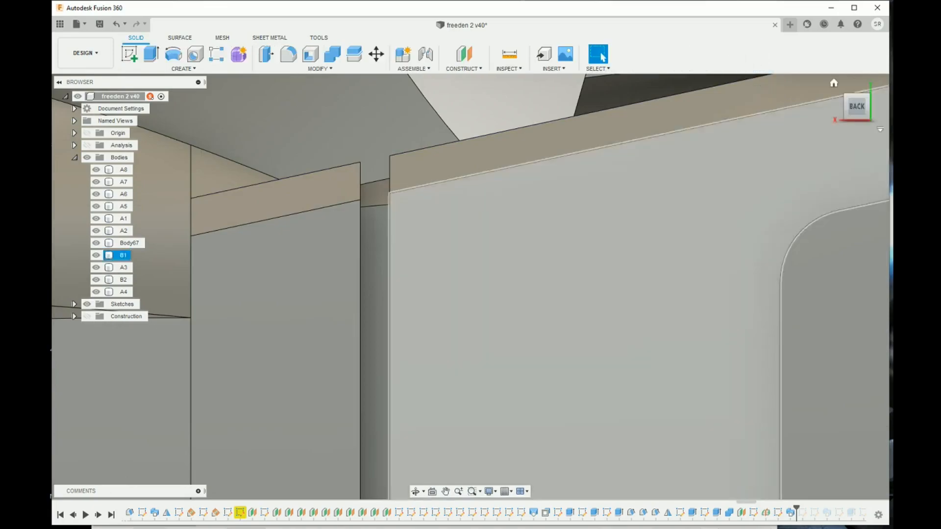
scroll(836, 483, up, 3)
double_click(791, 512)
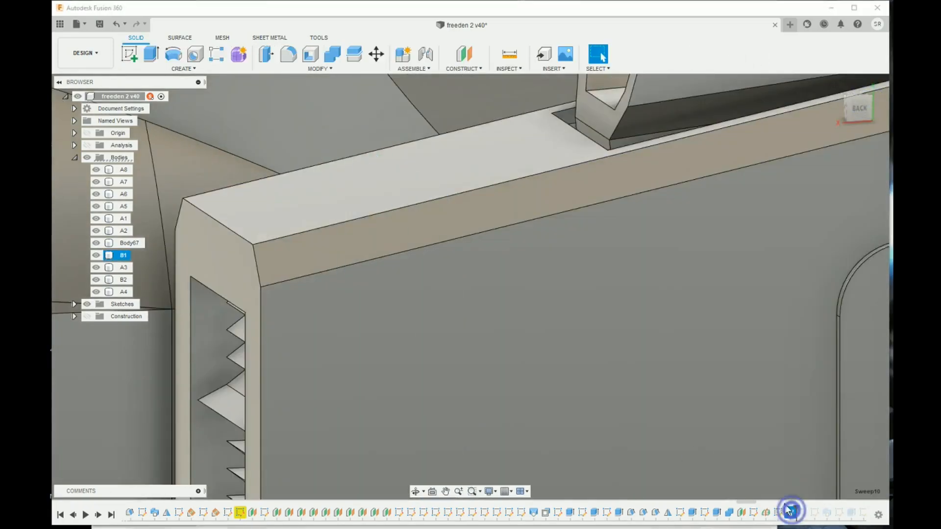
scroll(486, 255, up, 5)
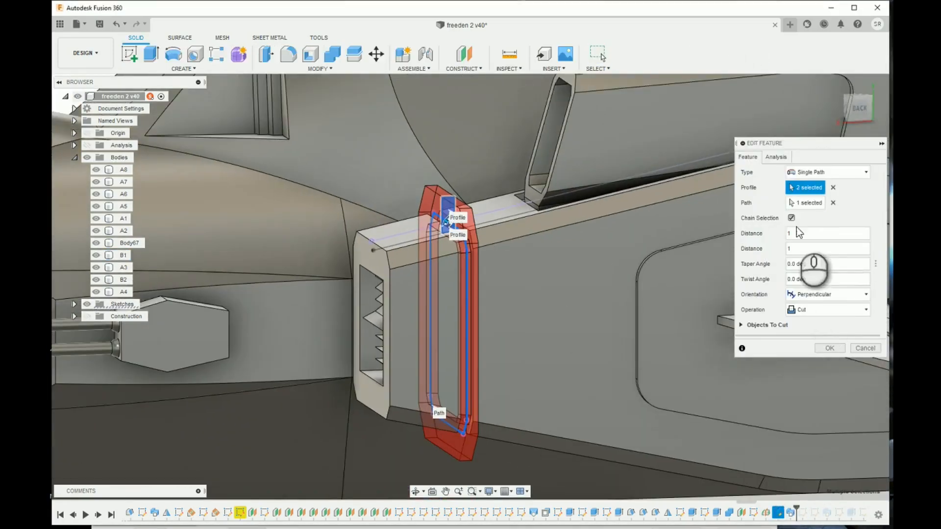
click(865, 348)
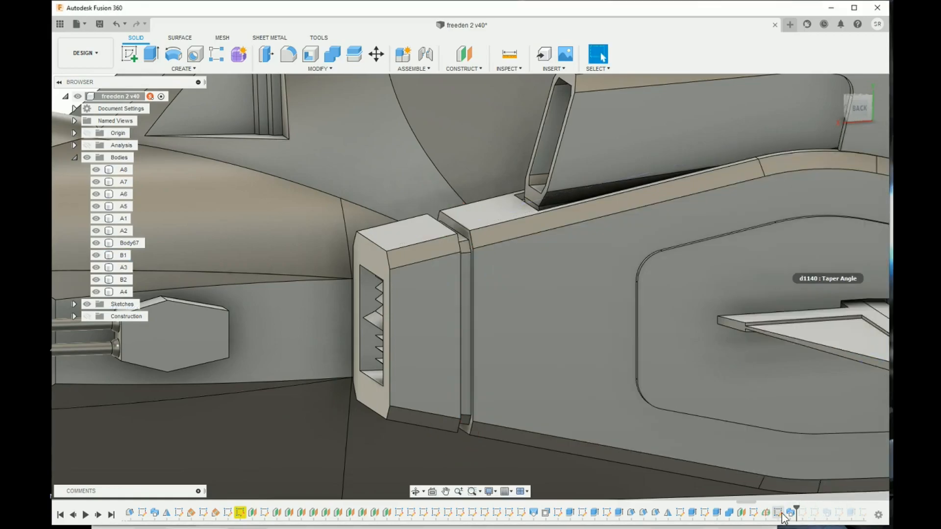
Roll the timeline forward to include the groove around the main hull, inspect its hull-outline path sketch and finish the sketch unchanged
scroll(499, 303, up, 4)
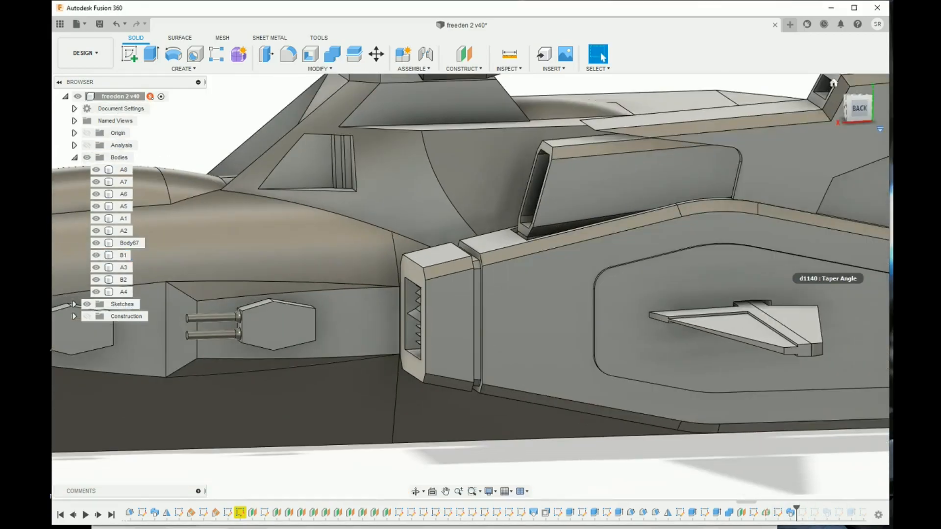
mouse_move(471, 287)
shift+middle_down()
mouse_move(539, 318)
mouse_move(524, 402)
mouse_move(451, 343)
shift+middle_up()
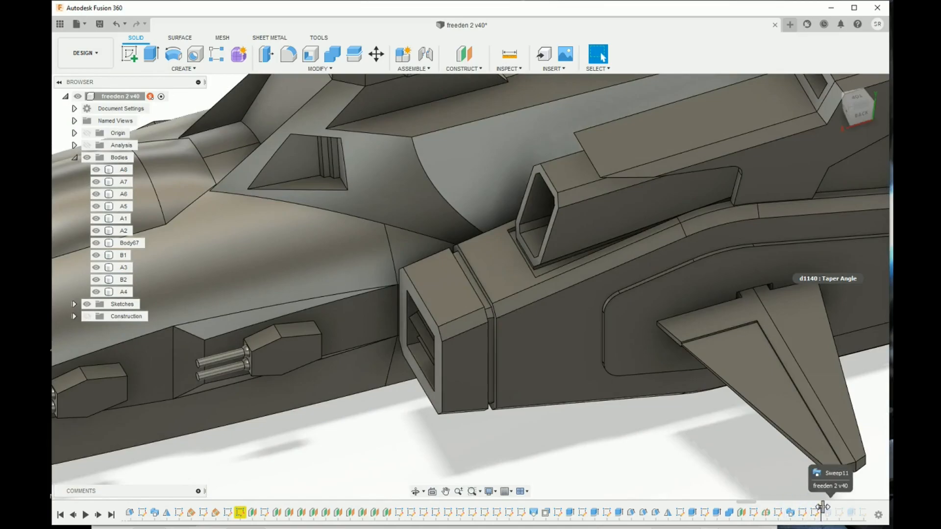
double_click(802, 513)
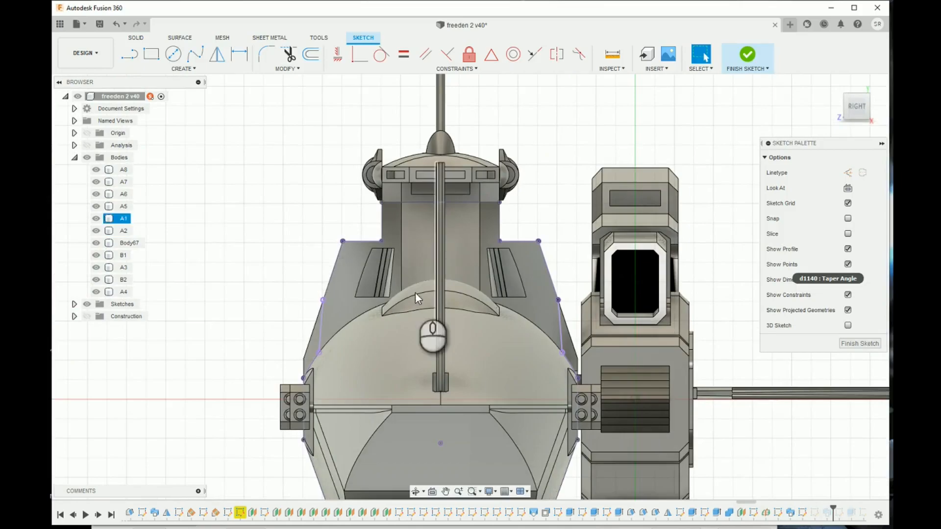
drag(857, 116, 806, 137)
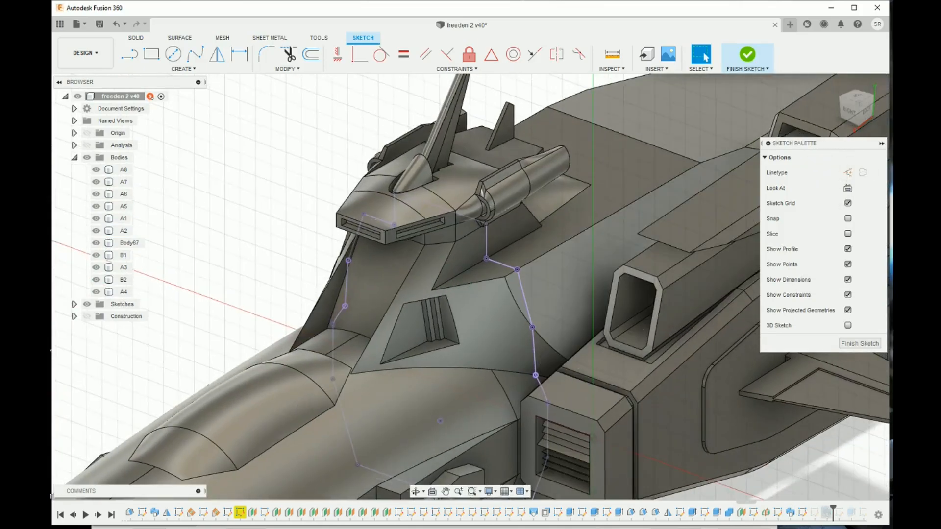
click(860, 346)
Inspect the hull groove's small rectangular profile sketch below the bridge and finish it unchanged
double_click(814, 513)
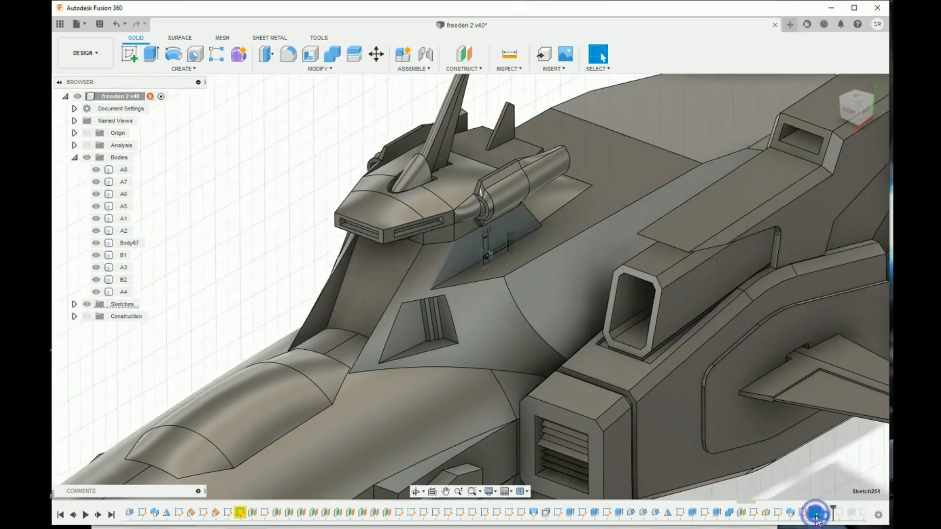
scroll(484, 251, up, 5)
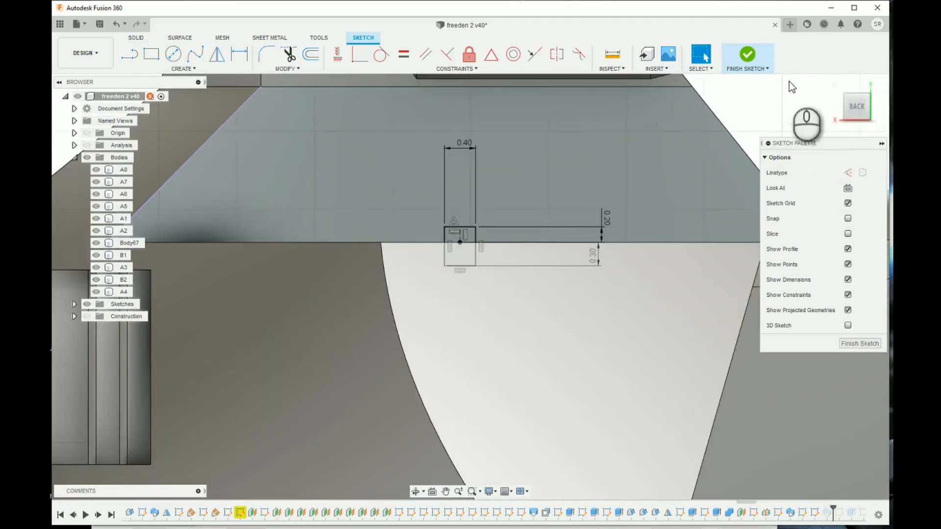
click(744, 57)
View the hull groove up close, inspect the single-path sweep cut that follows the hull outline and cancel its editing
scroll(706, 210, down, 5)
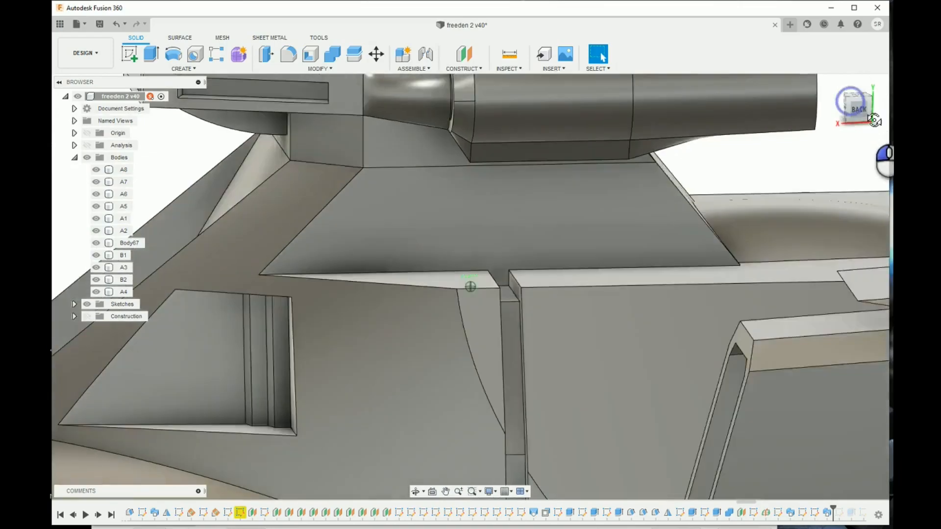
drag(875, 120, 884, 136)
scroll(778, 365, down, 1)
middle_drag(778, 366, 725, 175)
scroll(608, 321, down, 2)
middle_drag(602, 335, 604, 177)
double_click(829, 512)
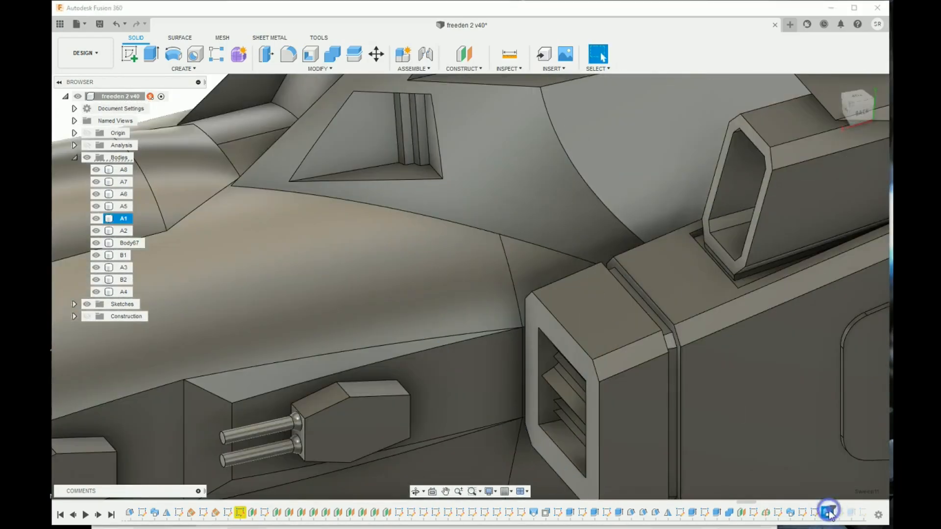
shift+middle_drag(608, 250, 497, 229)
scroll(520, 349, down, 1)
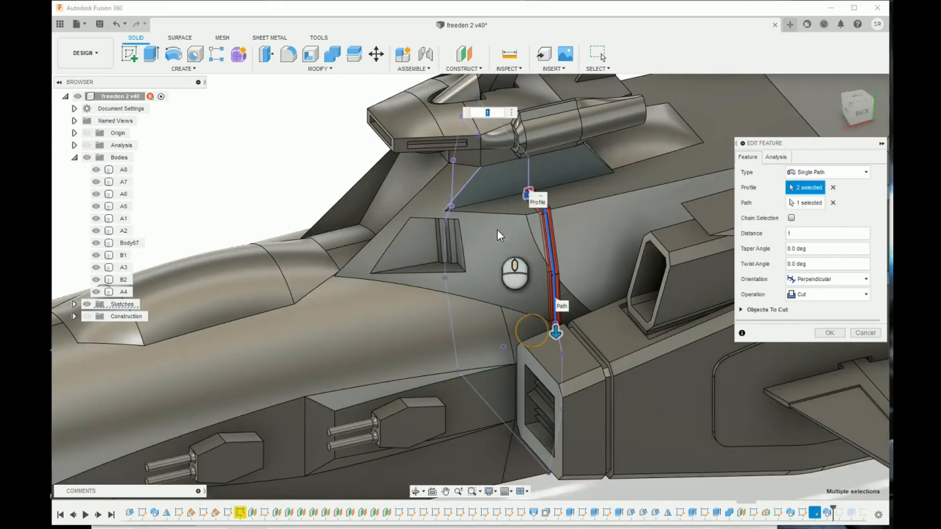
click(878, 333)
View the whole ship with the hull groove and roll the timeline forward to include the cuts around the rear gun turret
shift+middle_drag(878, 147, 877, 81)
drag(860, 44, 854, 180)
scroll(706, 383, down, 3)
scroll(686, 470, down, 2)
middle_drag(690, 483, 588, 425)
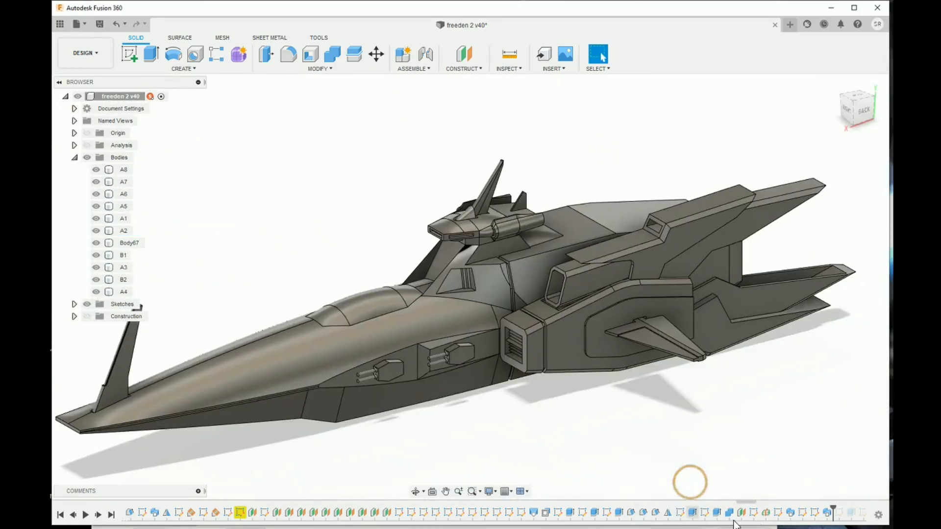
scroll(778, 520, down, 3)
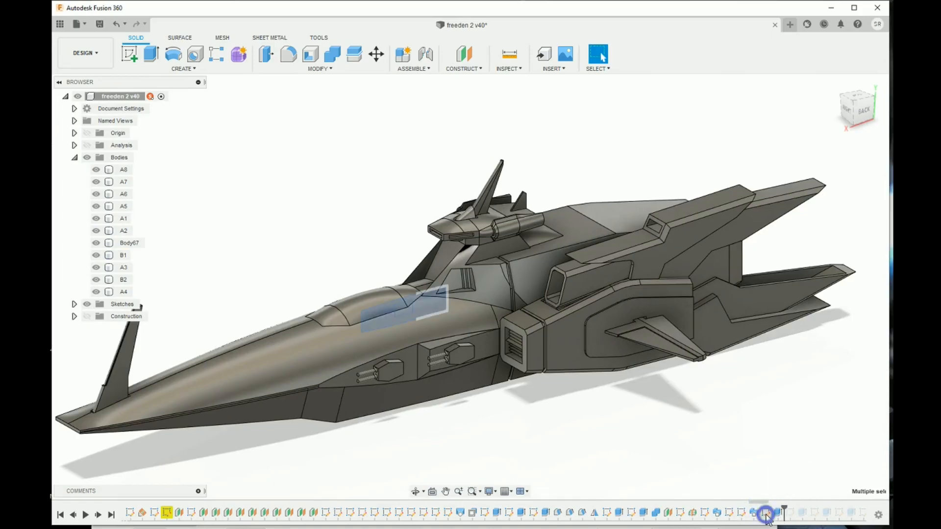
Inspect the sketch of the rectangular recess and small slots around the rear gun turret and the related cut, closing both unchanged
double_click(766, 513)
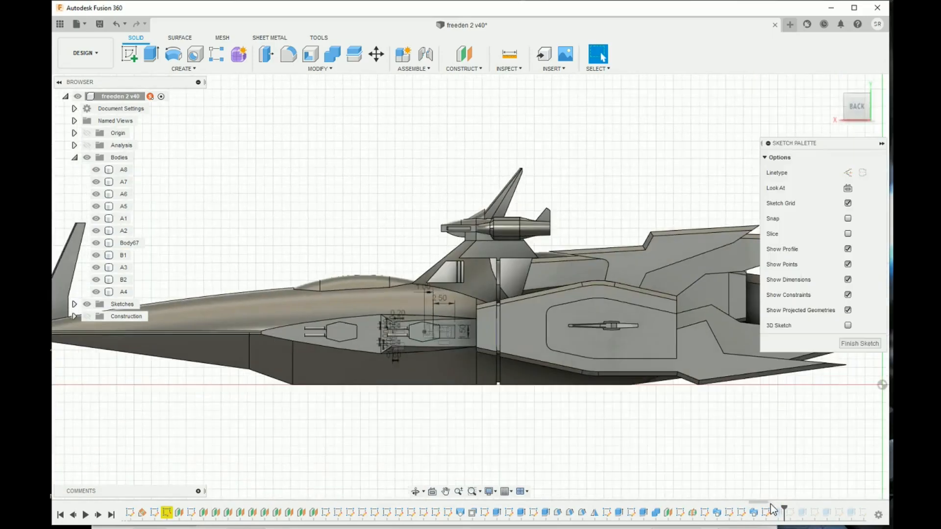
drag(890, 113, 184, 110)
scroll(440, 369, up, 3)
scroll(520, 357, up, 5)
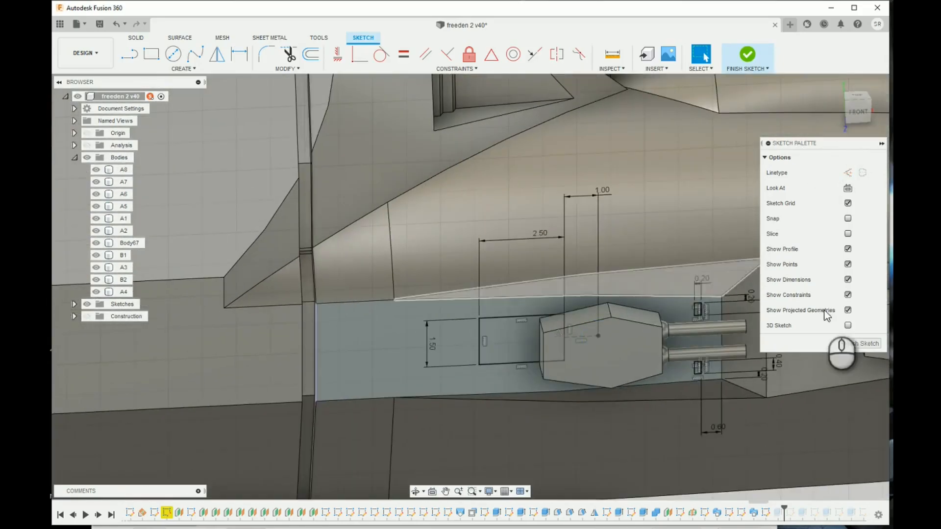
click(845, 344)
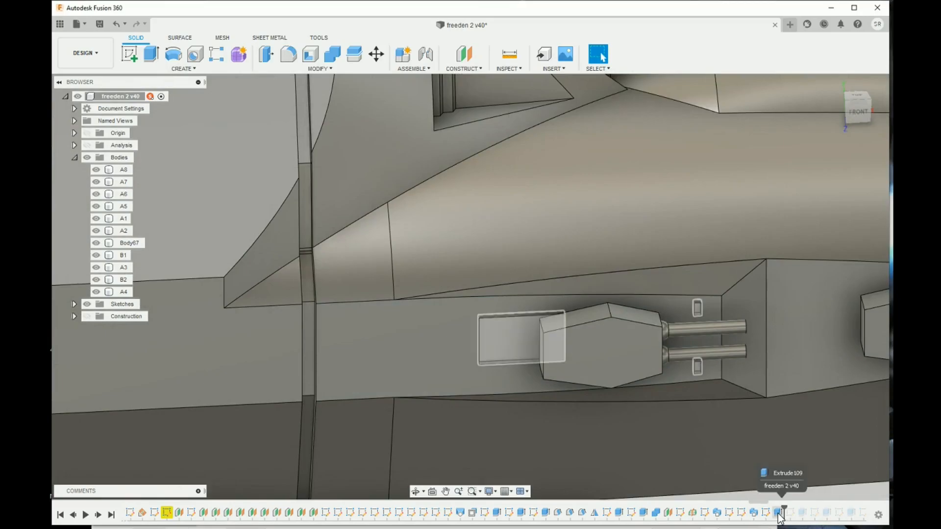
double_click(779, 513)
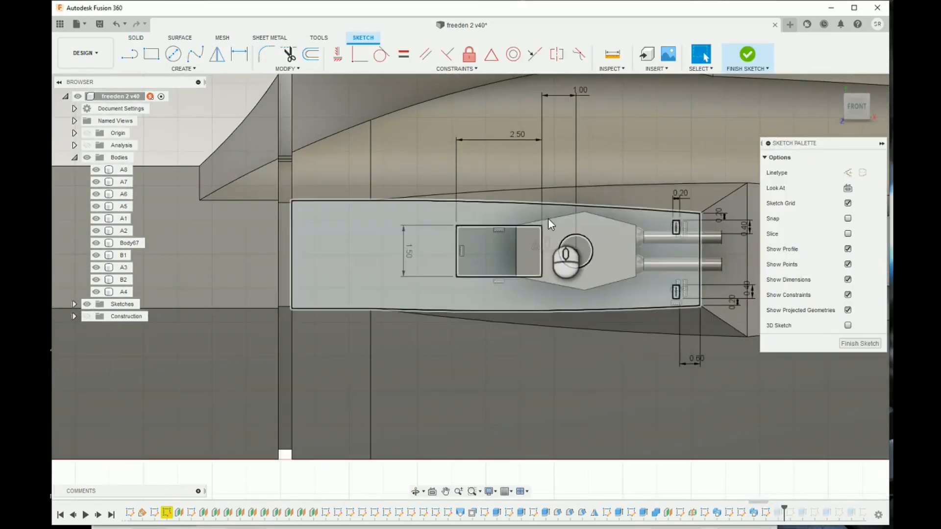
mouse_move(714, 373)
middle_down()
mouse_move(543, 403)
mouse_move(505, 429)
middle_up()
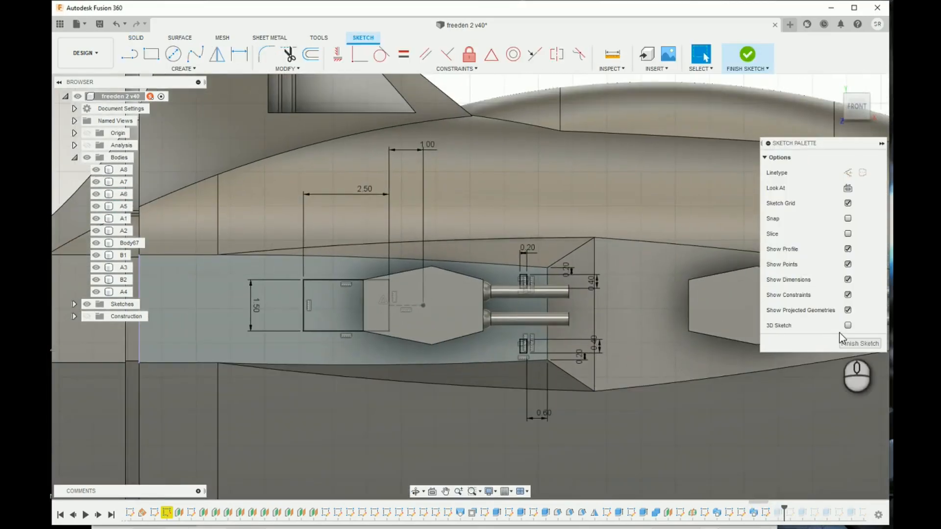
click(860, 343)
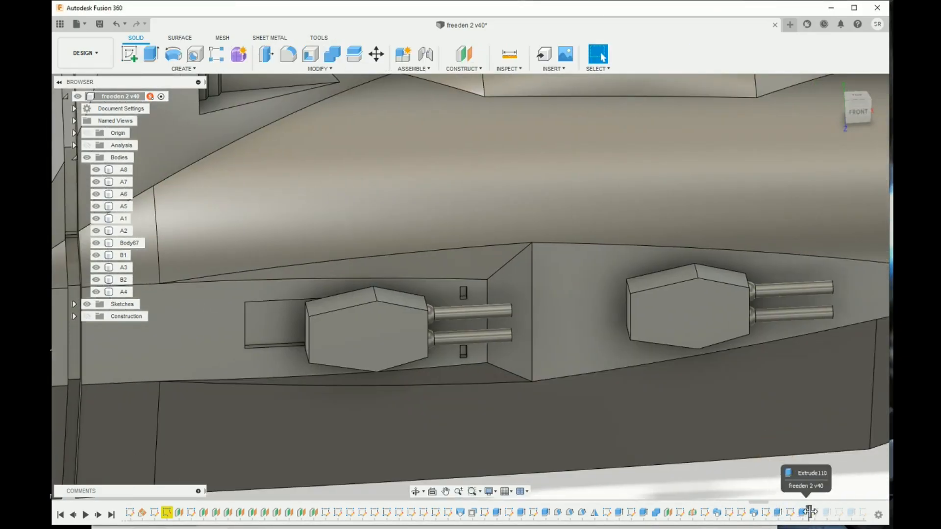
Roll the timeline forward to include the cuts around the front gun turret, and examine them and the slots on top of the hull
click(560, 299)
middle_drag(586, 353, 406, 312)
scroll(607, 314, down, 3)
click(826, 496)
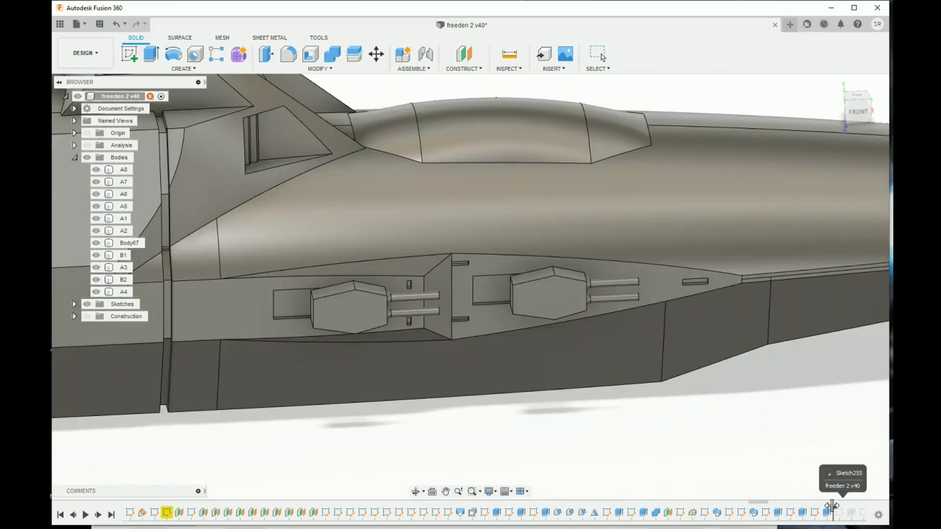
scroll(788, 485, down, 3)
middle_drag(378, 279, 682, 364)
scroll(447, 296, up, 3)
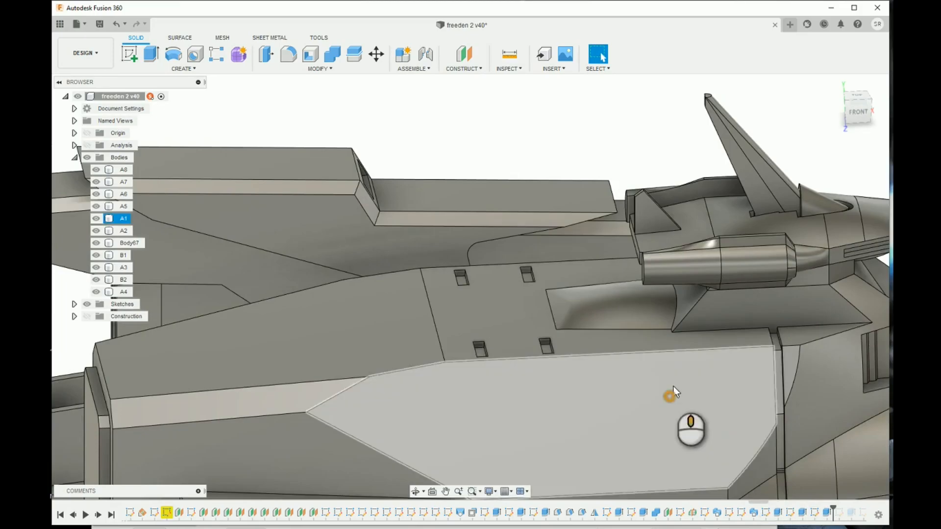
middle_drag(668, 388, 412, 305)
scroll(514, 332, down, 5)
Roll the timeline forward to the slots on the hull's underside, view them from below and inspect their sketch, finishing it unchanged
middle_drag(698, 416, 532, 399)
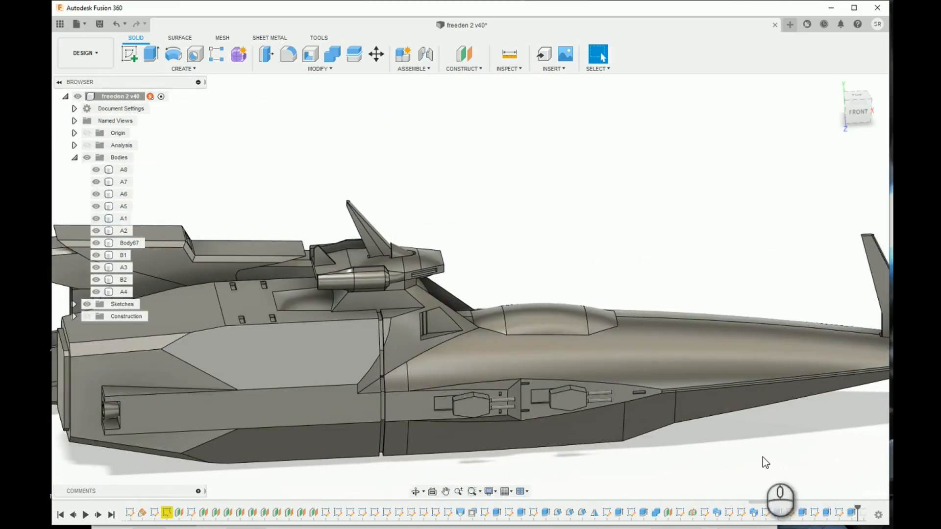
middle_drag(762, 457, 801, 481)
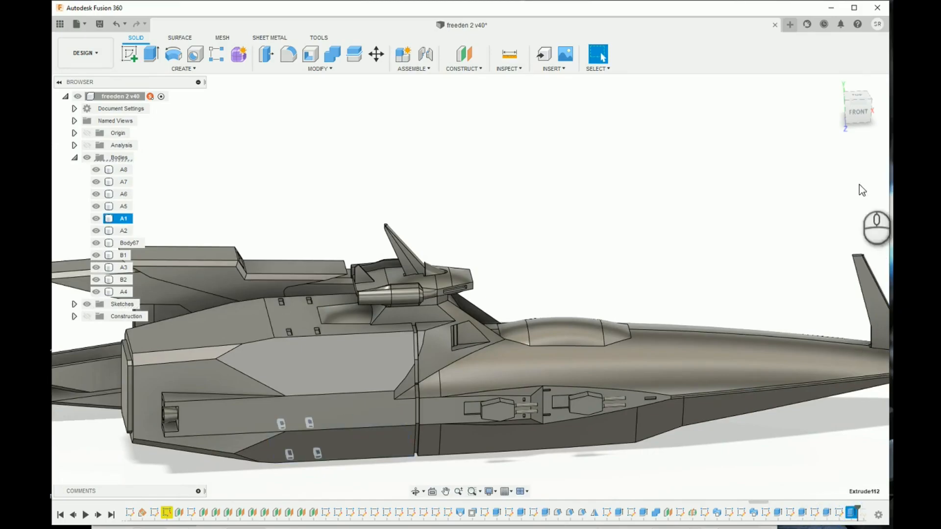
click(853, 104)
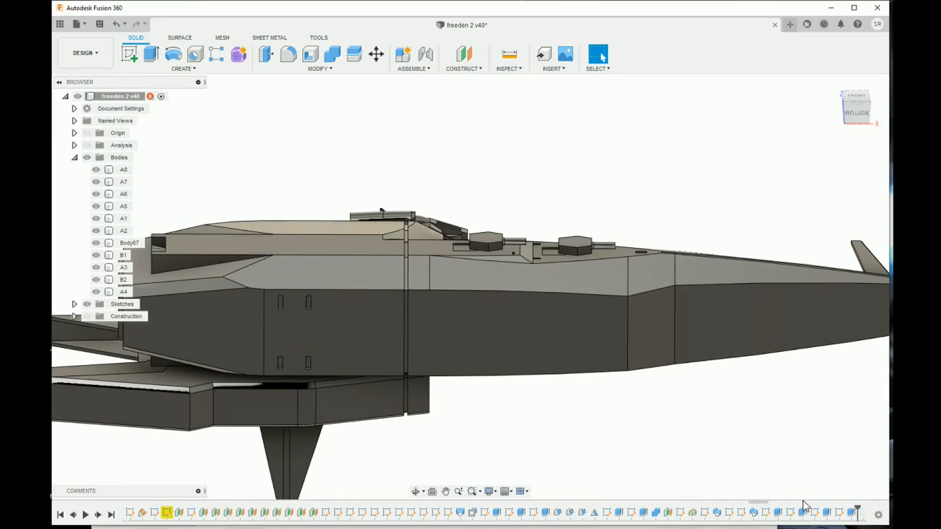
double_click(840, 513)
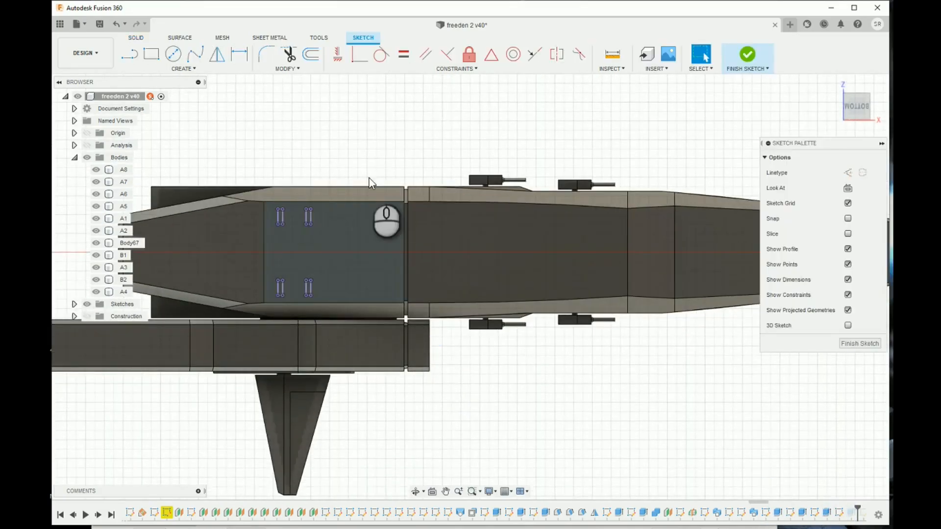
click(747, 54)
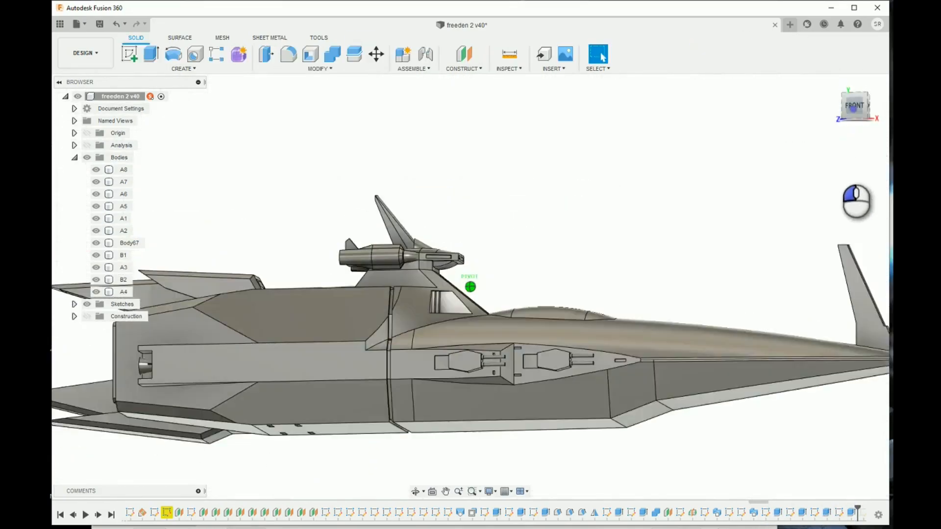
Roll the timeline forward to include the rear hatch details and view the hatch's grooves and slots from the stern
shift+middle_drag(817, 449, 830, 462)
scroll(823, 513, down, 3)
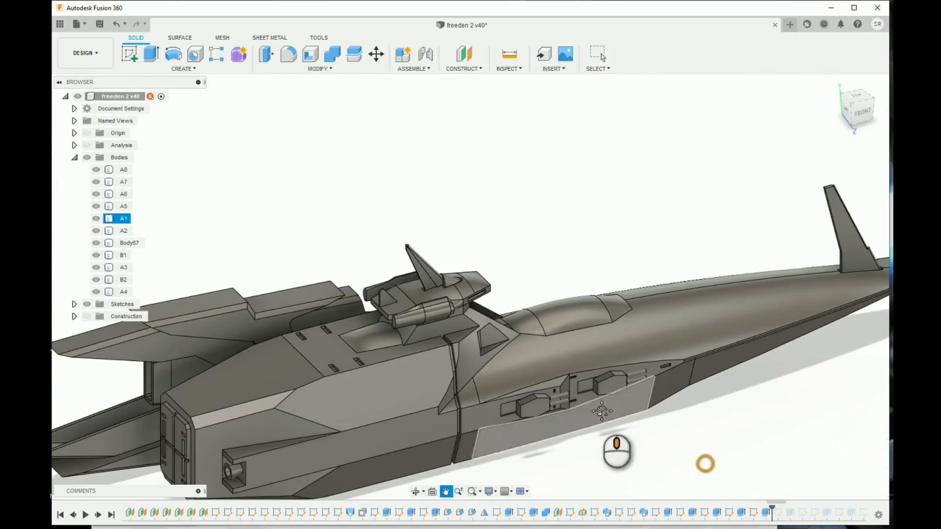
scroll(416, 392, up, 3)
scroll(623, 311, up, 4)
drag(859, 110, 890, 116)
middle_drag(777, 143, 410, 290)
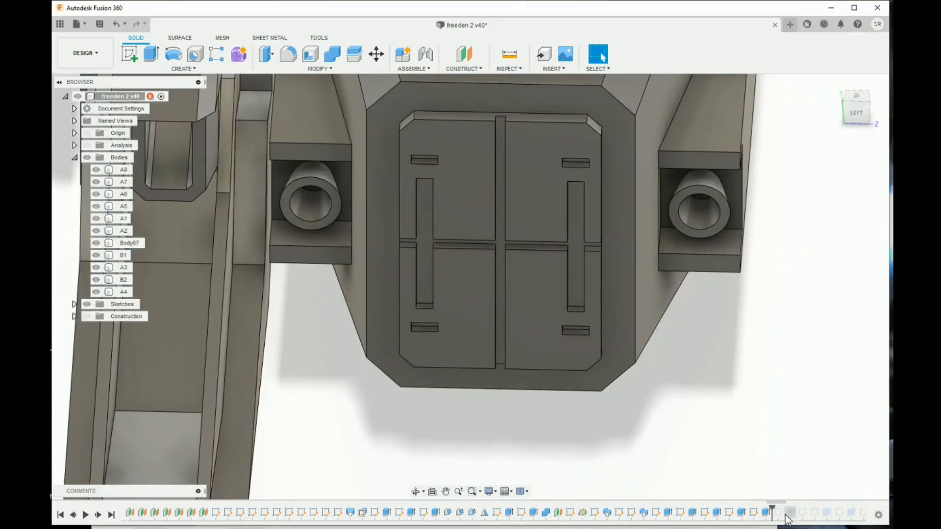
Inspect the rear hatch sketch with its crossing grooves and rectangular slots, and finish it unchanged
double_click(753, 515)
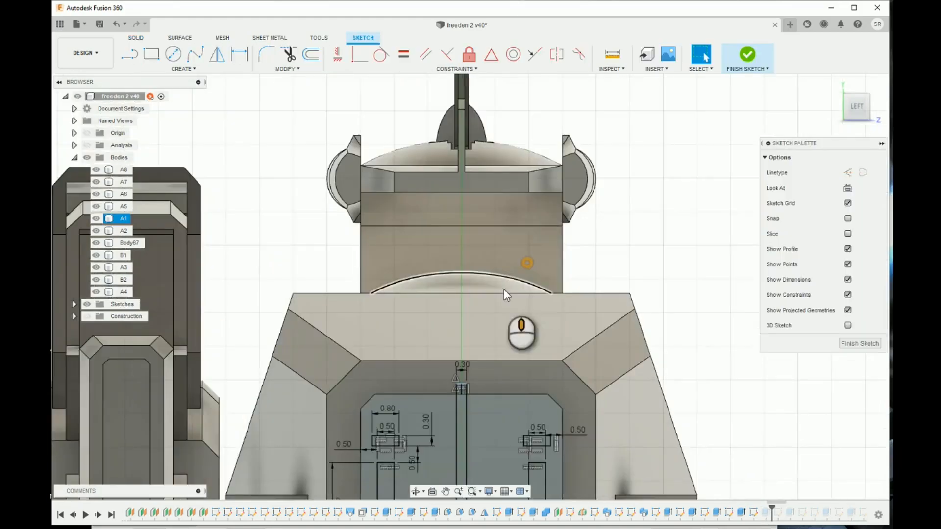
scroll(508, 229, up, 2)
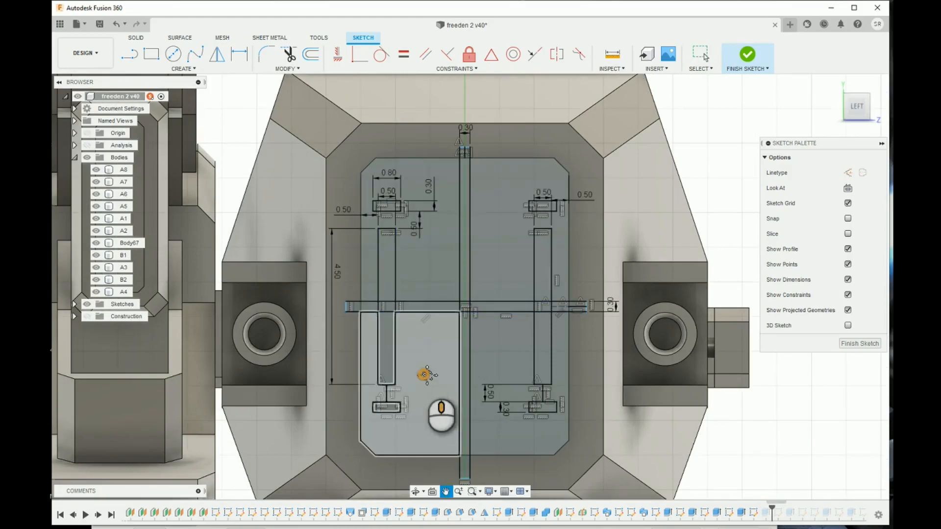
middle_drag(424, 372, 410, 290)
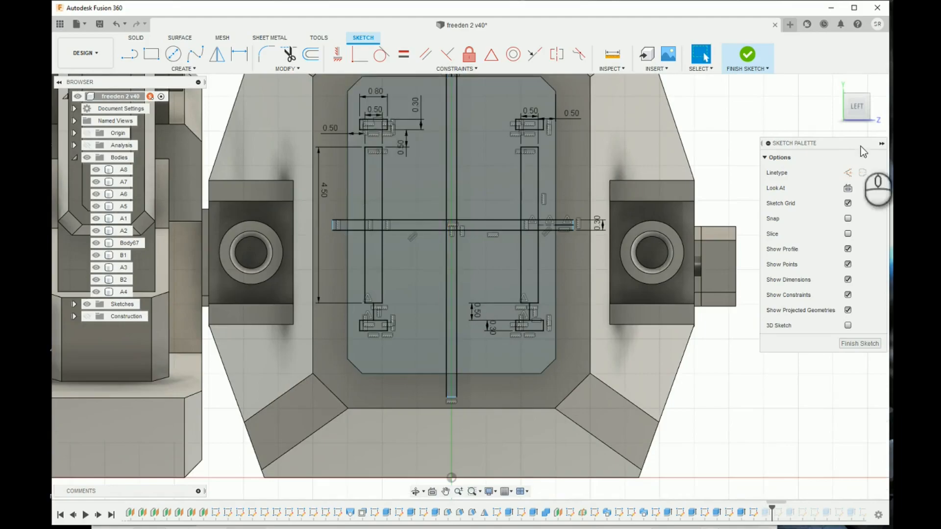
click(748, 58)
Roll the timeline forward to include the small notches in the frame around the rear hatch, and examine them at an angle
drag(857, 107, 773, 508)
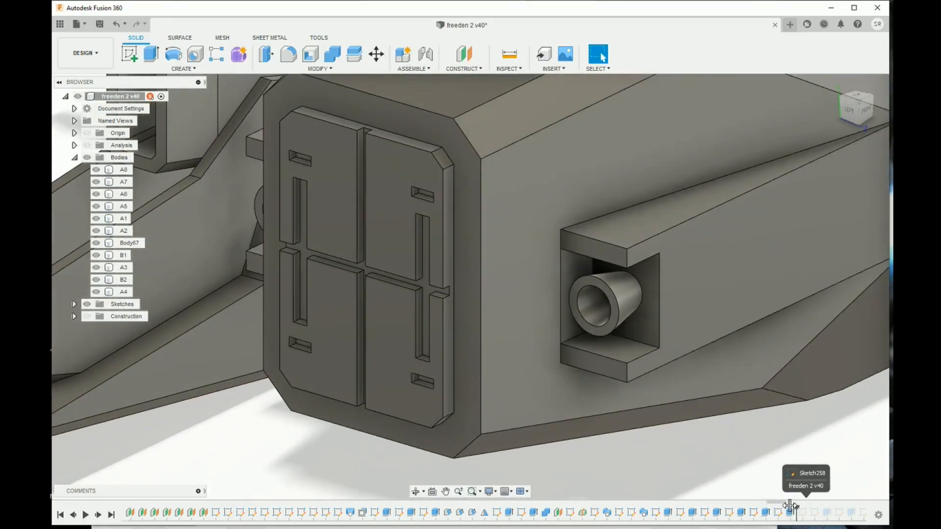
scroll(677, 419, down, 3)
scroll(520, 425, up, 5)
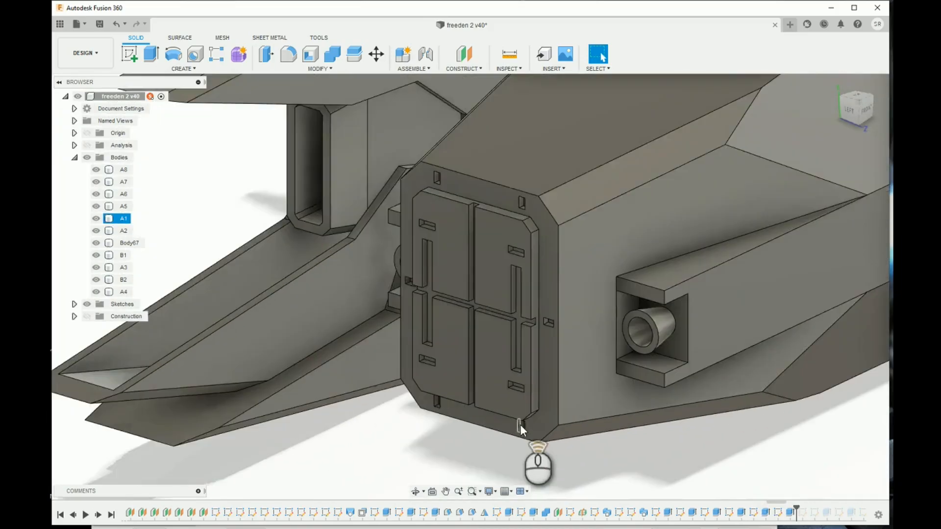
scroll(520, 424, down, 4)
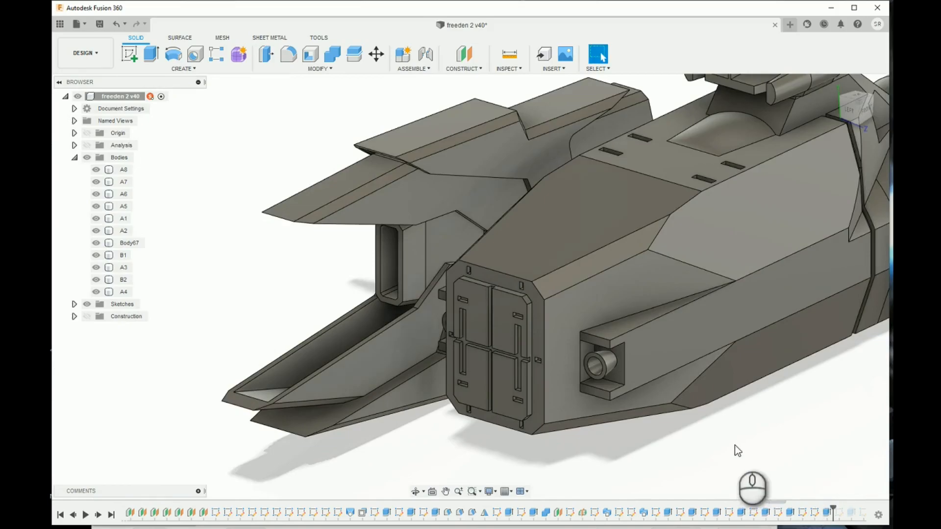
Select the extrusion that cuts the two small slots near the front of the side block and examine them up close
middle_drag(738, 450, 434, 426)
click(828, 513)
middle_drag(802, 348, 757, 456)
scroll(661, 433, down, 2)
shift+middle_drag(862, 117, 697, 194)
scroll(525, 222, up, 6)
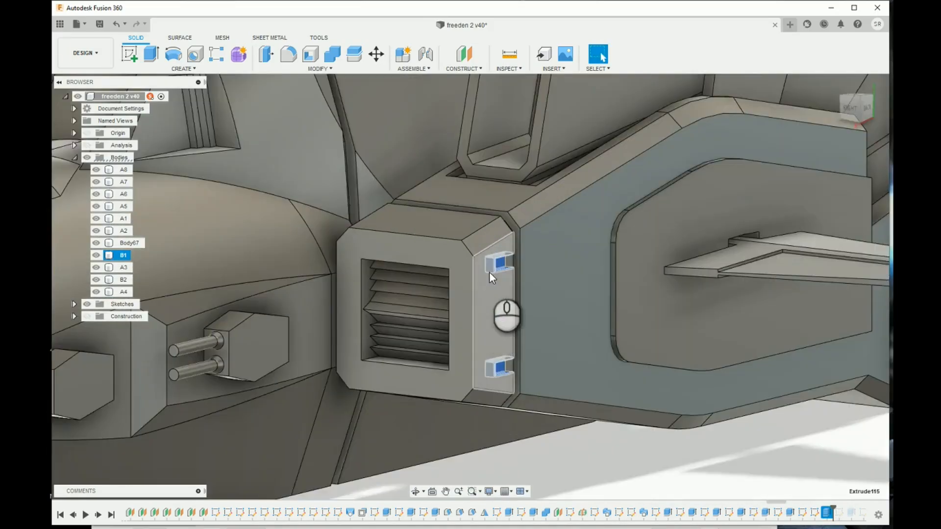
scroll(516, 264, down, 5)
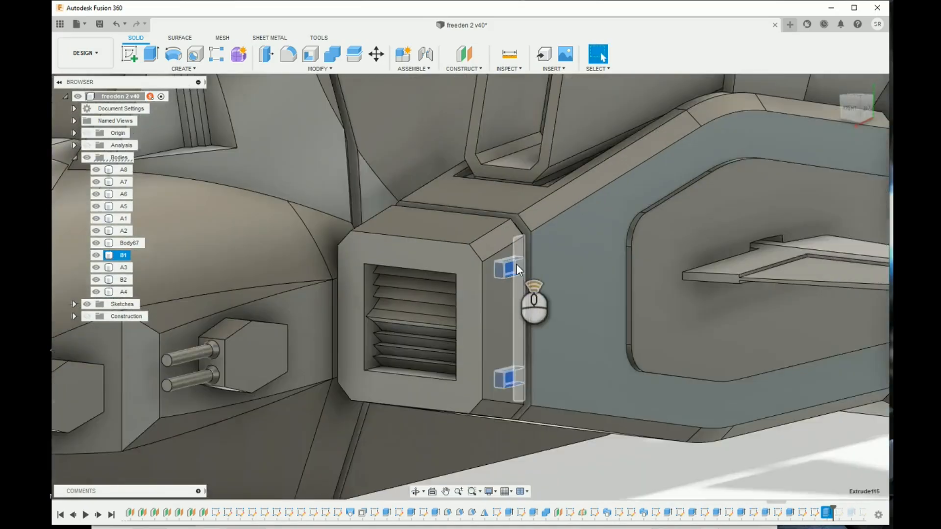
click(858, 107)
middle_drag(633, 196, 888, 188)
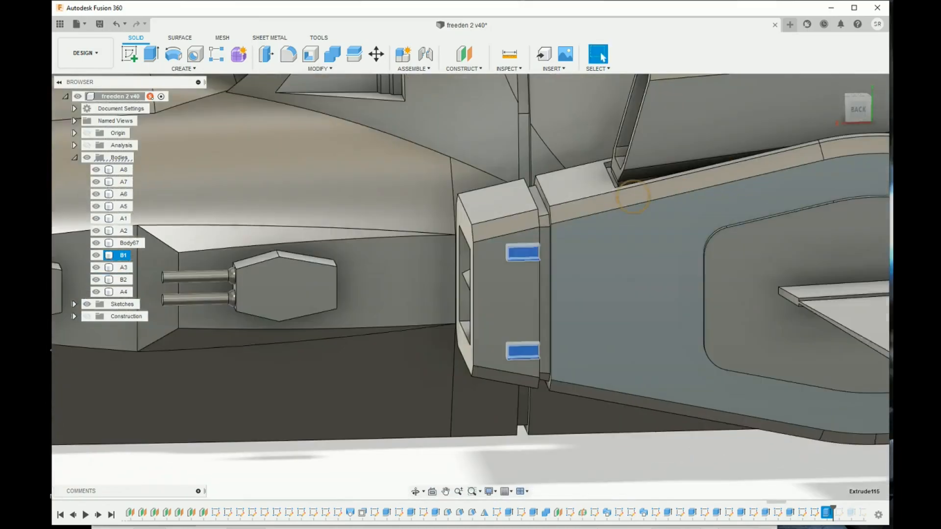
Inspect the sketch of the two rectangular slots near the front of the side block and finish it unchanged
double_click(824, 512)
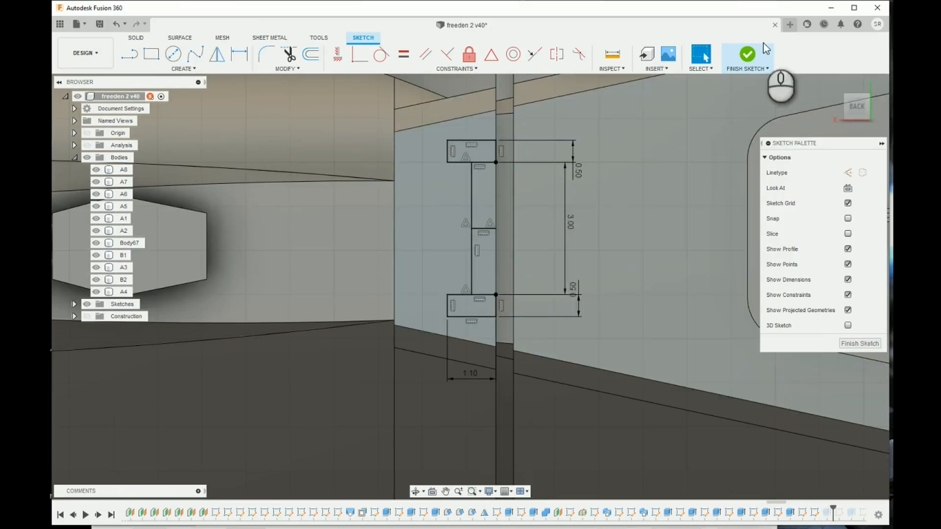
click(745, 54)
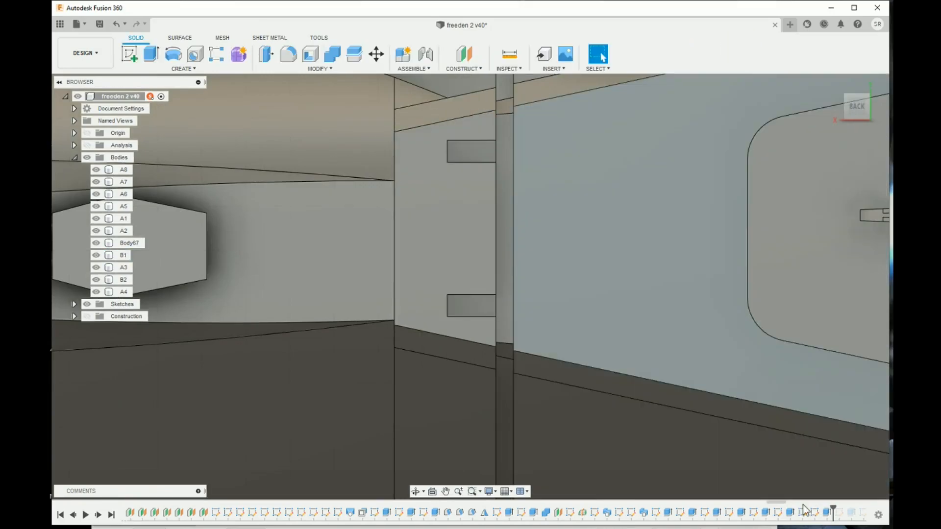
Inspect the sketch of the three narrow slots around the small wing on the side panel and finish it unchanged
drag(778, 509, 784, 510)
scroll(679, 419, down, 6)
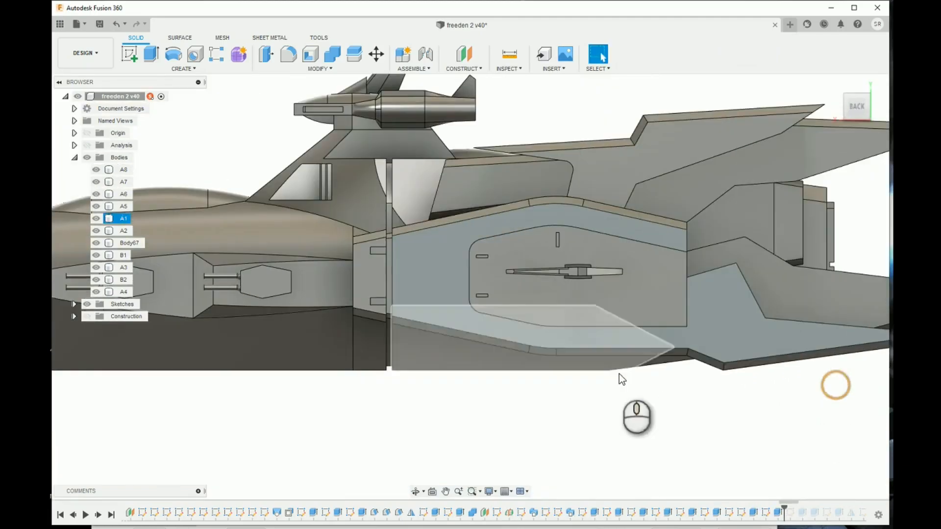
double_click(768, 513)
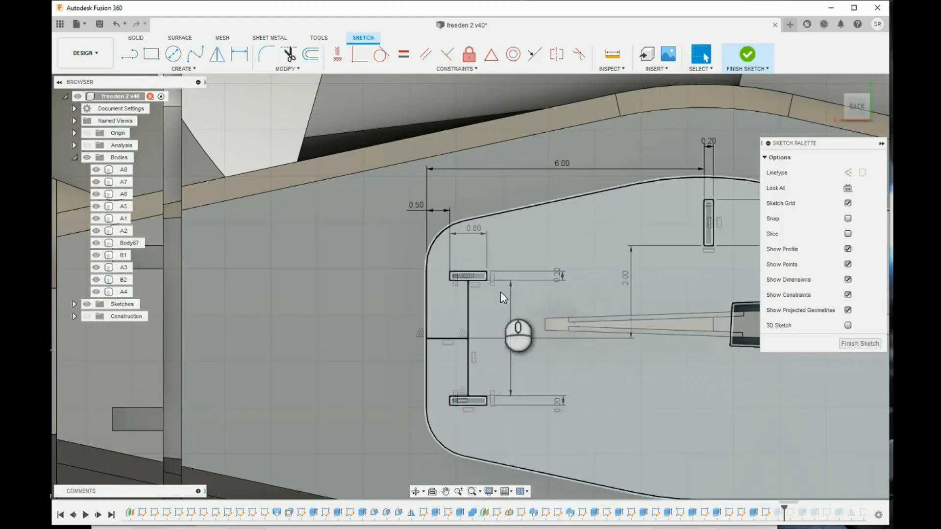
middle_drag(497, 292, 428, 265)
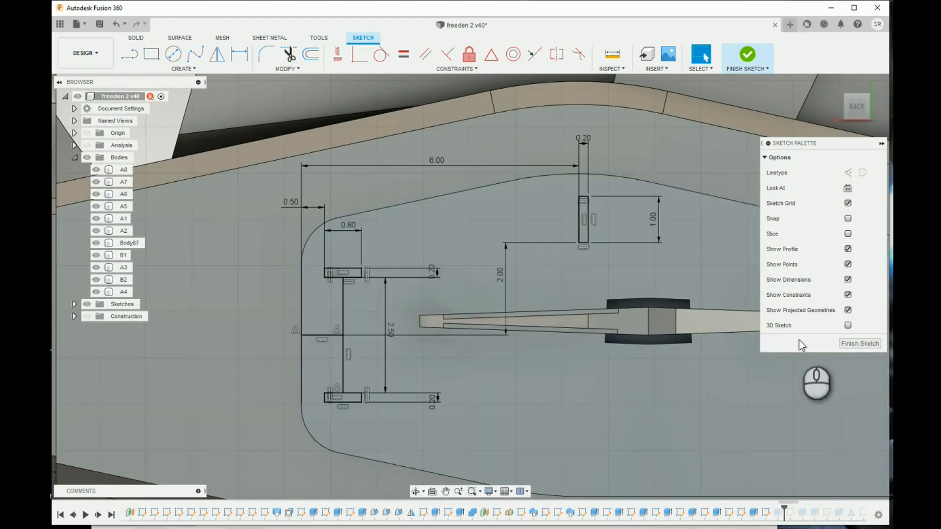
click(839, 342)
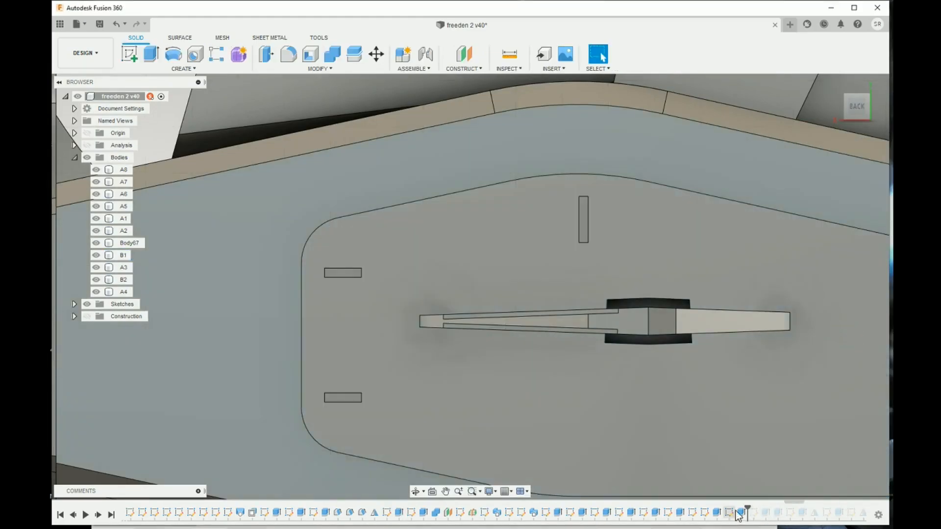
Roll the timeline forward to the cut for the rectangular recess and two slots at the side block's rear, and inspect its sketch
scroll(675, 384, down, 10)
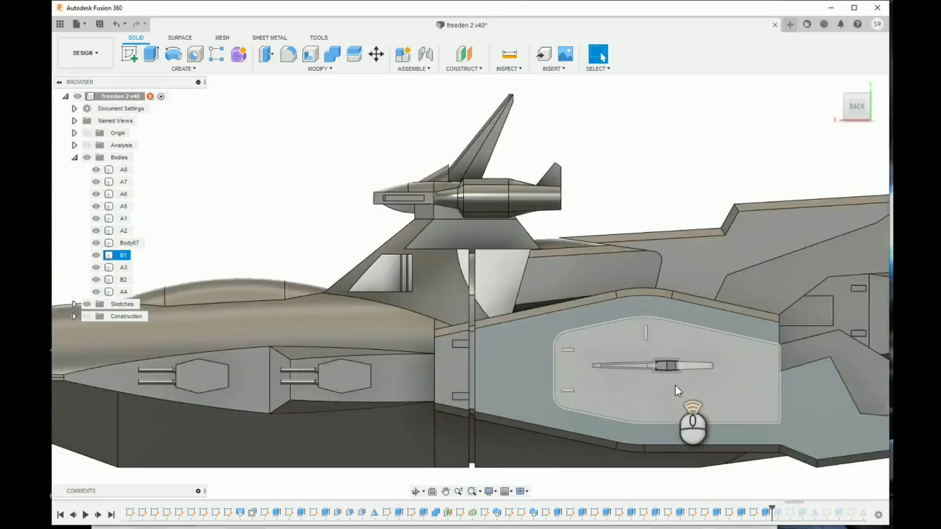
click(766, 512)
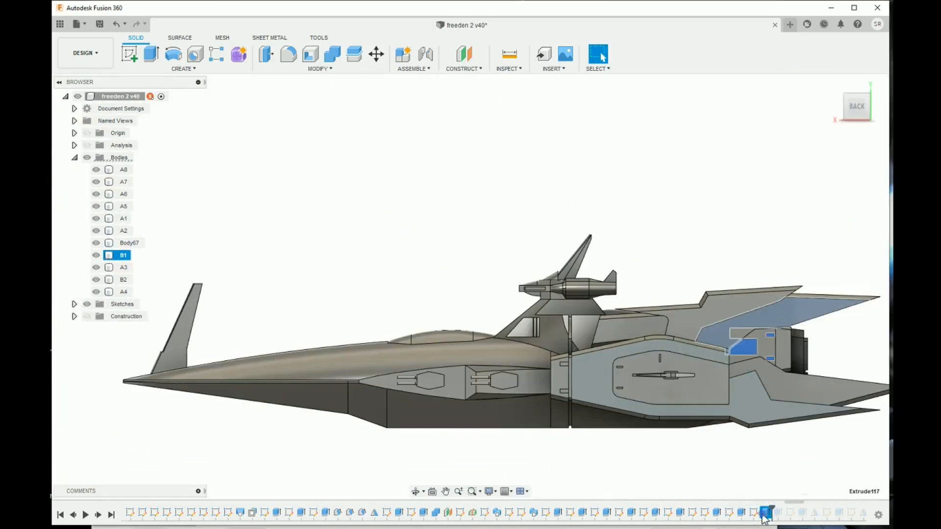
scroll(760, 333, up, 4)
click(718, 361)
scroll(564, 343, up, 5)
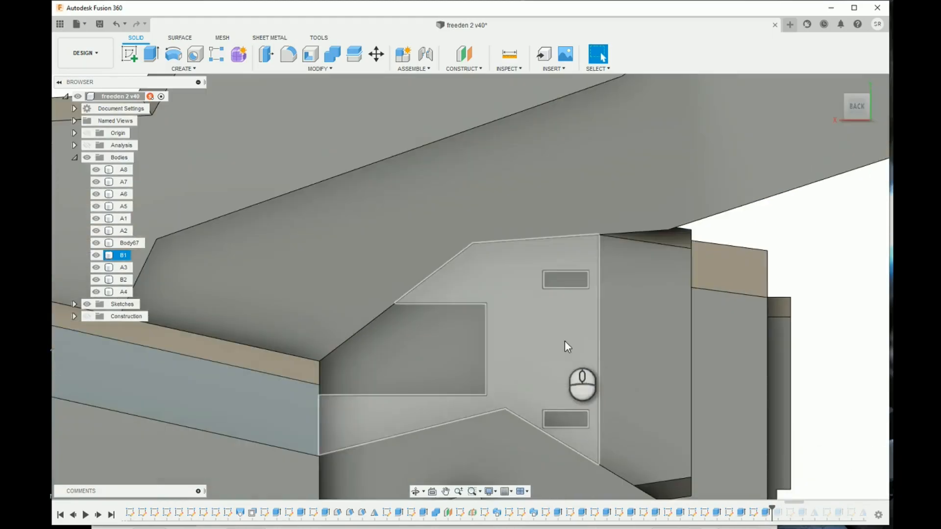
double_click(754, 513)
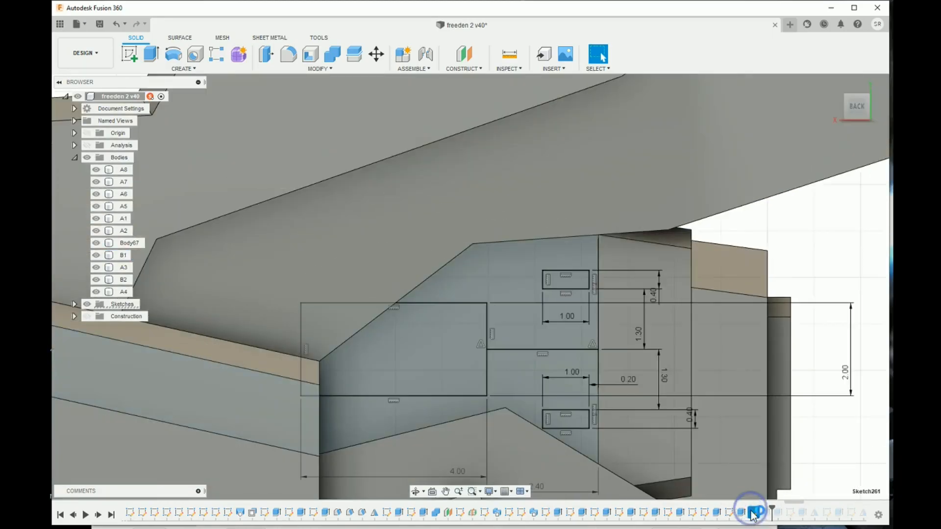
click(849, 345)
scroll(769, 420, down, 5)
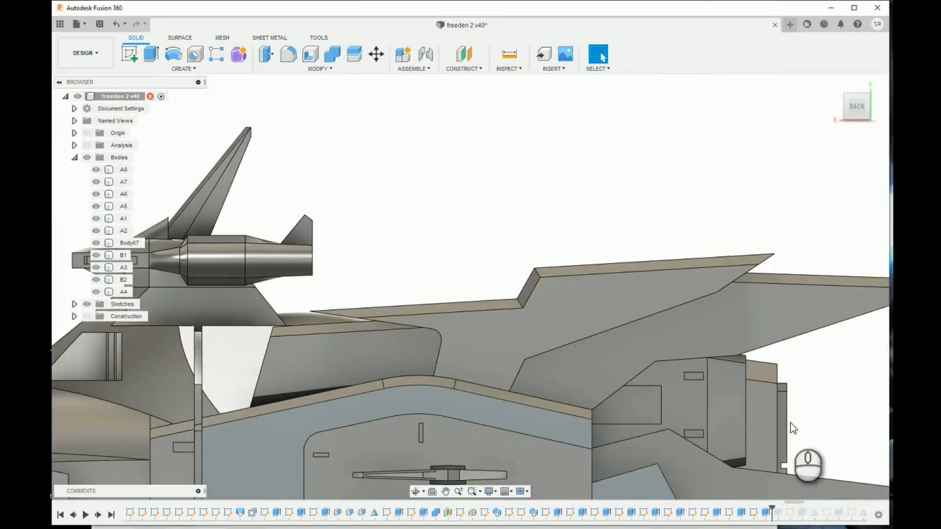
Open the next joining extrusion on the side block for review, examine it at an angle, and cancel the edit
scroll(790, 429, up, 3)
double_click(780, 513)
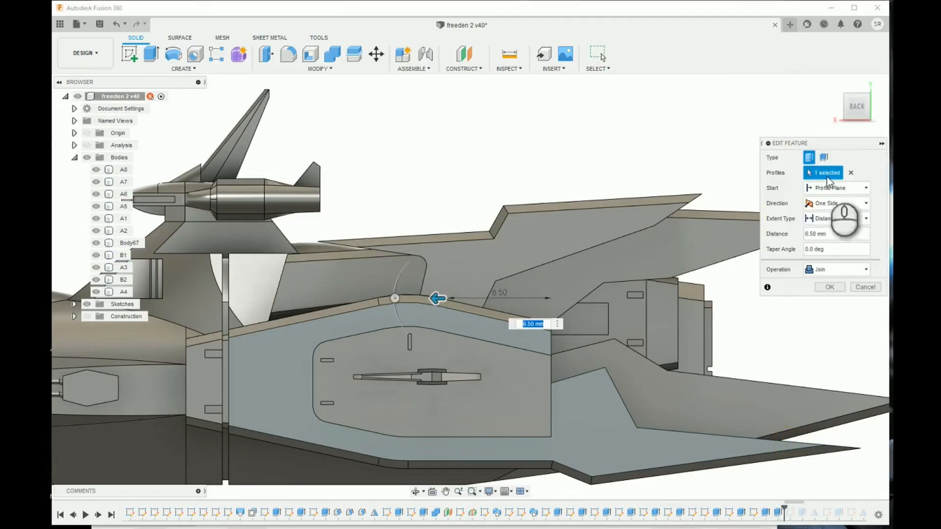
click(856, 107)
drag(892, 128, 899, 158)
middle_drag(710, 200, 617, 73)
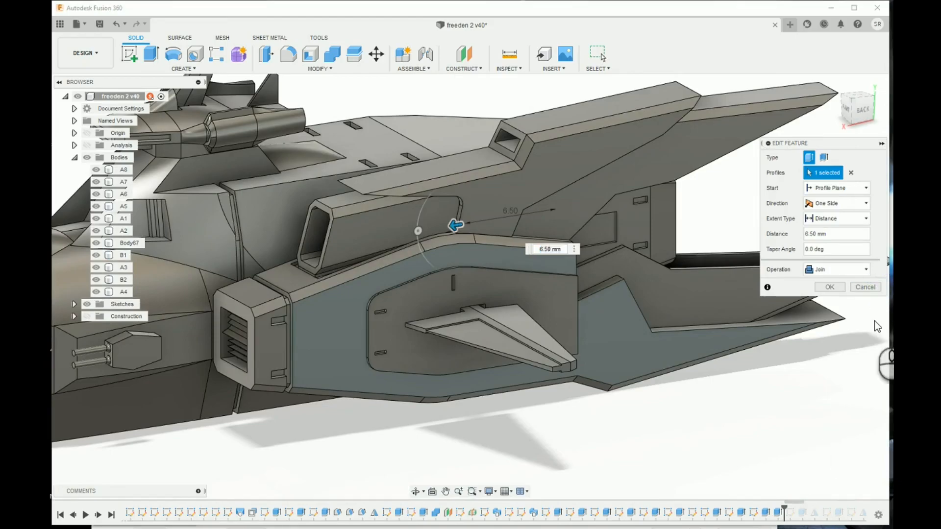
click(873, 286)
Roll the timeline forward one extrusion, inspect its sketch beside the rear recess from the left view, and finish it unchanged
drag(799, 506, 809, 511)
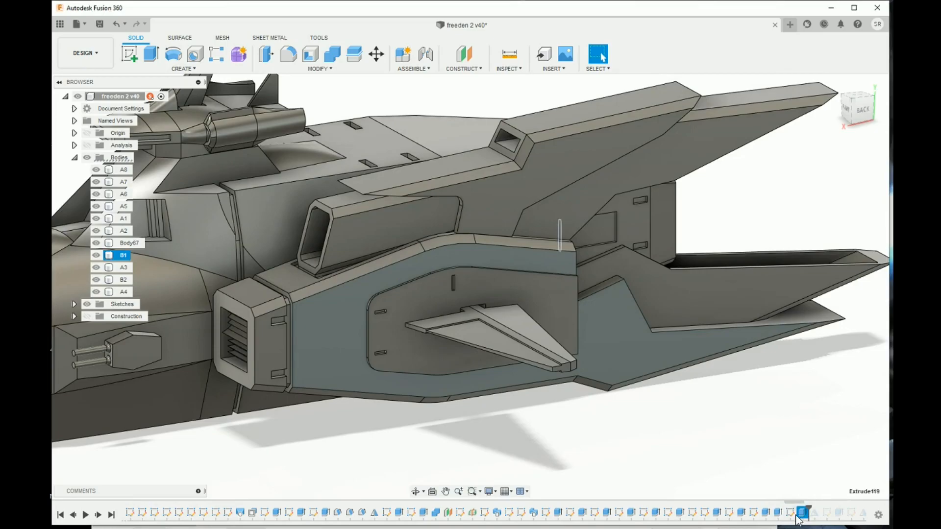
double_click(793, 513)
scroll(501, 172, up, 3)
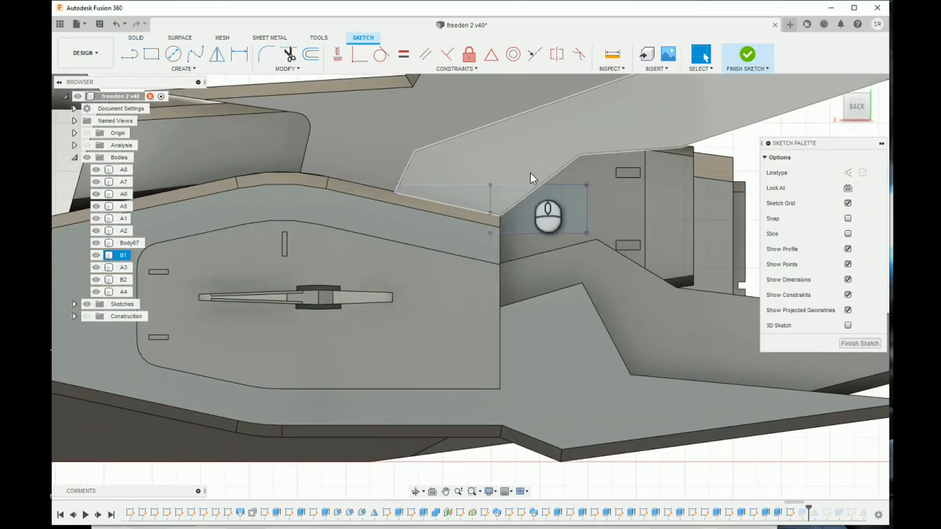
click(851, 117)
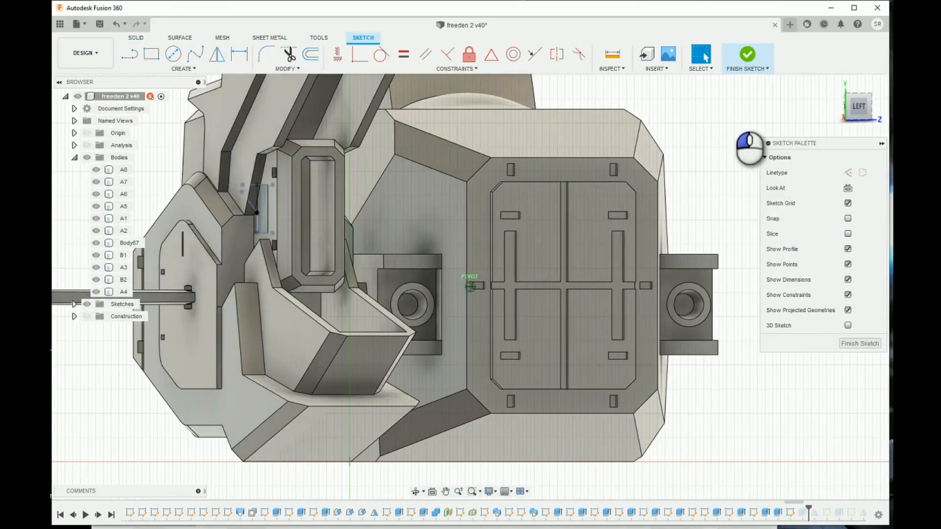
scroll(258, 235, up, 8)
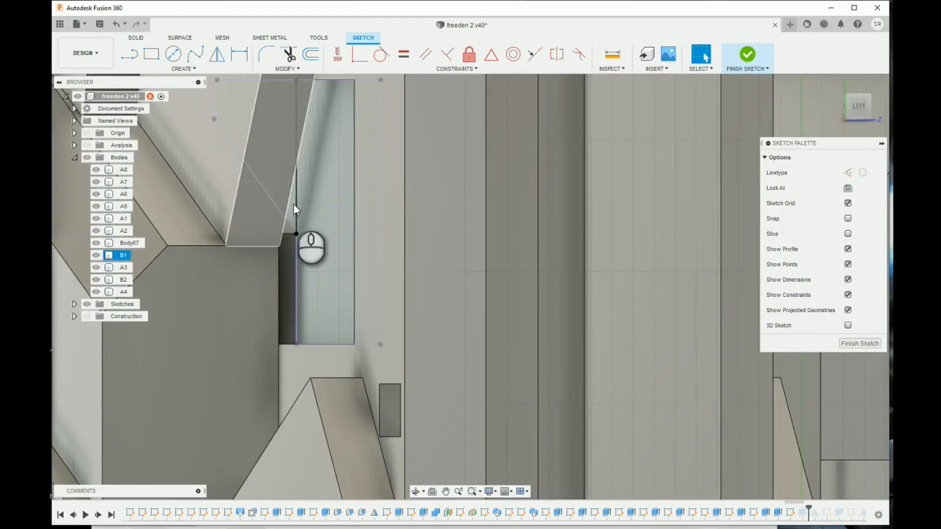
click(860, 344)
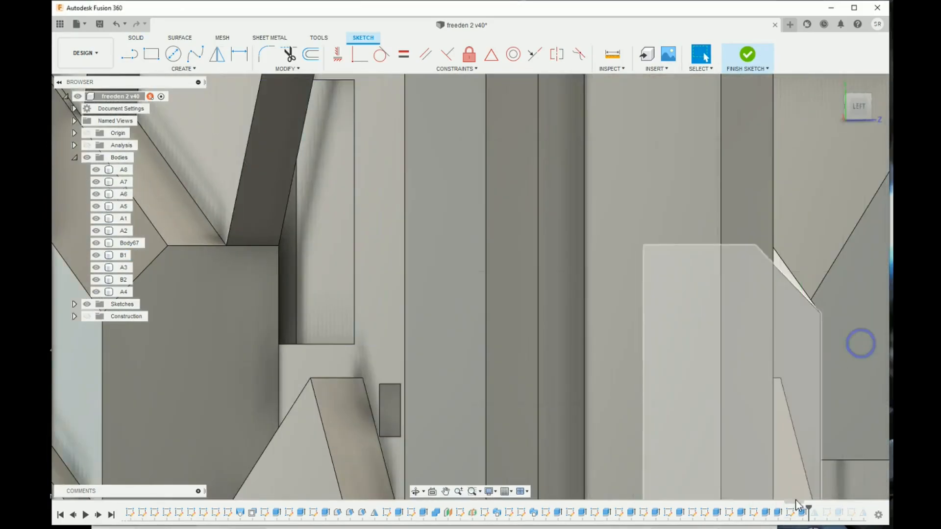
Review the extrusion settings of the small triangular profile above the rear recess and cancel the edit
double_click(790, 513)
scroll(599, 373, down, 4)
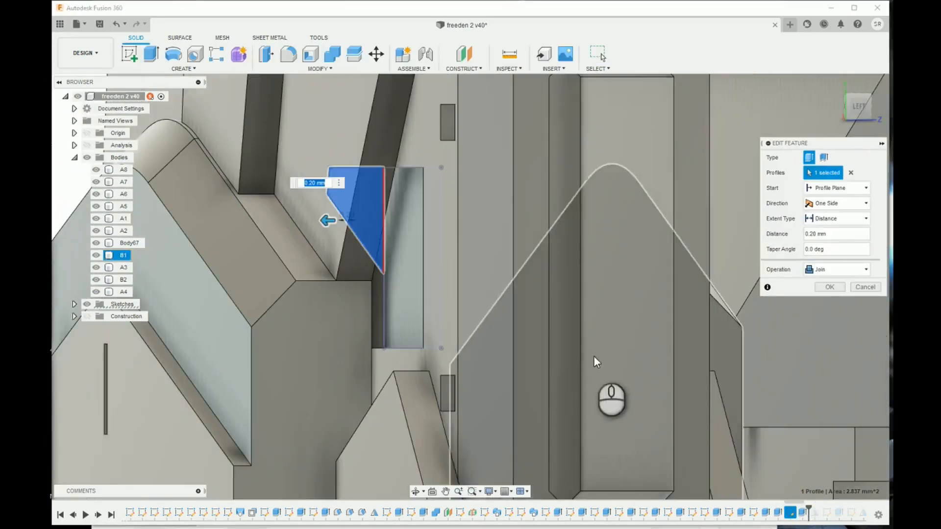
click(877, 289)
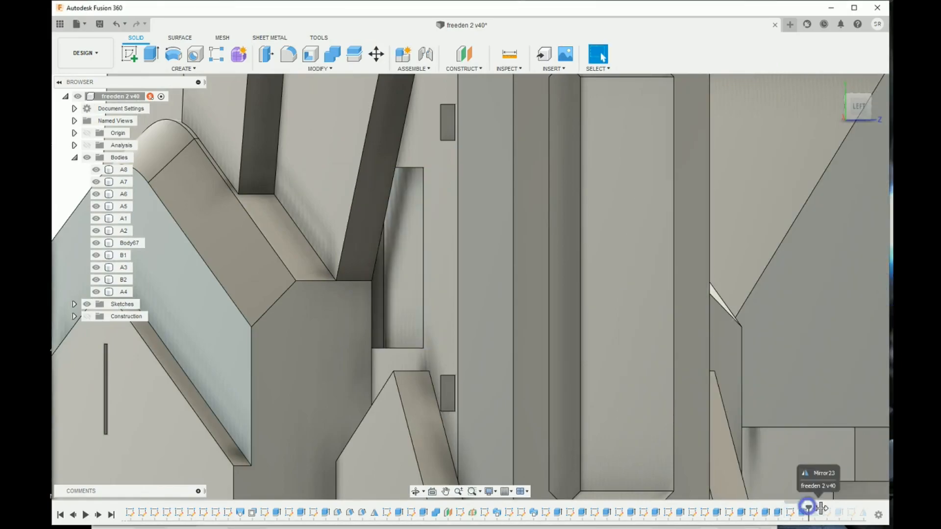
Roll the timeline forward to include the next mirror feature and examine the side block and stern from behind
drag(809, 508, 822, 508)
scroll(747, 441, down, 4)
drag(857, 113, 816, 124)
mouse_move(830, 165)
mouse_down()
mouse_move(840, 219)
mouse_move(848, 147)
mouse_move(843, 168)
mouse_move(870, 169)
mouse_up()
drag(854, 126, 882, 128)
scroll(634, 449, down, 5)
middle_drag(634, 449, 467, 349)
scroll(808, 524, down, 3)
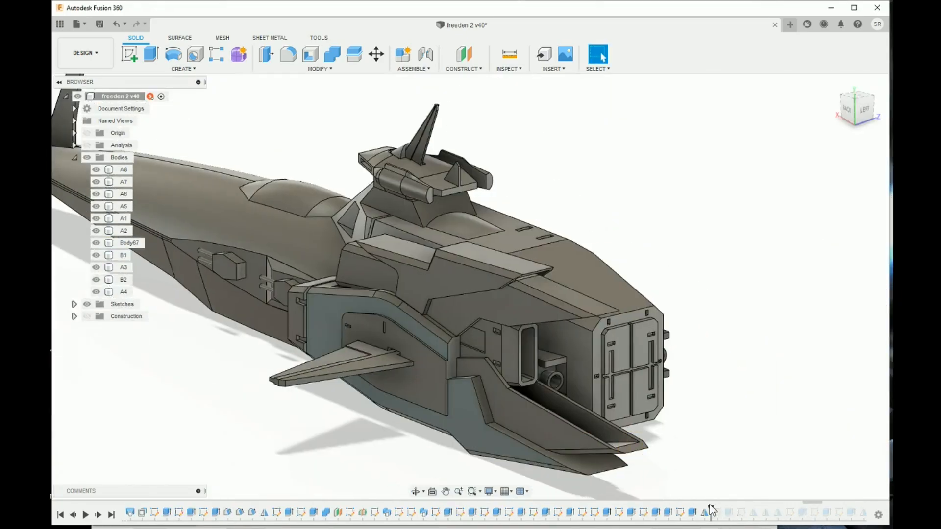
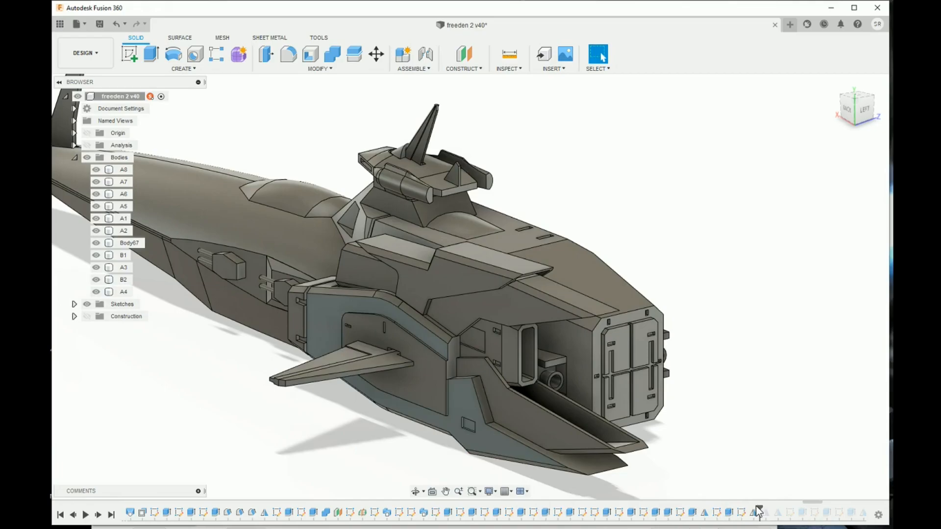
Roll the timeline forward to include the mirrored side block on the opposite side of the hull, and view the ship from the front
drag(780, 509, 781, 513)
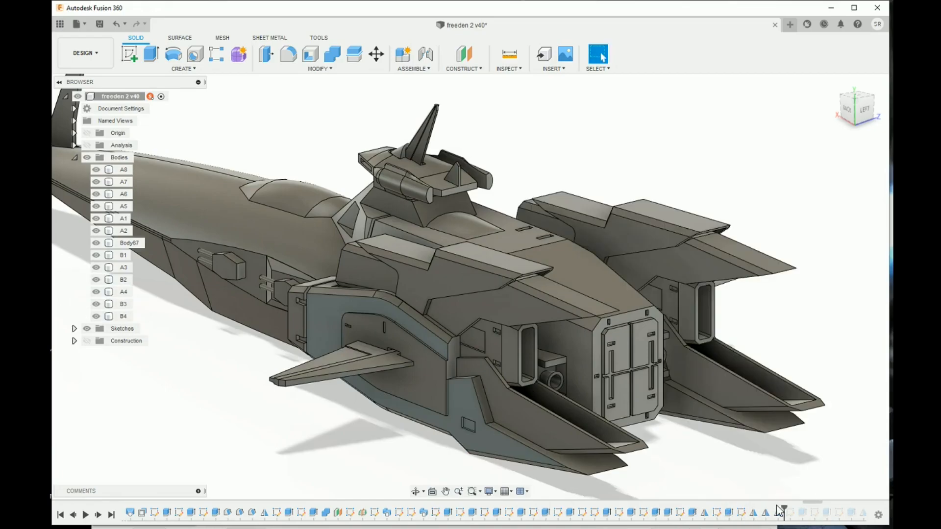
drag(850, 120, 549, 100)
drag(566, 144, 566, 345)
scroll(484, 373, up, 5)
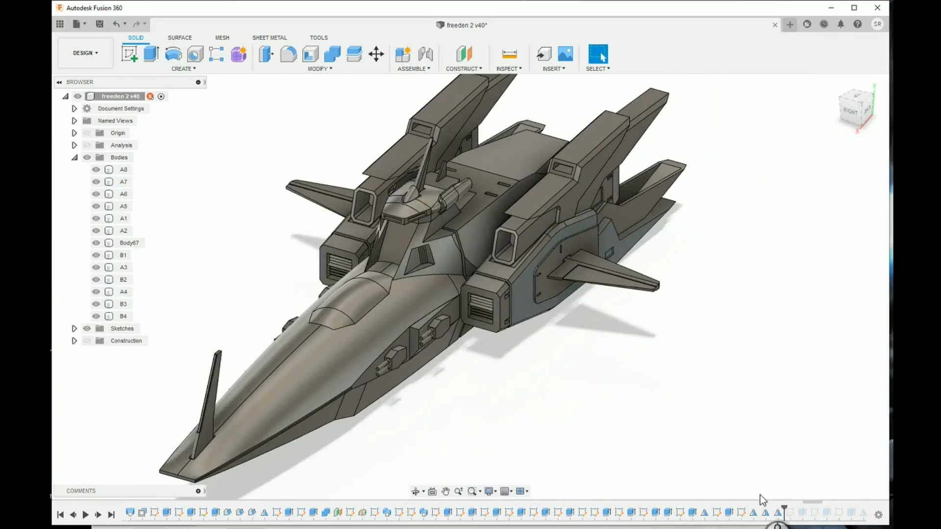
Roll the timeline forward to the square cut beneath the bridge, review its extrusion settings up close, and cancel the edit
scroll(758, 512, down, 5)
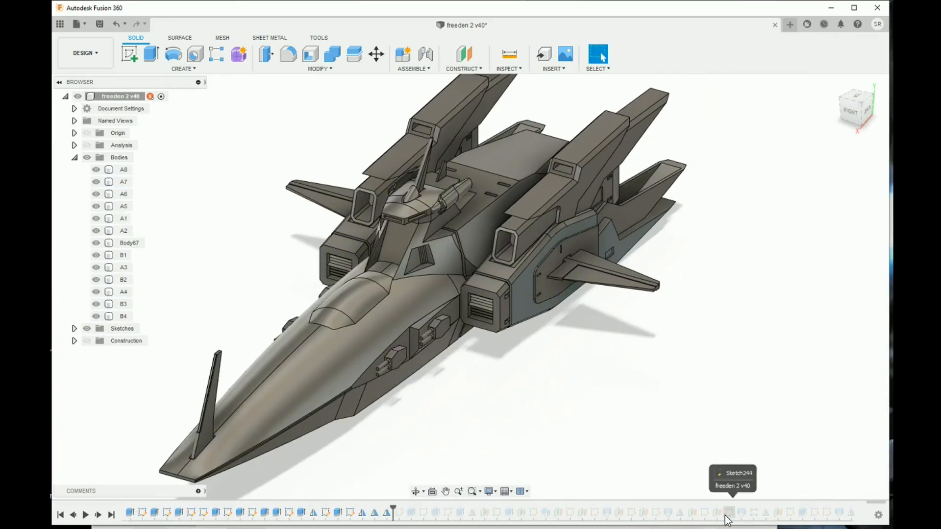
drag(394, 508, 412, 505)
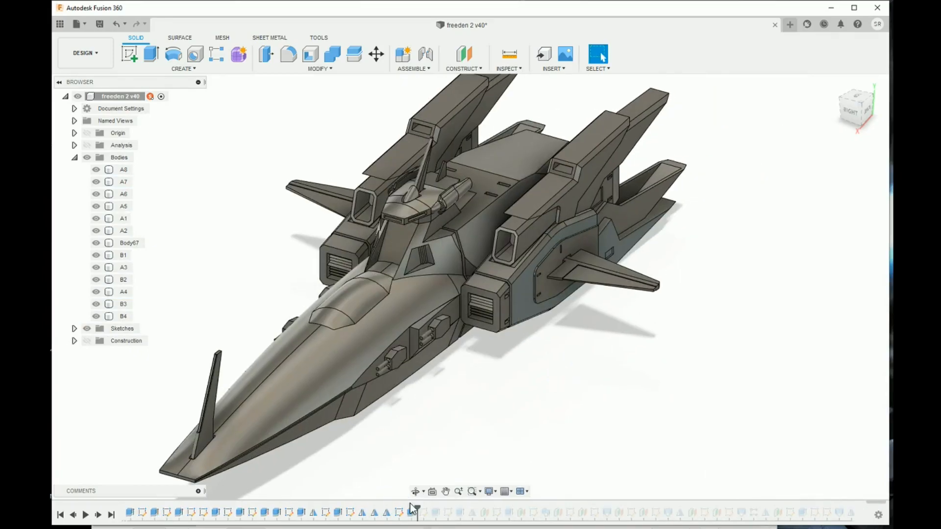
double_click(410, 512)
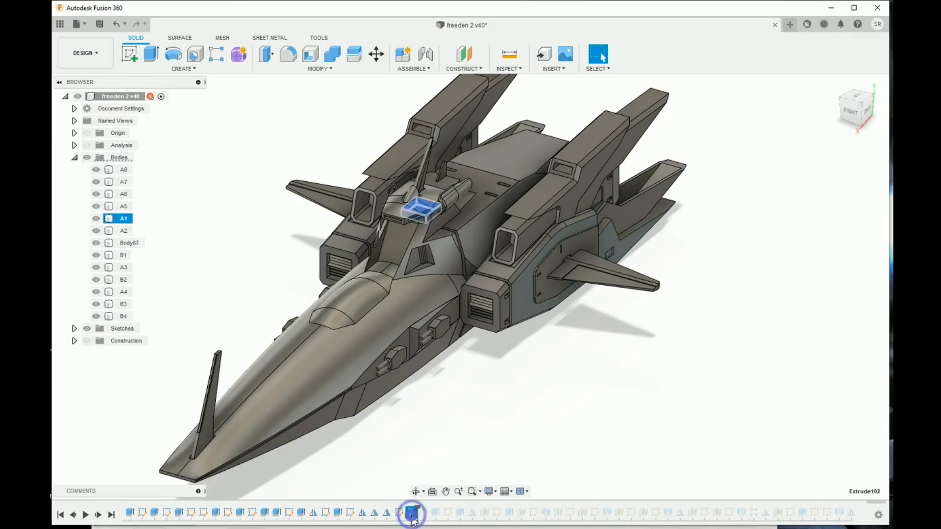
scroll(419, 274, up, 6)
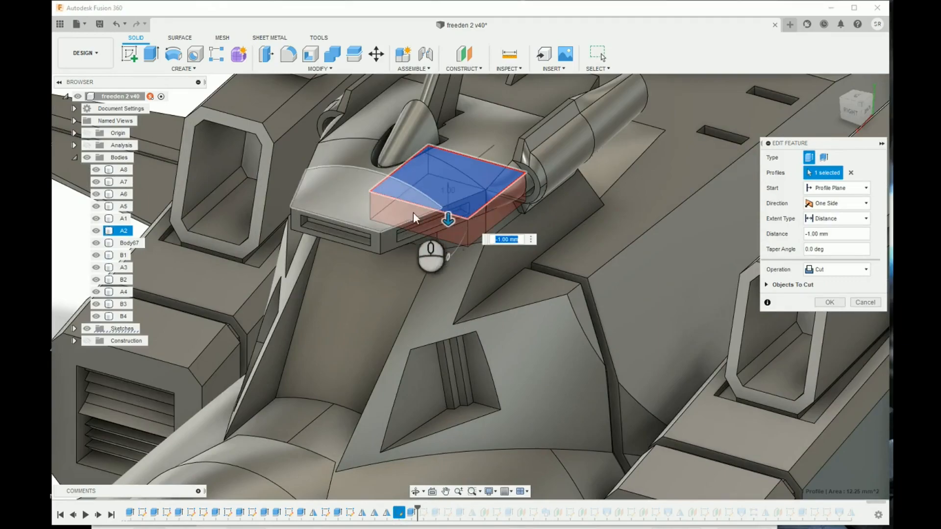
scroll(461, 236, down, 5)
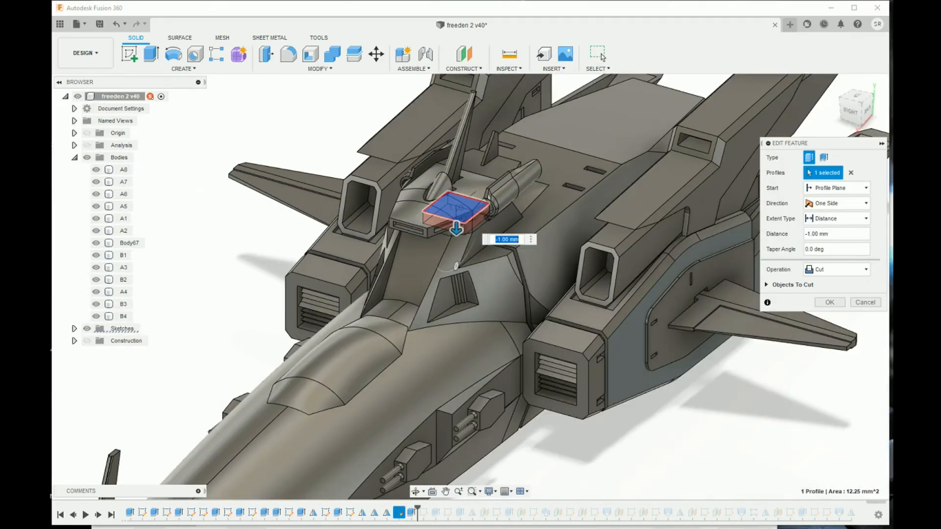
click(867, 307)
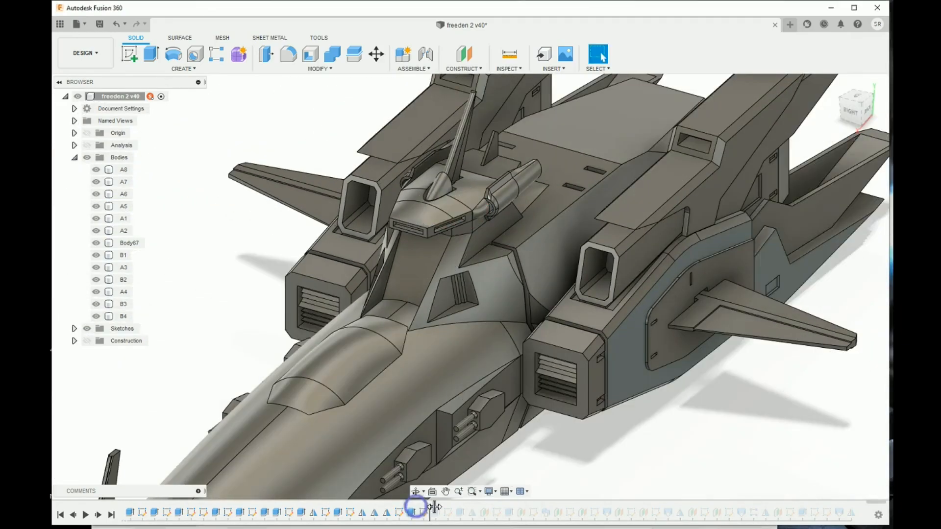
Review the joining extrusion for the square bridge connector without changes, and inspect the square sketch behind the matching cut
double_click(436, 513)
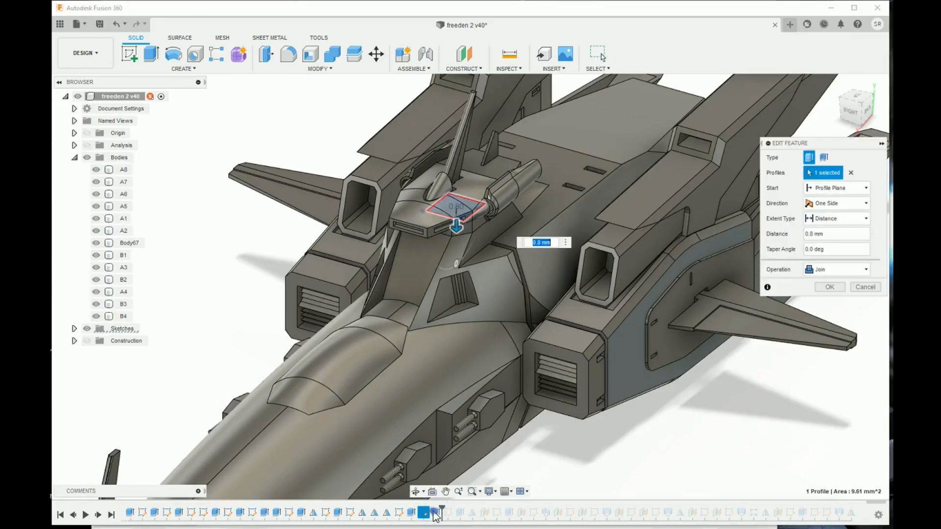
click(875, 289)
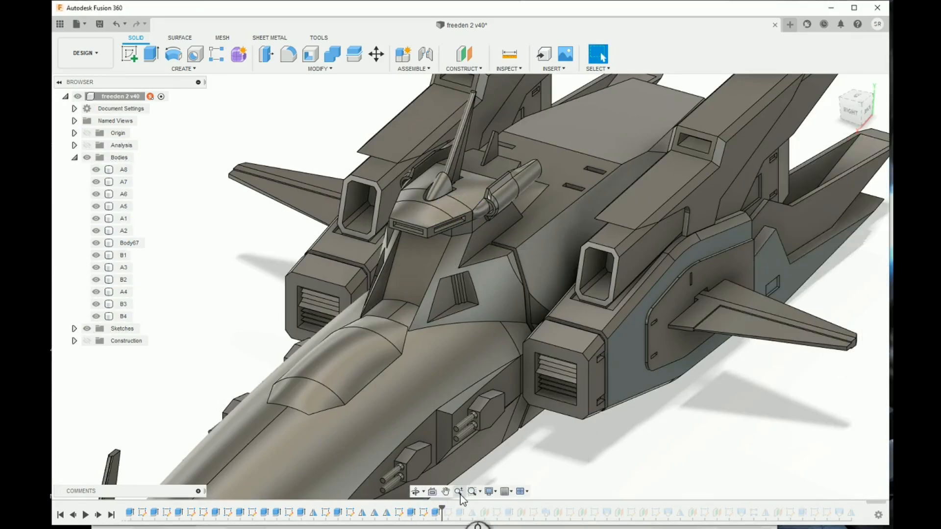
double_click(399, 512)
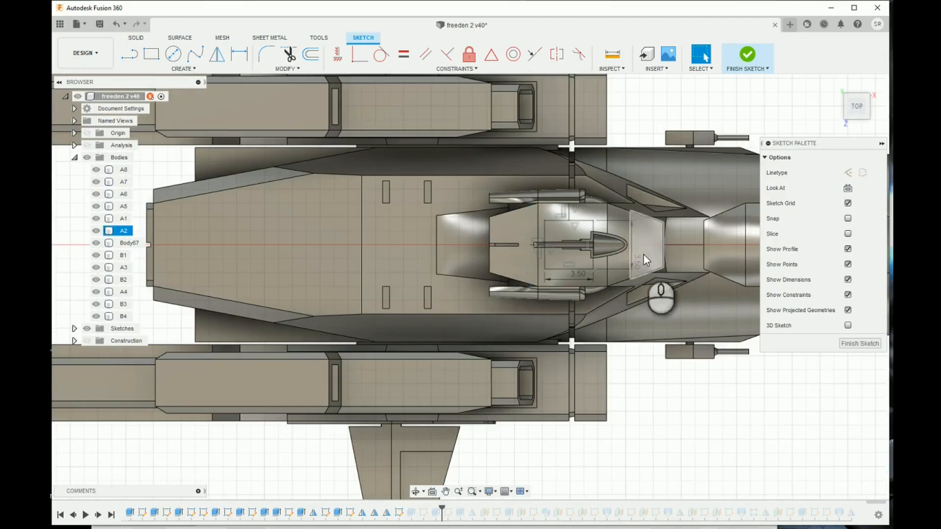
click(863, 344)
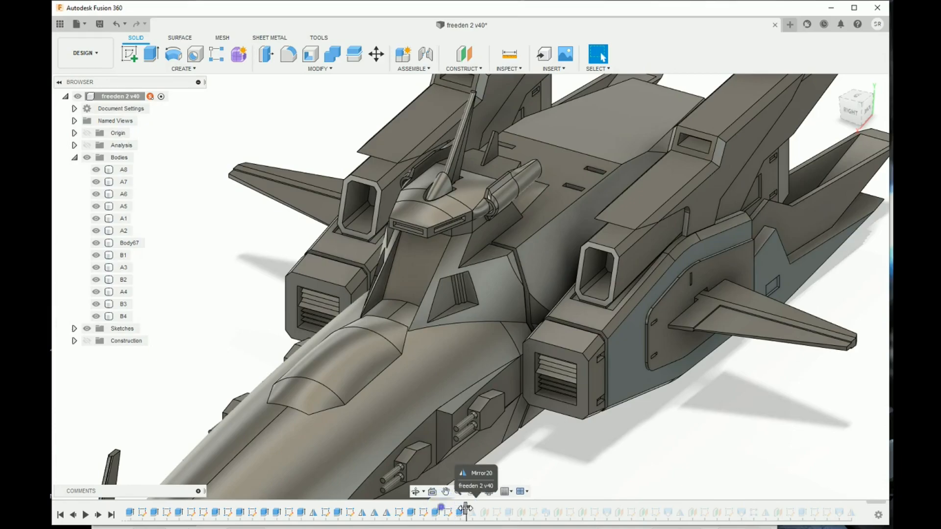
Inspect the halved hull between the side blocks up close, and view the ship from its opposite side
scroll(555, 452, up, 3)
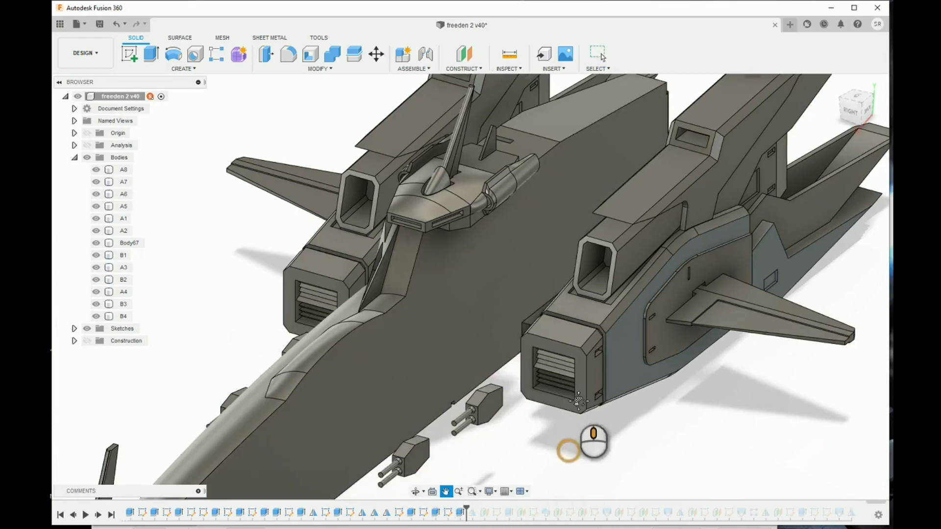
scroll(658, 393, down, 5)
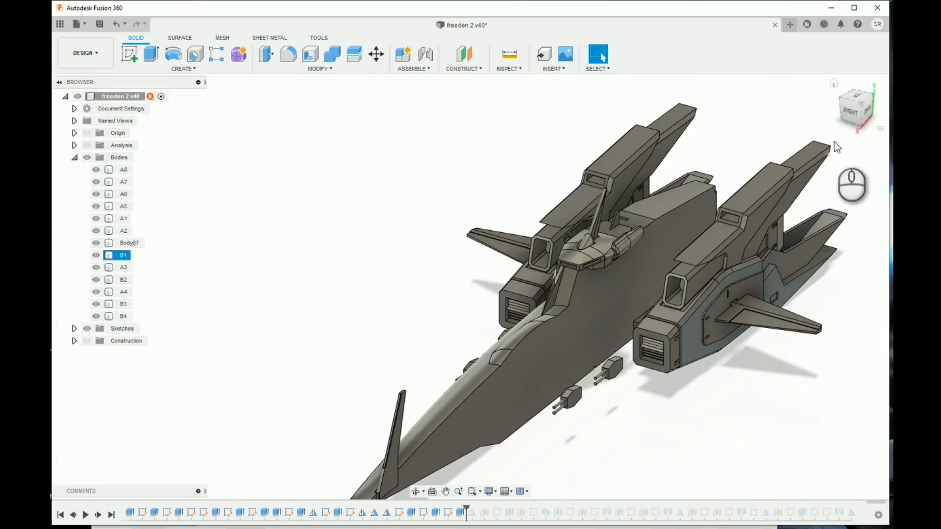
mouse_move(853, 107)
mouse_down()
mouse_move(870, 118)
mouse_move(906, 104)
mouse_move(901, 122)
mouse_move(852, 119)
mouse_move(901, 114)
mouse_move(865, 116)
mouse_move(873, 117)
mouse_up()
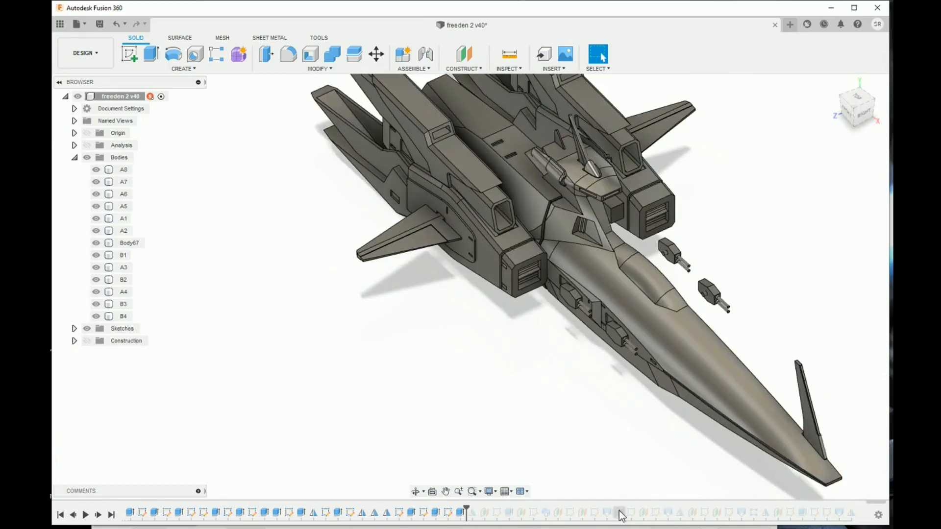
Roll the timeline back to before the hull split, and examine the gun mounts and forward hull from both sides
drag(448, 512, 441, 511)
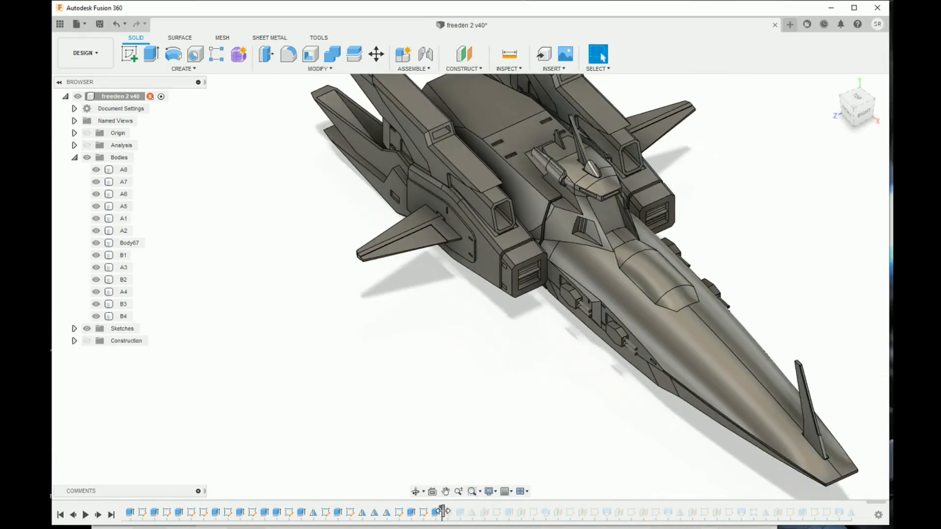
scroll(595, 295, up, 5)
scroll(589, 306, down, 2)
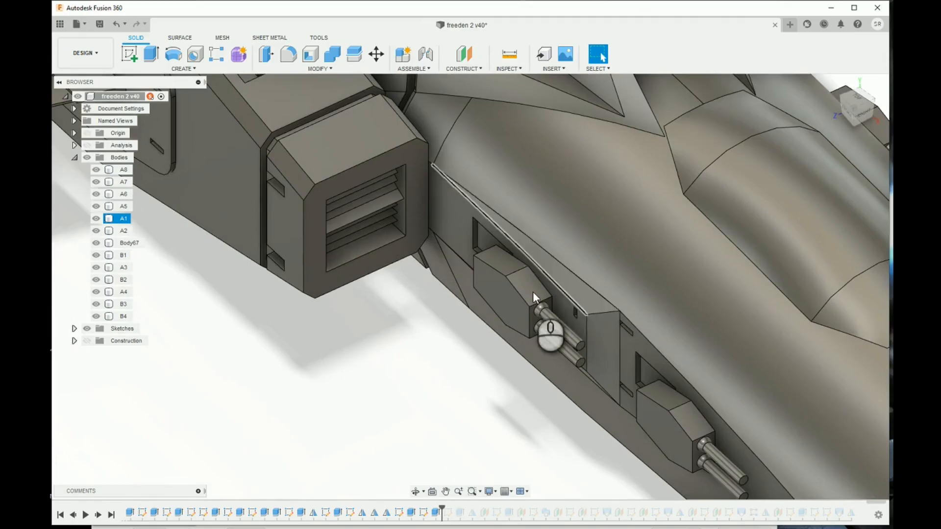
click(446, 210)
click(530, 175)
scroll(544, 174, down, 5)
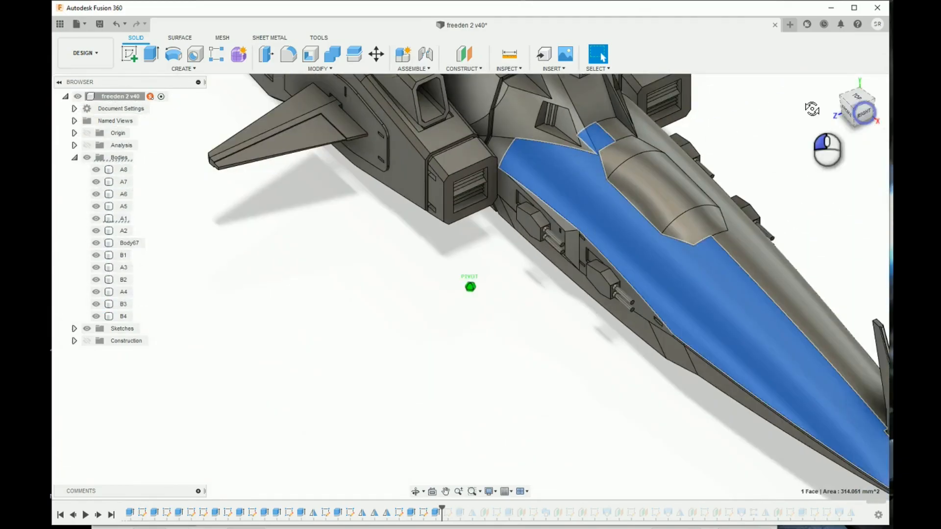
shift+middle_drag(470, 285, 780, 273)
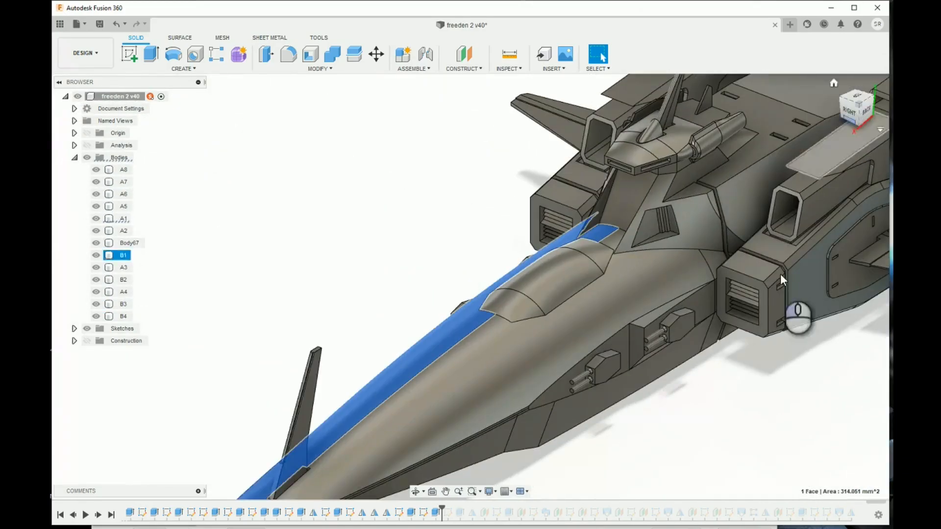
click(98, 243)
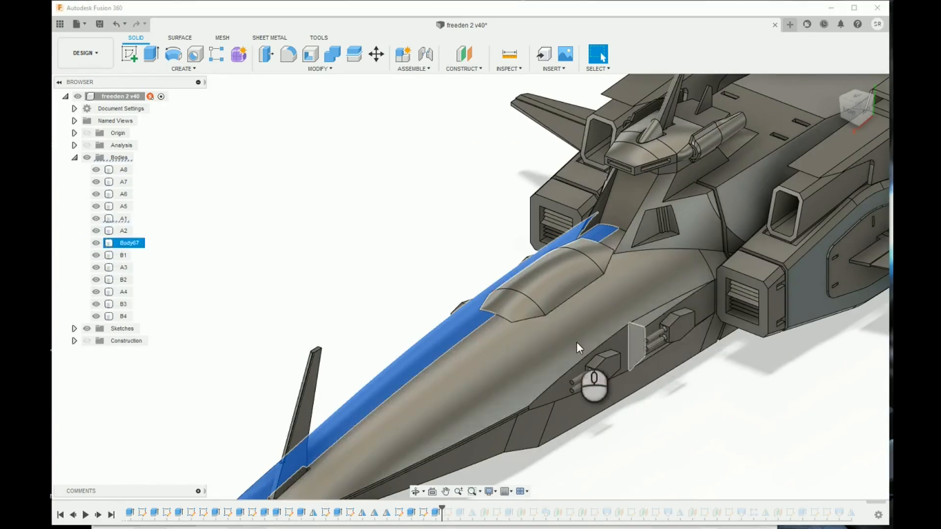
click(739, 426)
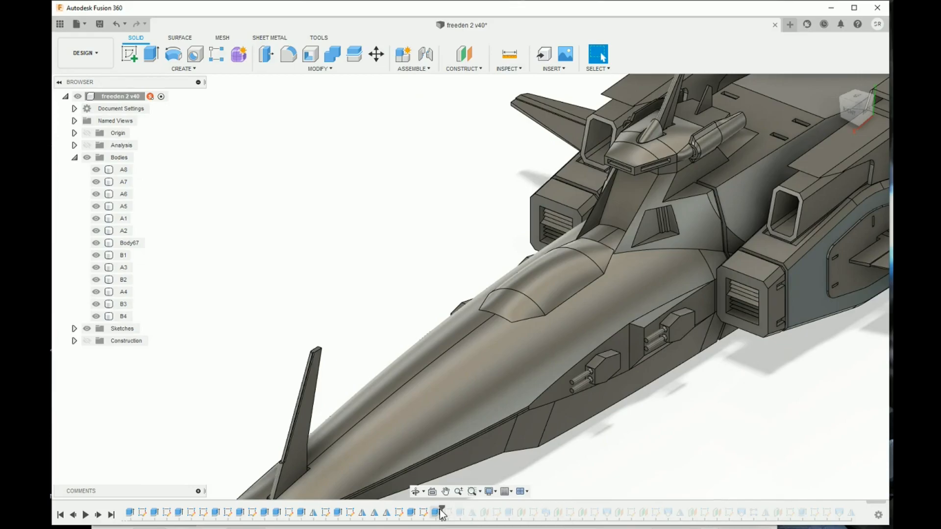
Roll the timeline forward to include the hull mirror, and examine the forward hull surface and canopy
drag(443, 508, 475, 505)
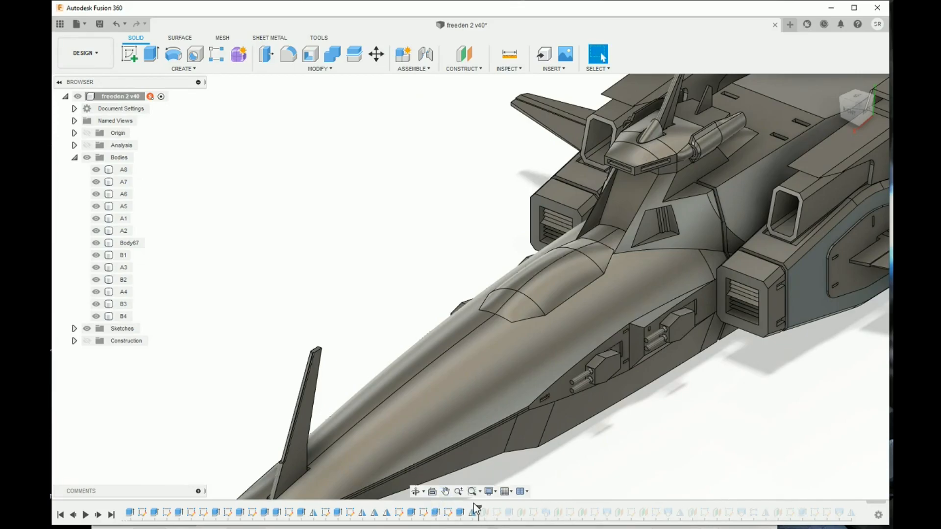
click(626, 430)
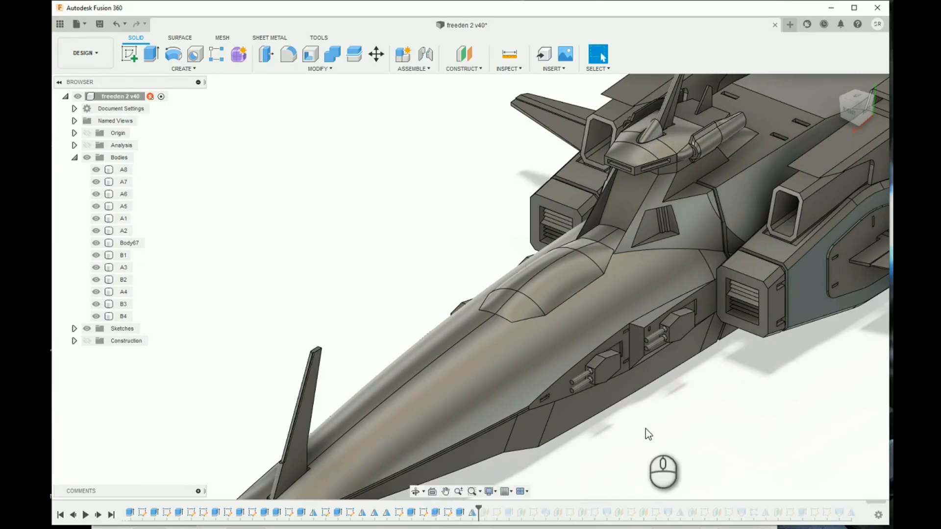
middle_drag(646, 428, 567, 382)
click(377, 282)
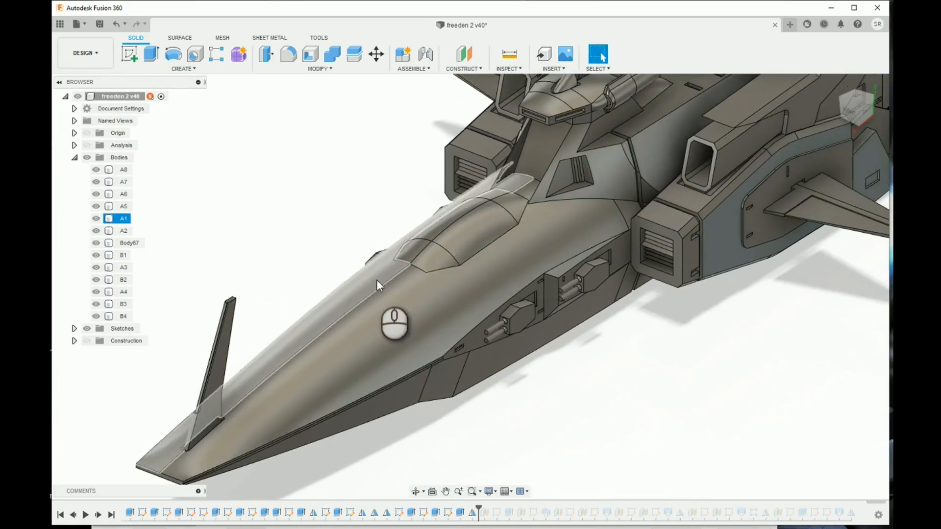
click(460, 218)
click(616, 440)
Roll the timeline forward to the groove cut around the nose, inspect its offset profile sketch, and close the sketch
drag(479, 511, 508, 505)
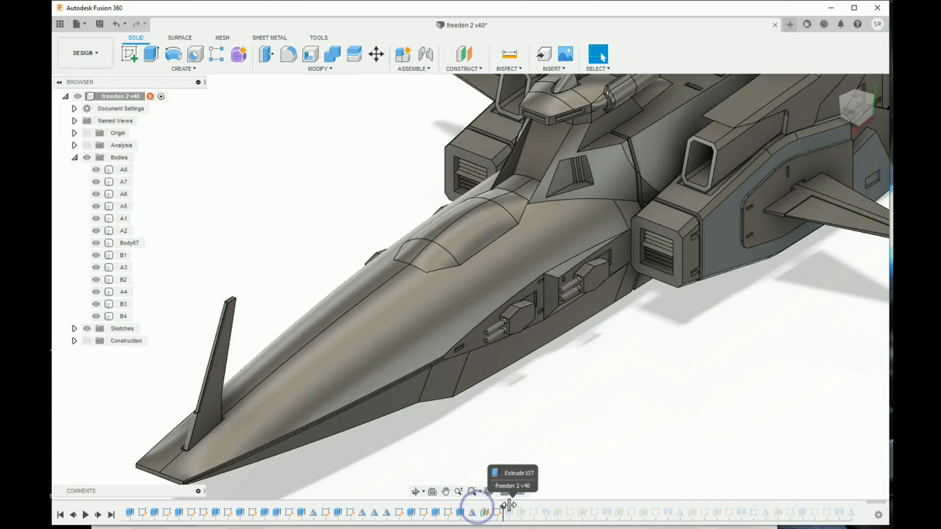
scroll(593, 436, down, 3)
middle_drag(513, 457, 631, 407)
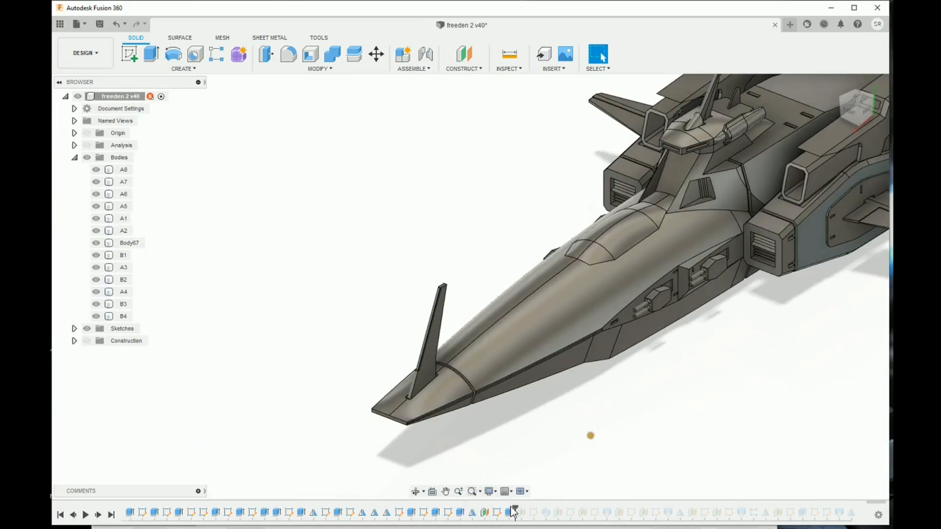
double_click(500, 512)
scroll(646, 231, up, 5)
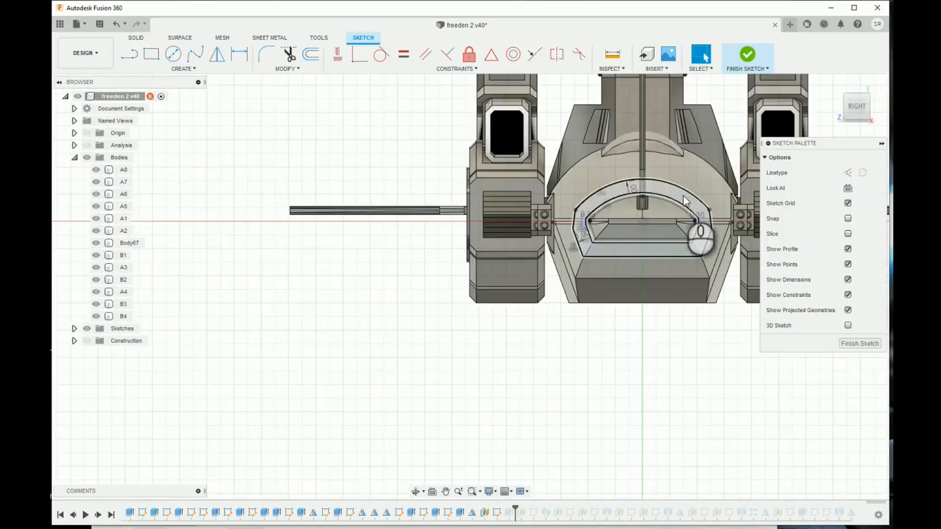
mouse_move(853, 113)
shift+middle_down()
mouse_move(549, 200)
mouse_move(325, 319)
mouse_move(463, 283)
shift+middle_up()
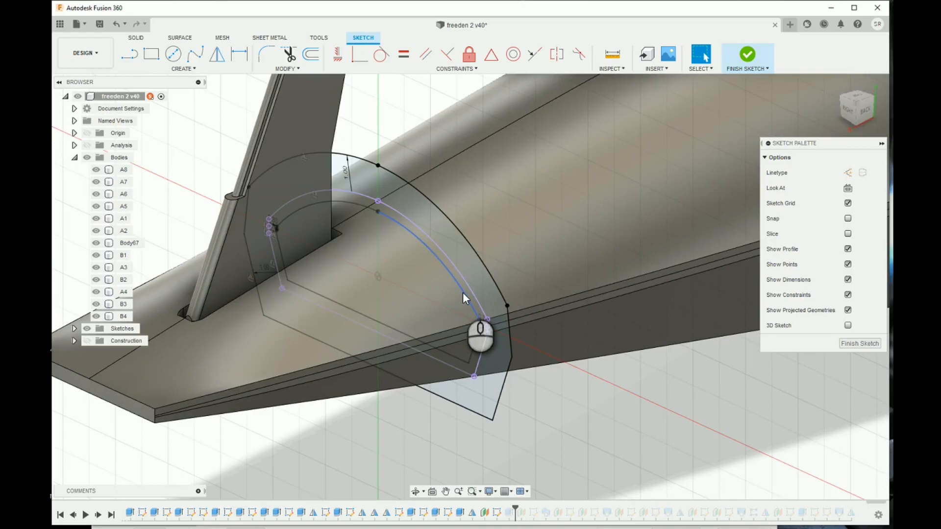
click(860, 344)
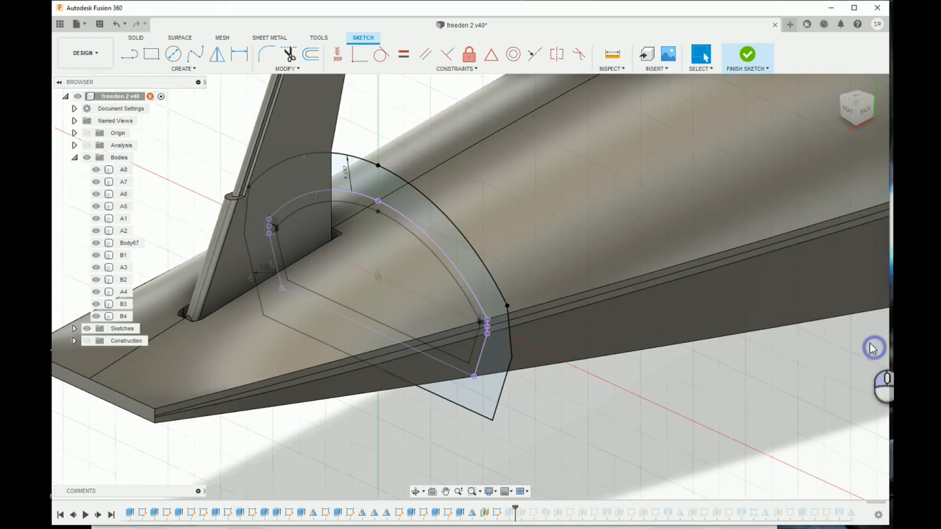
Review the nose groove's cut extrusion settings and preview up close, and cancel the edit
click(507, 514)
double_click(507, 515)
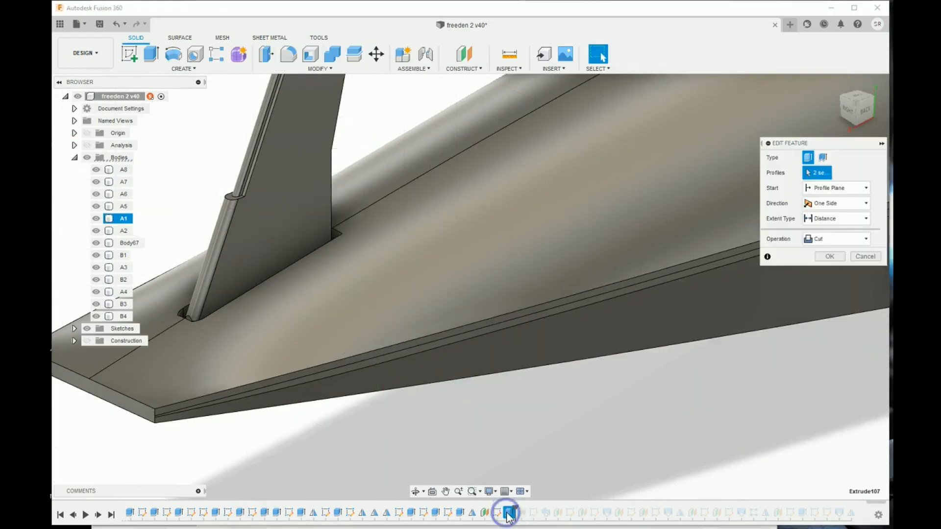
drag(849, 98, 798, 115)
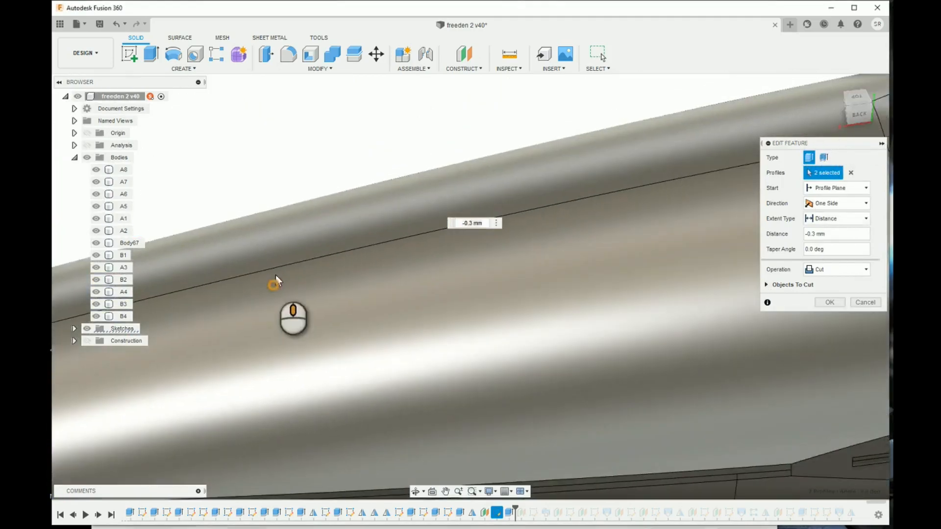
middle_drag(274, 281, 819, 147)
scroll(395, 322, up, 3)
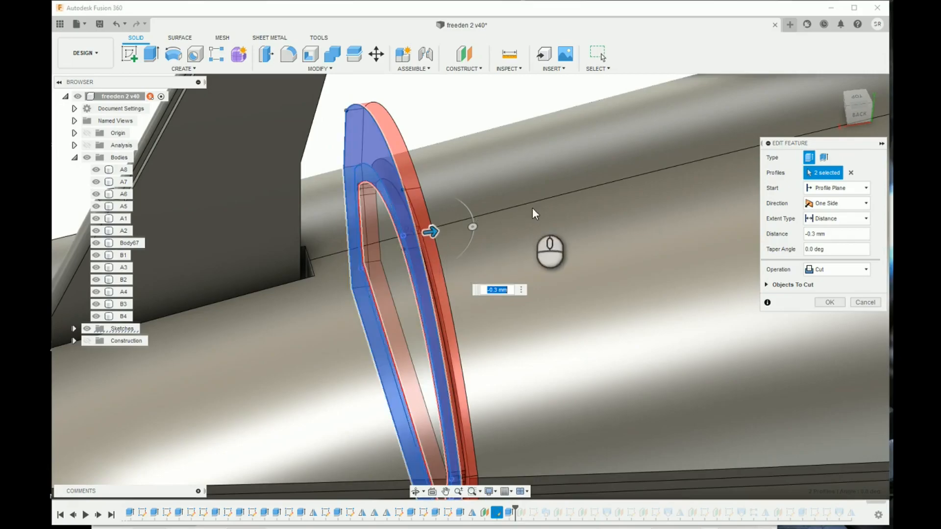
click(865, 302)
Examine the groove behind the nose fin and the forward hull from the side
scroll(604, 292, down, 5)
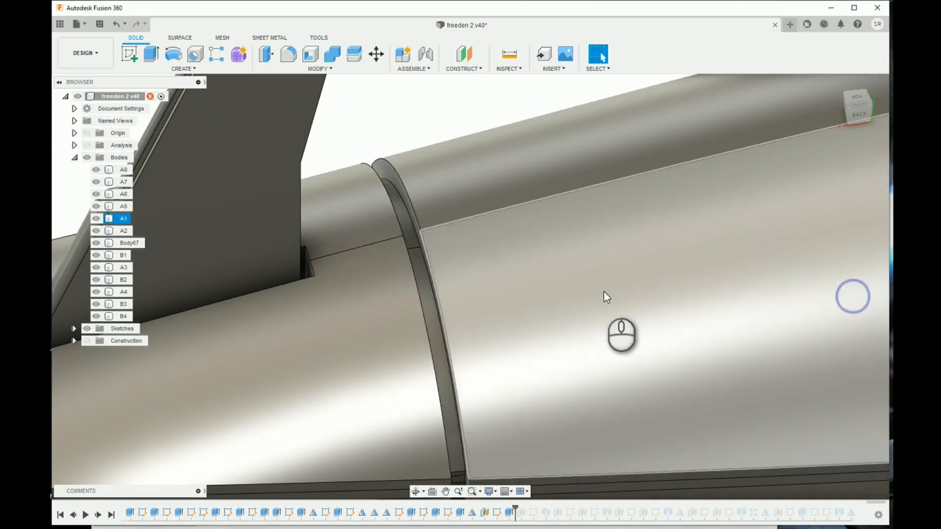
scroll(582, 296, up, 3)
middle_drag(708, 294, 510, 318)
right_click(490, 320)
click(456, 162)
scroll(466, 168, down, 3)
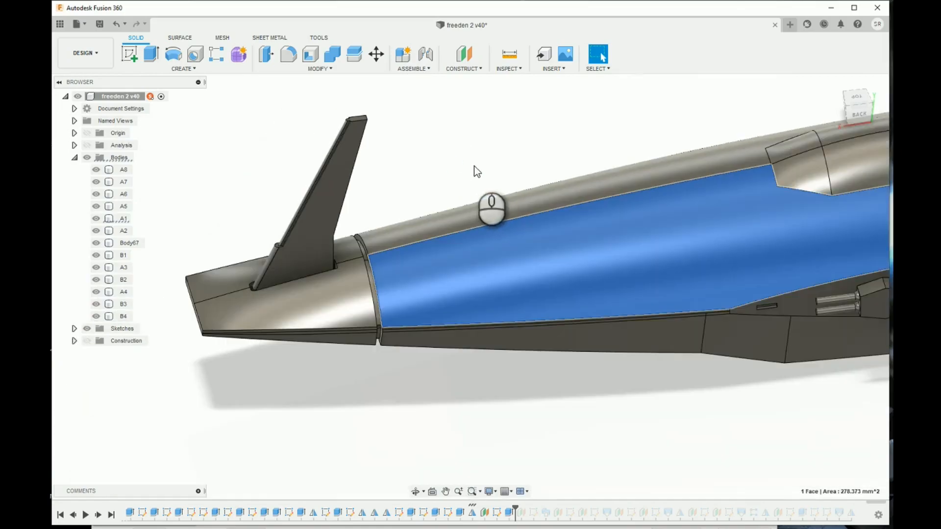
click(475, 166)
middle_drag(598, 166, 492, 230)
scroll(492, 231, down, 3)
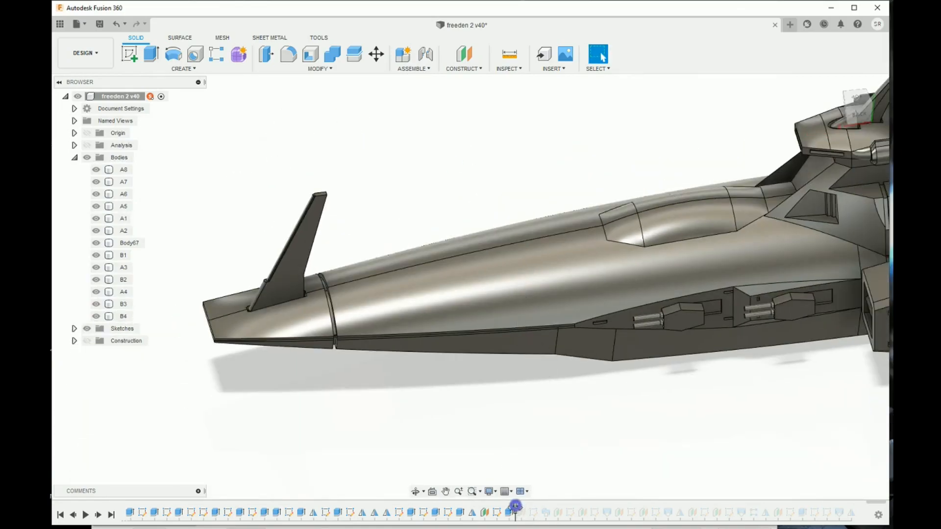
Roll the timeline forward to include the raised band beside the canopy, and select the band's outer face
drag(549, 505, 551, 507)
middle_drag(649, 454, 565, 474)
scroll(596, 285, up, 3)
click(602, 280)
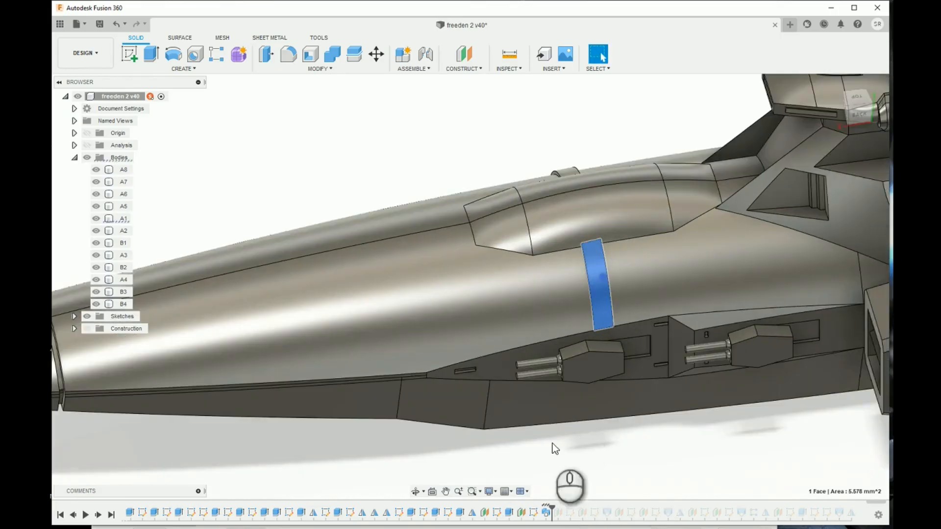
Inspect the arc sketch behind the raised hull band, close it, and view the band beside the canopy up close
double_click(538, 512)
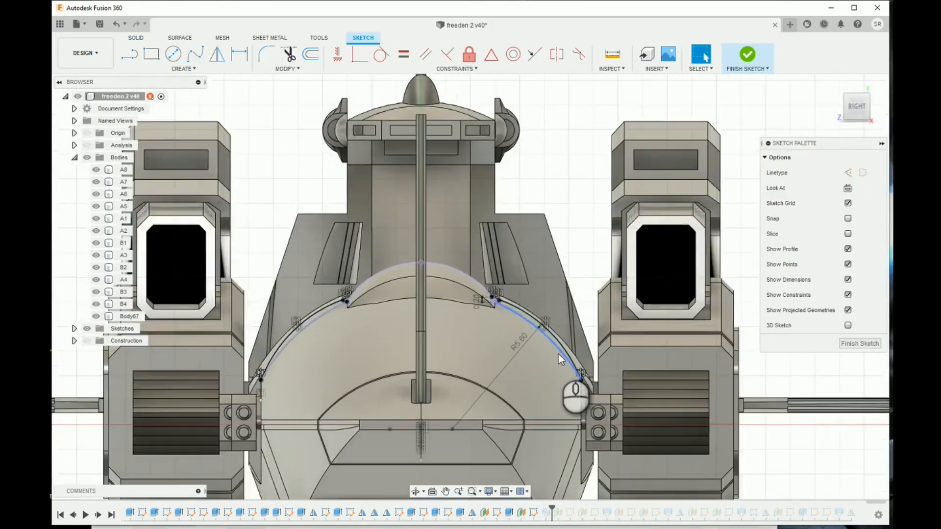
scroll(560, 356, up, 5)
click(868, 342)
middle_drag(677, 342, 592, 373)
drag(841, 123, 861, 110)
middle_drag(721, 185, 643, 367)
scroll(469, 267, down, 5)
Review the joining sweep of the hull band with its profiles and path, and cancel the edit
double_click(547, 512)
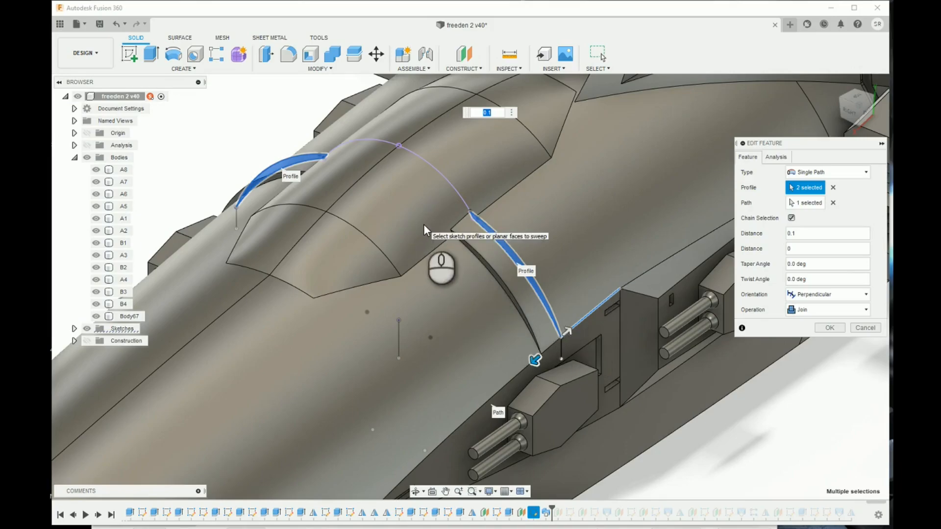
scroll(454, 230, up, 2)
scroll(456, 241, up, 2)
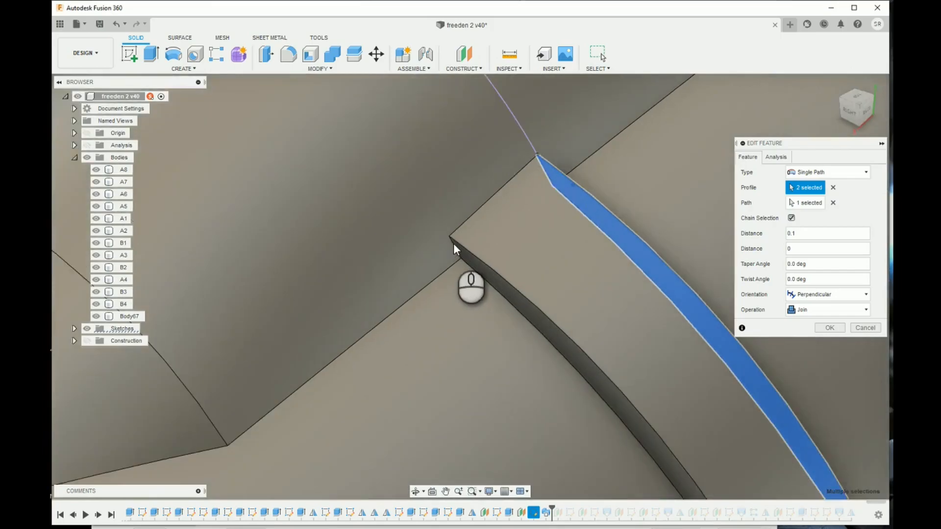
scroll(456, 250, down, 3)
scroll(518, 231, down, 3)
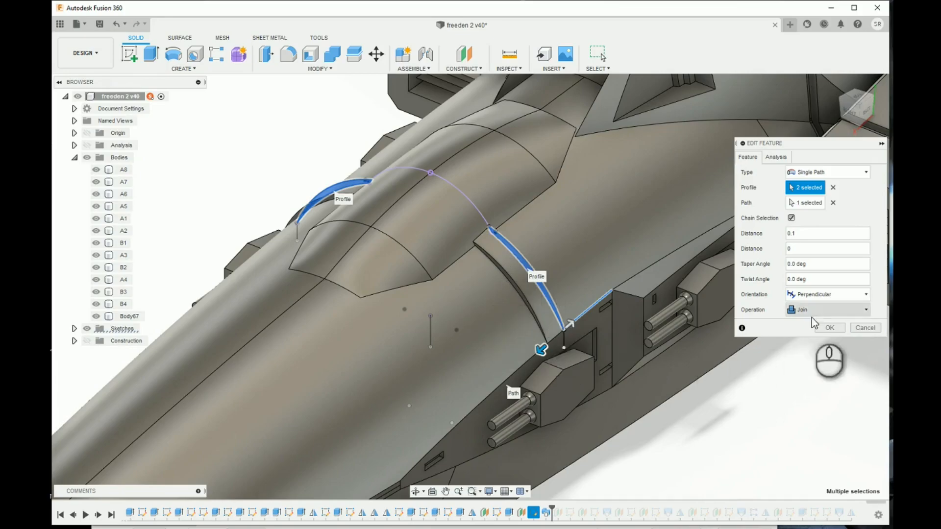
click(865, 328)
Roll the timeline forward to include the loft cut on the forward hull, and view the hull from the side
scroll(696, 412, up, 3)
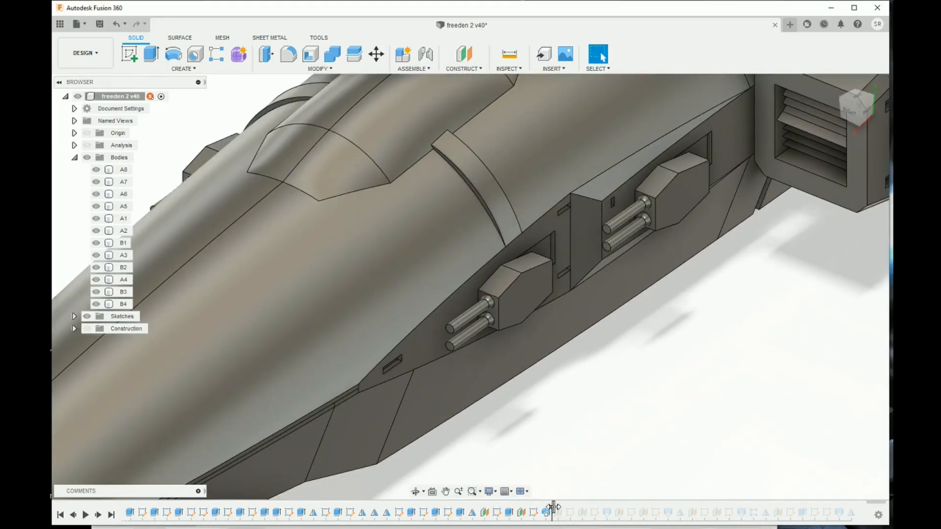
drag(571, 507, 608, 505)
middle_drag(644, 417, 618, 276)
drag(857, 110, 851, 90)
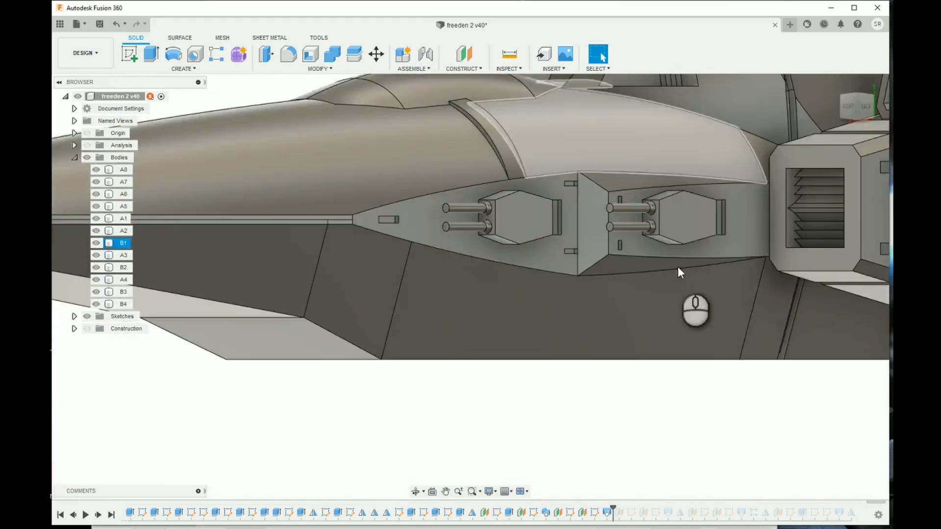
scroll(638, 343, down, 3)
Review the loft cut's two profiles, cancel the edit, and examine the small slot behind the nose groove
double_click(602, 514)
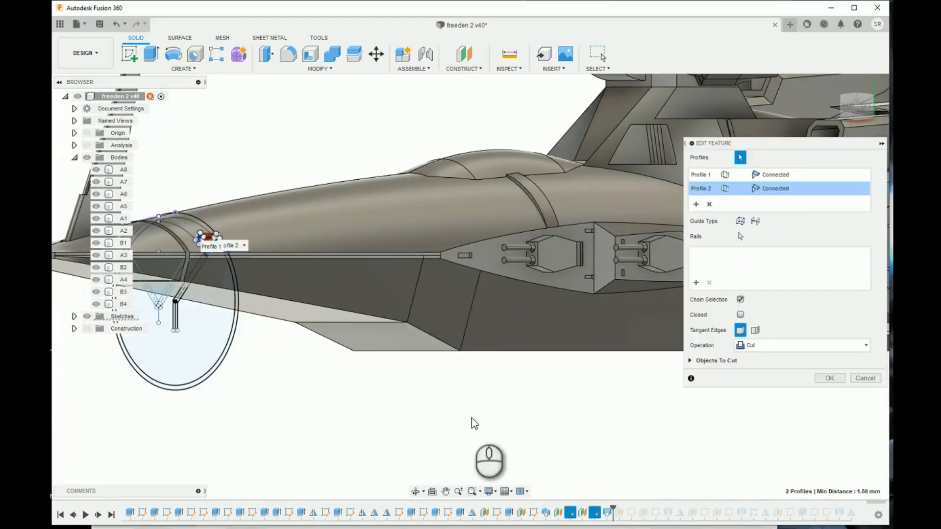
middle_drag(475, 420, 580, 393)
click(868, 379)
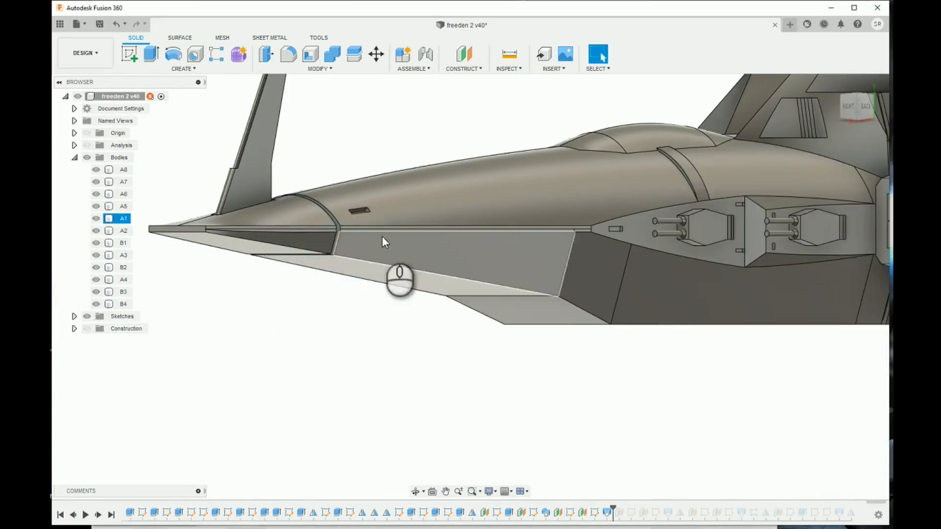
scroll(381, 236, up, 6)
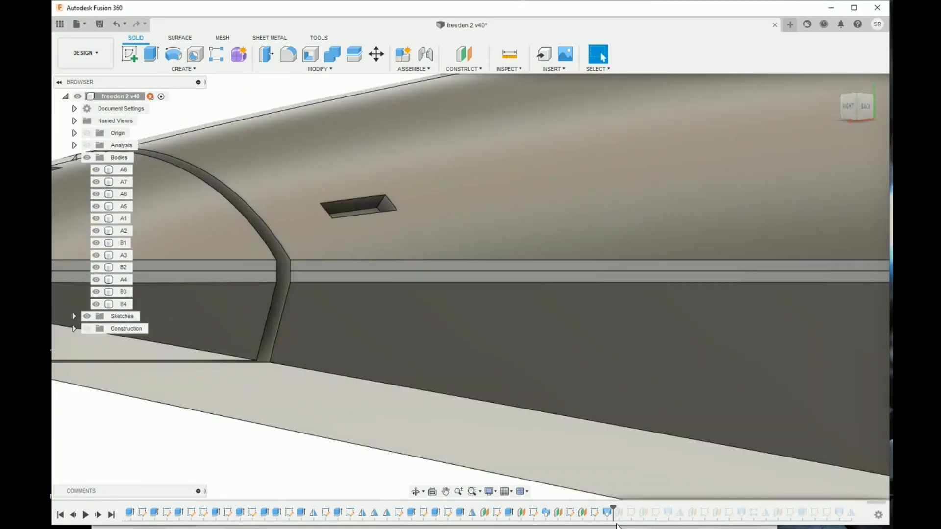
Inspect the rectangular slot profile sketch with its 0.80 and 0.30 dimensions behind the nose groove, and close it
double_click(571, 513)
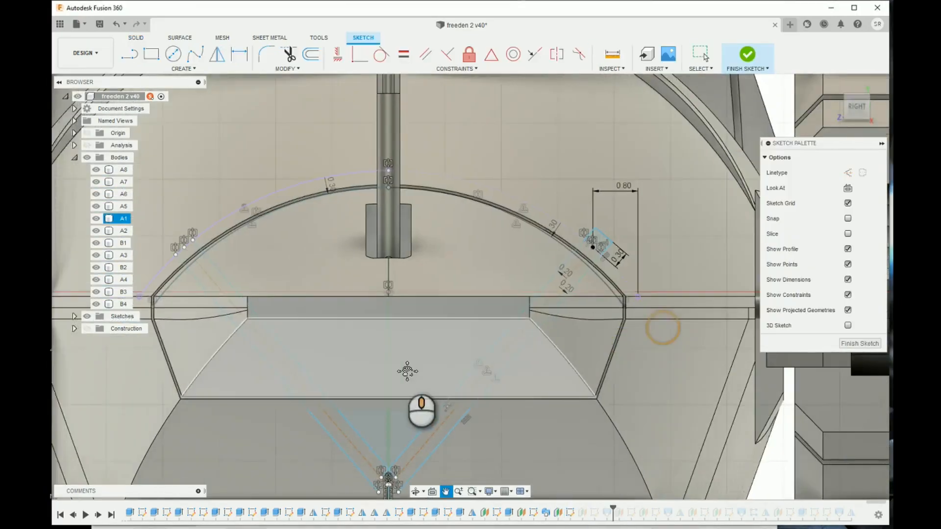
scroll(590, 308, down, 3)
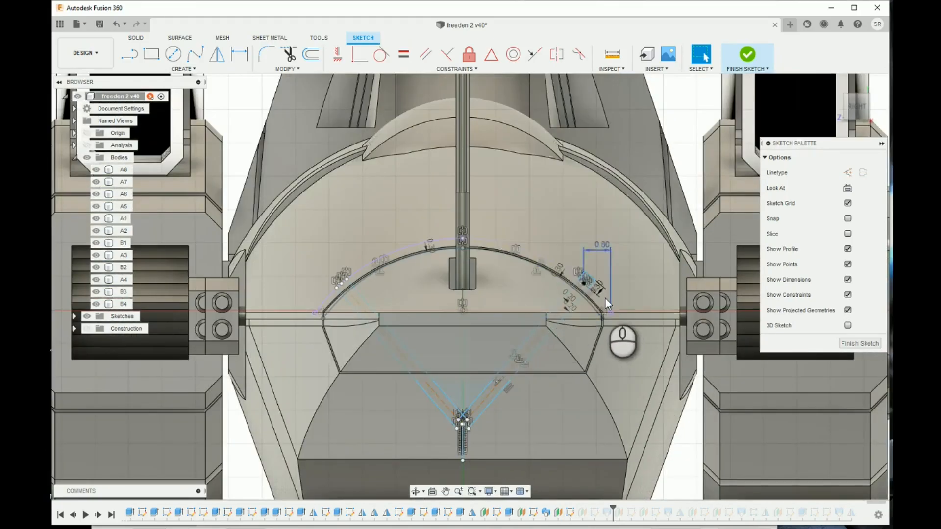
scroll(603, 294, up, 2)
scroll(601, 290, up, 4)
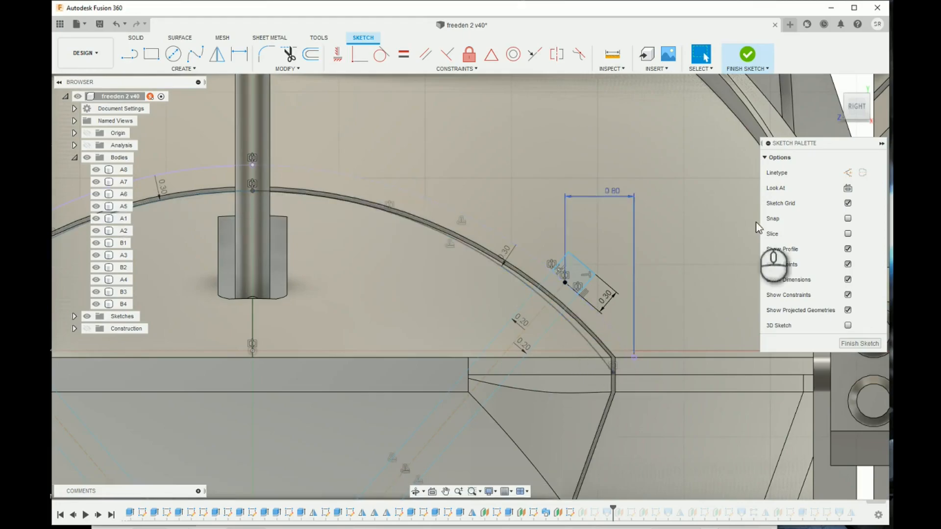
drag(853, 106, 826, 115)
middle_drag(491, 349, 549, 102)
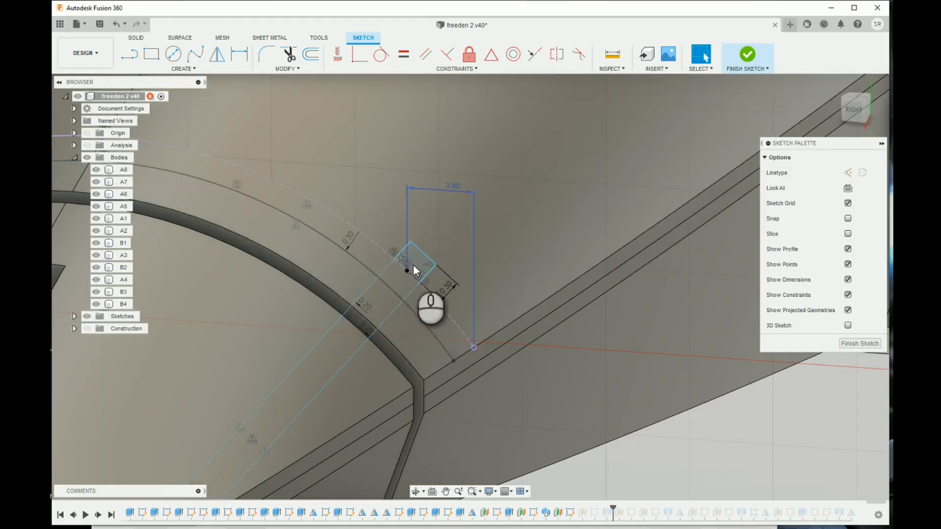
scroll(423, 287, down, 3)
click(851, 339)
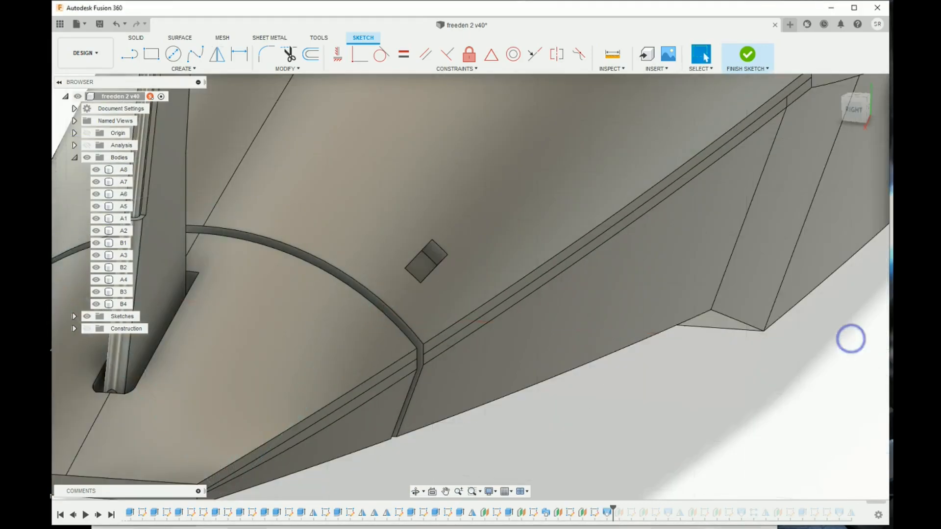
Review the slot's second profile sketch, its construction planes and the loft cut, leaving the edits without changes
double_click(607, 512)
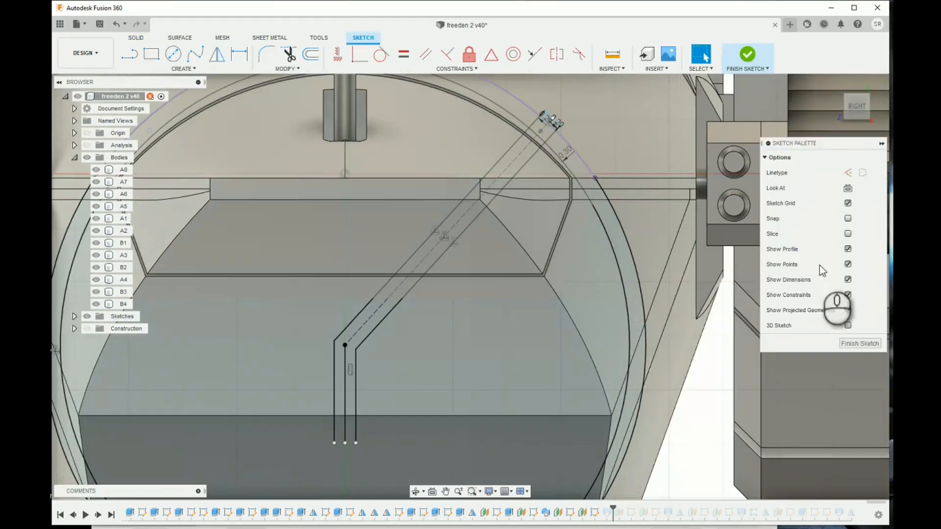
click(860, 344)
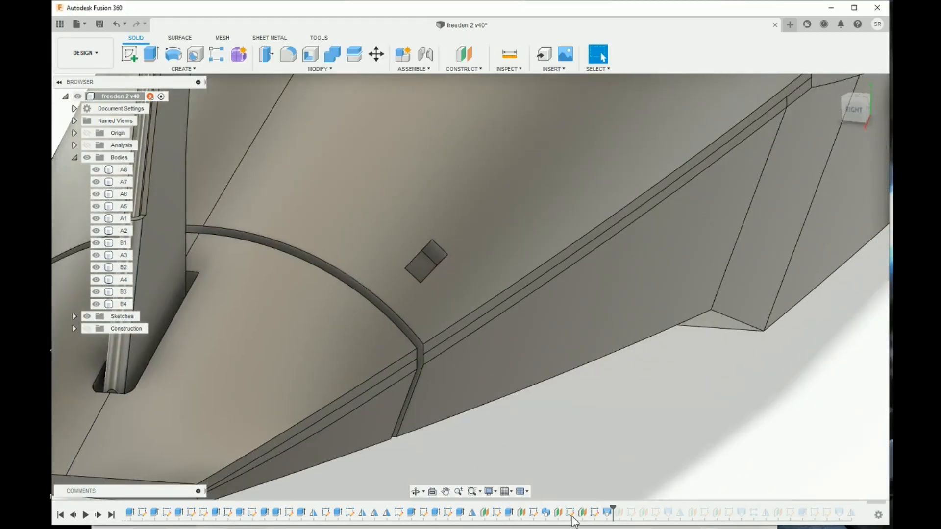
click(583, 512)
click(560, 513)
scroll(601, 439, down, 5)
double_click(608, 512)
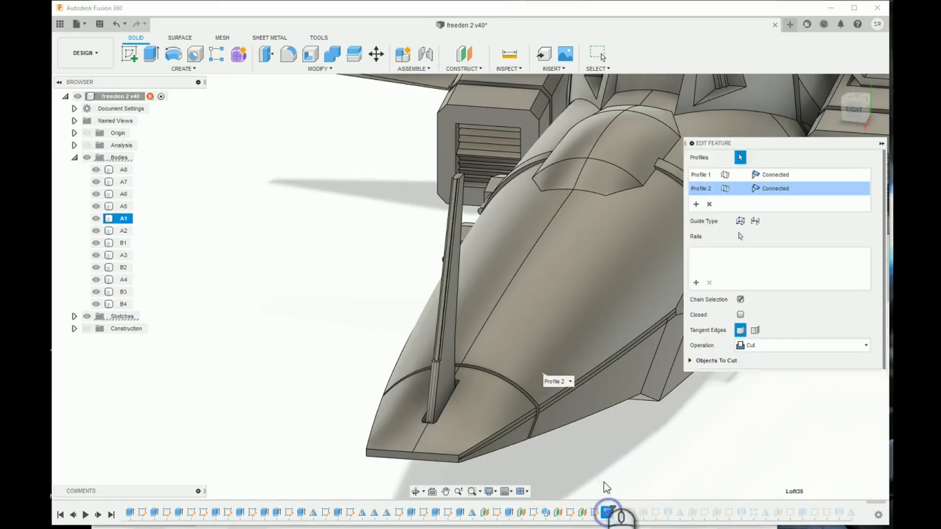
click(828, 385)
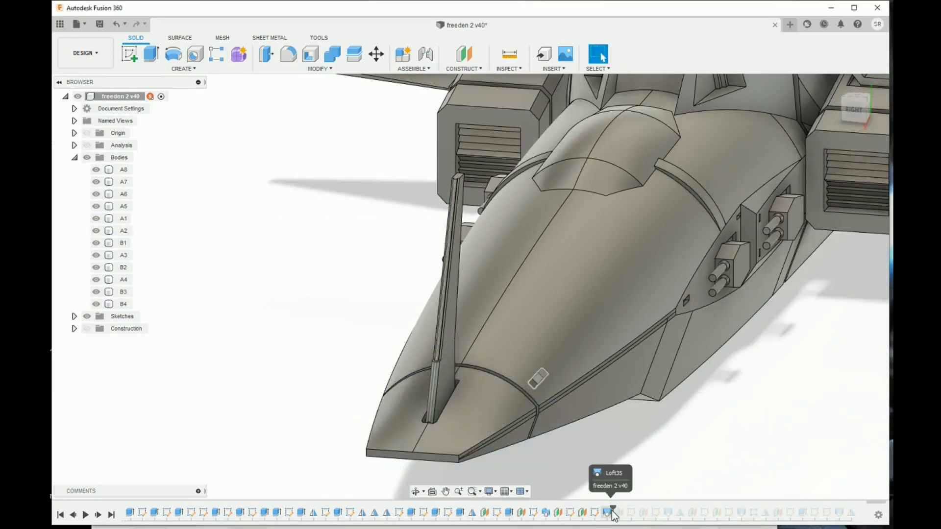
Roll the timeline forward to include the second nose slot, the mirrored slots and the first canopy slot
drag(614, 511, 661, 510)
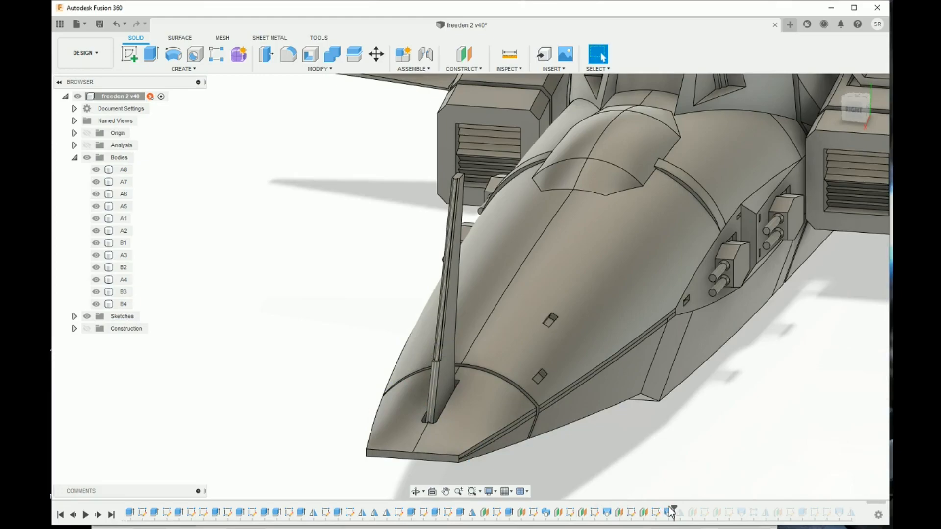
drag(678, 508, 686, 512)
shift+middle_drag(888, 174, 865, 156)
drag(688, 510, 741, 508)
middle_drag(741, 429, 480, 466)
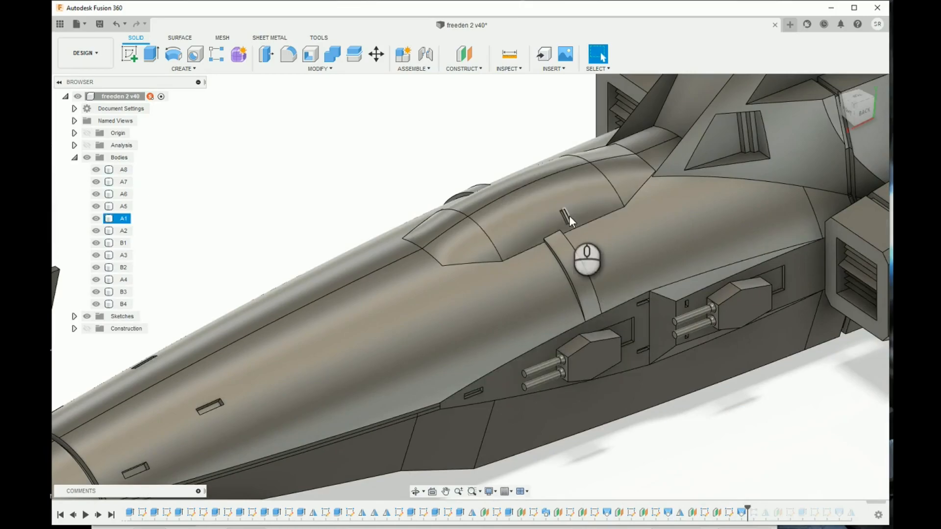
Inspect the profile sketch of the canopy slot from an angled view and close it
double_click(707, 515)
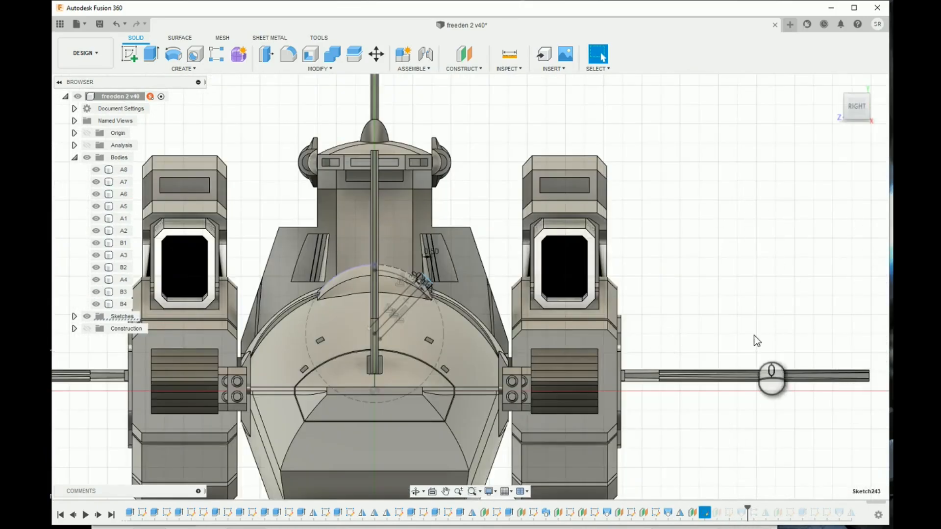
click(843, 110)
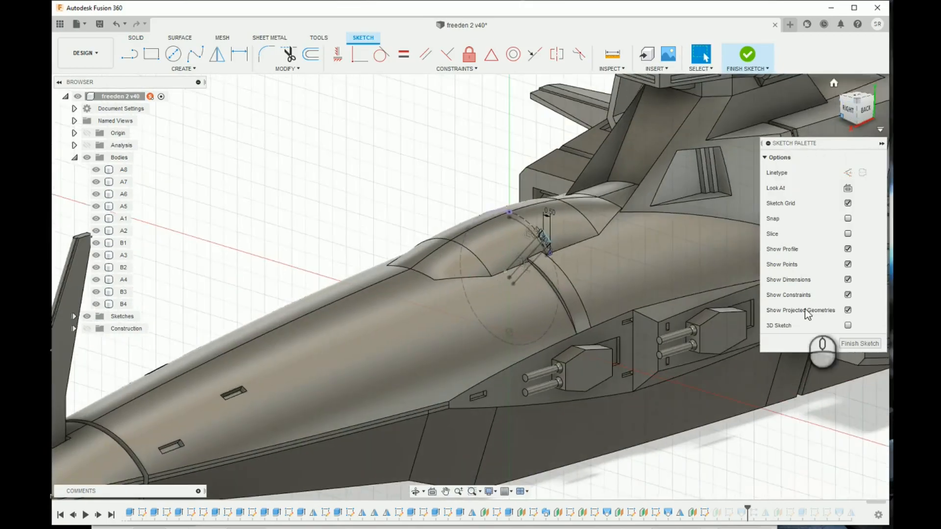
click(860, 344)
Roll the timeline forward past the pattern and mirror of the canopy slots, and view both canopy sides
drag(748, 509, 759, 512)
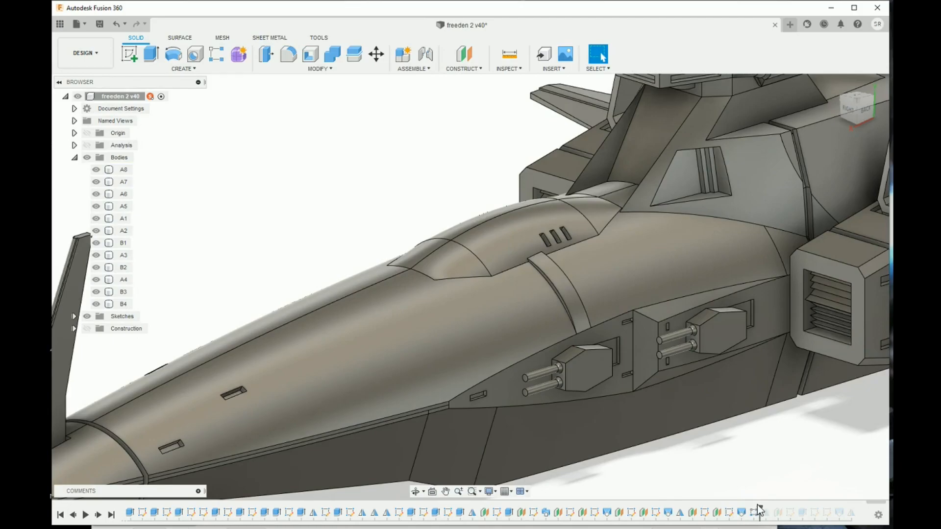
click(762, 505)
drag(762, 510, 772, 510)
mouse_move(854, 106)
mouse_down()
mouse_move(868, 104)
mouse_move(857, 131)
mouse_up()
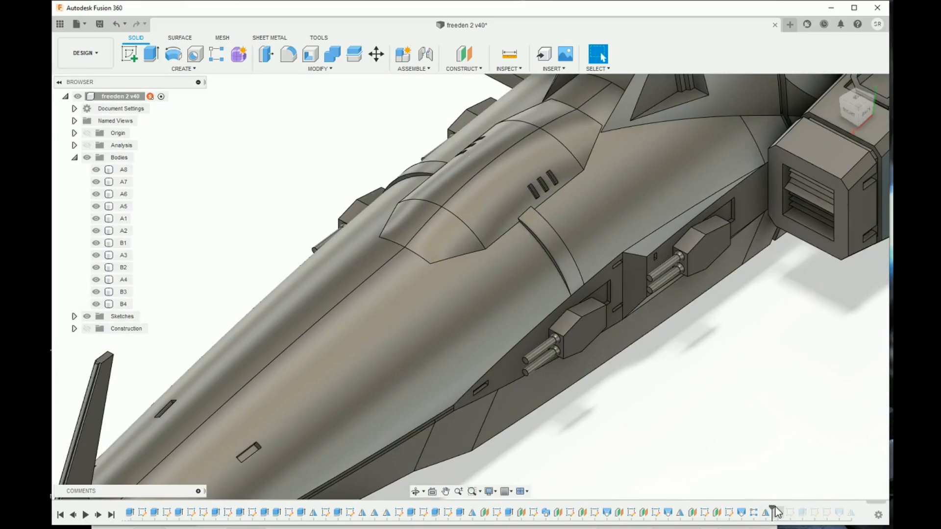
Roll the timeline forward to include the small extruded fins beside the rear gun turret, and pick the upper fin's face
drag(779, 509, 802, 505)
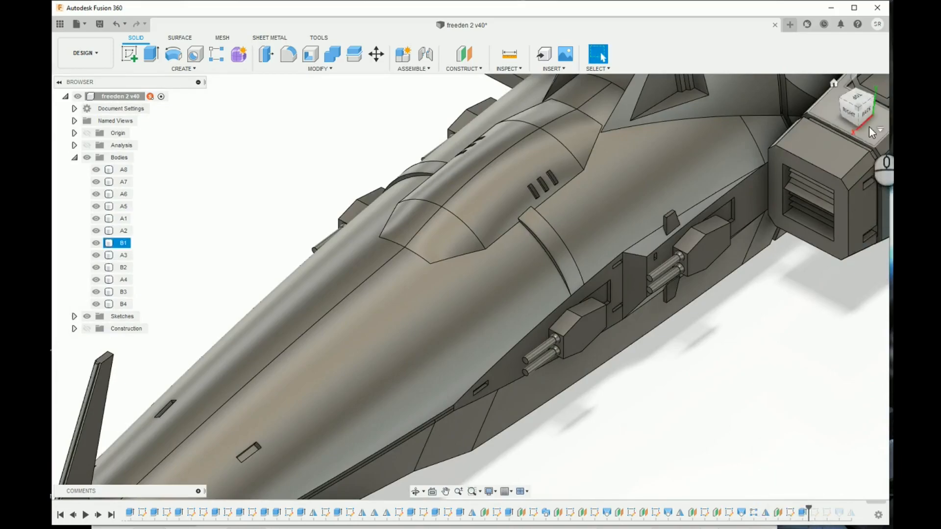
drag(854, 116, 814, 123)
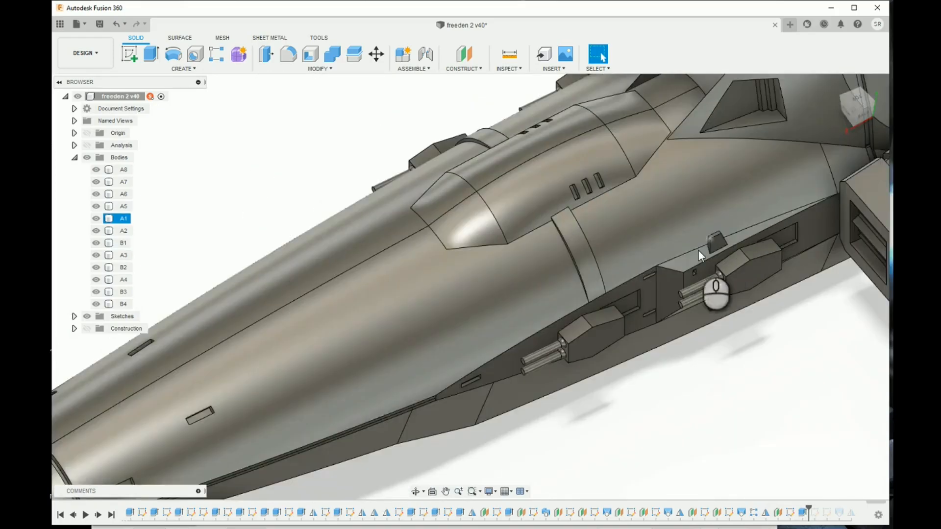
scroll(723, 242, down, 4)
scroll(723, 242, down, 2)
click(714, 244)
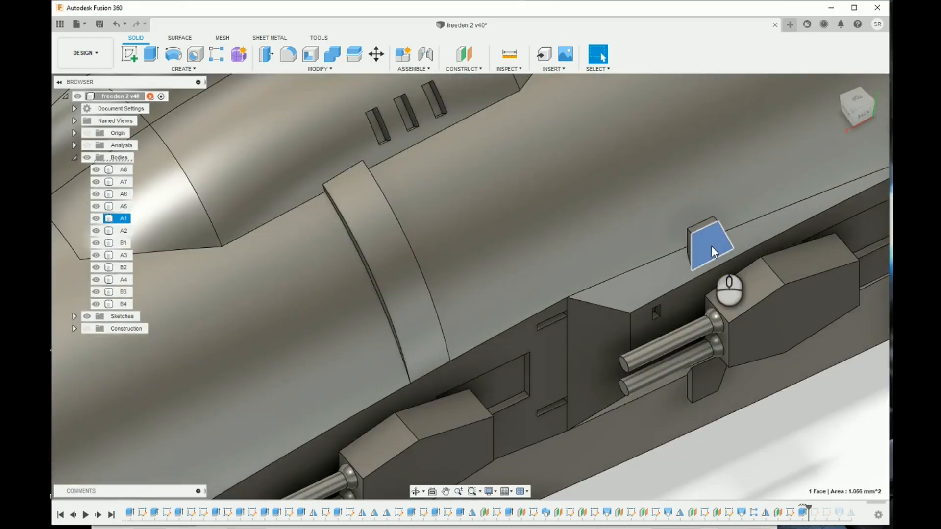
Examine the small fins above and below the rear gun turret from several angles
scroll(693, 252, up, 5)
mouse_move(849, 112)
mouse_down()
mouse_move(889, 117)
mouse_move(853, 122)
mouse_up()
scroll(790, 360, down, 3)
middle_drag(786, 345, 720, 430)
click(852, 119)
middle_drag(563, 330, 548, 213)
click(546, 215)
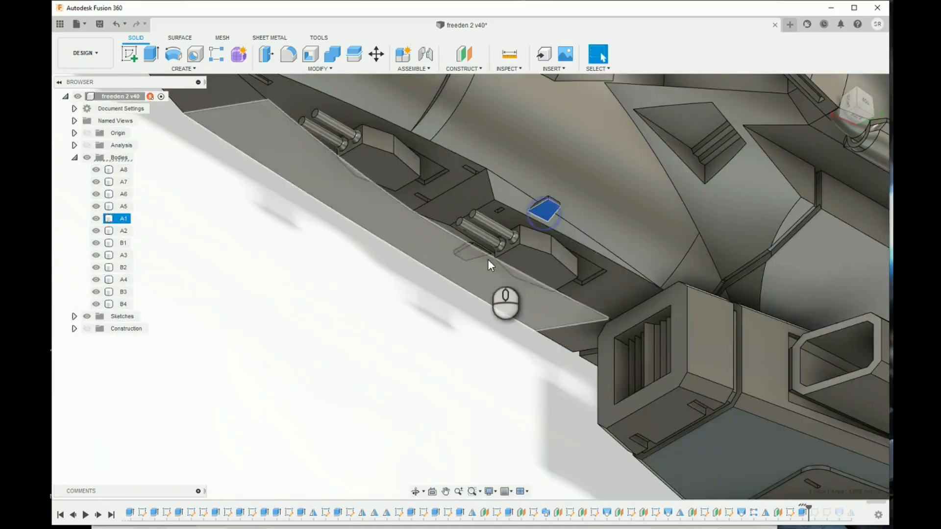
scroll(575, 250, up, 2)
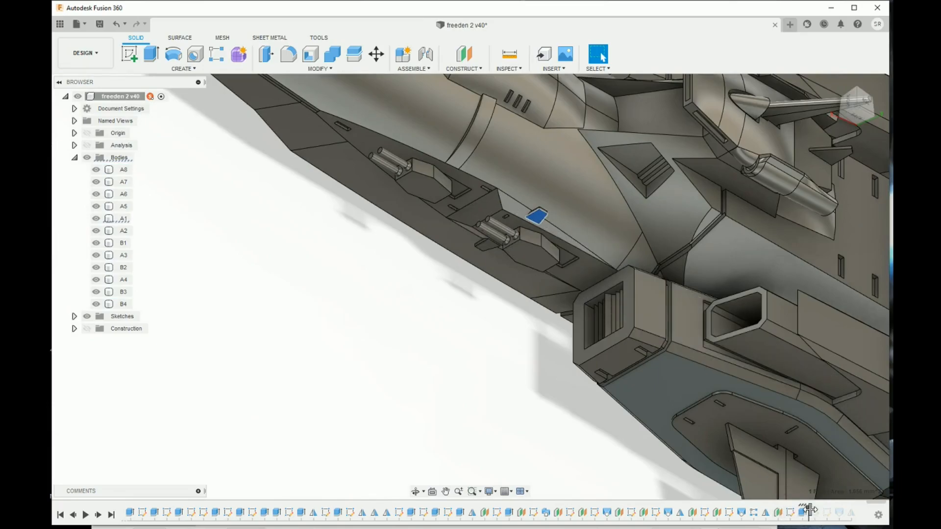
Roll the timeline forward to include the lofted band under the hull, and view it from below
scroll(729, 452, down, 3)
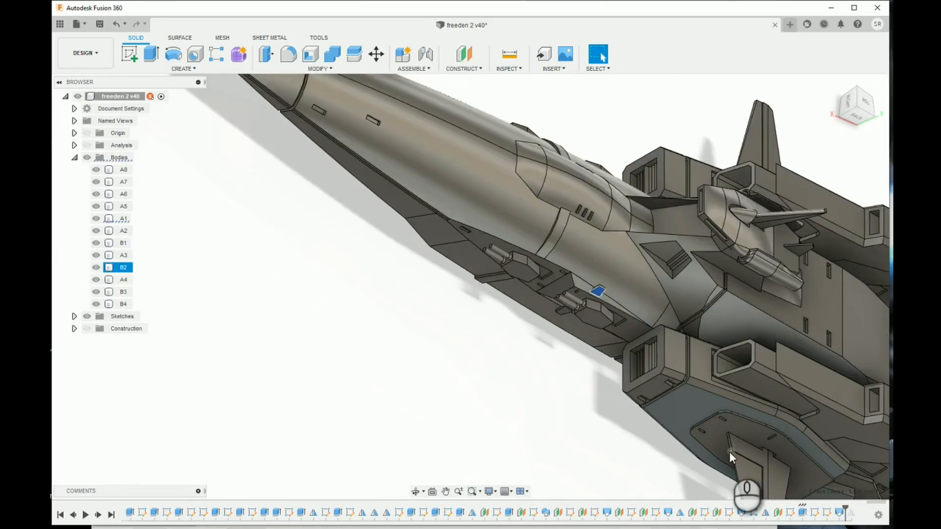
drag(848, 123, 870, 61)
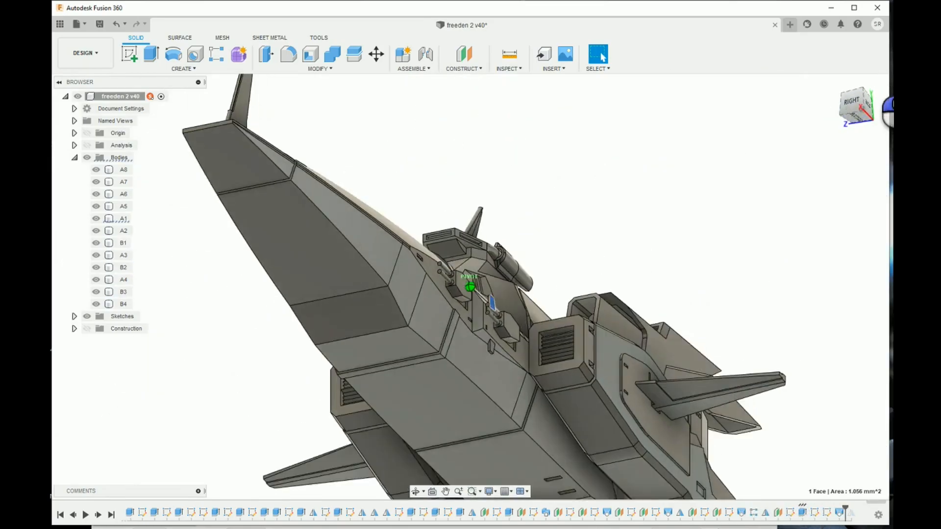
scroll(430, 349, down, 3)
scroll(430, 349, up, 3)
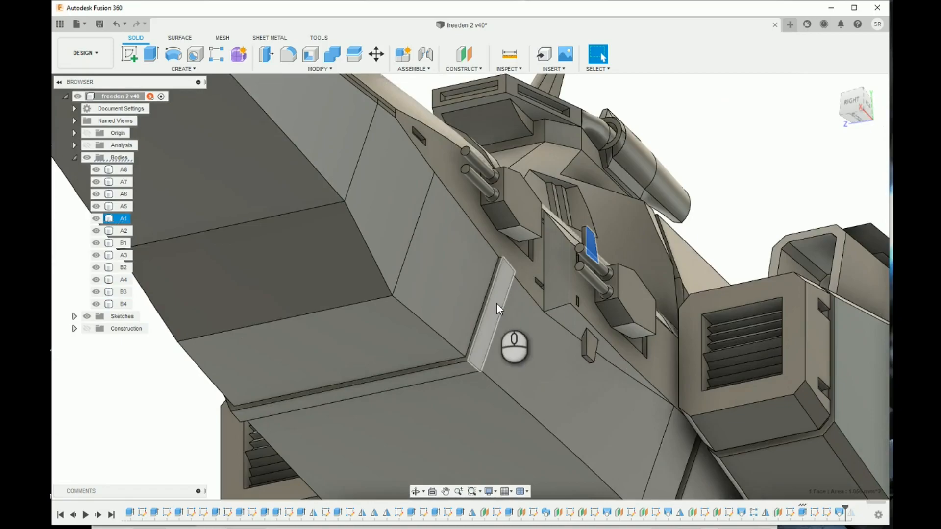
Inspect the two profile sketches of the band under the hull and close them
double_click(828, 512)
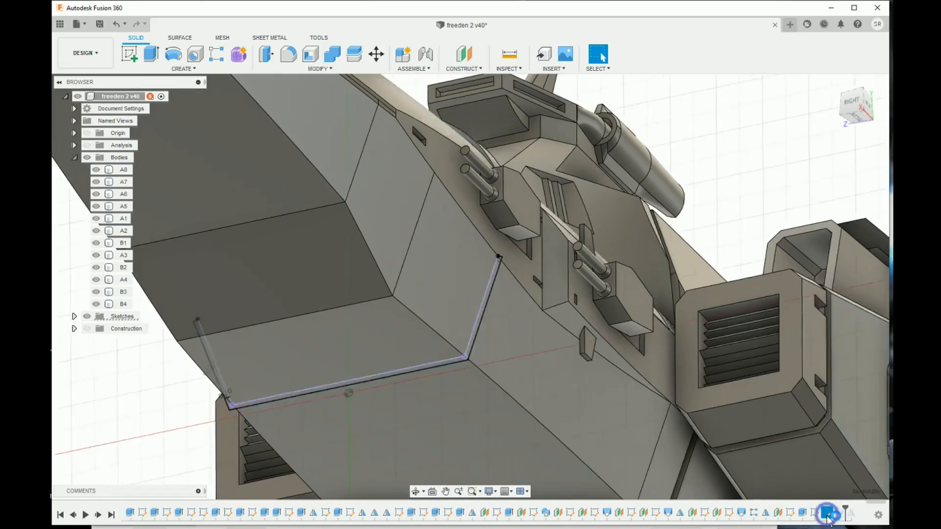
click(860, 344)
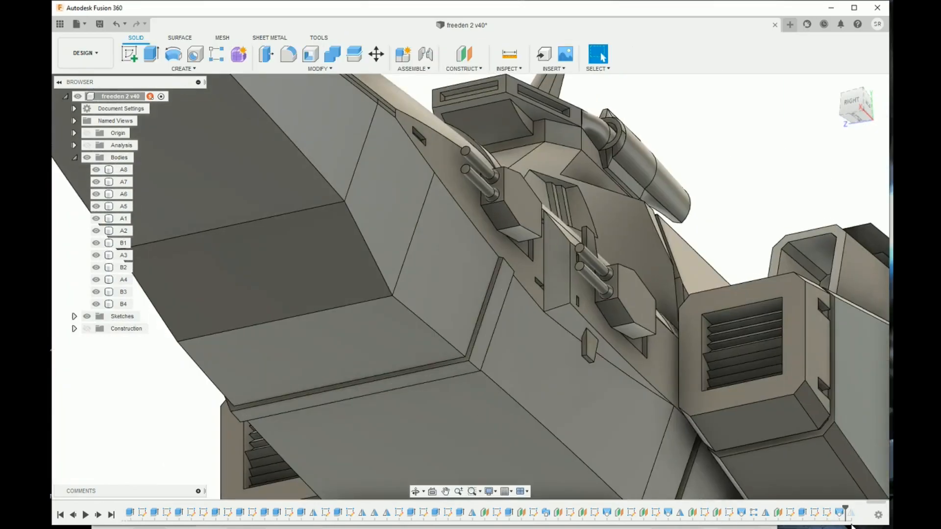
double_click(816, 513)
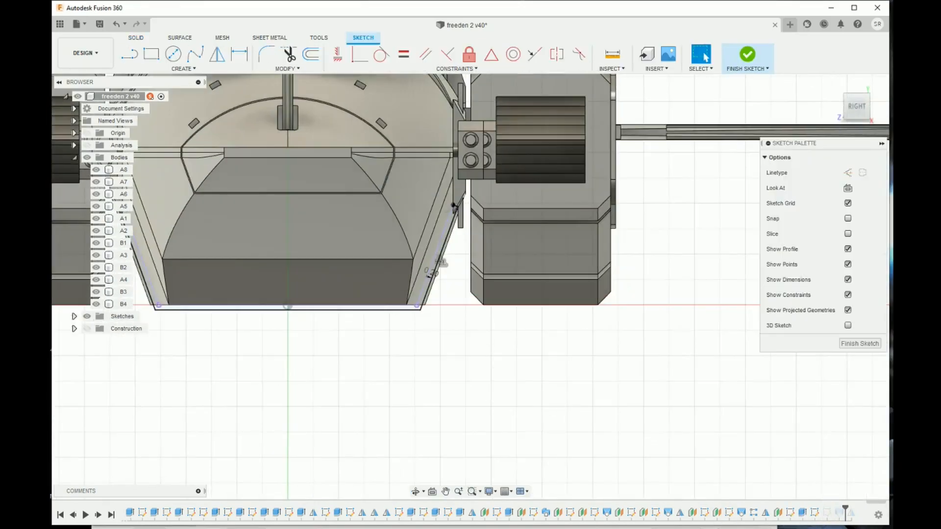
click(873, 344)
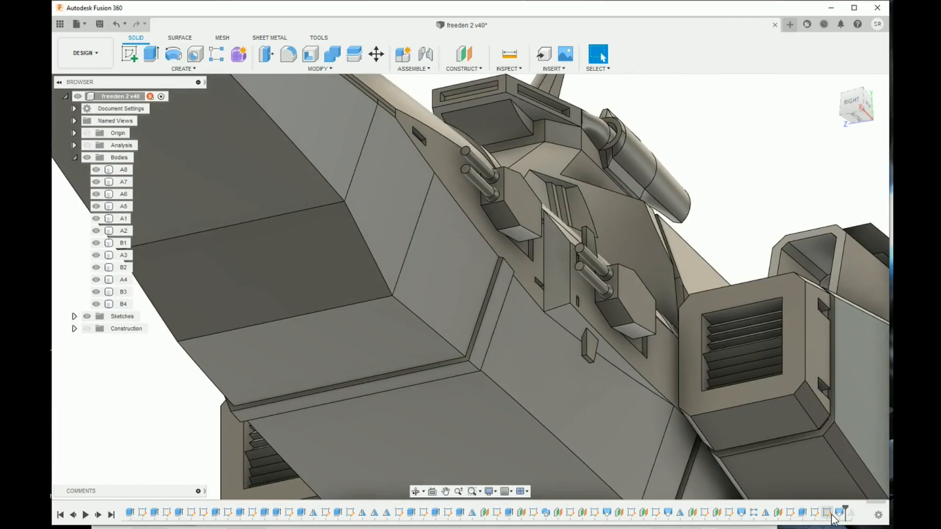
Roll the timeline forward to its end, past the final mirror, and view the whole ship from the side
drag(846, 510, 857, 510)
scroll(627, 459, down, 2)
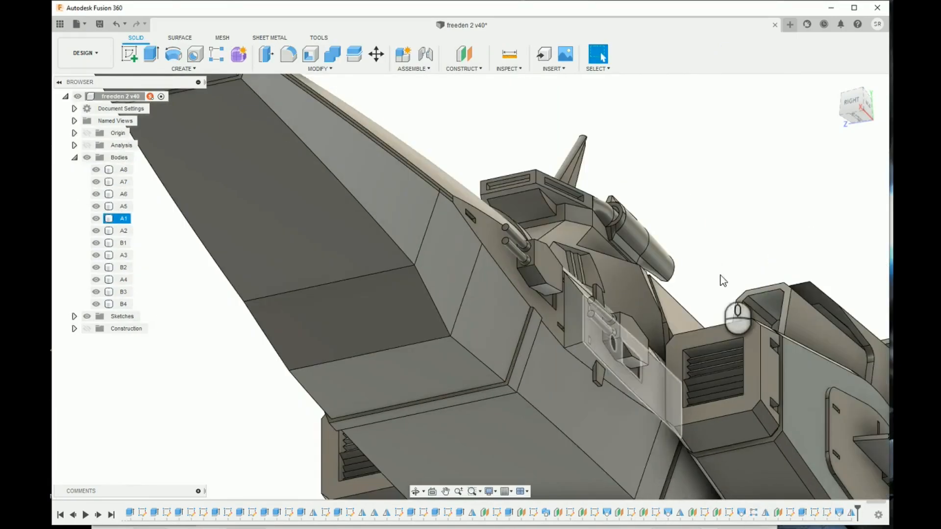
click(850, 103)
drag(851, 104, 657, 110)
scroll(446, 406, down, 3)
scroll(710, 365, up, 1)
scroll(723, 367, down, 5)
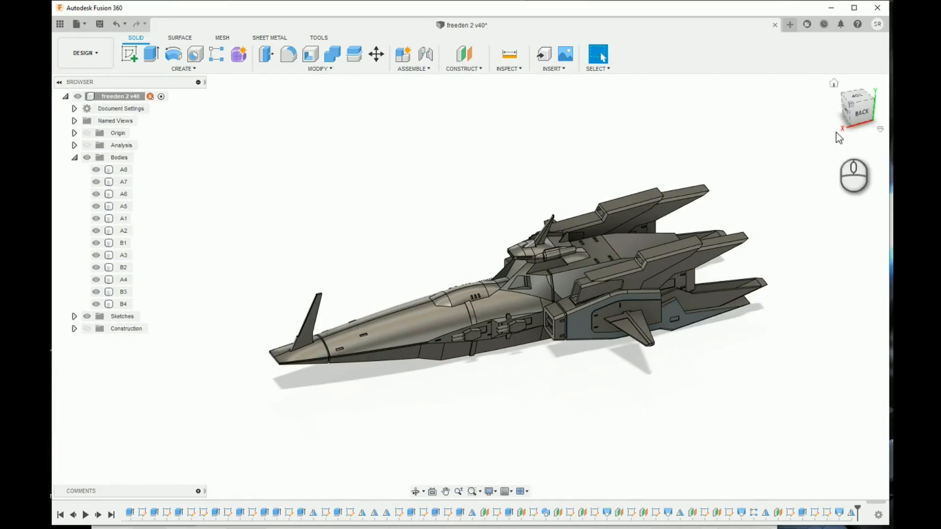
Look over the finished ship from several angles and orient the view to the top
click(844, 111)
drag(689, 142, 840, 146)
drag(823, 102, 857, 115)
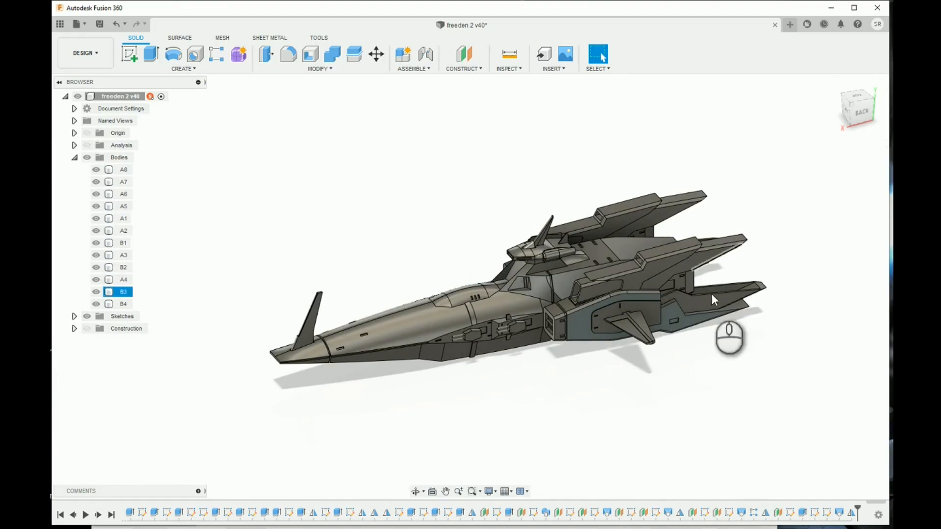
click(575, 310)
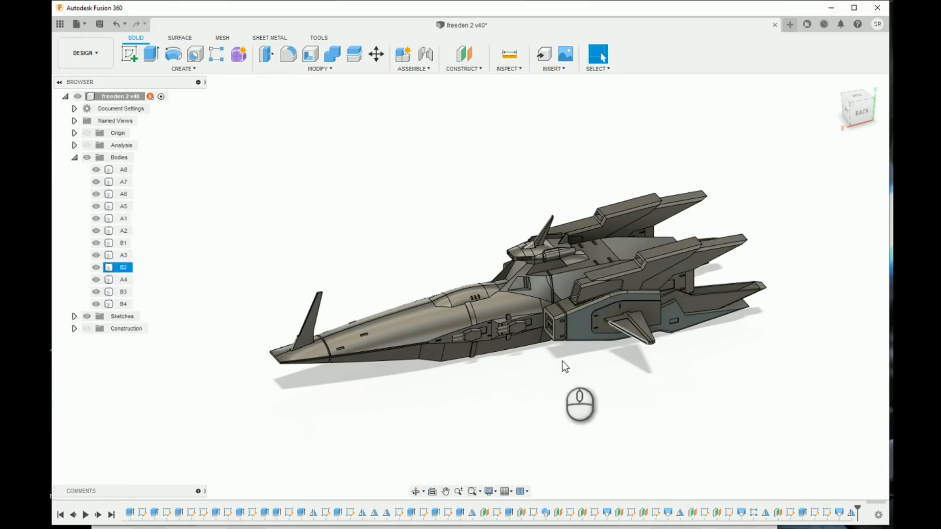
click(861, 114)
drag(860, 104, 882, 118)
click(856, 96)
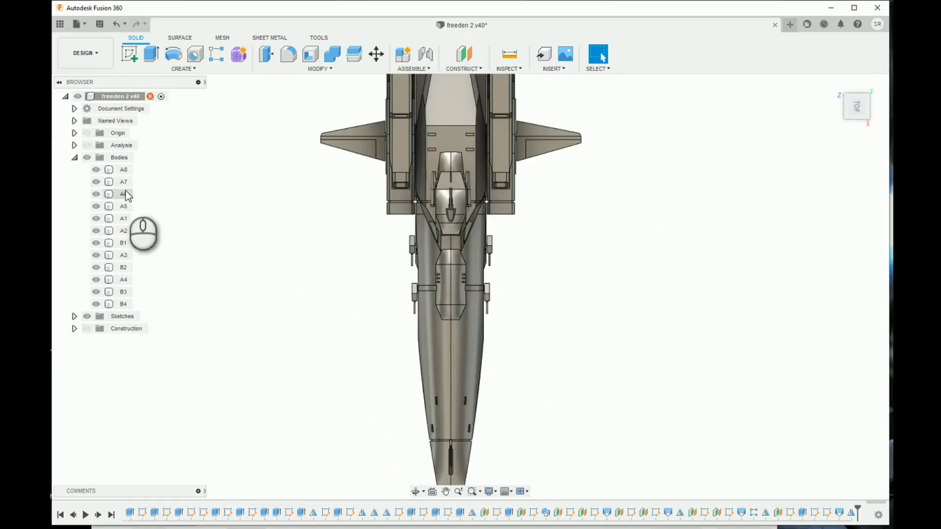
Show Sketch1 and Sketch2 and view the ship against these layout rectangles from the top
click(75, 158)
click(74, 170)
click(98, 121)
click(97, 109)
mouse_move(854, 113)
mouse_down()
mouse_move(798, 99)
mouse_move(861, 110)
mouse_move(870, 134)
mouse_move(862, 104)
mouse_up()
click(854, 104)
middle_drag(680, 206, 708, 307)
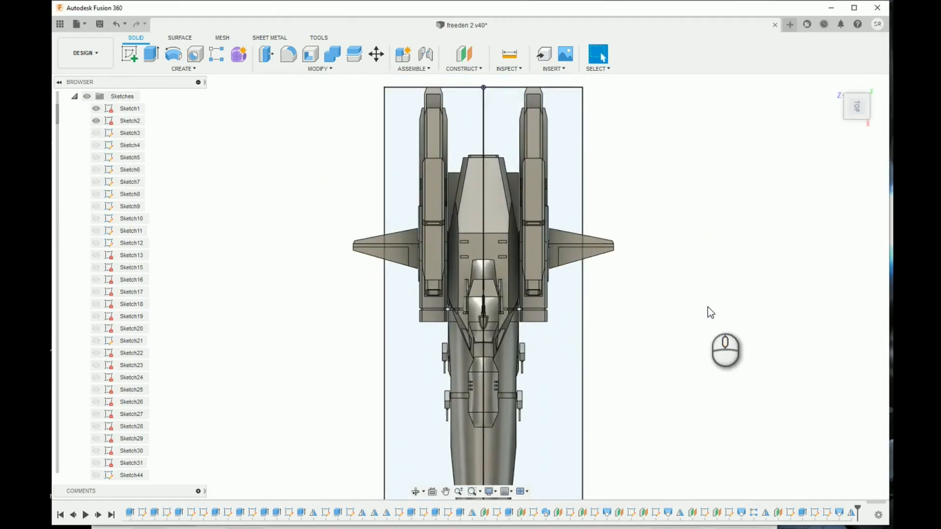
scroll(706, 306, down, 3)
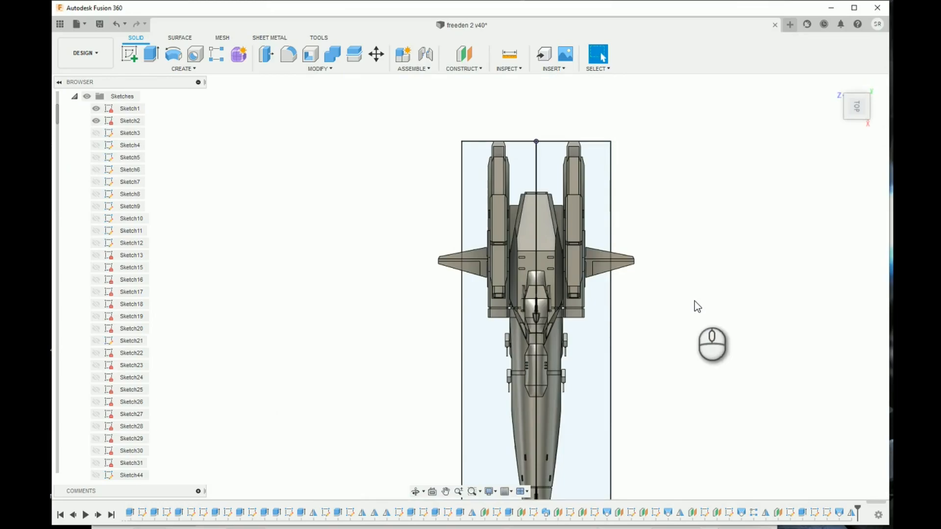
Examine the ship inside the two layout rectangles from an isometric view
mouse_move(861, 114)
mouse_down()
mouse_move(730, 57)
mouse_move(618, 88)
mouse_move(729, 98)
mouse_move(775, 88)
mouse_move(862, 116)
mouse_up()
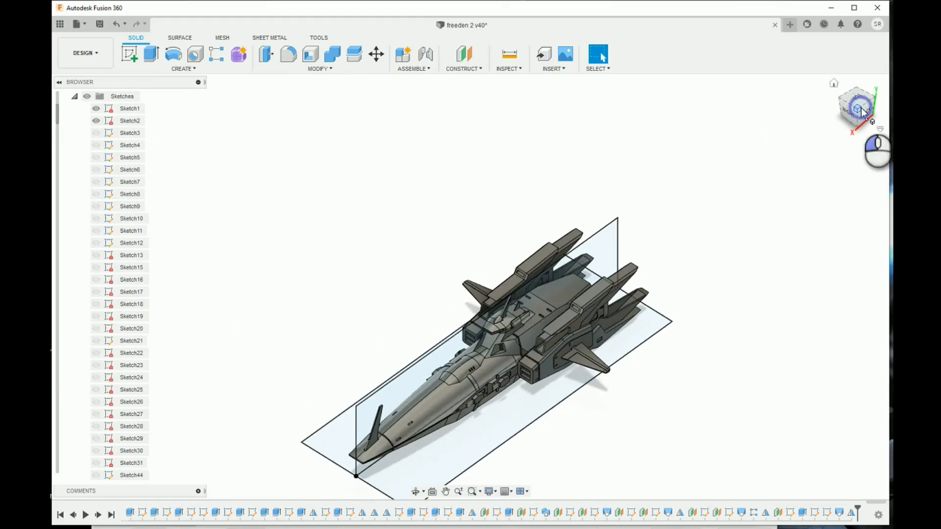
click(862, 108)
middle_drag(576, 314, 613, 193)
scroll(511, 286, up, 4)
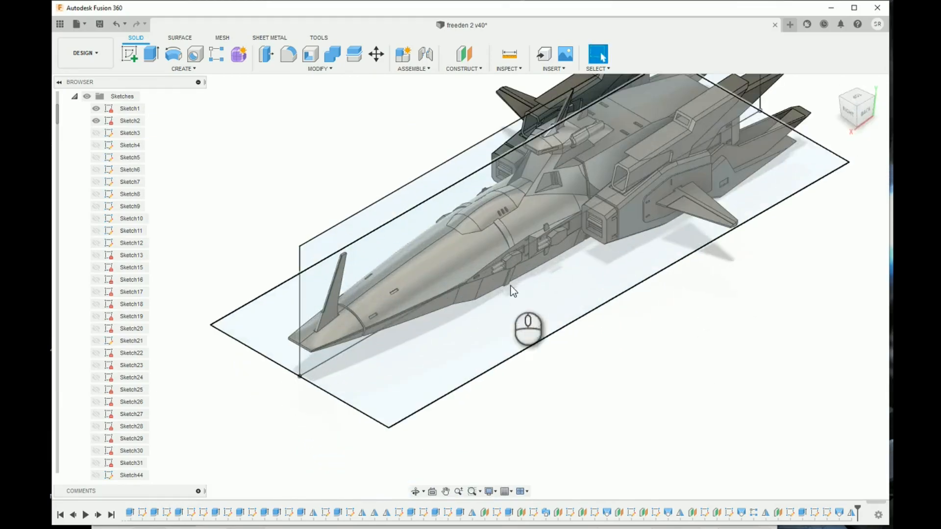
Hide Sketch1 and Sketch2 and centre the whole finished ship in the view
click(96, 121)
click(96, 108)
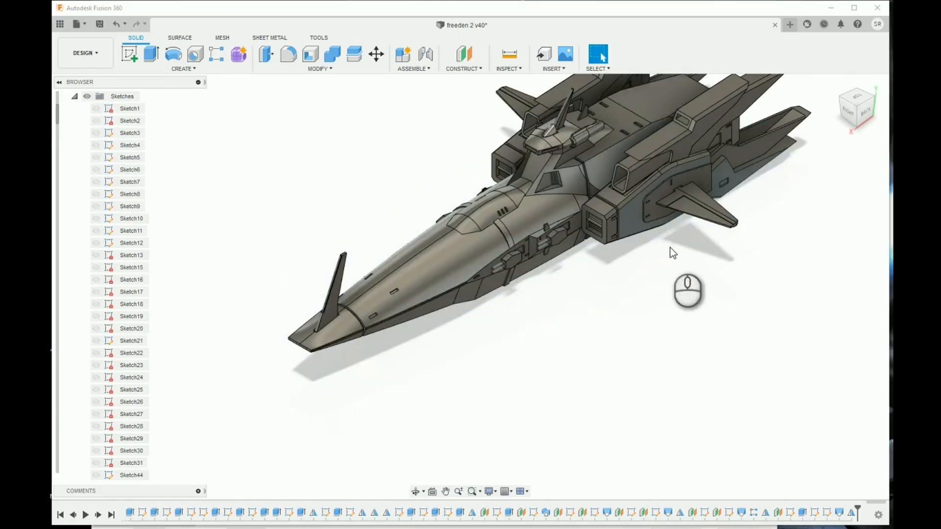
middle_drag(670, 248, 669, 303)
scroll(554, 212, down, 2)
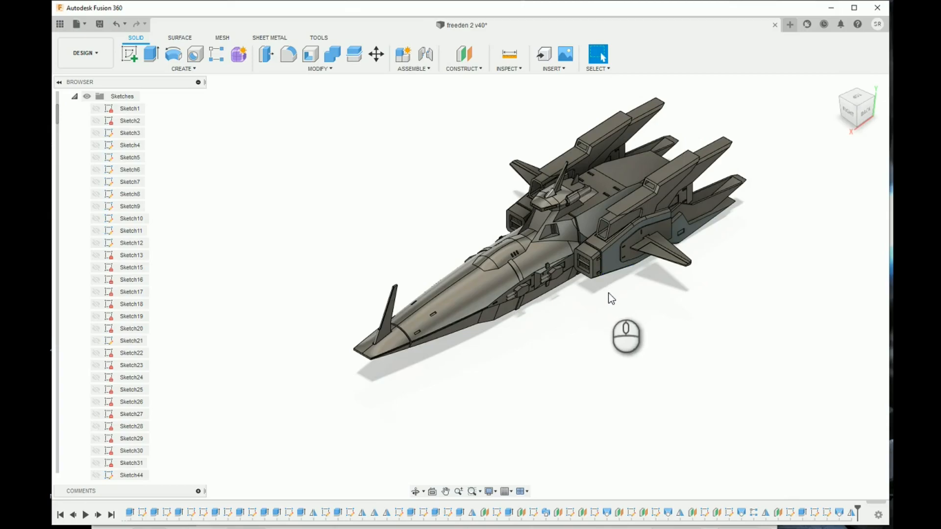
middle_drag(454, 140, 414, 170)
middle_drag(440, 170, 459, 171)
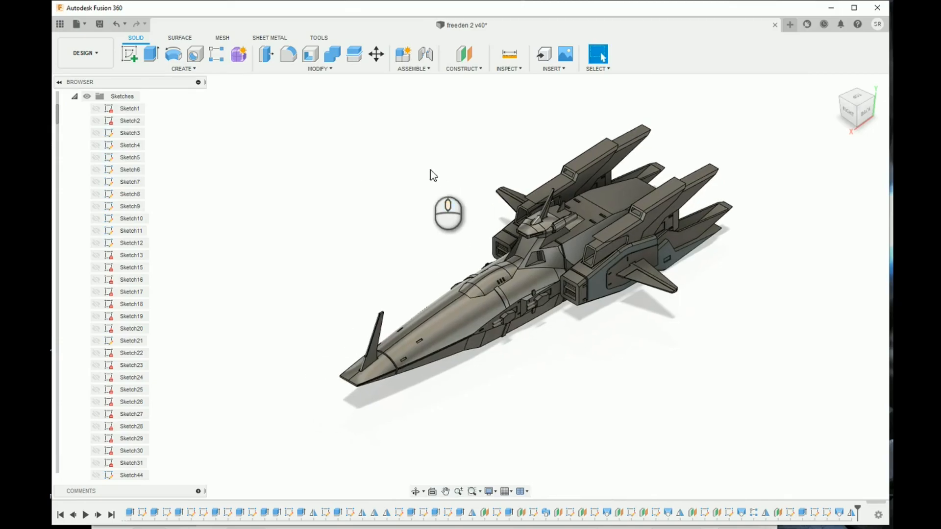